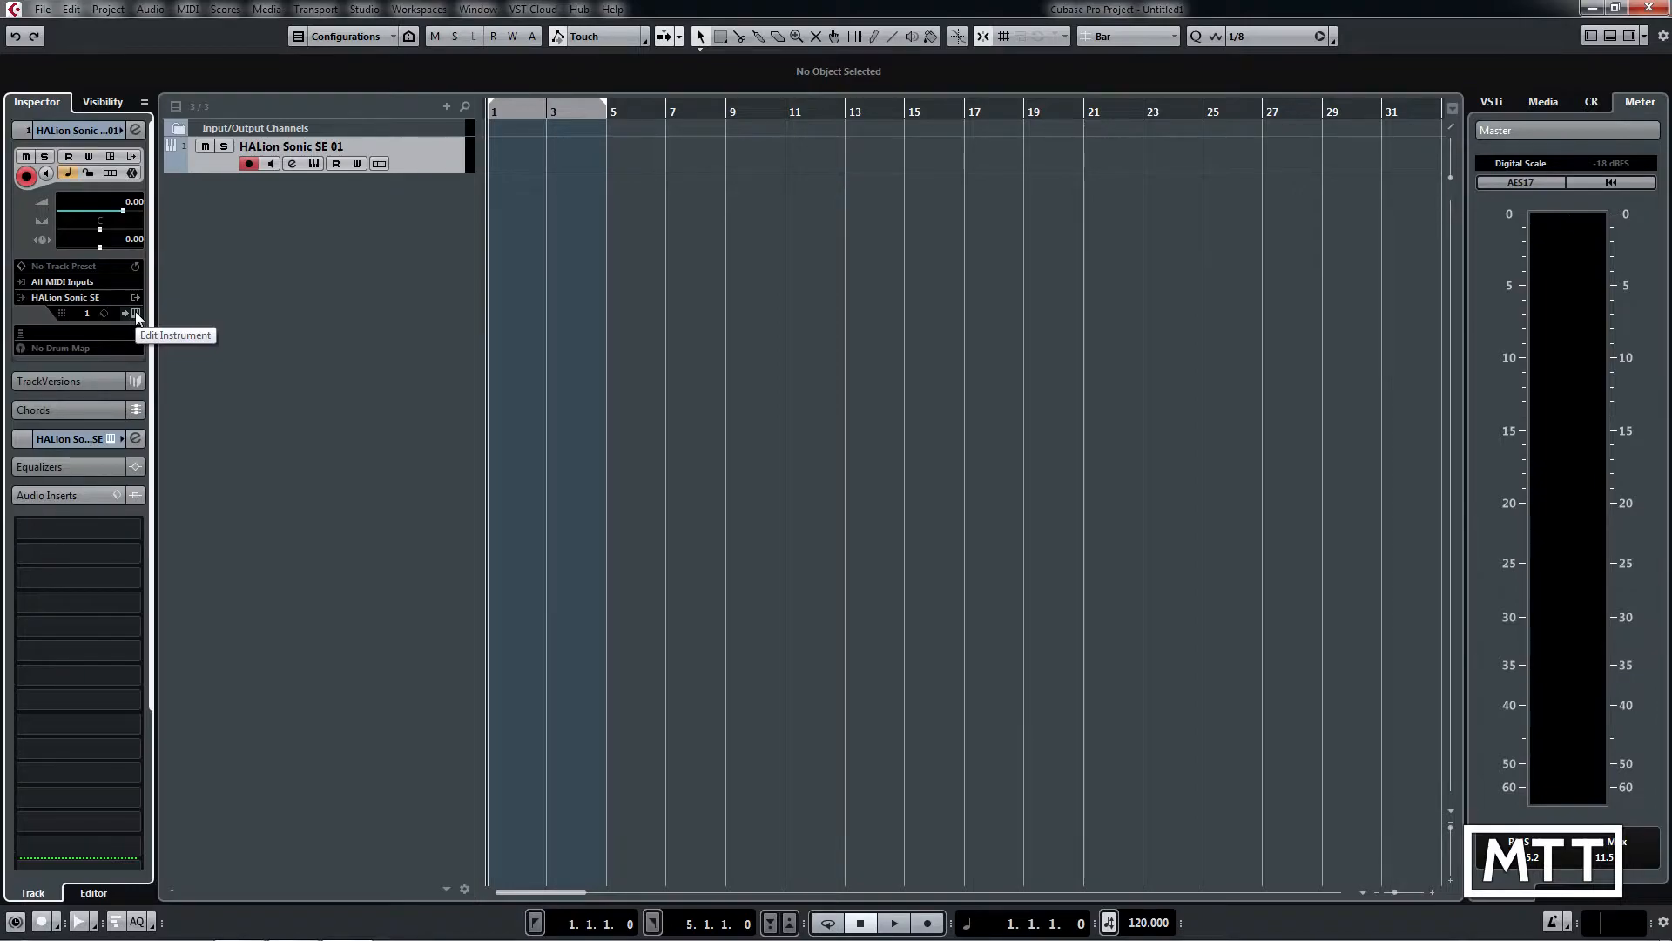
# Open the HALion Sonic SE 01 track's instrument editor and load the Flux instrument set in its preset browser
pyautogui.click(136, 313)
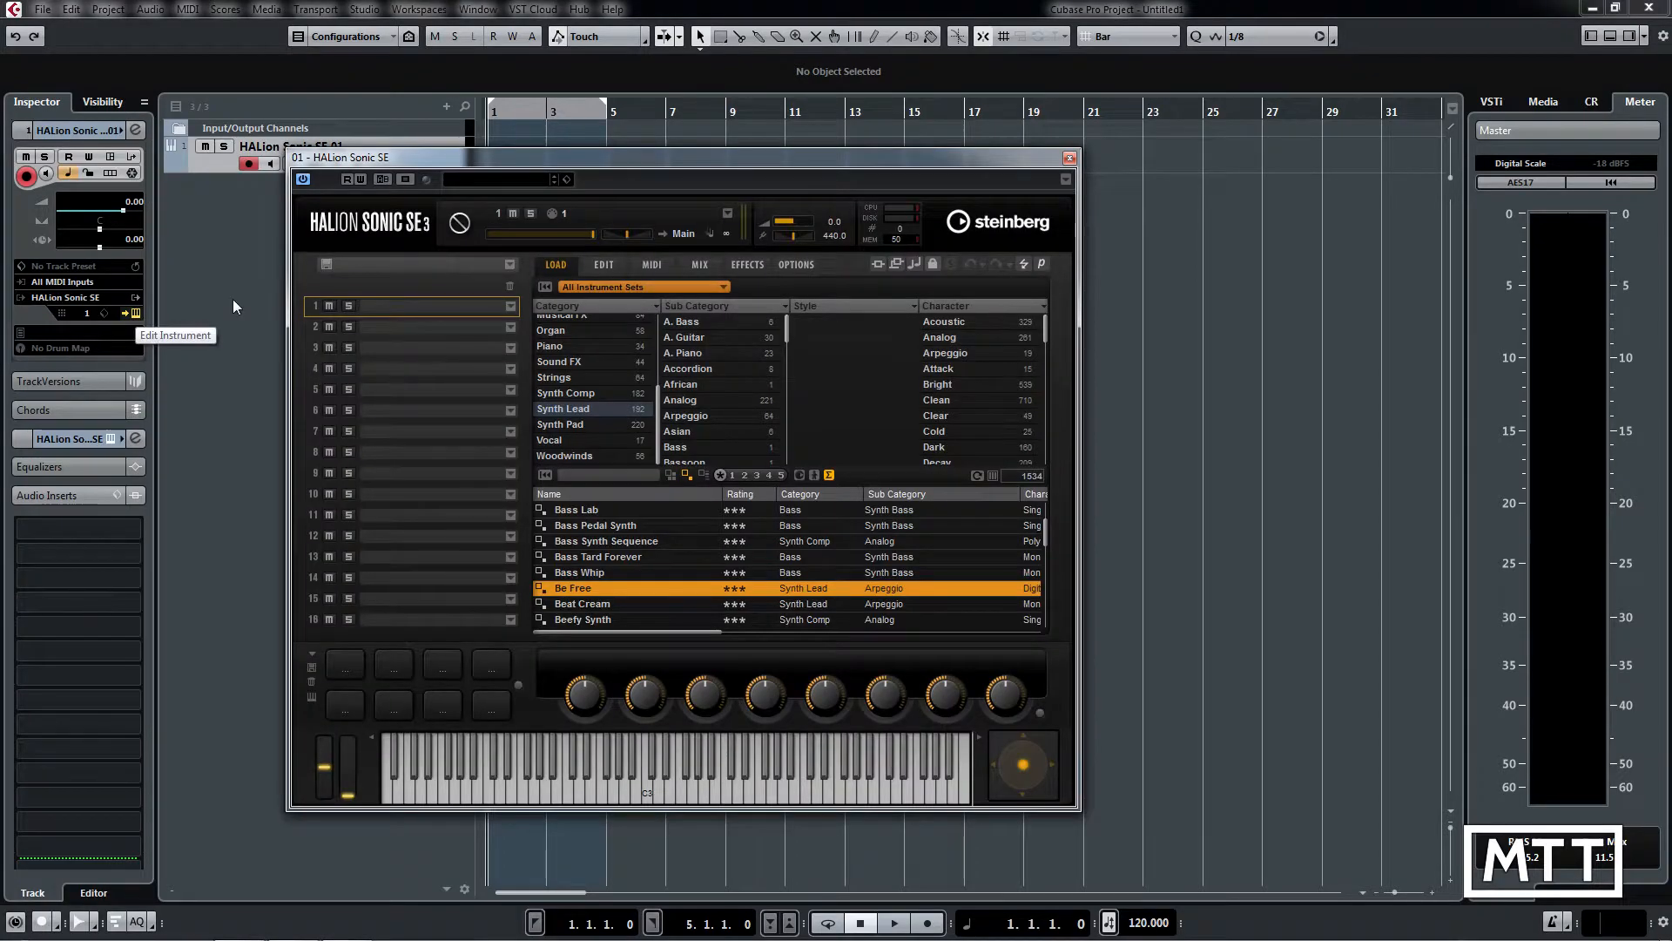
pyautogui.click(598, 263)
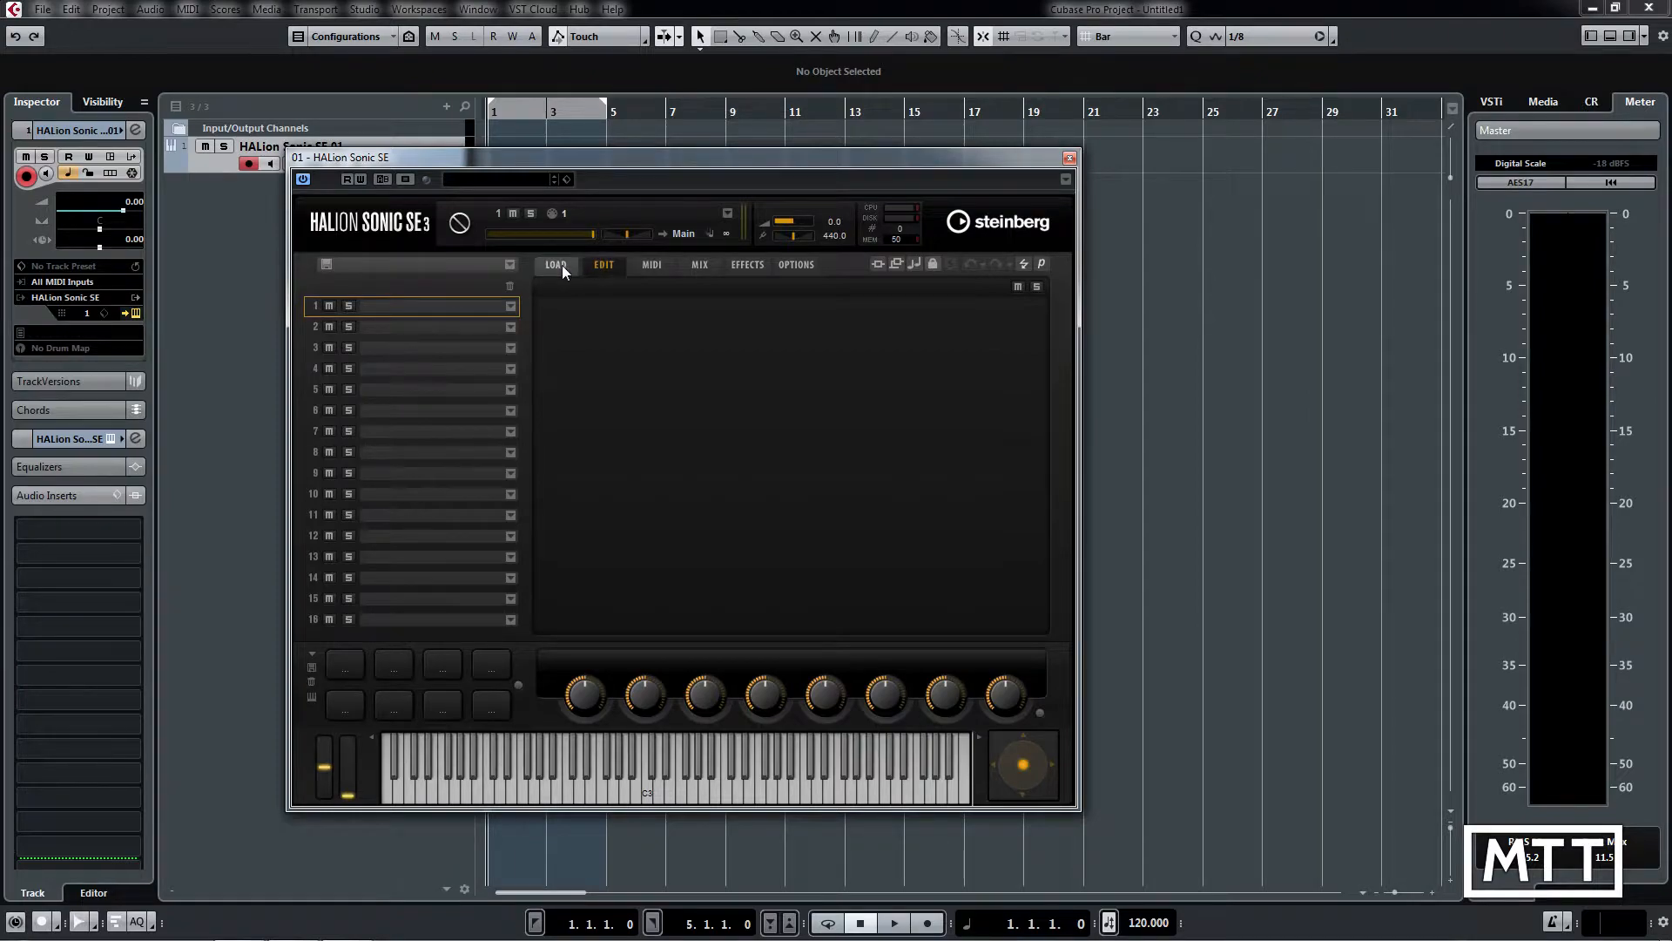
pyautogui.click(562, 265)
pyautogui.click(603, 286)
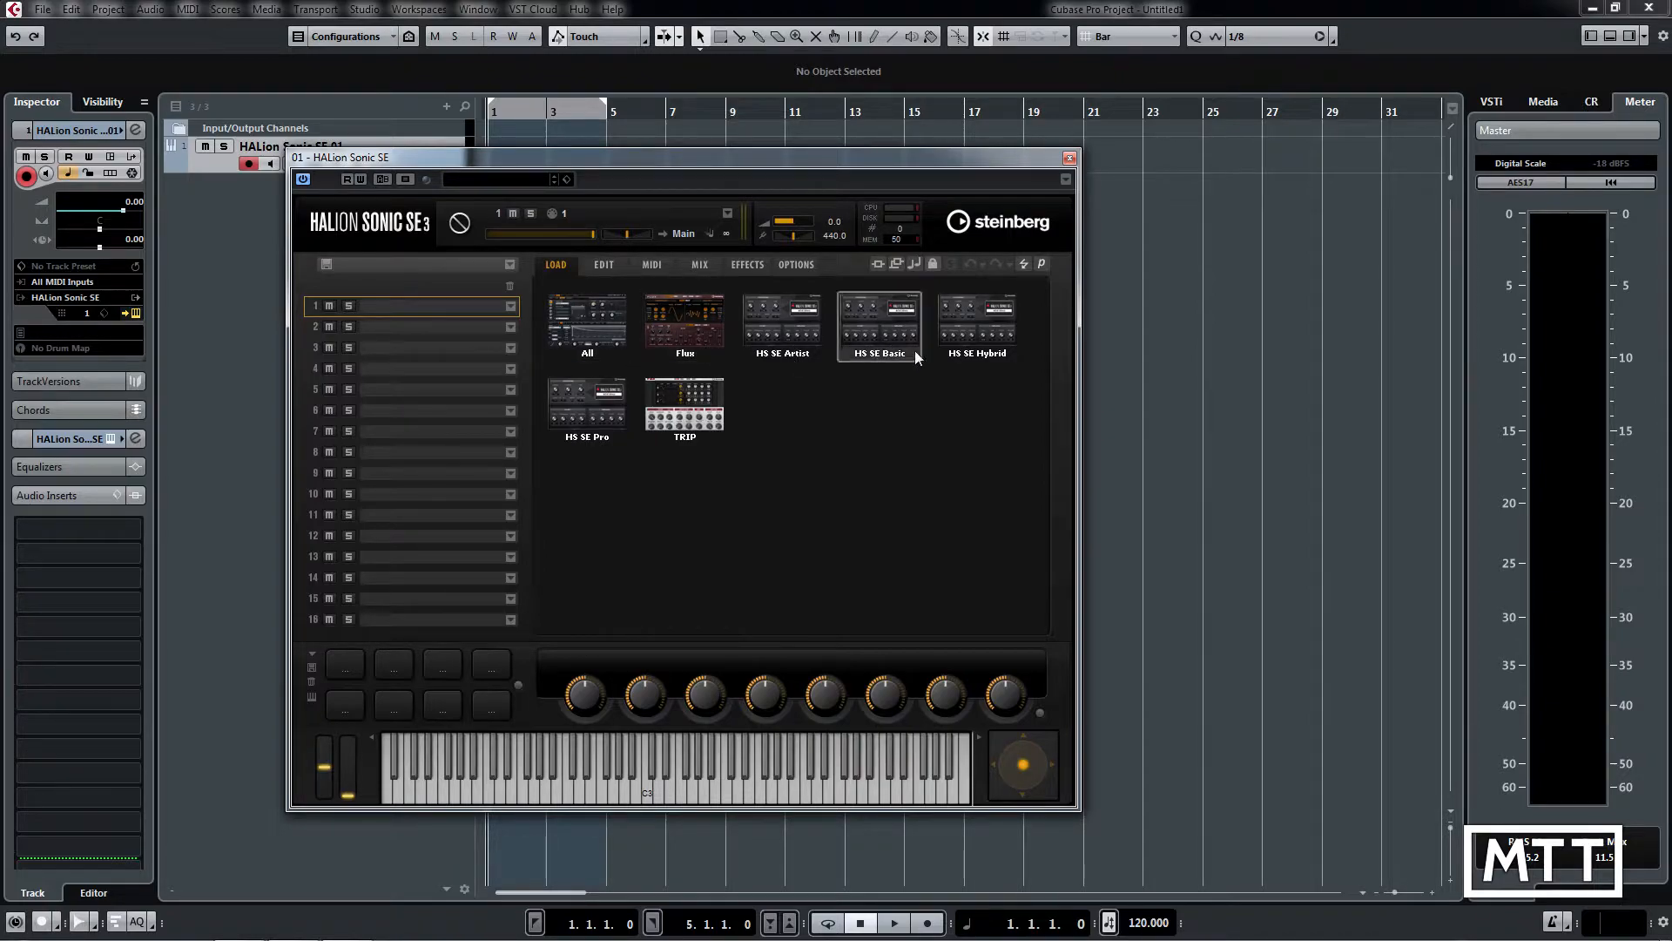
pyautogui.click(674, 331)
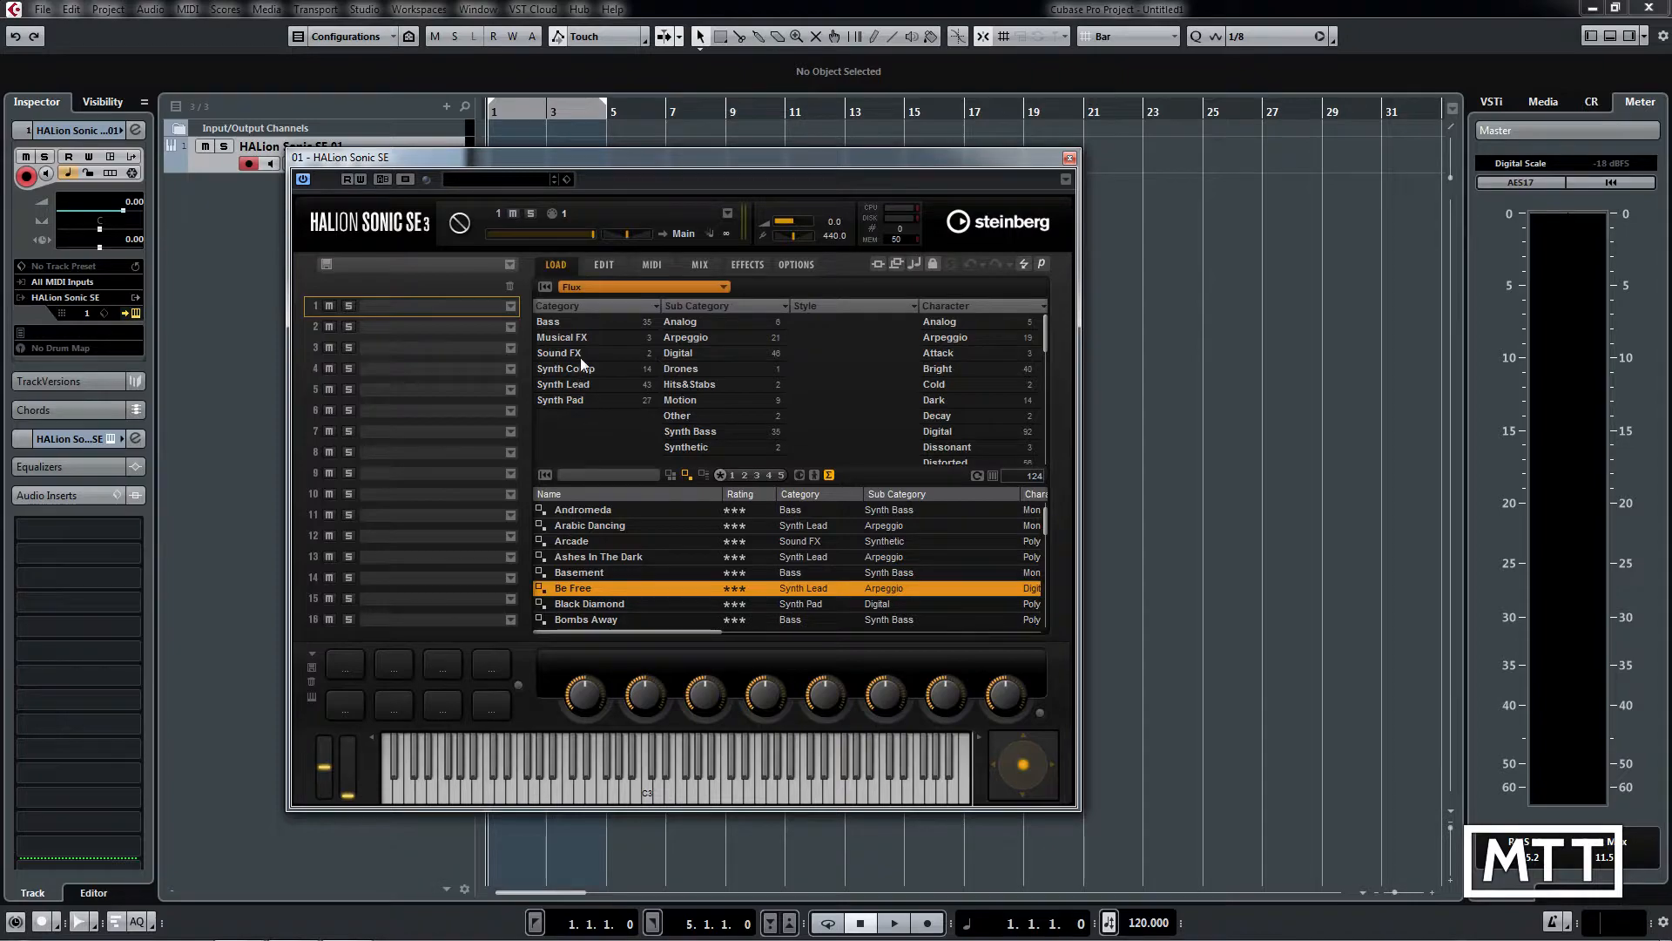
# Filter the Flux presets by the Arpeggio character, load Be Free and audition it with a C3 note
pyautogui.click(963, 336)
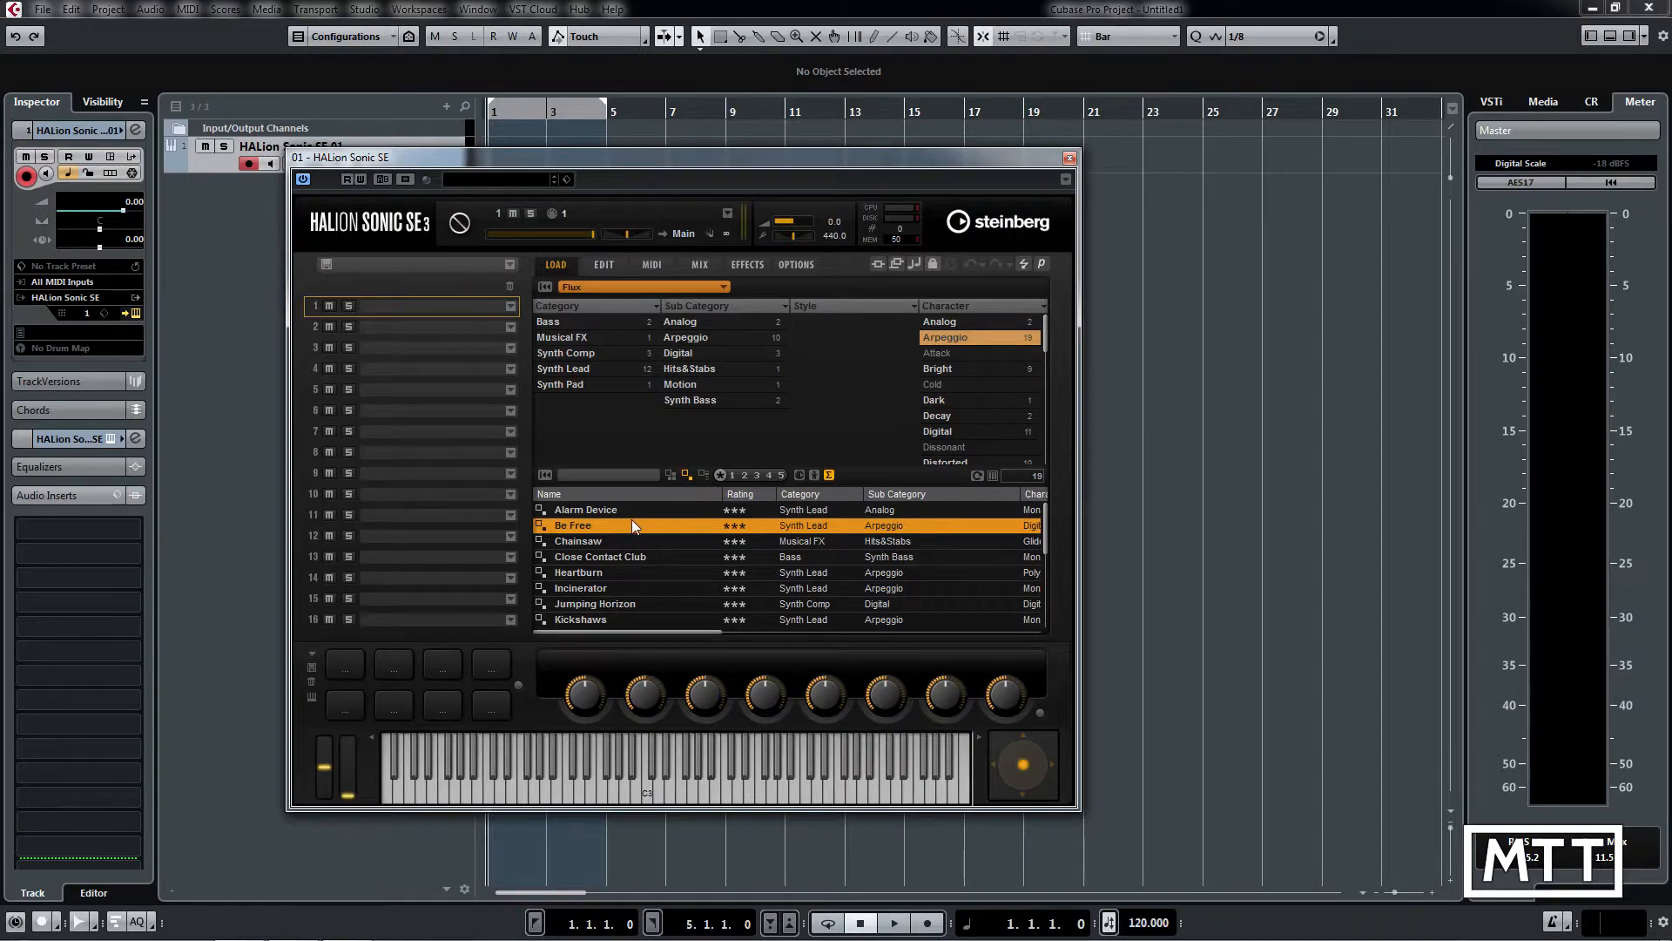
pyautogui.doubleClick(587, 526)
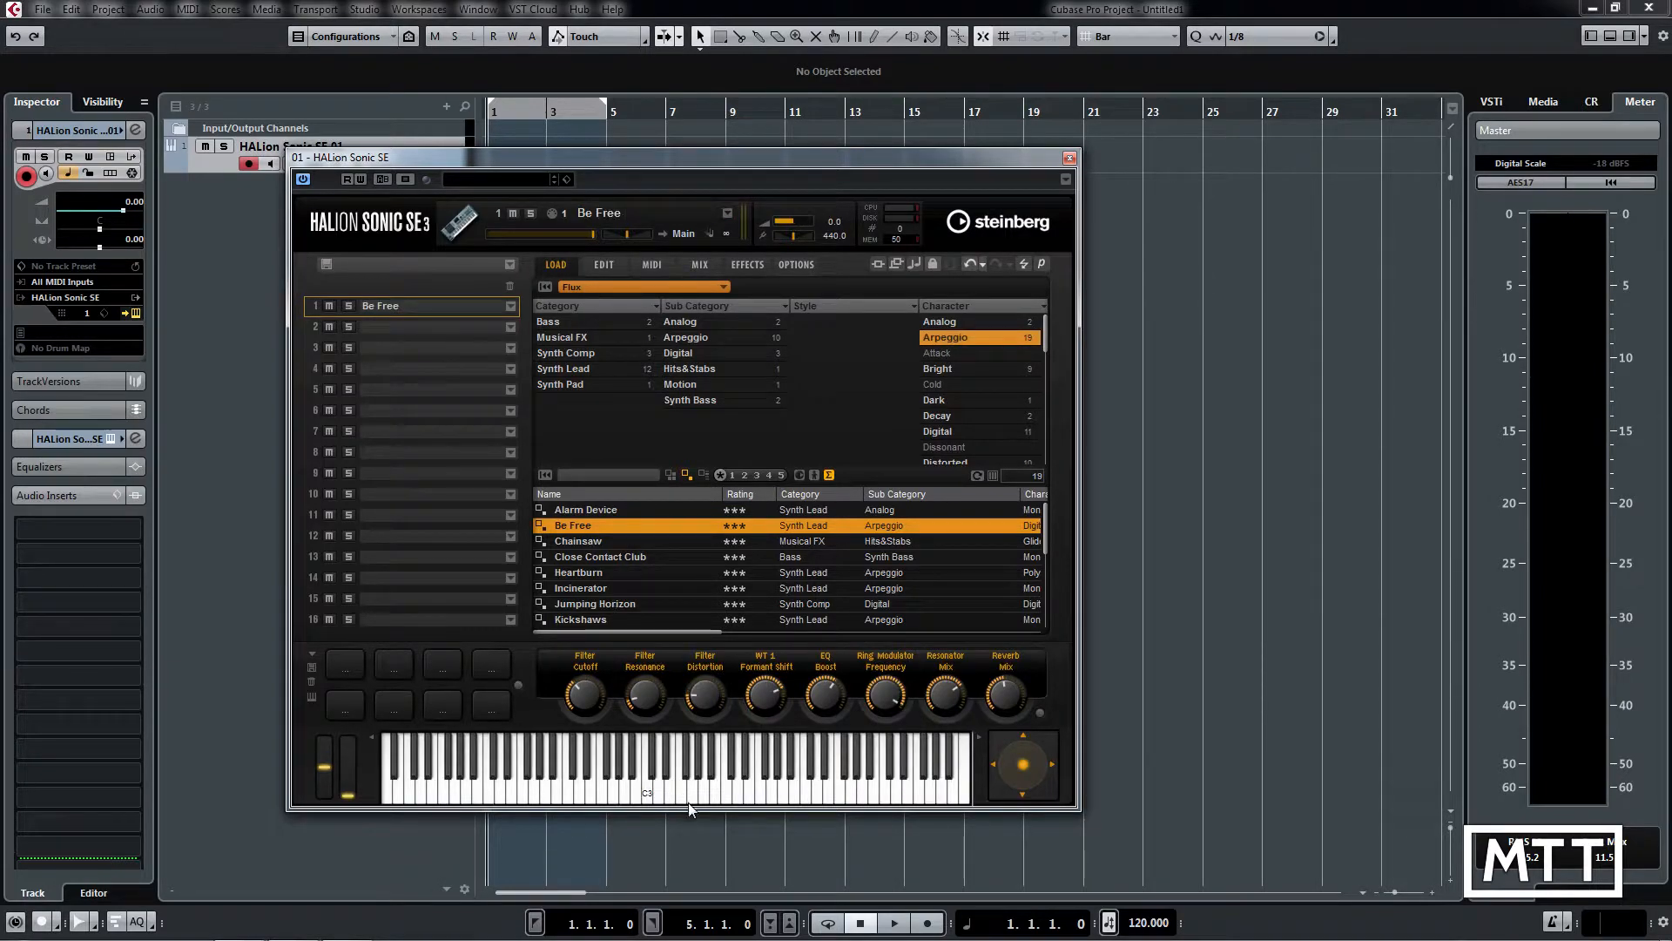
pyautogui.click(646, 800)
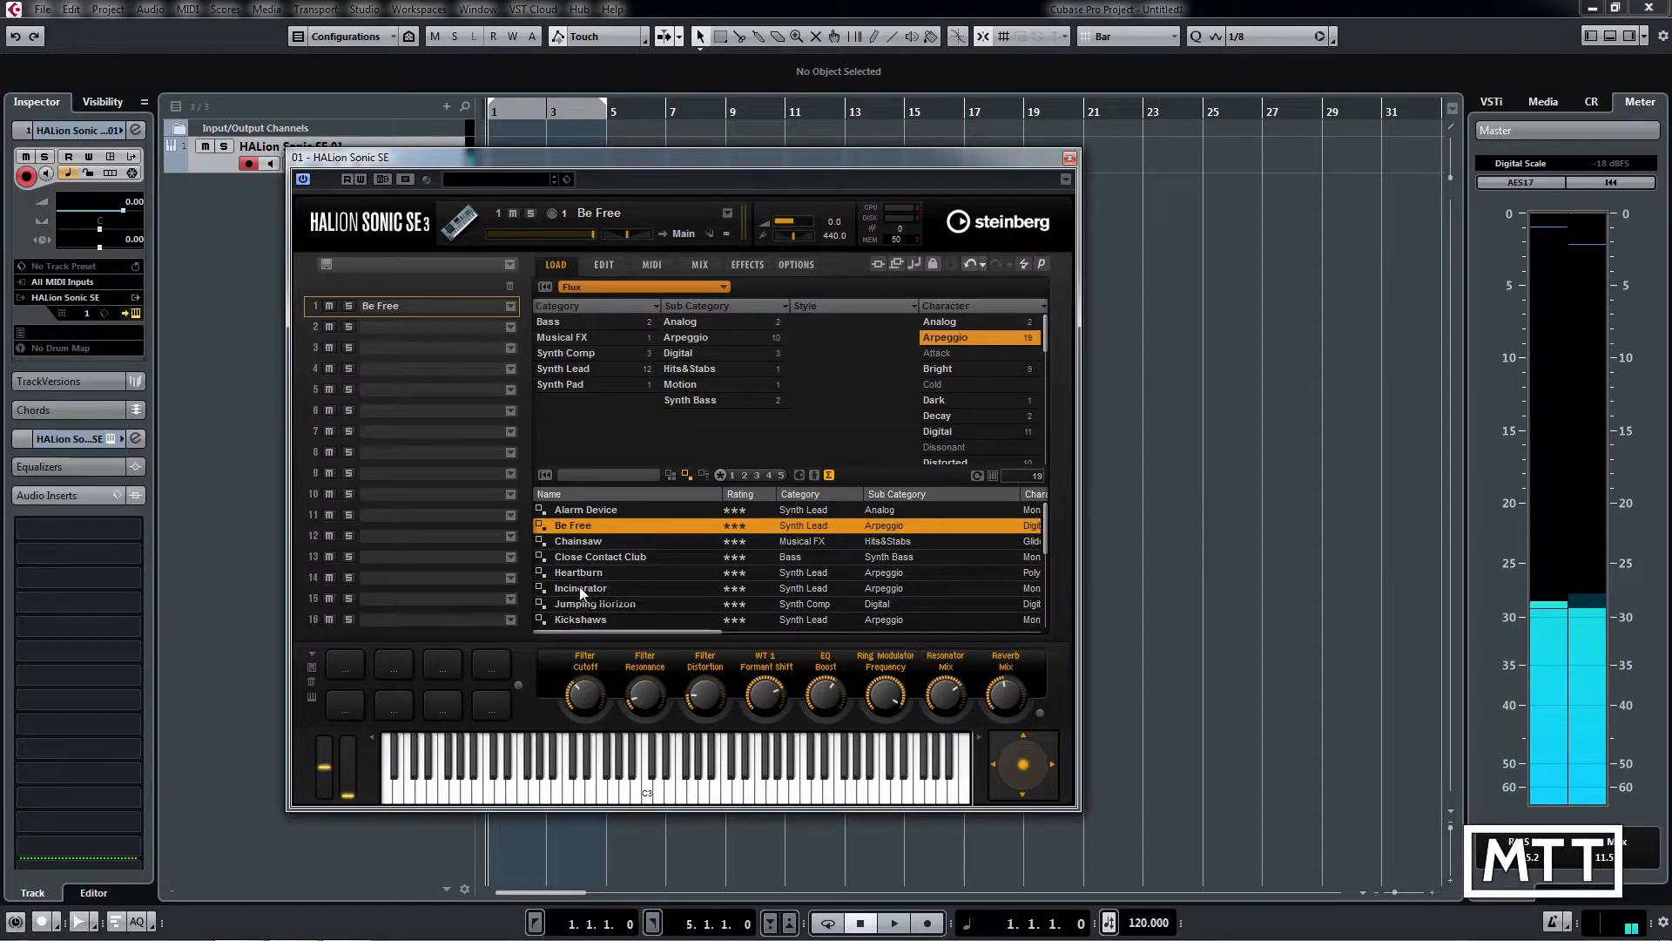
# Load the Kickshaws preset and audition it with a C3 note
pyautogui.click(577, 620)
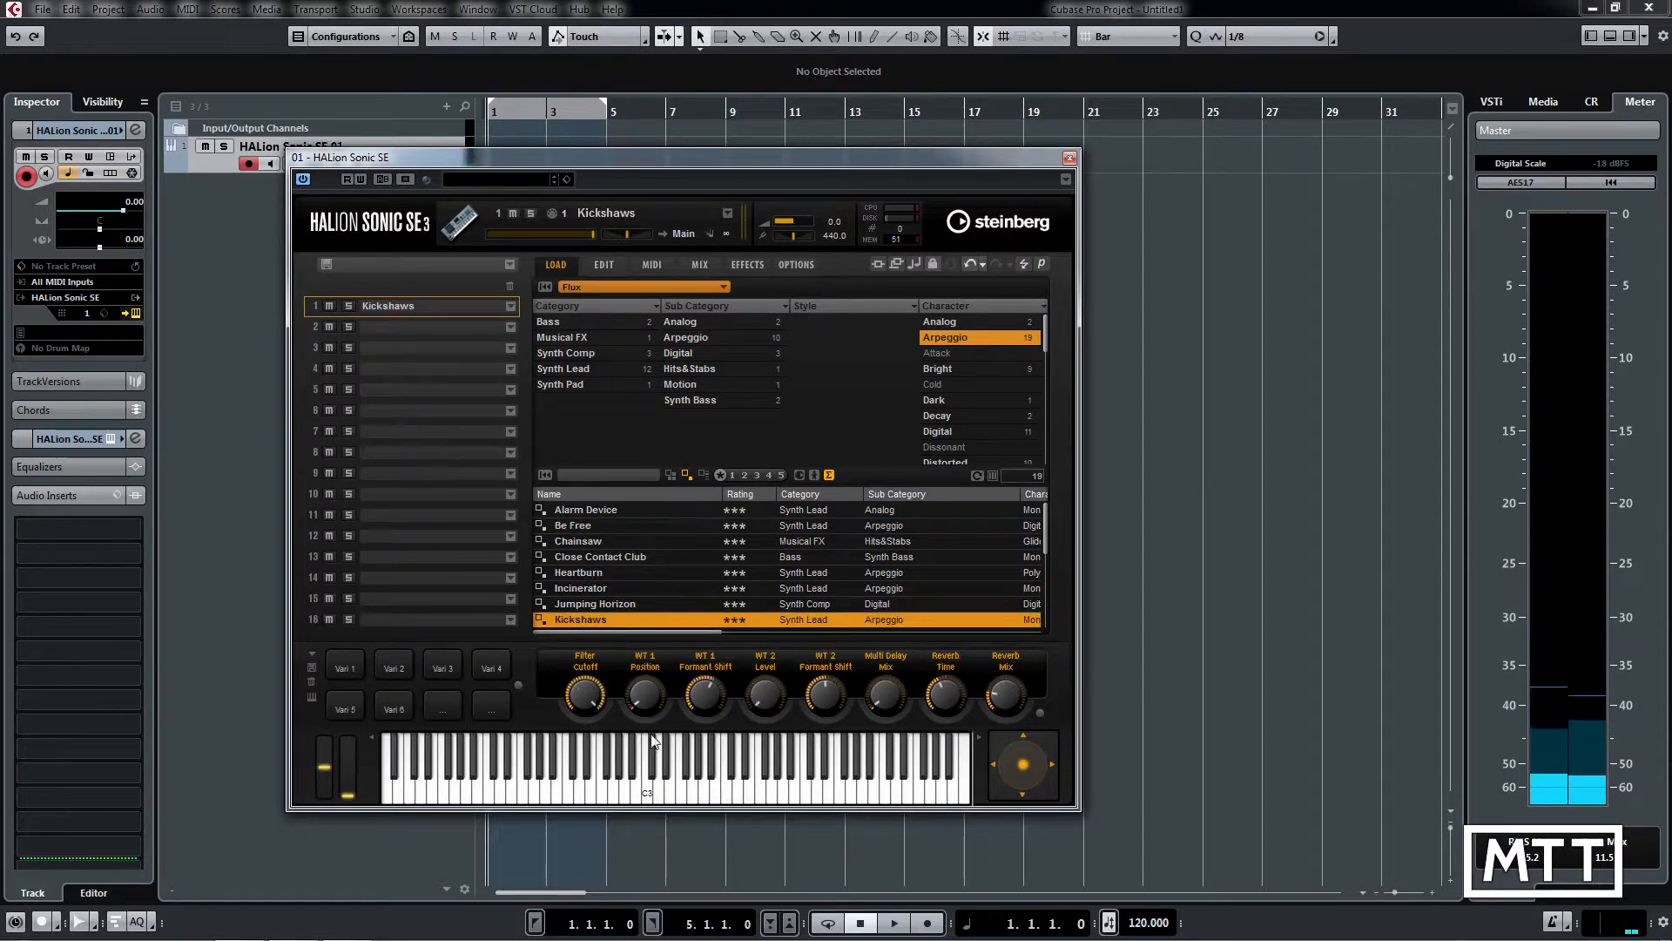
pyautogui.click(648, 794)
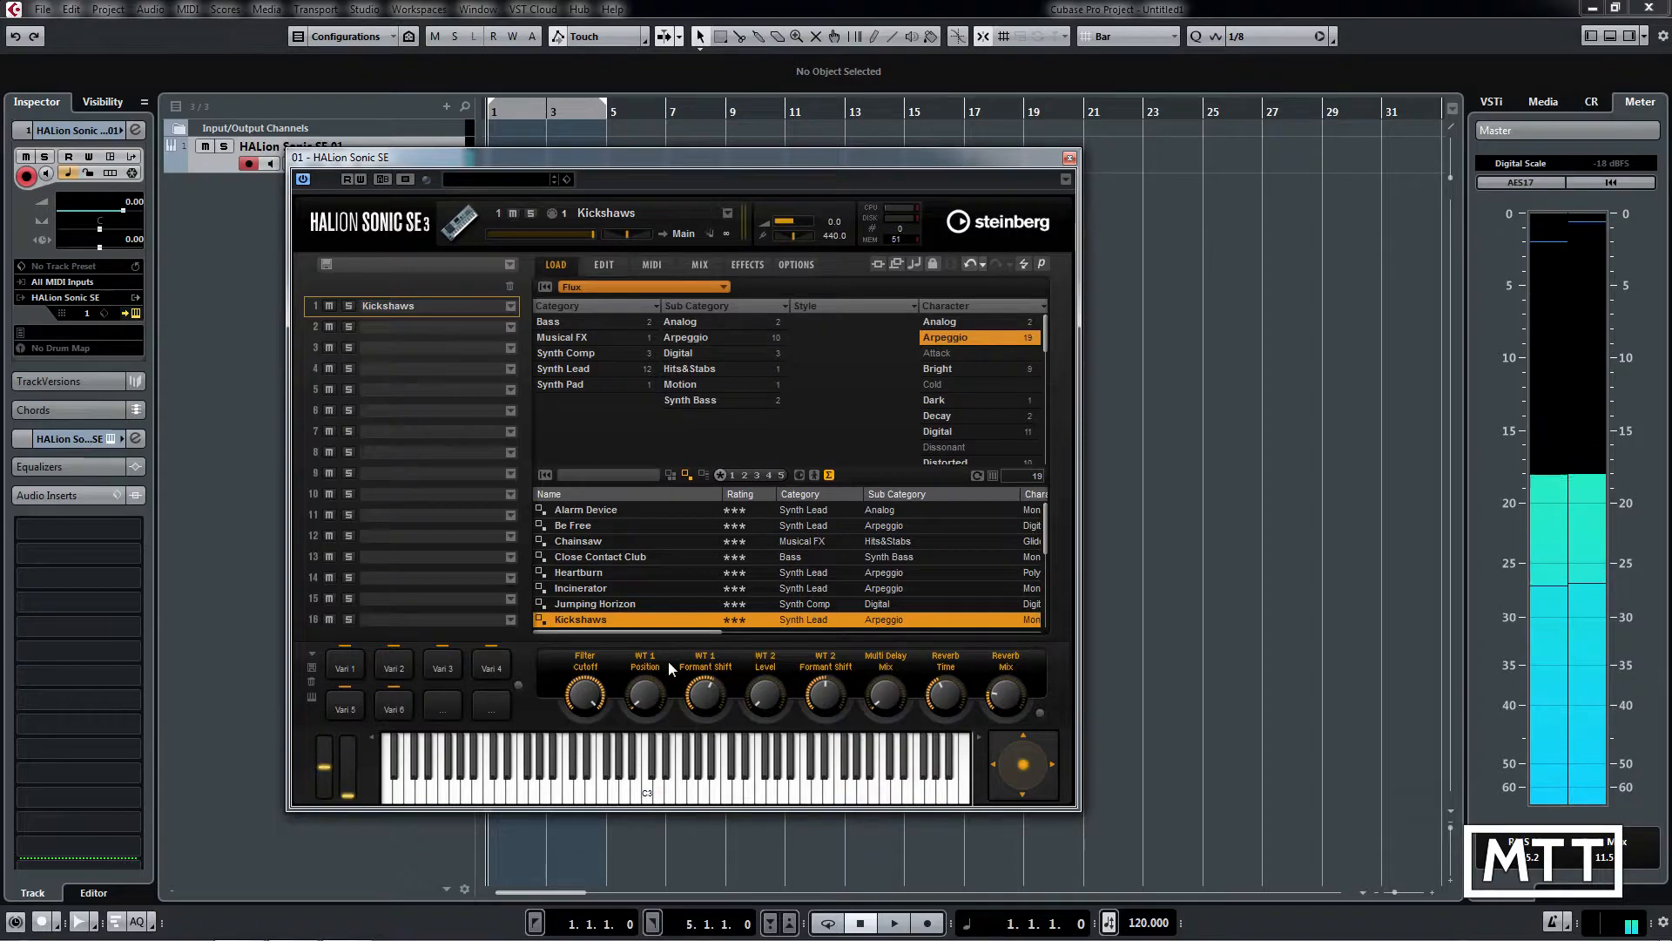
pyautogui.moveTo(1043, 536)
pyautogui.mouseDown()
pyautogui.moveTo(1042, 619)
pyautogui.moveTo(1041, 514)
pyautogui.mouseUp()
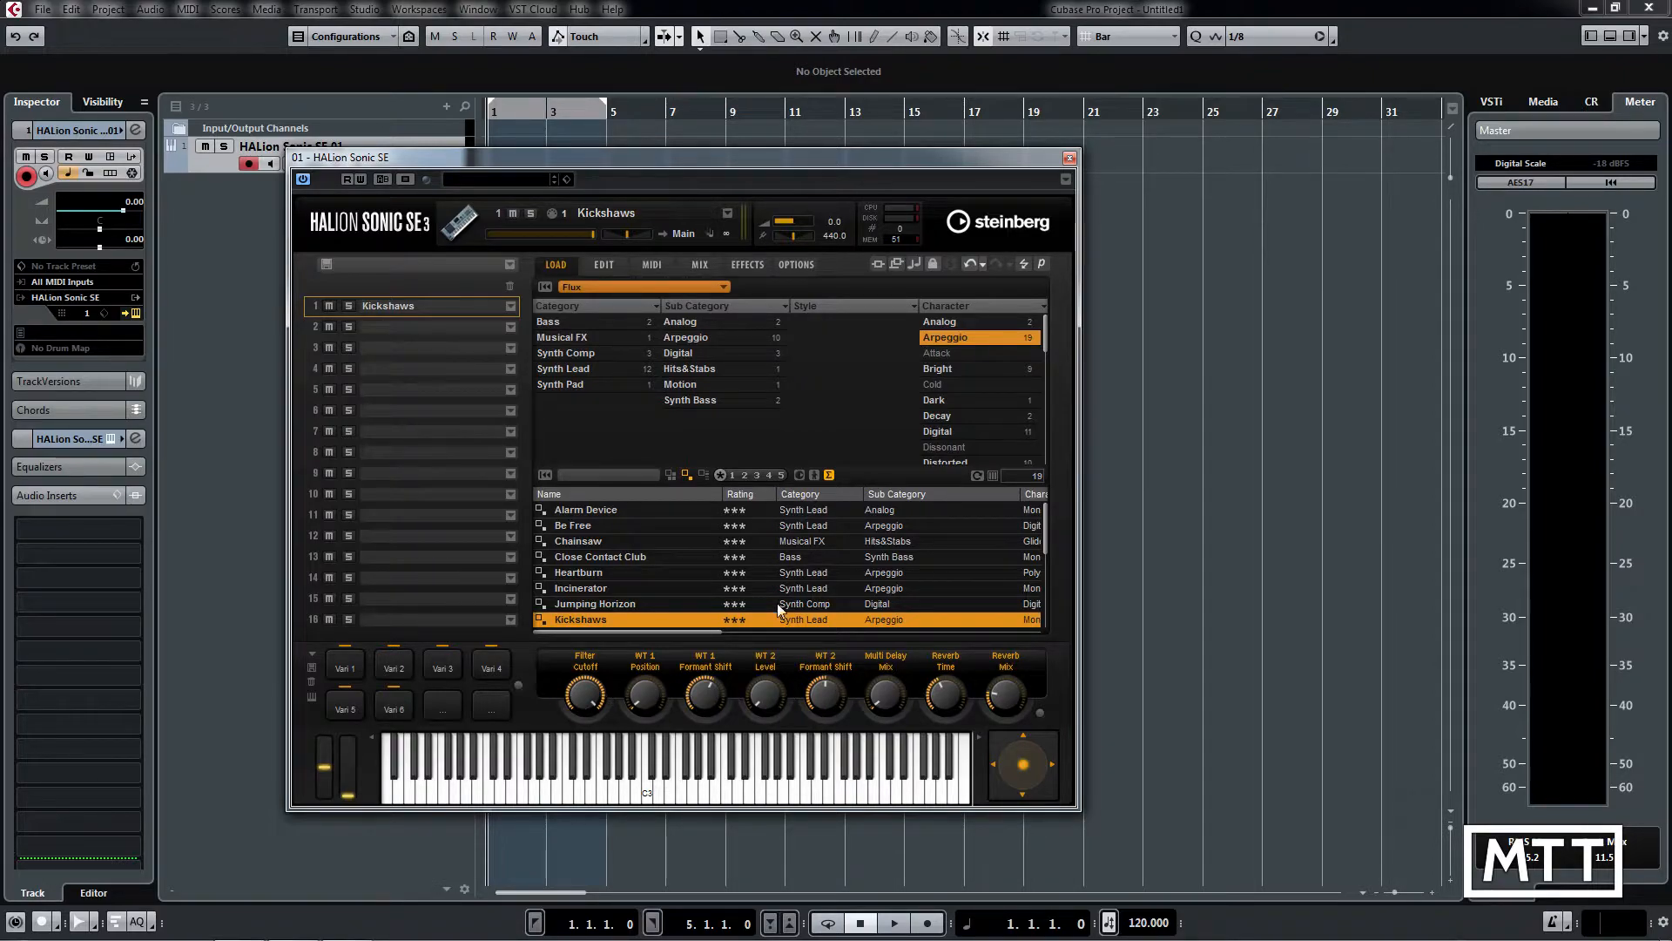
# Load the Be Free preset and switch off its filter and second oscillator in the Flux sound editor
pyautogui.click(572, 526)
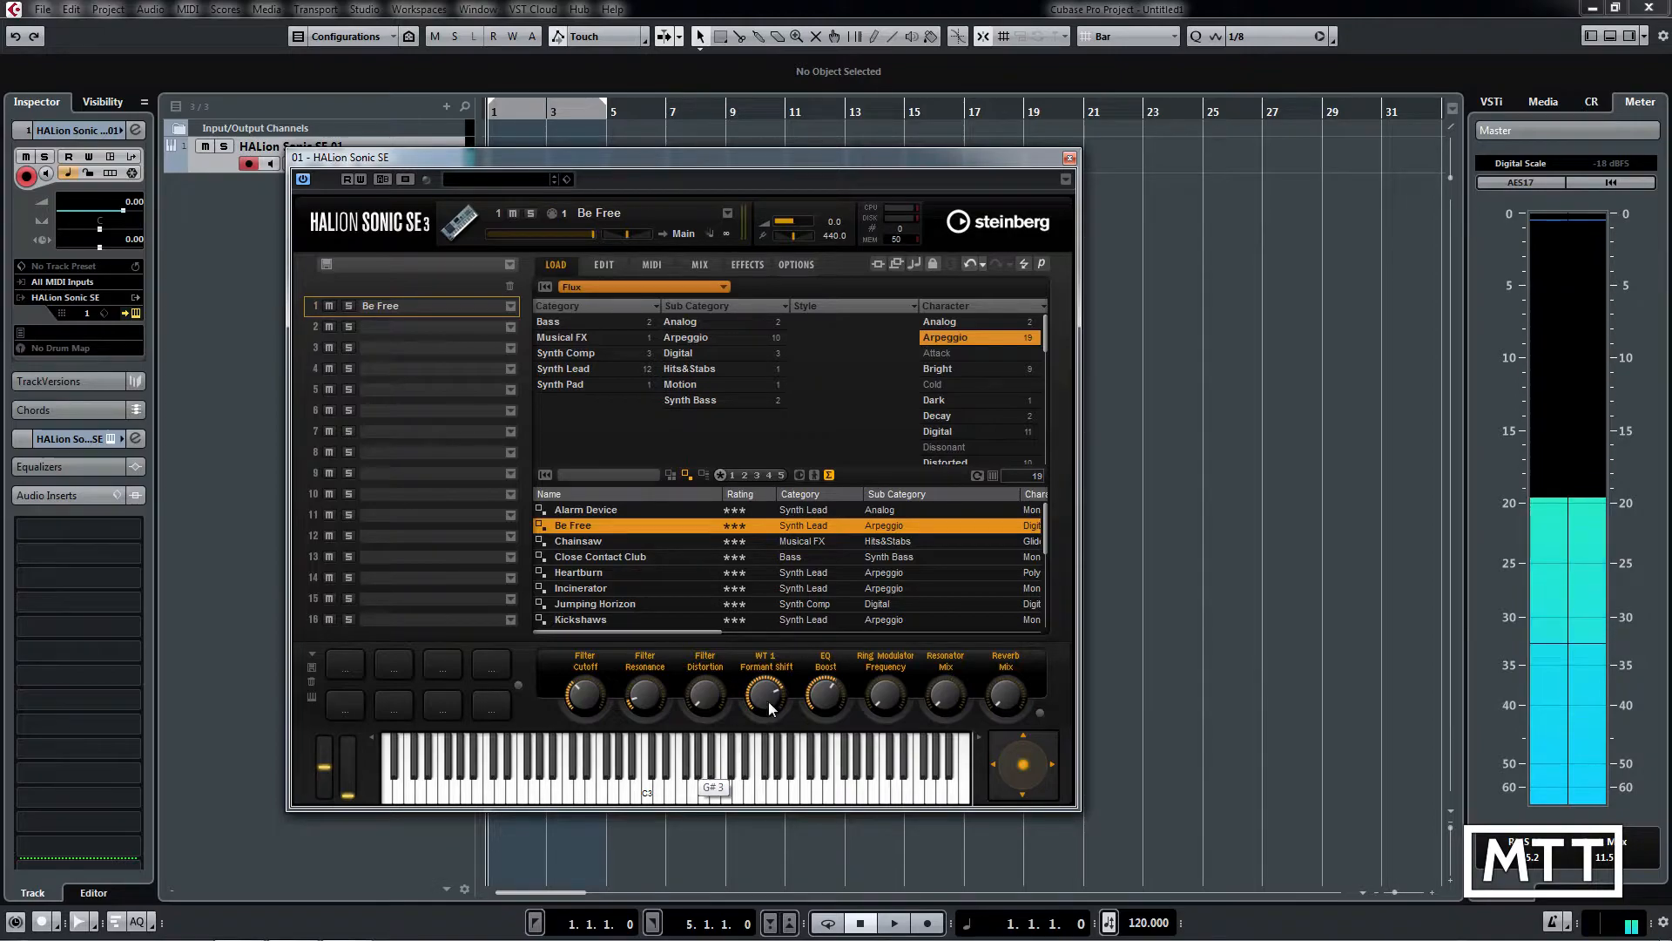
pyautogui.click(603, 265)
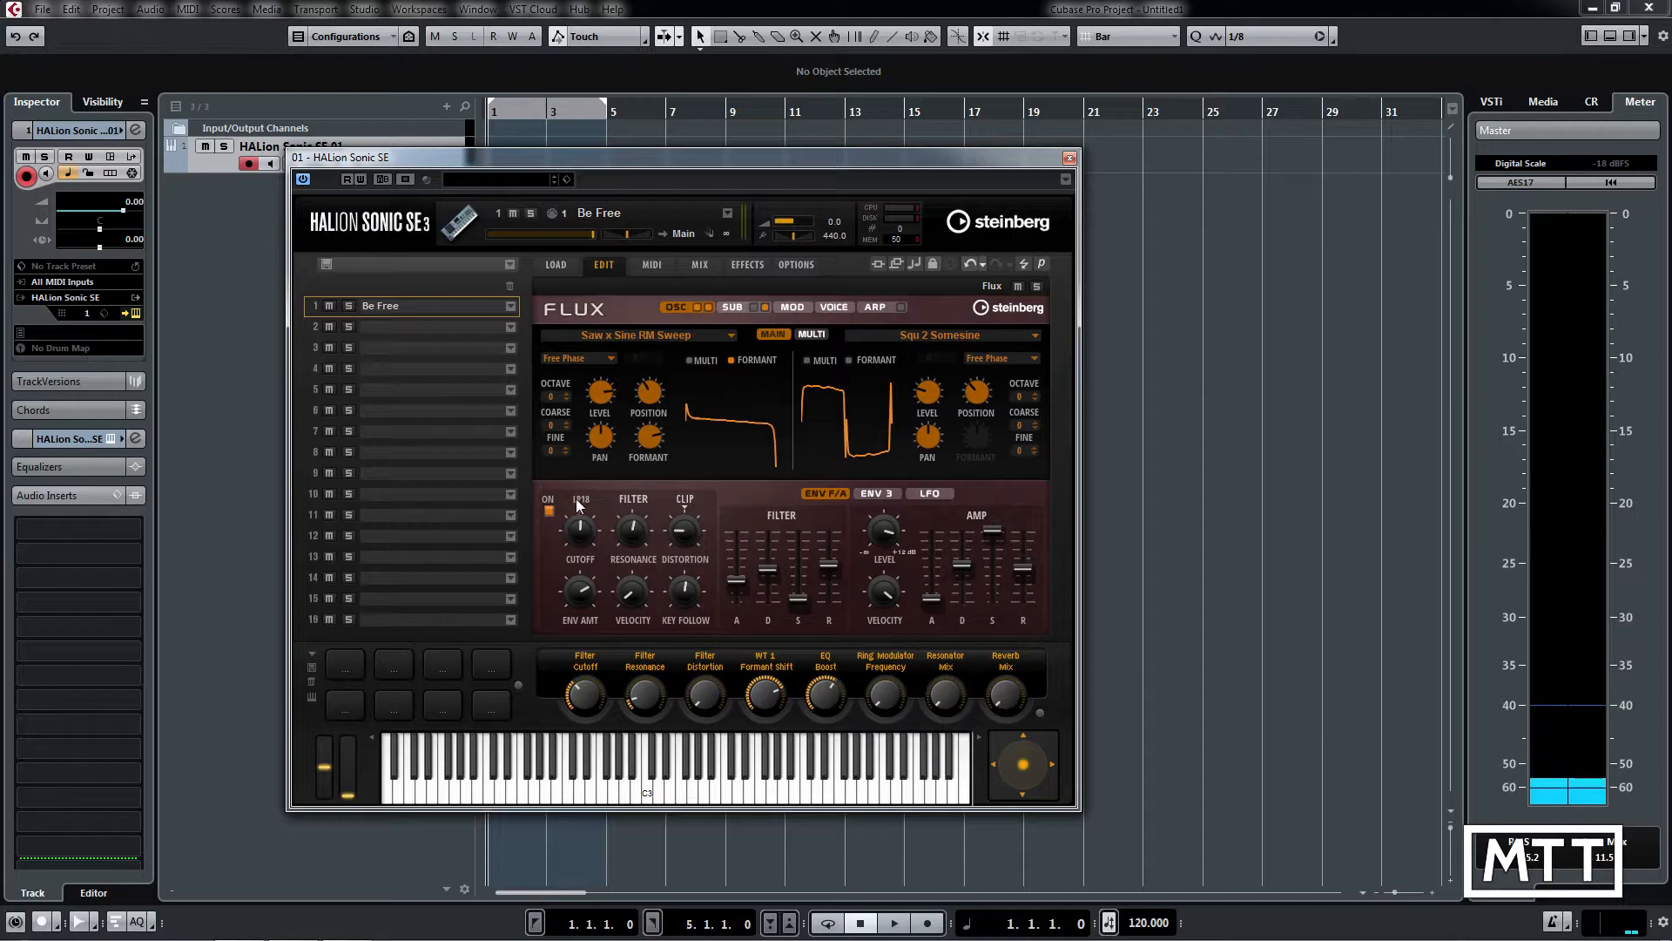
pyautogui.click(549, 511)
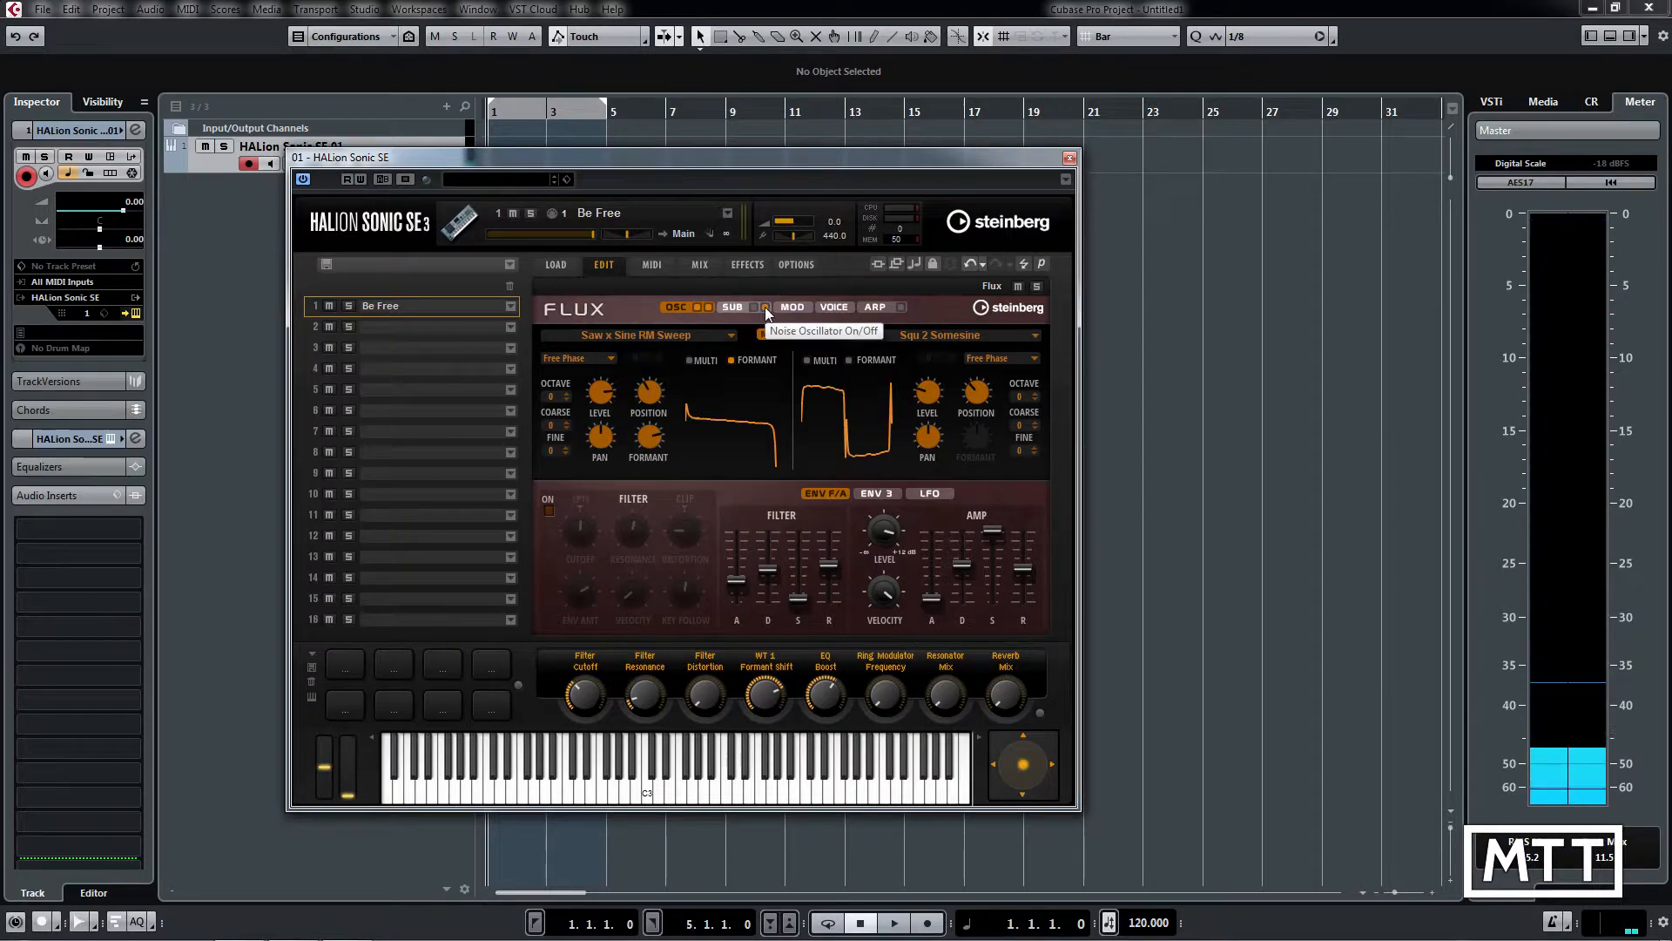
pyautogui.click(708, 307)
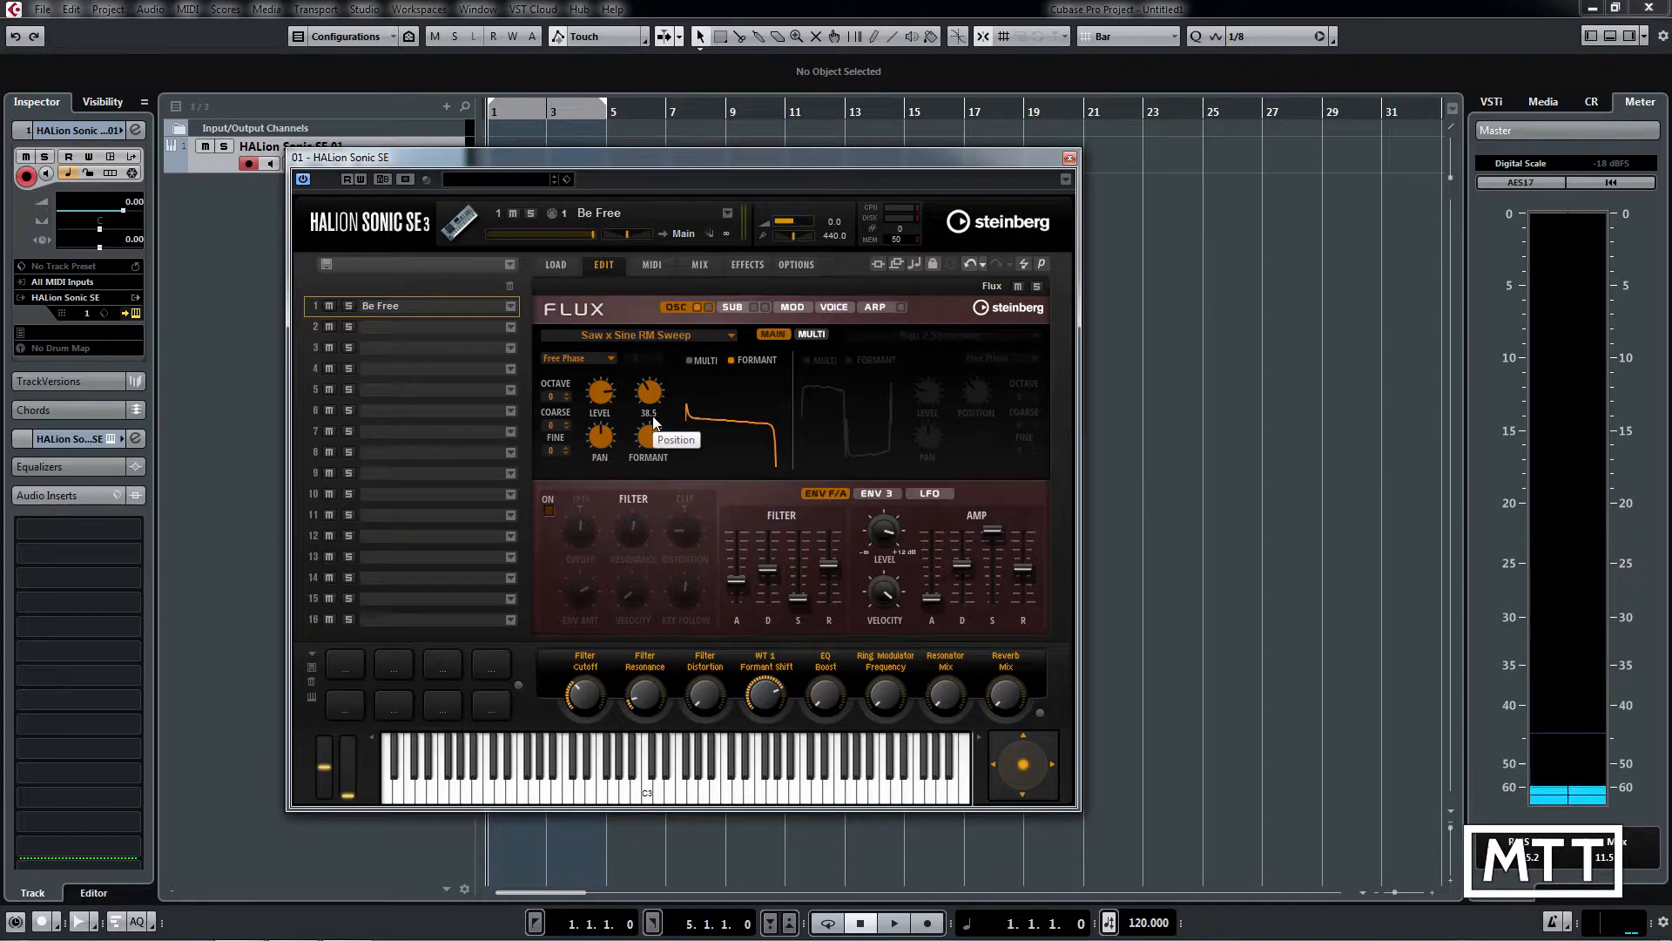
# Set the first oscillator's wavetable to Additive 01 from the Additive category
pyautogui.click(733, 335)
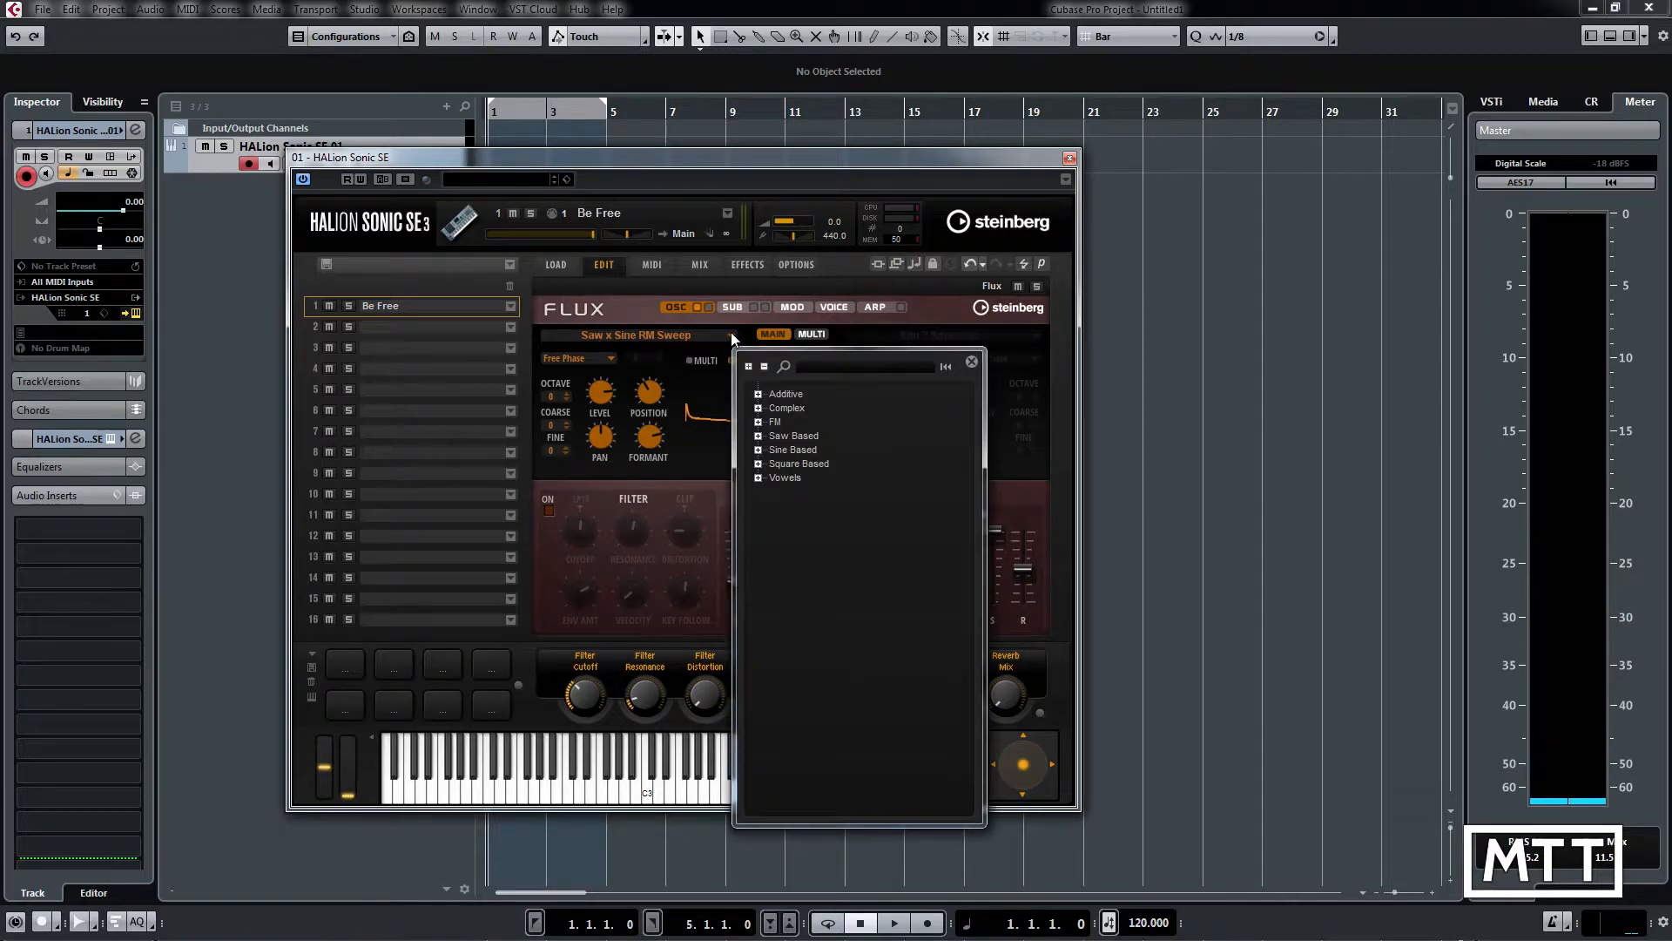
pyautogui.click(758, 394)
pyautogui.click(801, 409)
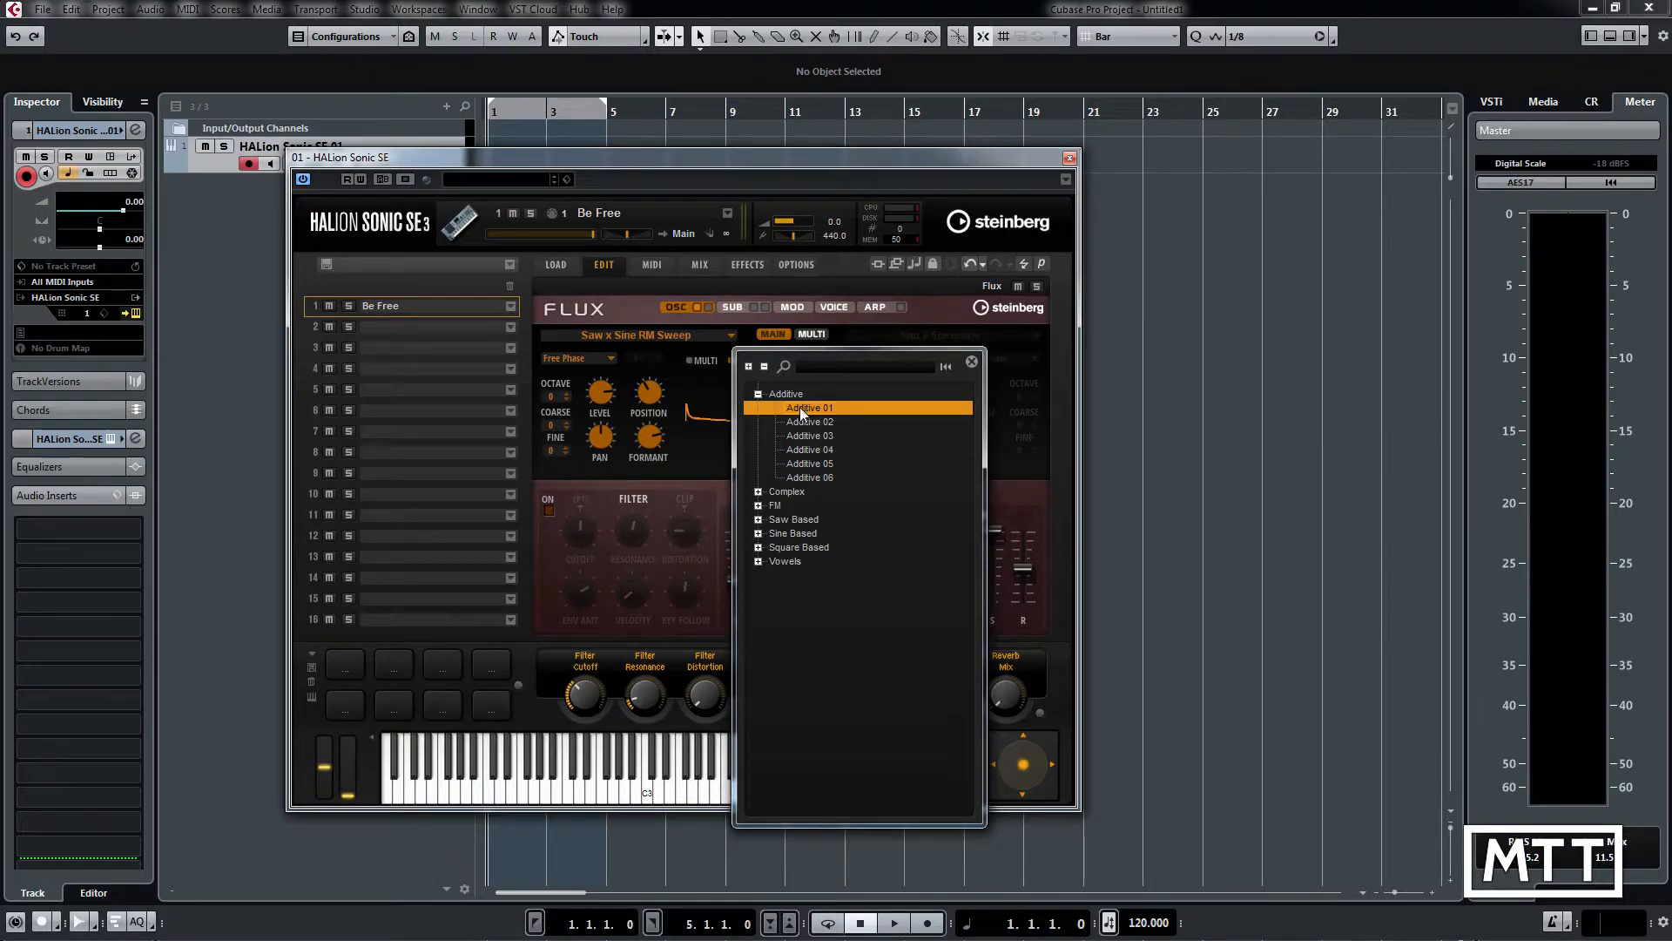
pyautogui.doubleClick(802, 409)
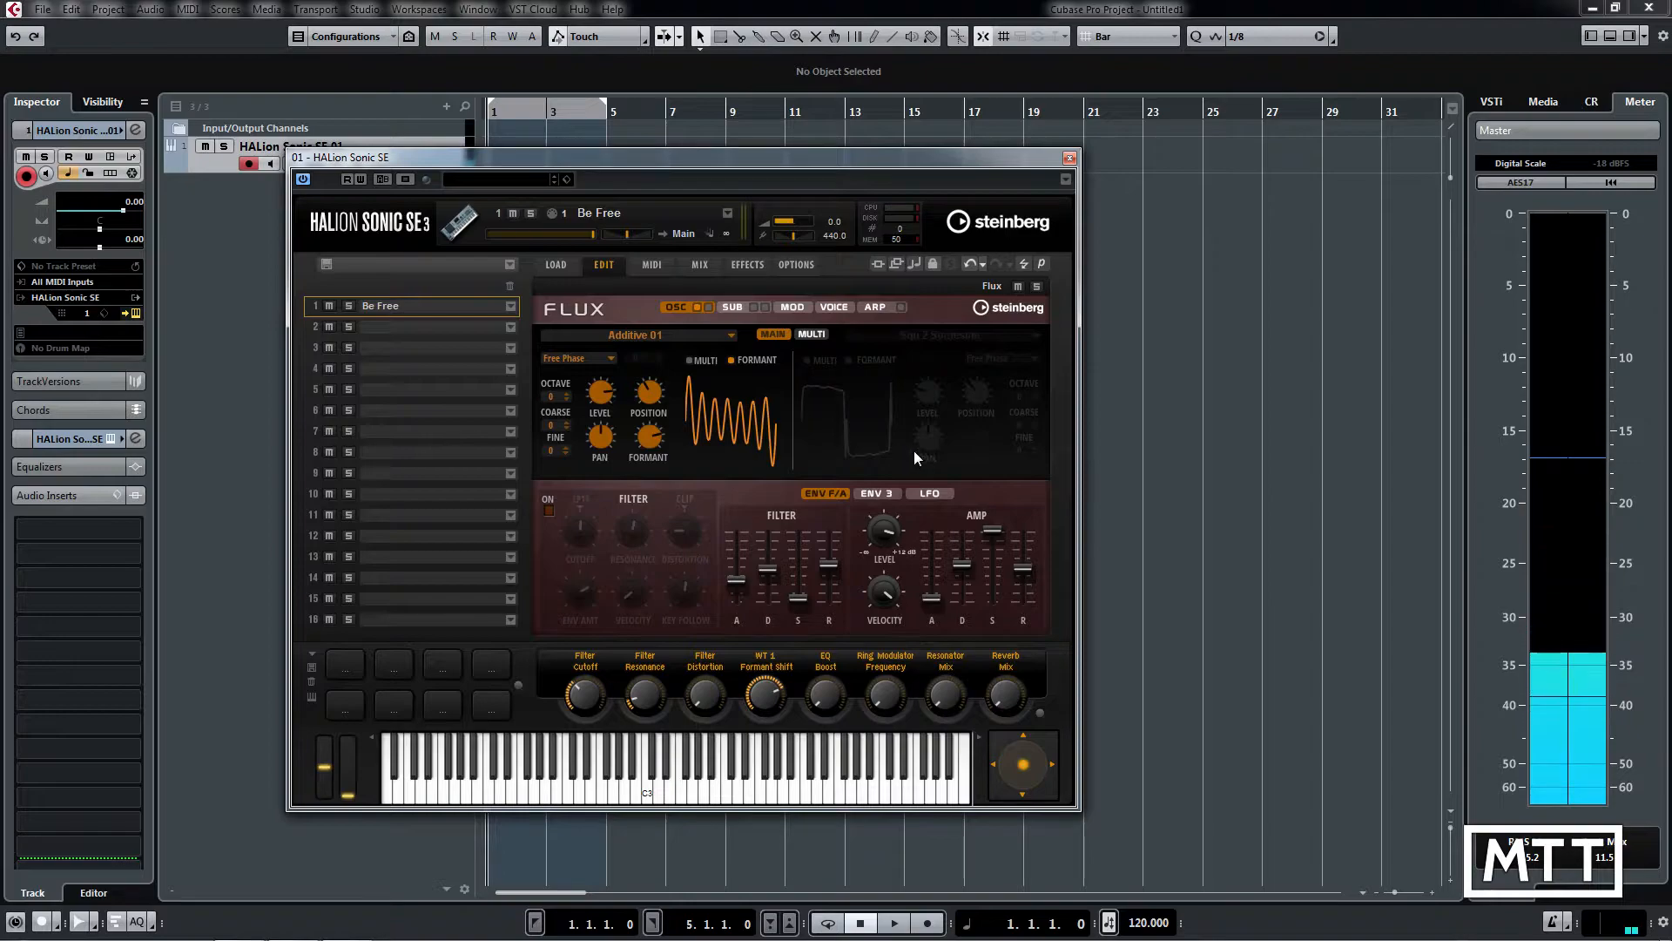
# Browse the wavetable categories and set the first oscillator to Sine Sweep from the Sine Based group
pyautogui.click(732, 335)
pyautogui.click(756, 495)
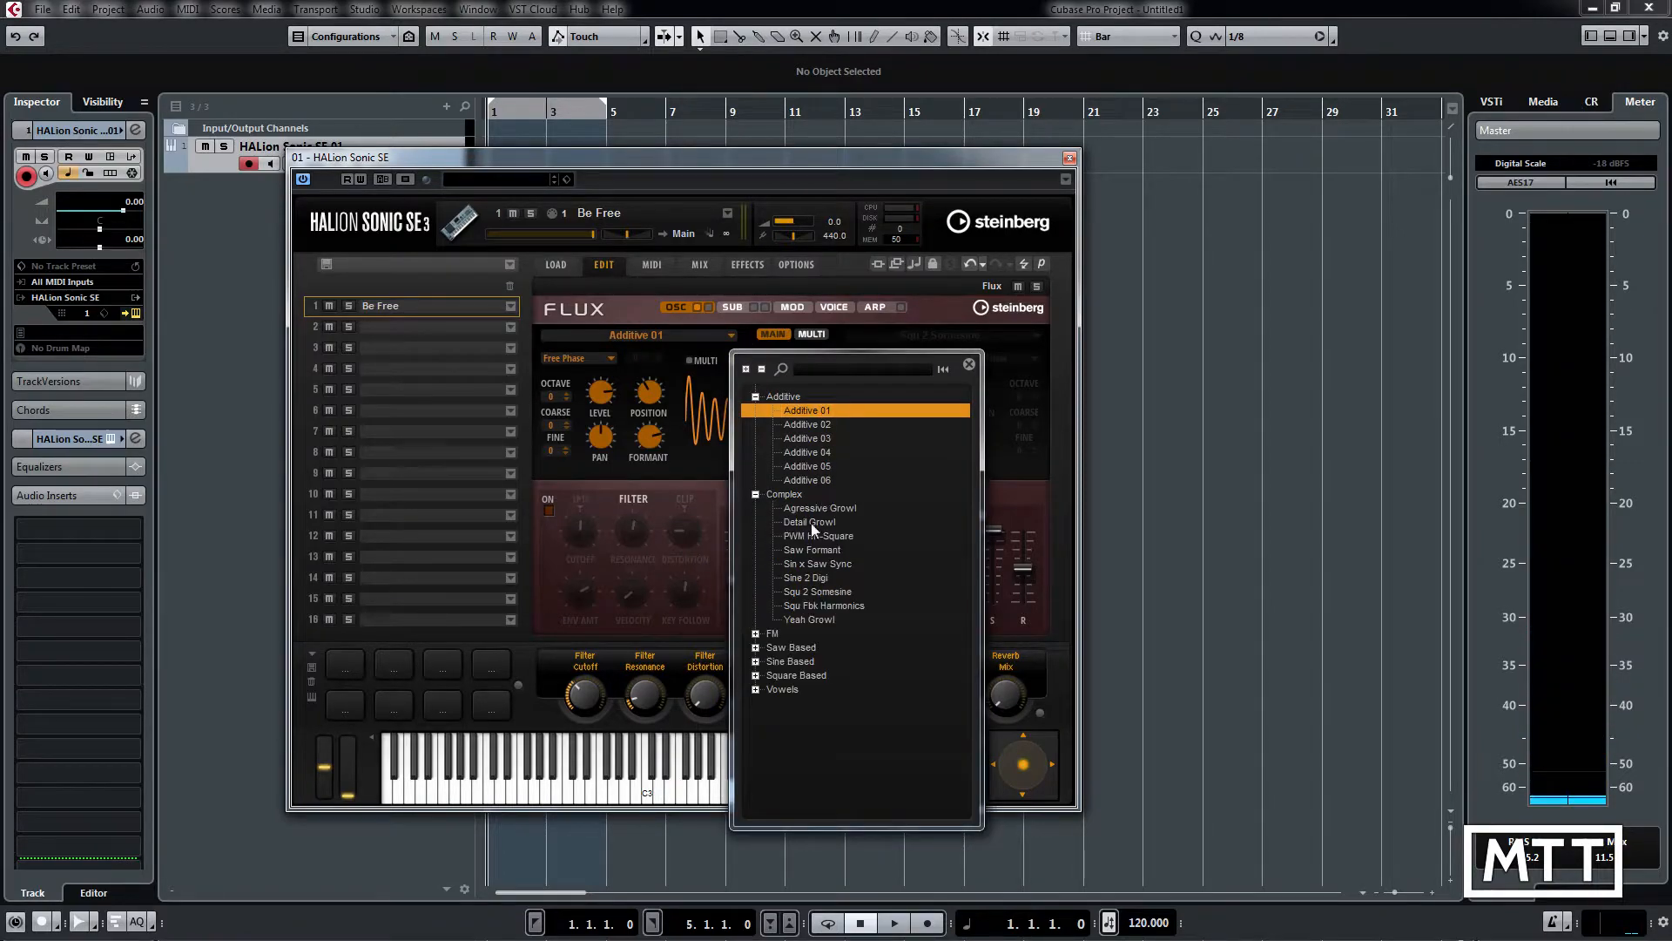
pyautogui.click(755, 634)
pyautogui.scroll(-10, 807, 597)
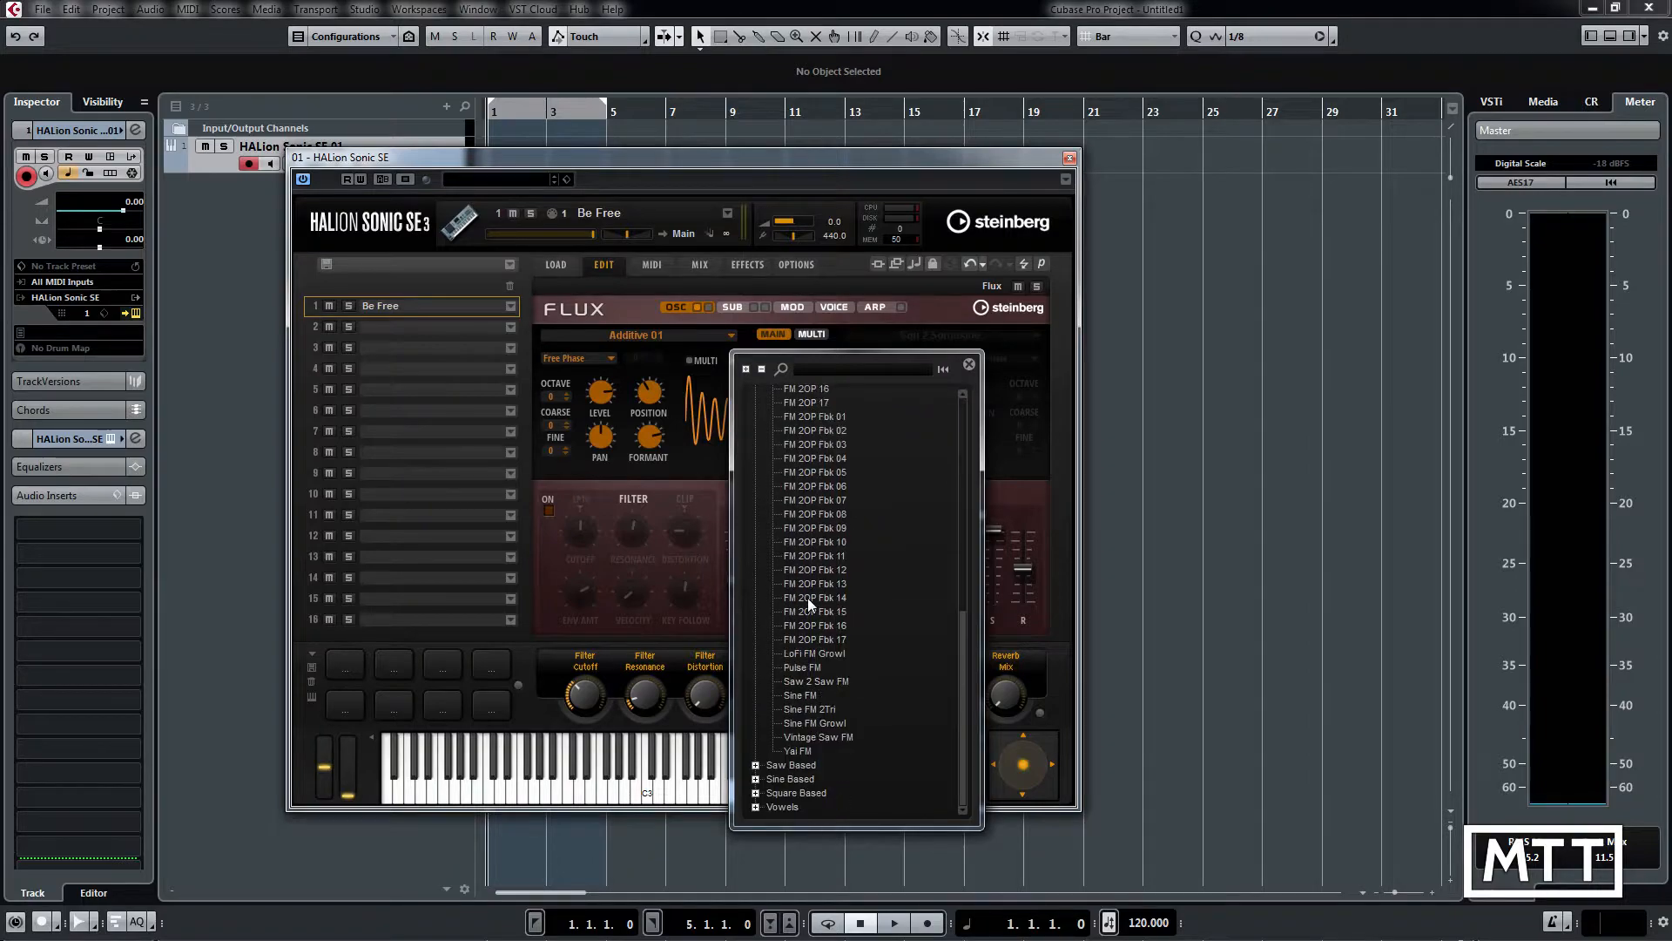
pyautogui.click(756, 766)
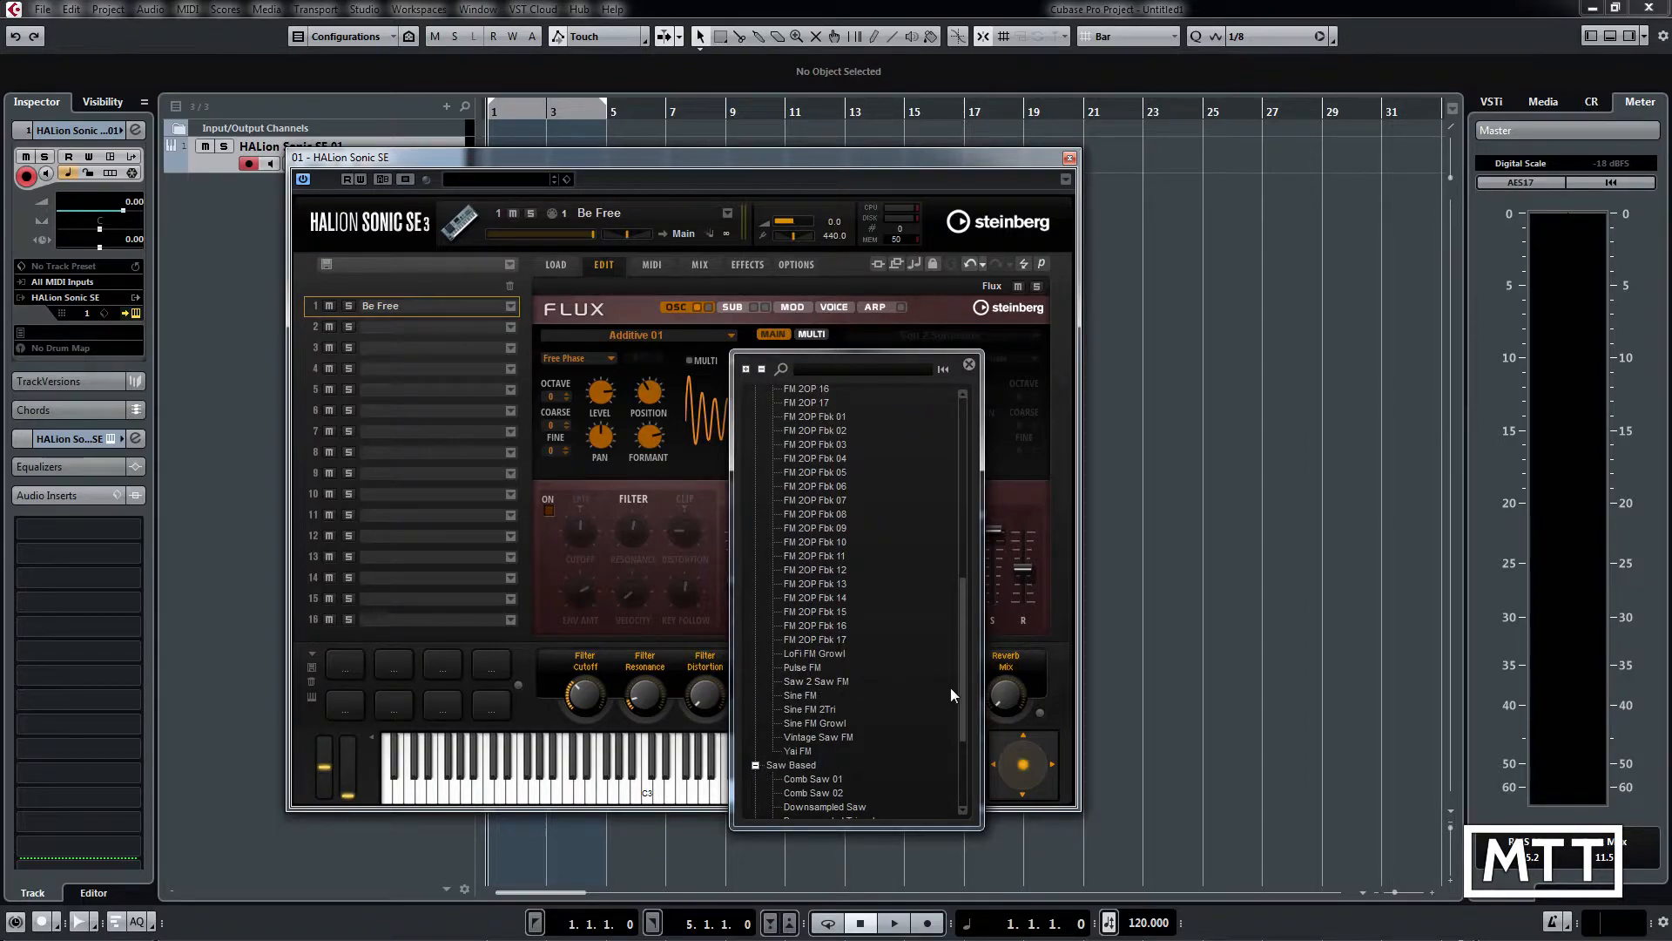
pyautogui.moveTo(961, 688); pyautogui.dragTo(962, 814)
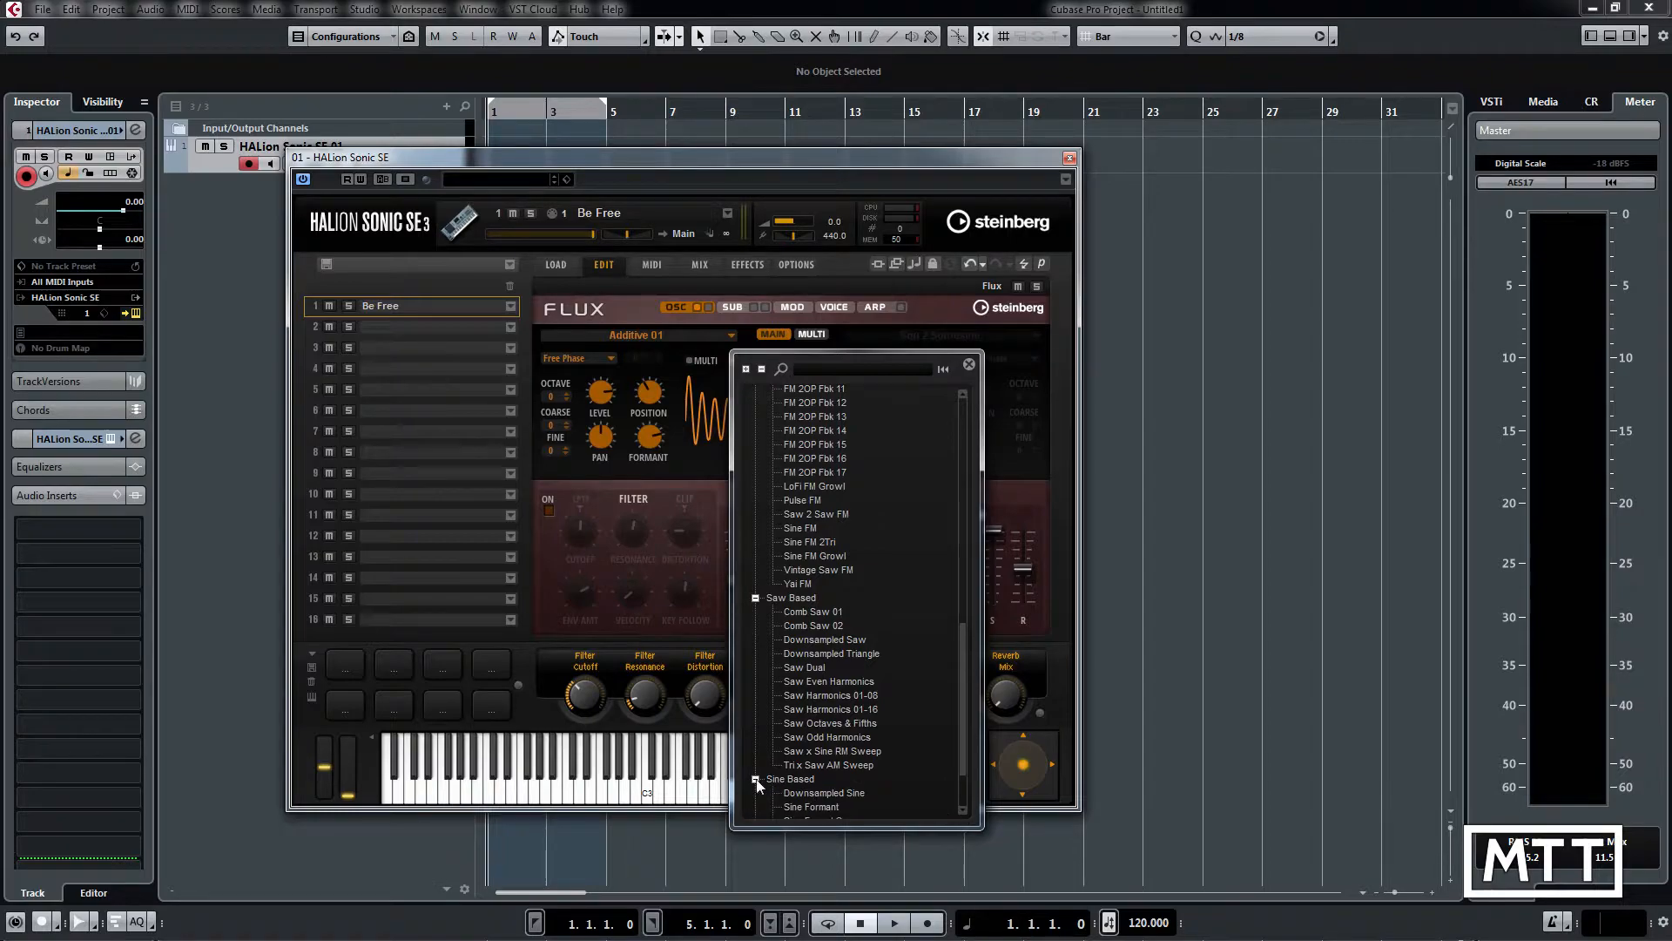
pyautogui.scroll(-2, 860, 739)
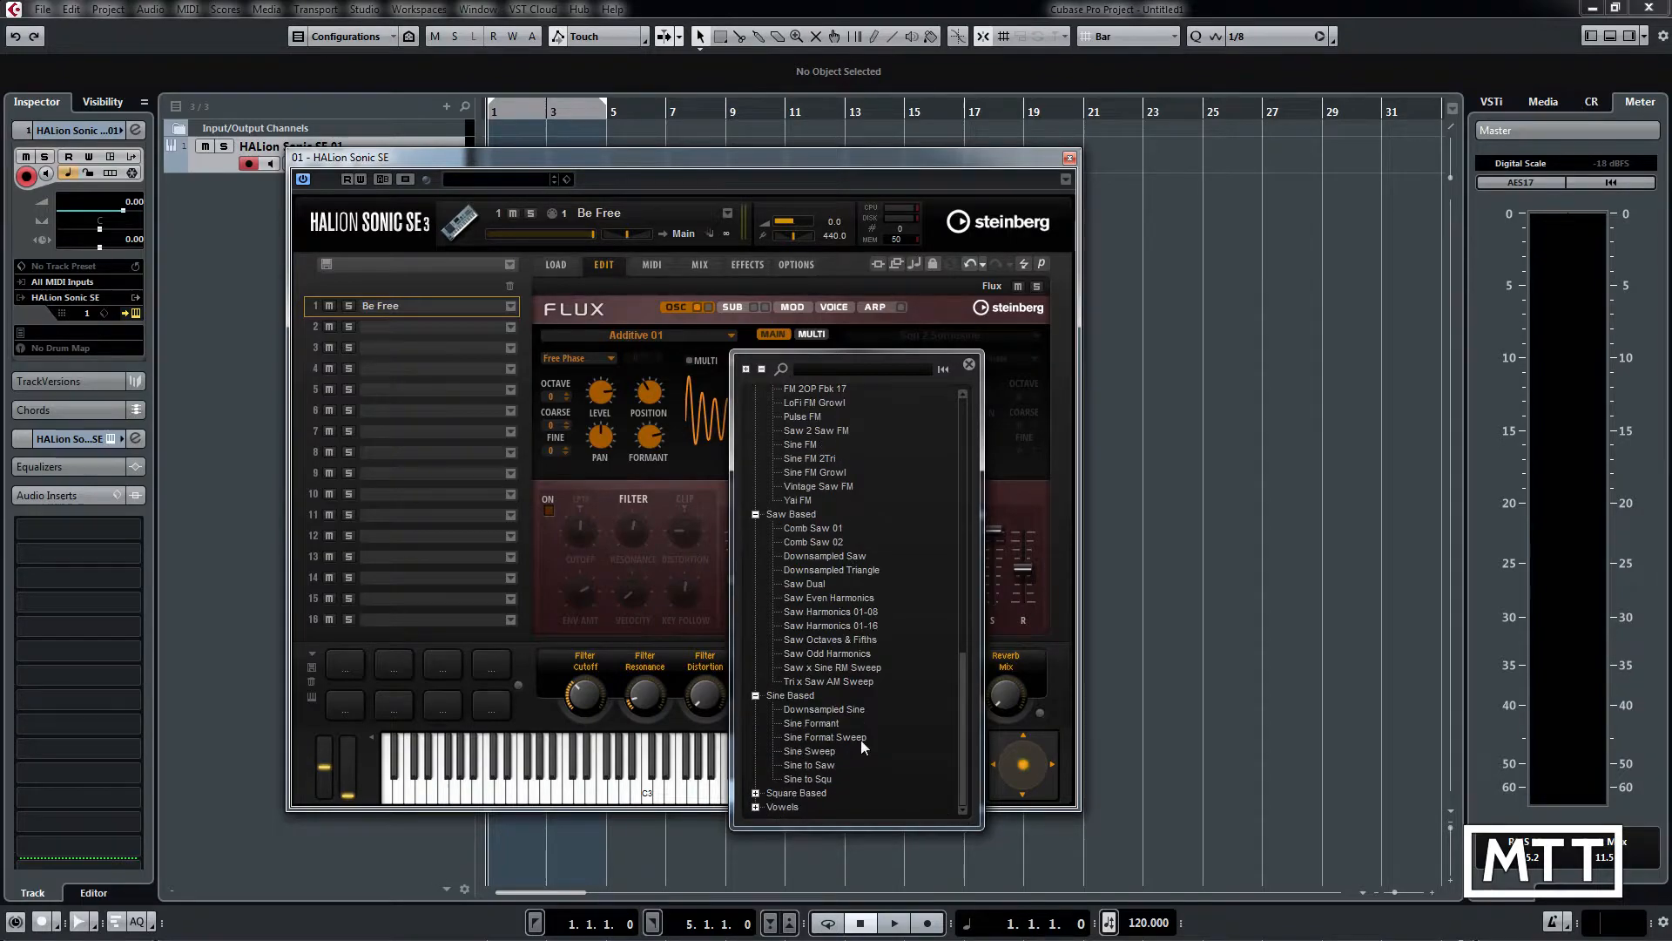
pyautogui.doubleClick(813, 750)
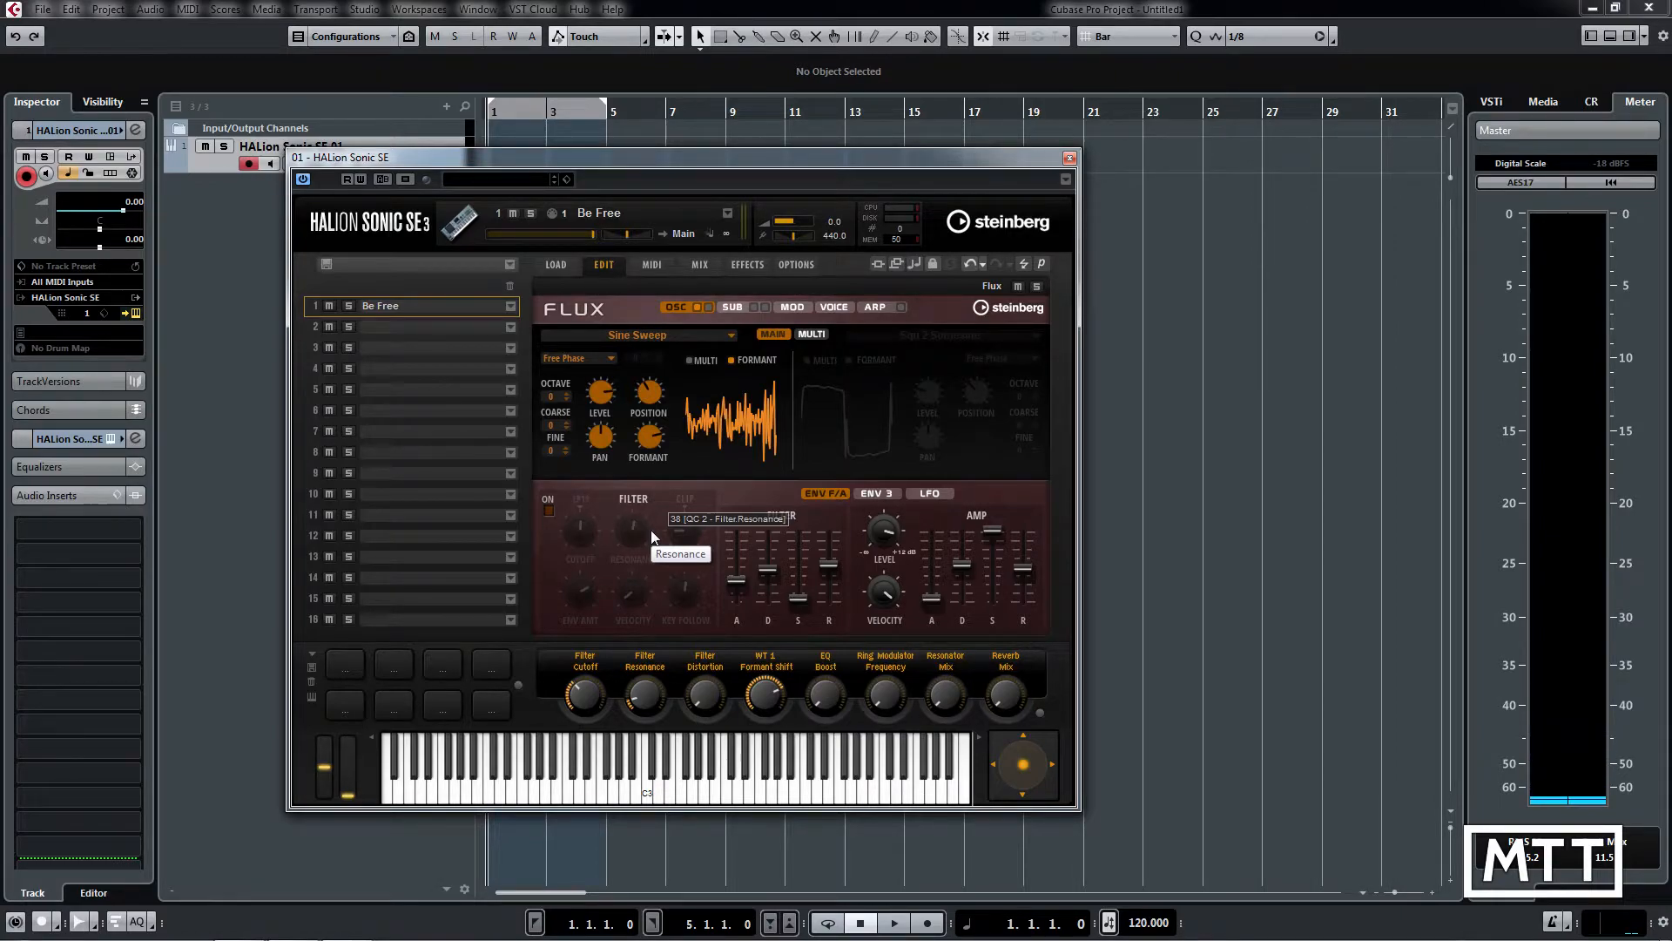
# View the HALion Sonic SE 01 channel settings and equalizer beside the instrument, and close the channel settings again
pyautogui.moveTo(751, 158); pyautogui.dragTo(1047, 165)
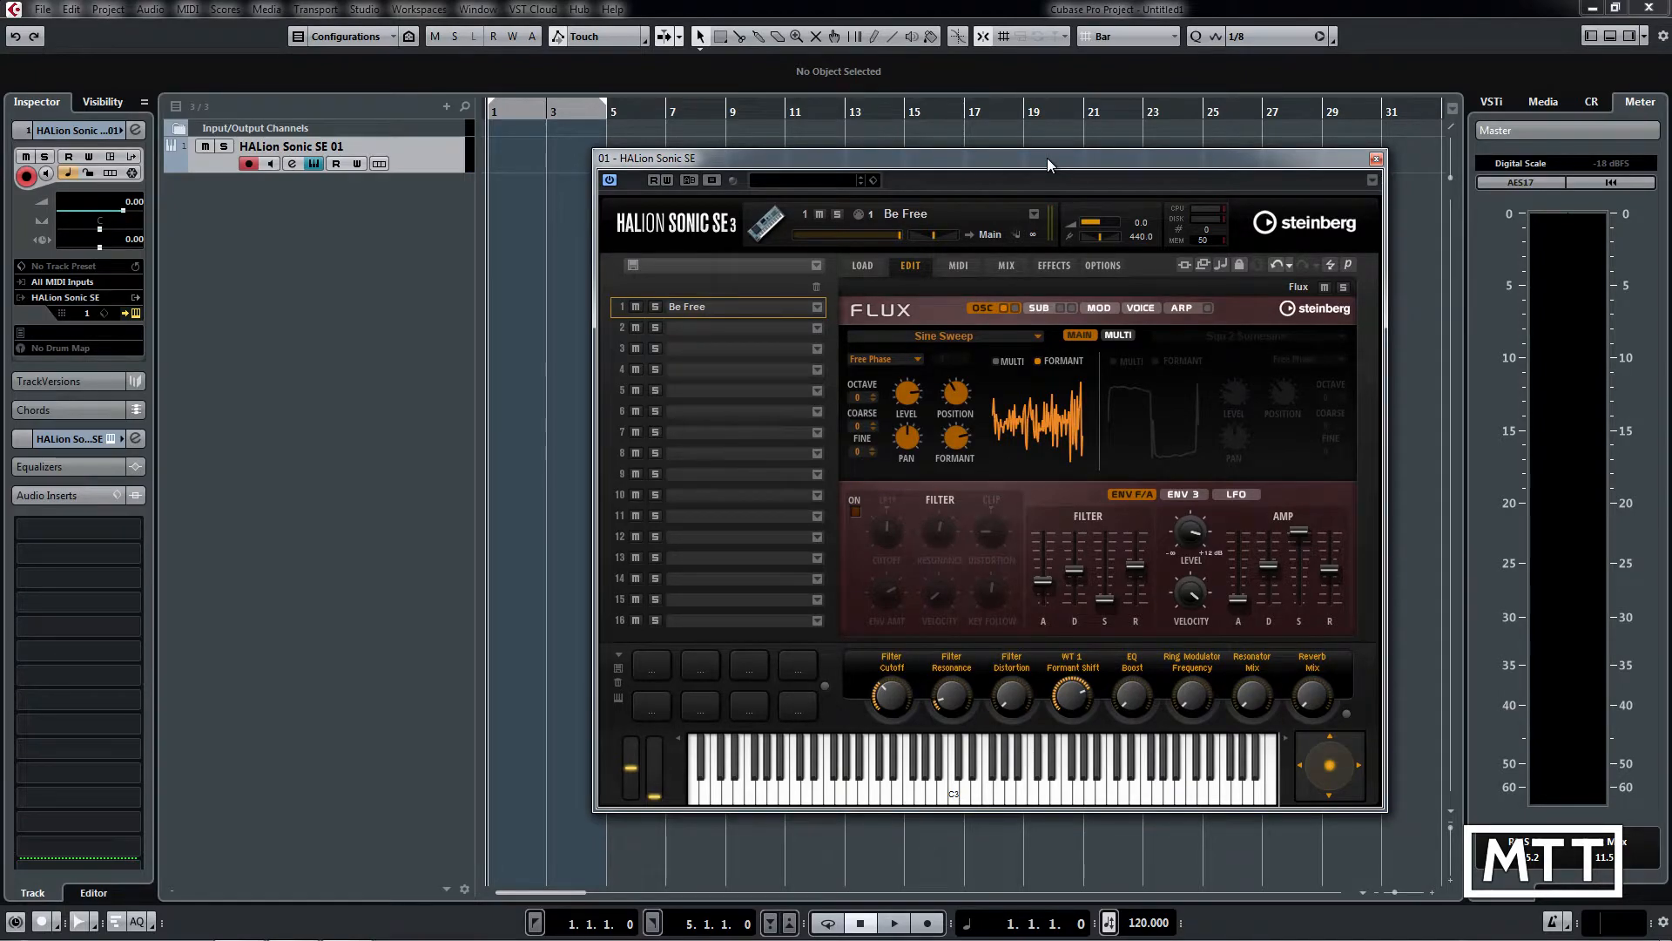
pyautogui.click(293, 164)
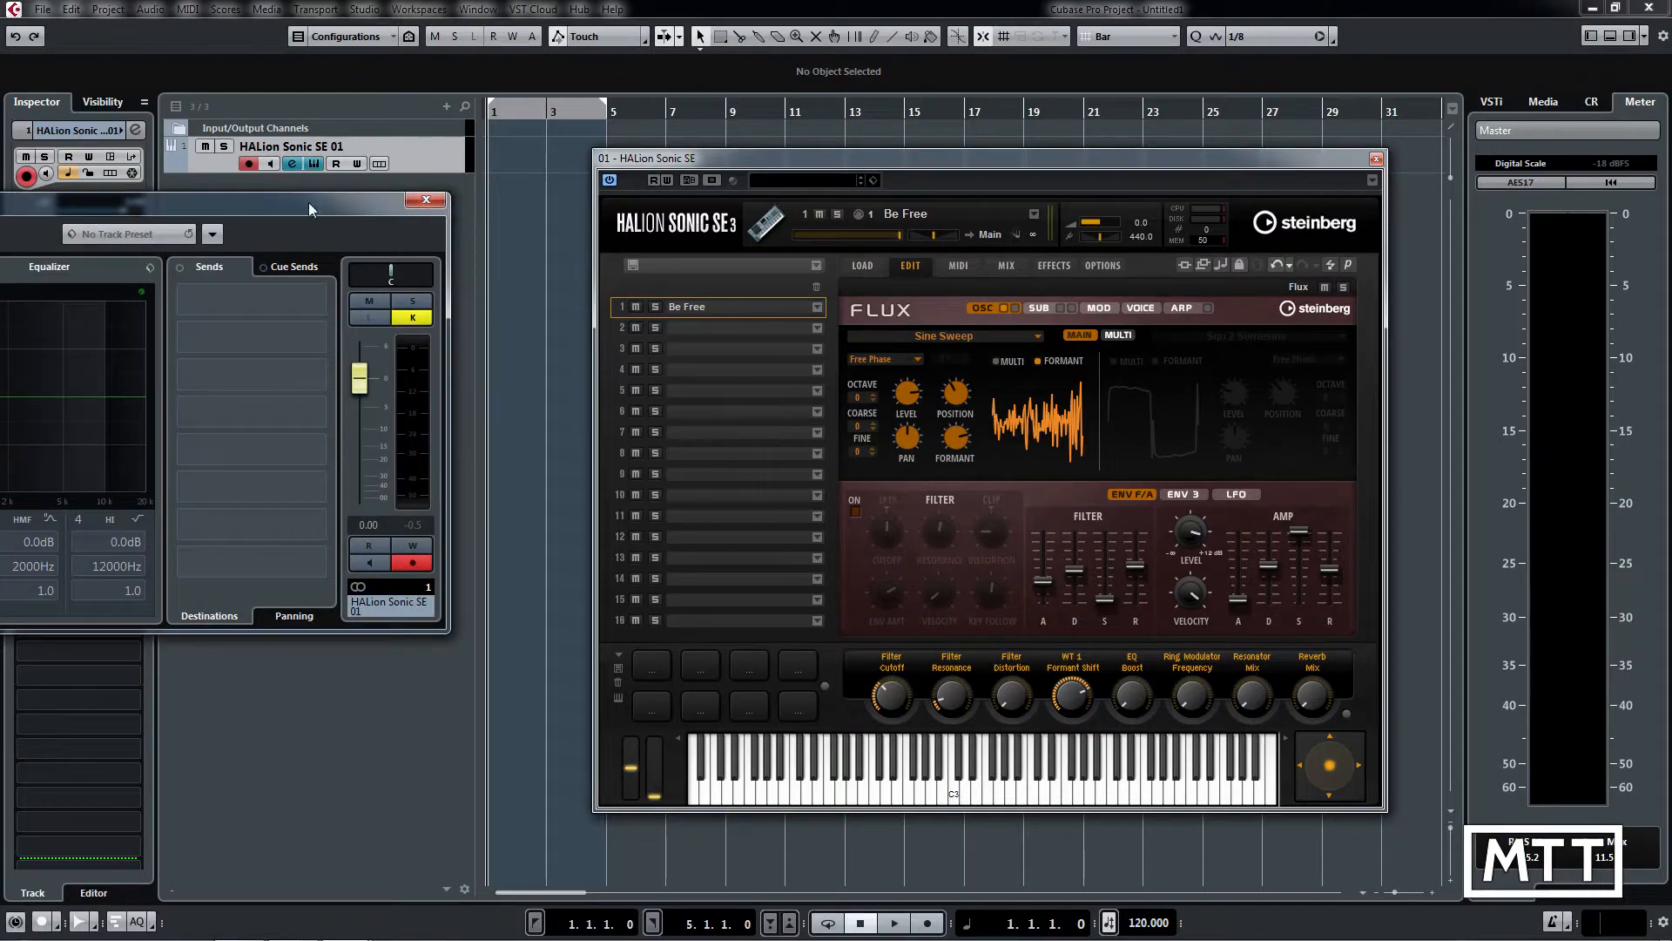
pyautogui.moveTo(310, 209); pyautogui.dragTo(669, 210)
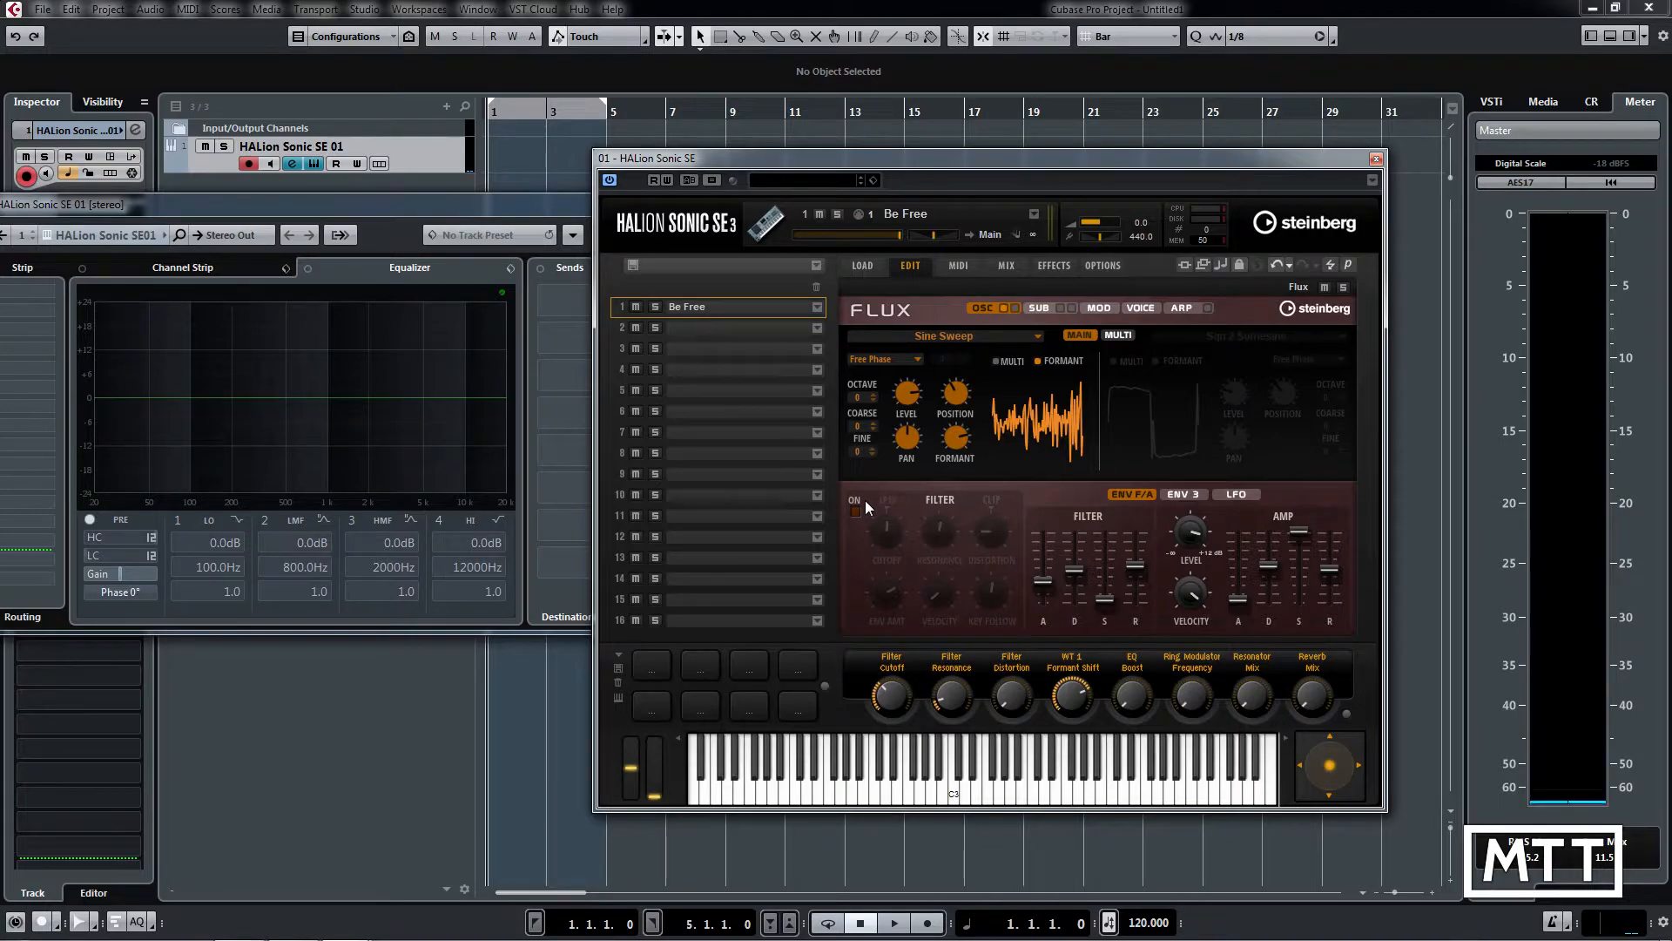
pyautogui.moveTo(1025, 162); pyautogui.dragTo(850, 137)
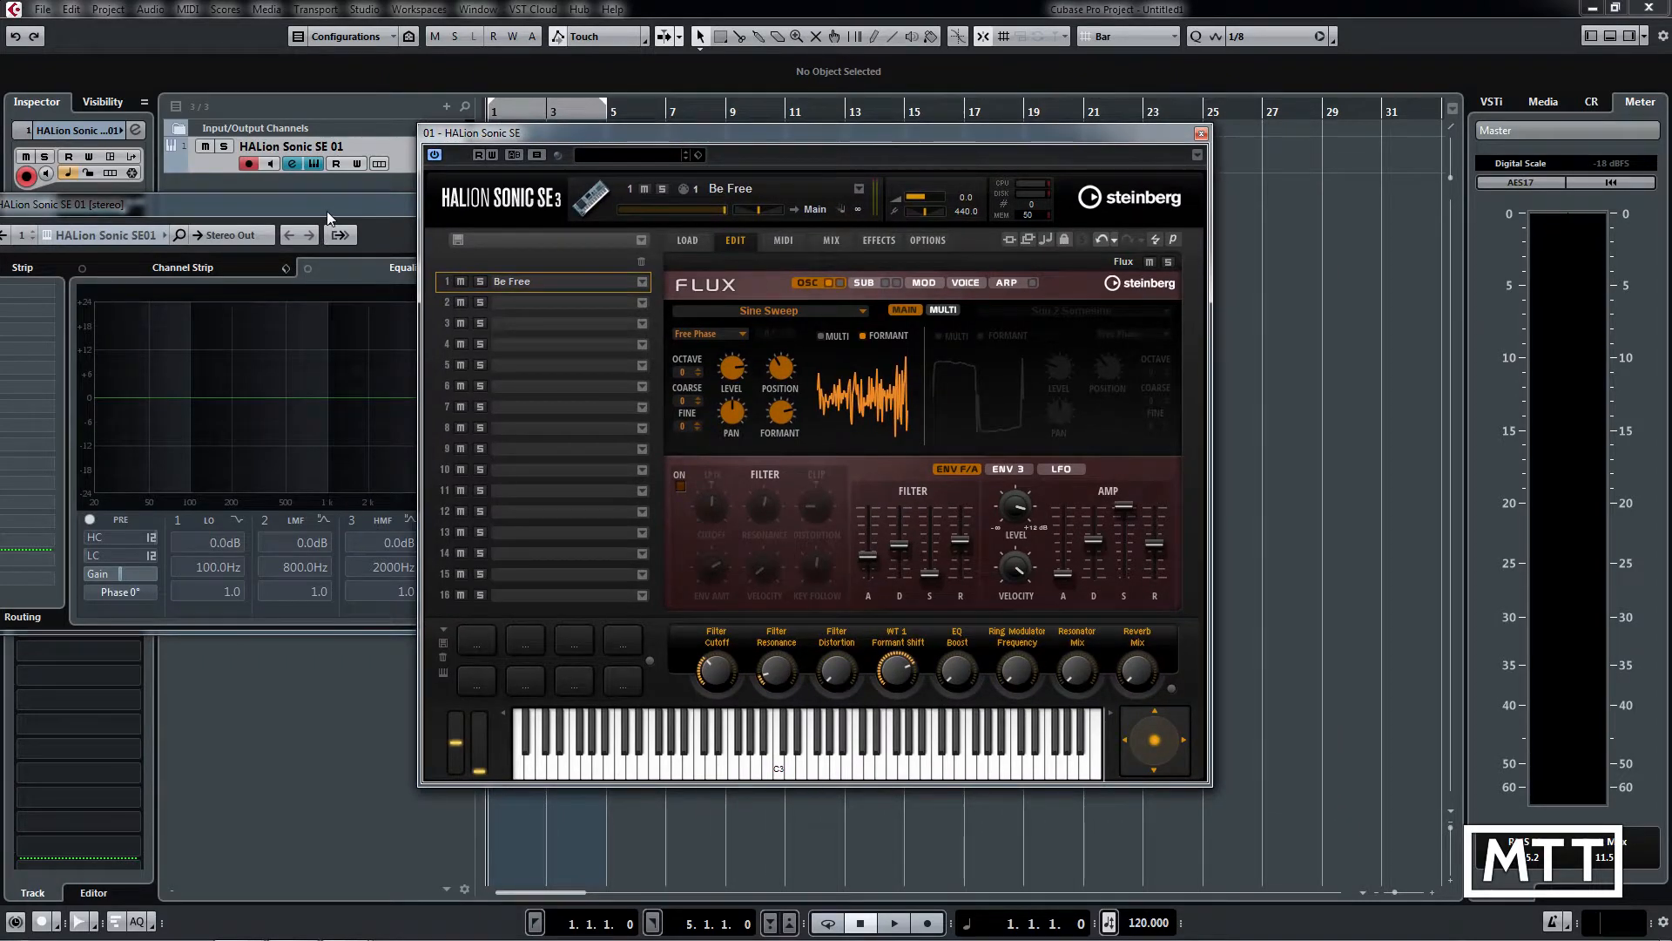
pyautogui.moveTo(327, 210); pyautogui.dragTo(258, 228)
pyautogui.click(408, 221)
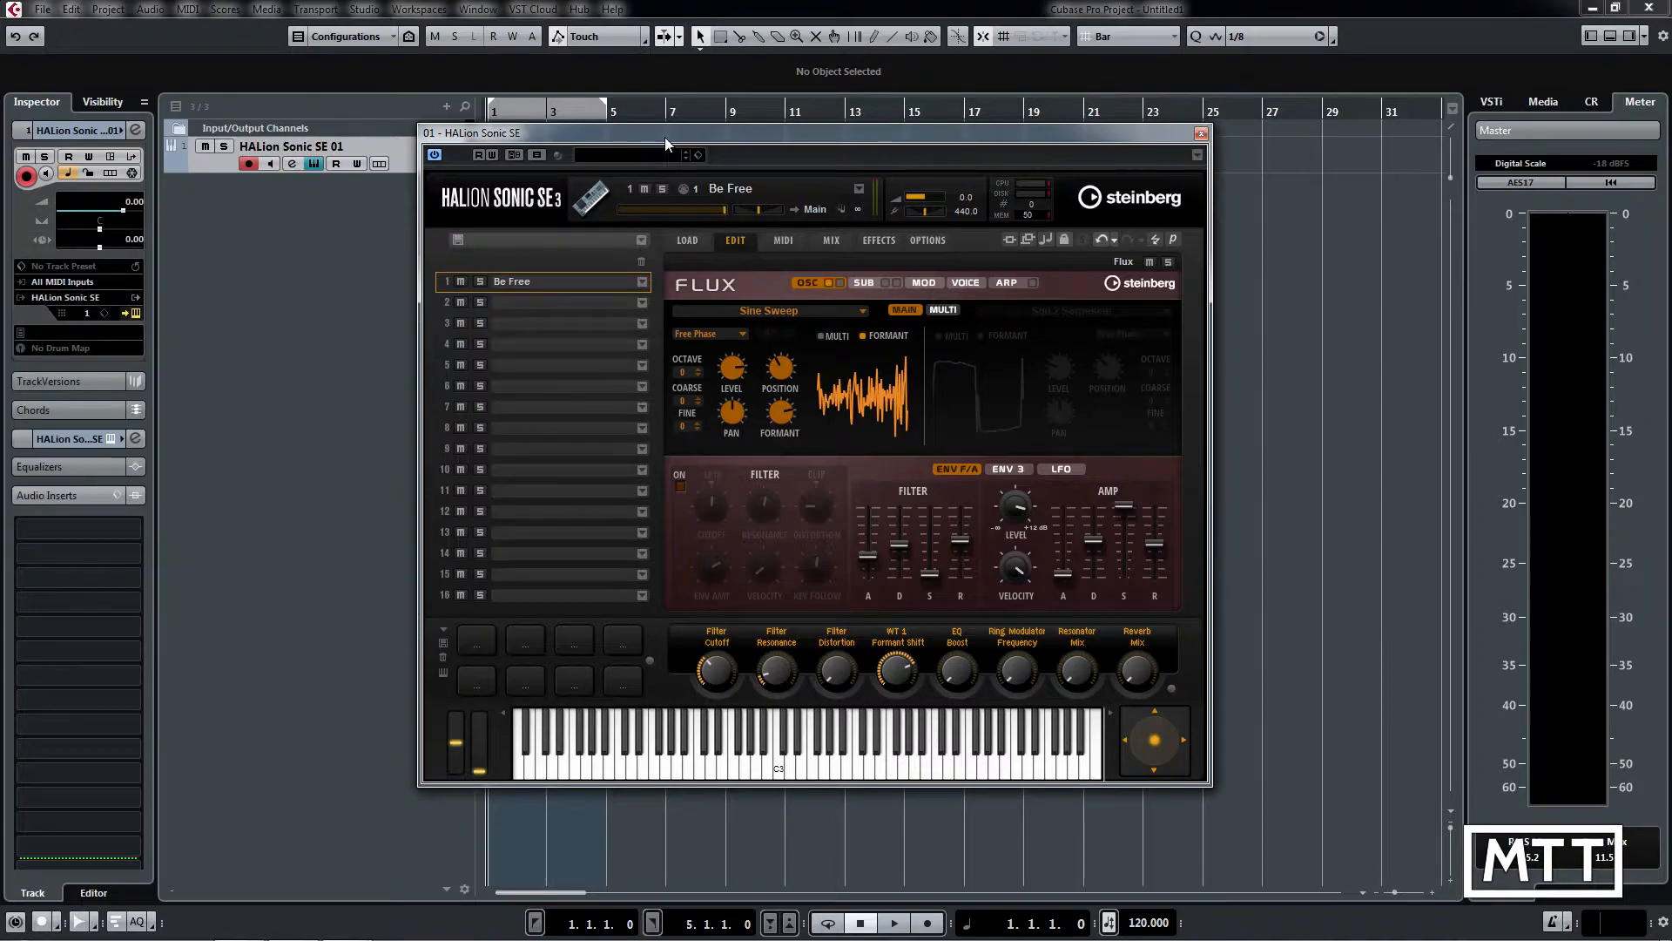
pyautogui.moveTo(665, 138); pyautogui.dragTo(640, 137)
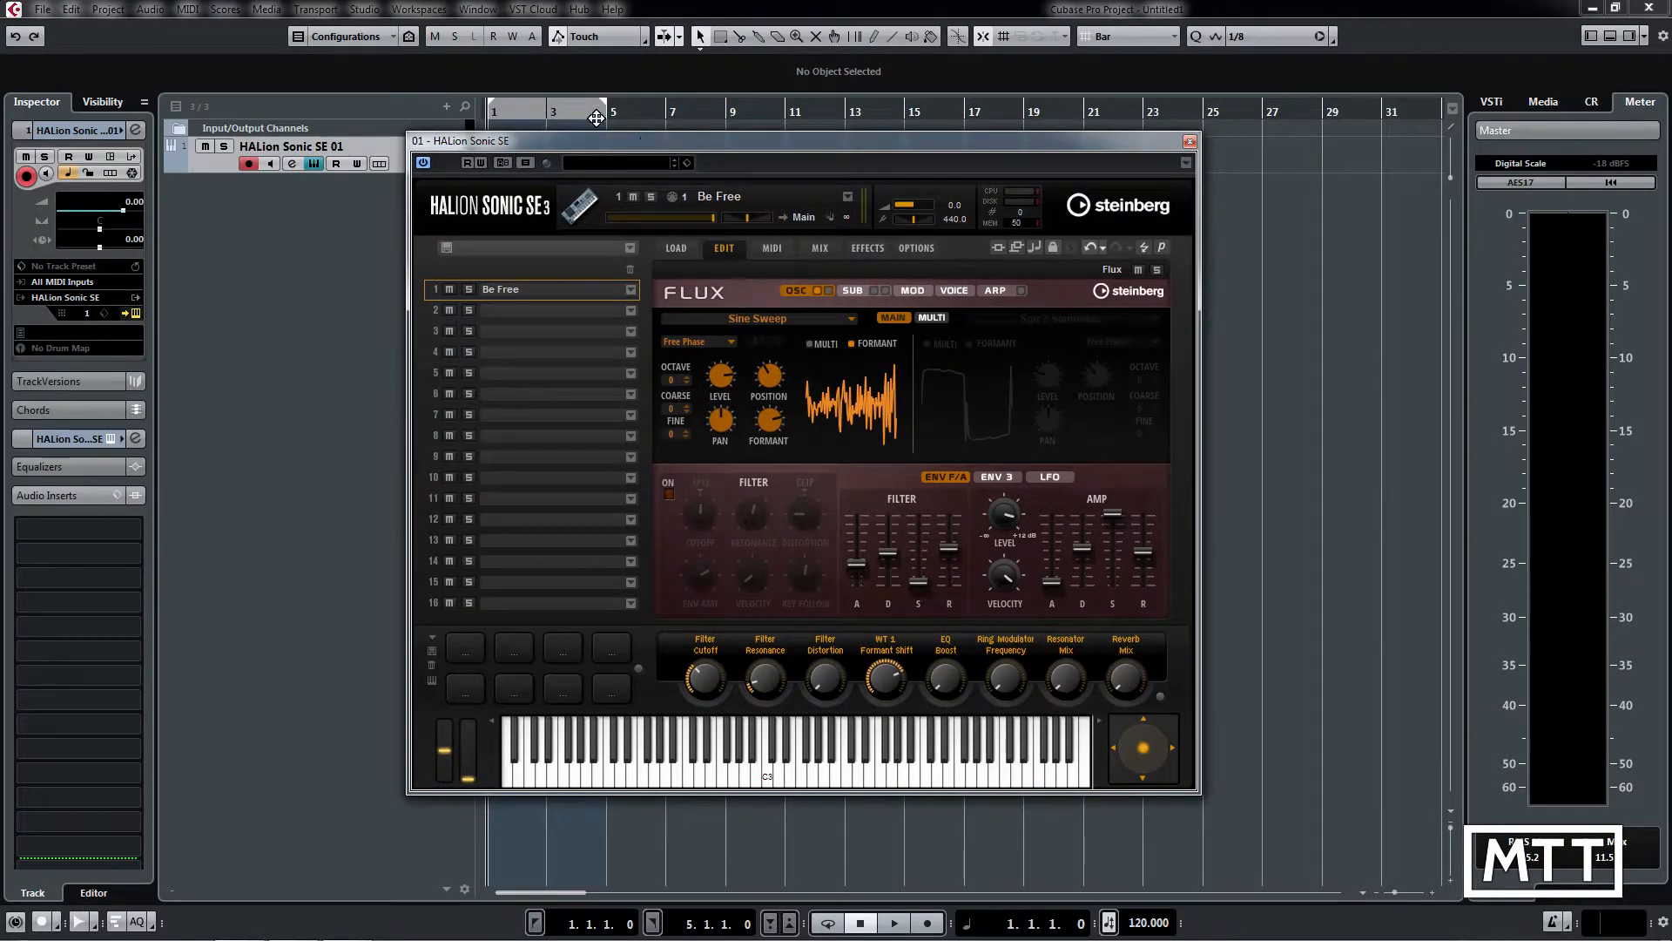
# Switch the Flux filter on and slightly lower its envelope's decay, keeping the LP18 filter type
pyautogui.click(669, 494)
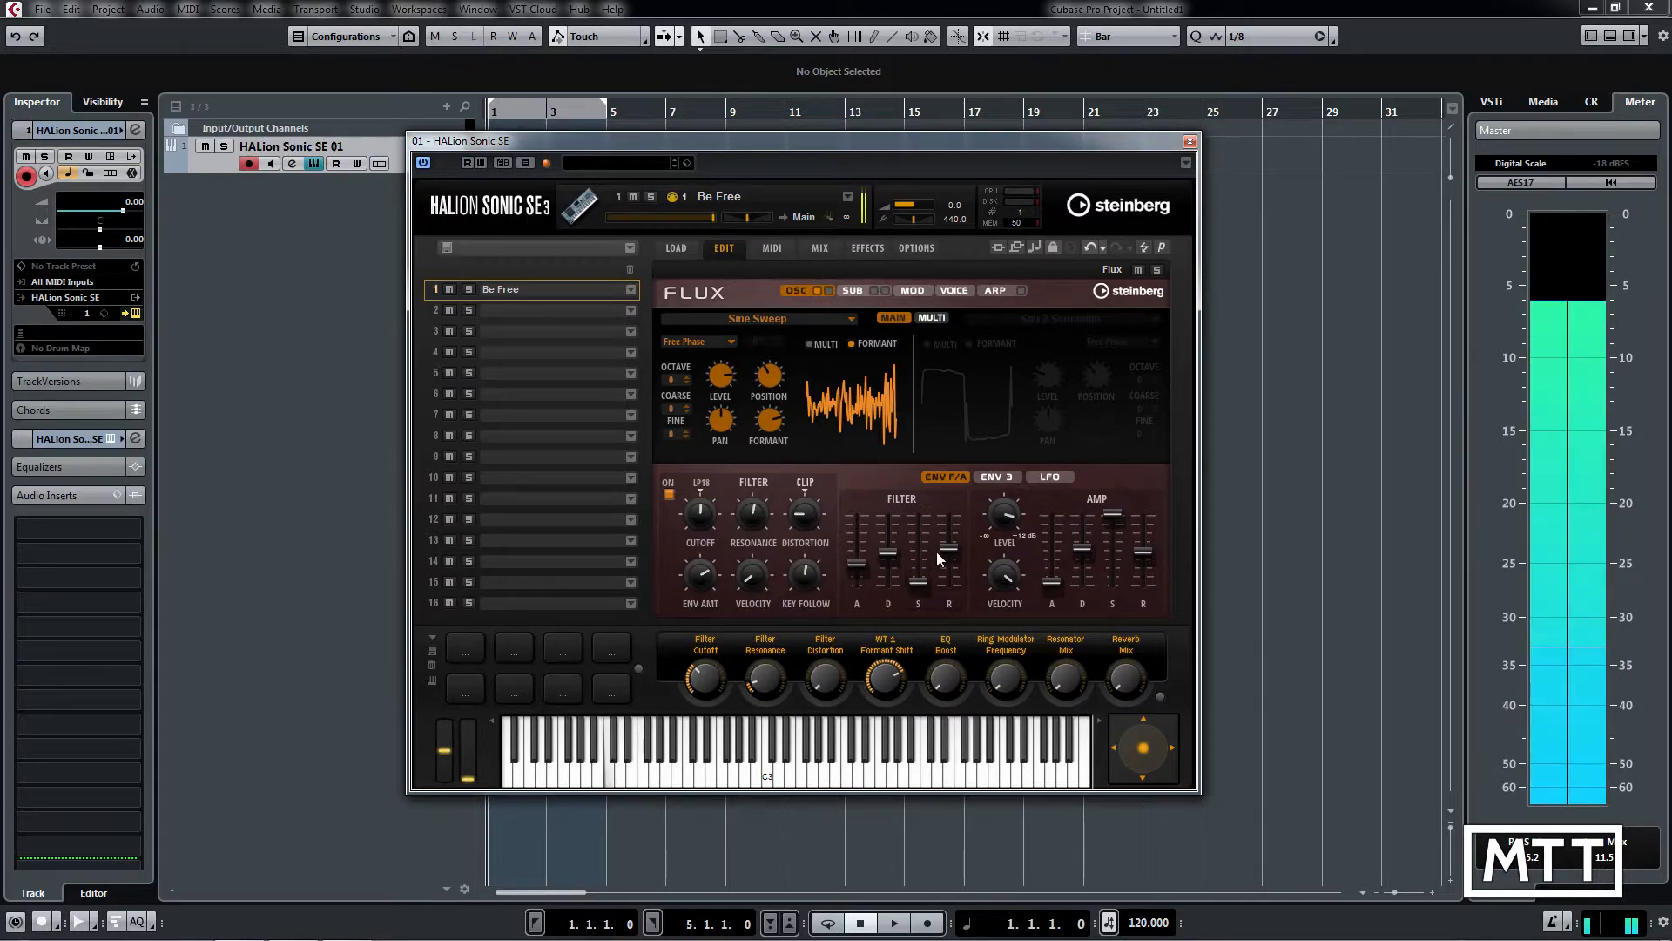
pyautogui.moveTo(887, 554)
pyautogui.mouseDown()
pyautogui.moveTo(890, 594)
pyautogui.moveTo(890, 535)
pyautogui.moveTo(887, 566)
pyautogui.mouseUp()
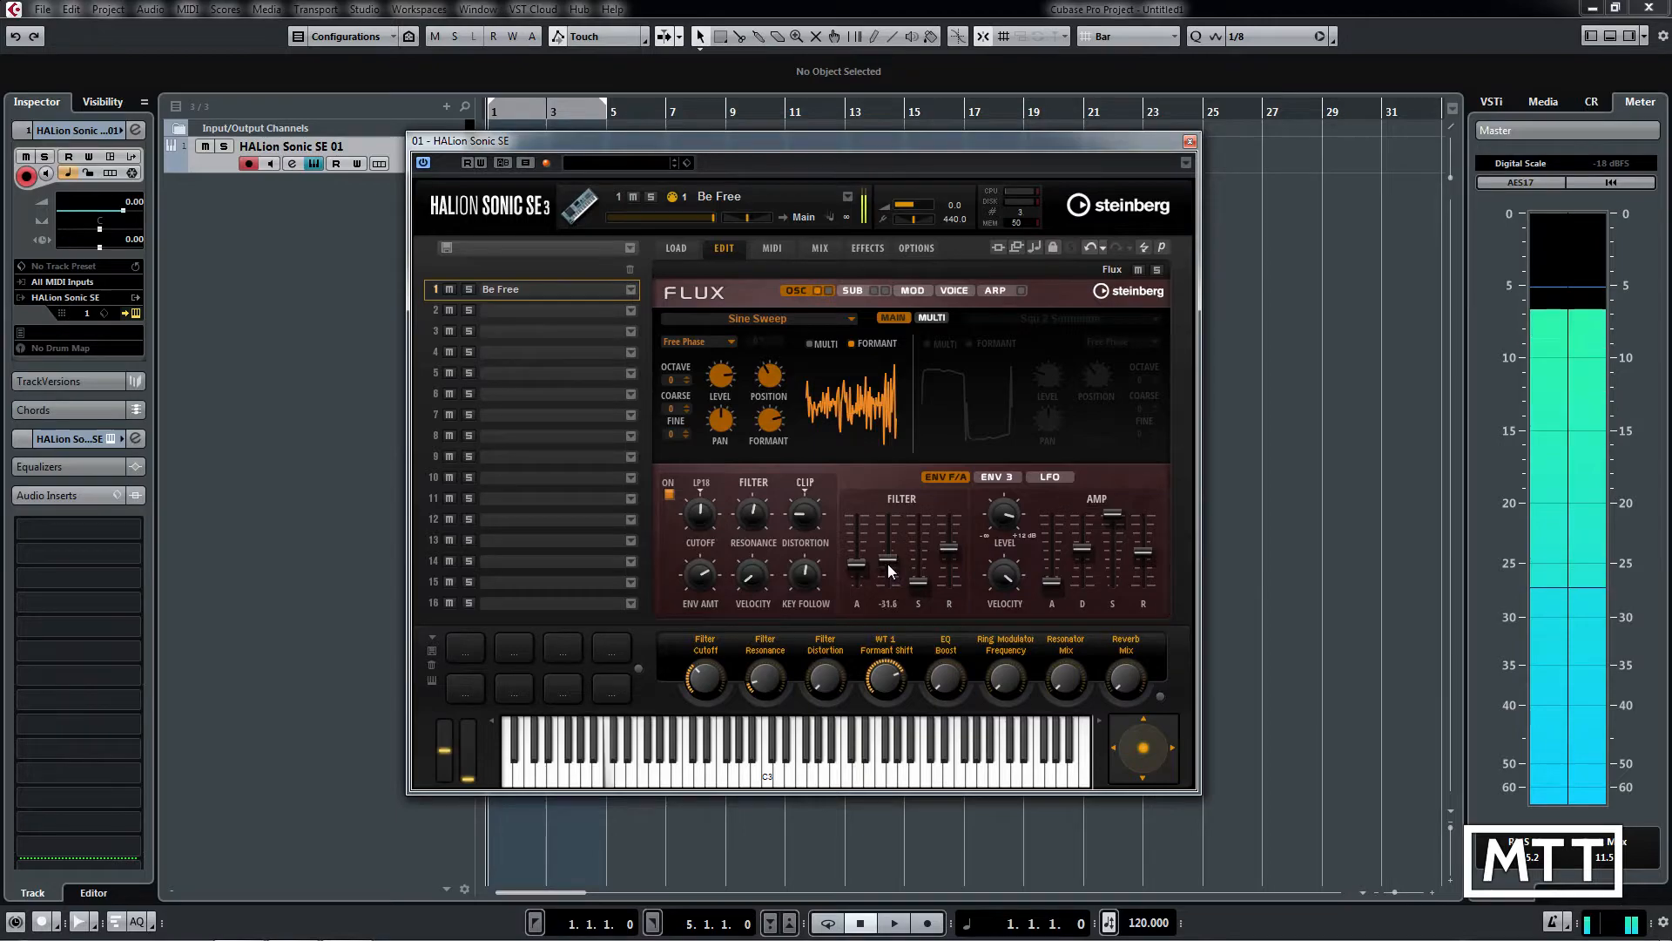
pyautogui.click(701, 483)
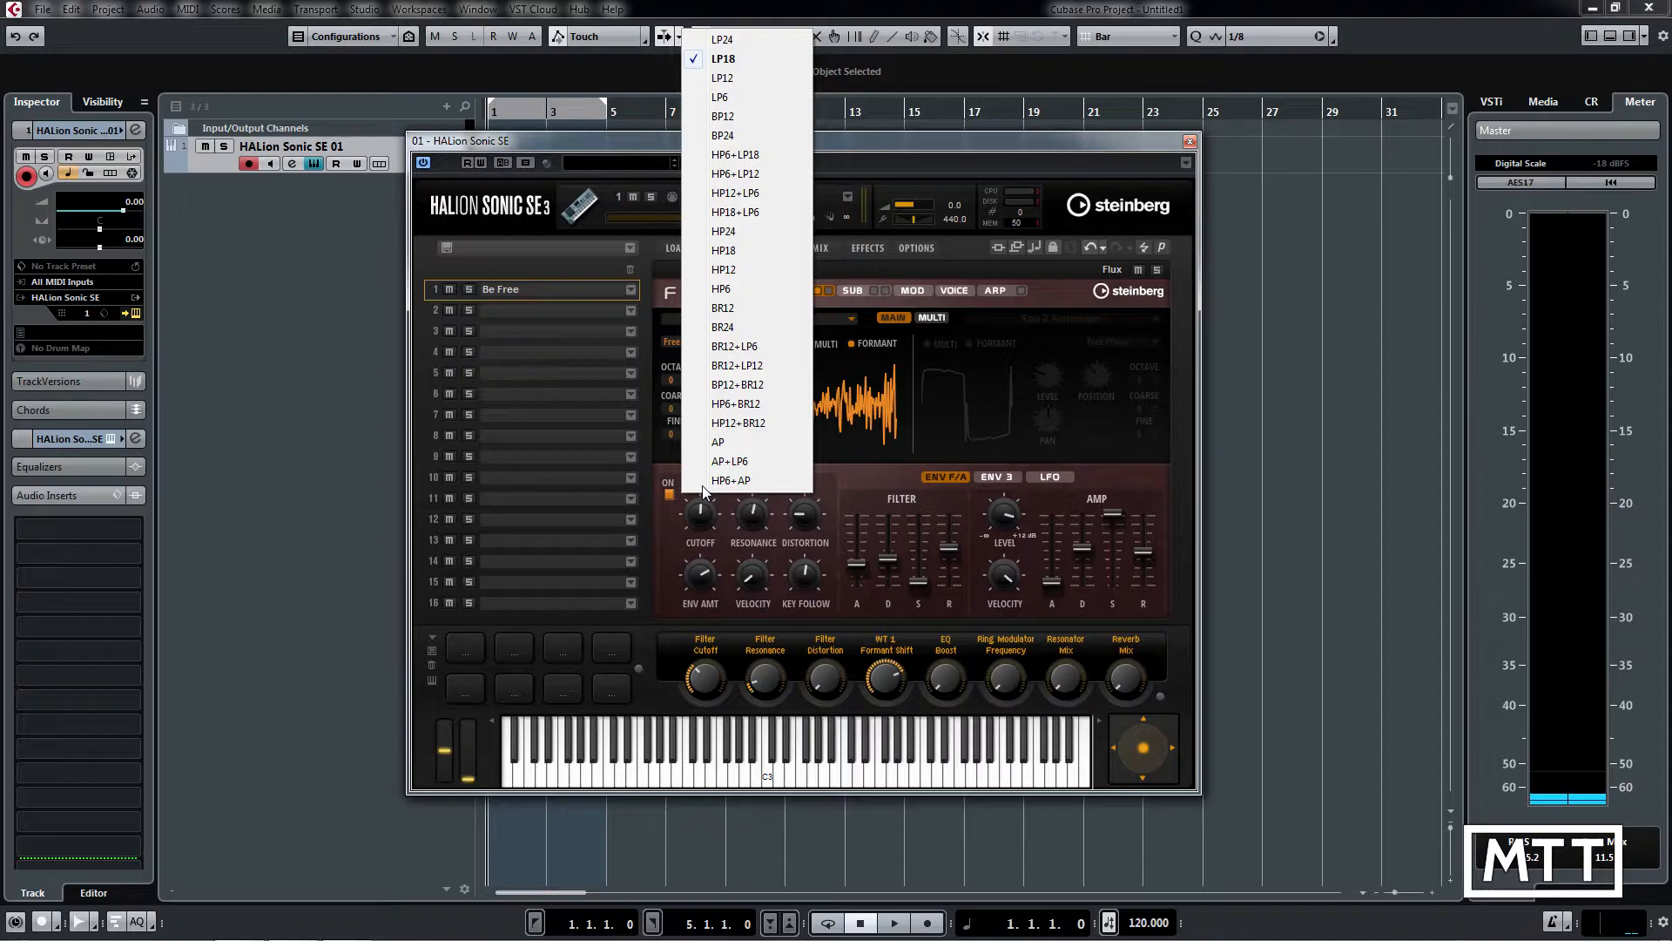
pyautogui.click(834, 479)
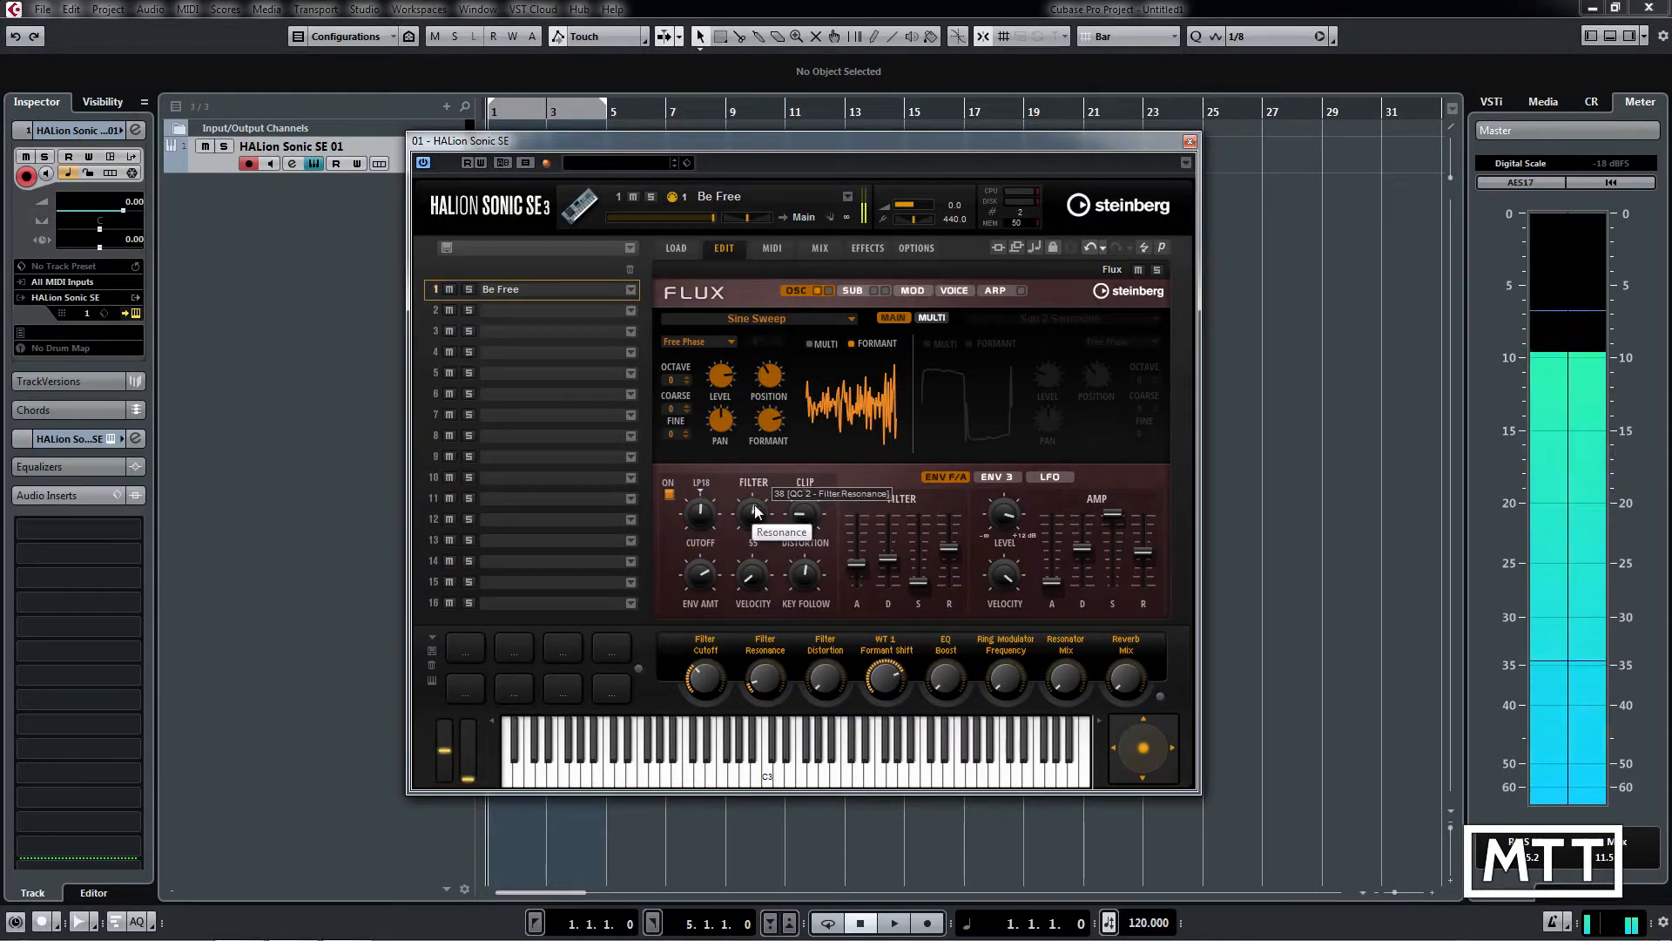
# Adjust the filter's resonance and raise its distortion to about 28
pyautogui.moveTo(756, 511)
pyautogui.mouseDown()
pyautogui.moveTo(756, 558)
pyautogui.moveTo(761, 444)
pyautogui.moveTo(760, 498)
pyautogui.mouseUp()
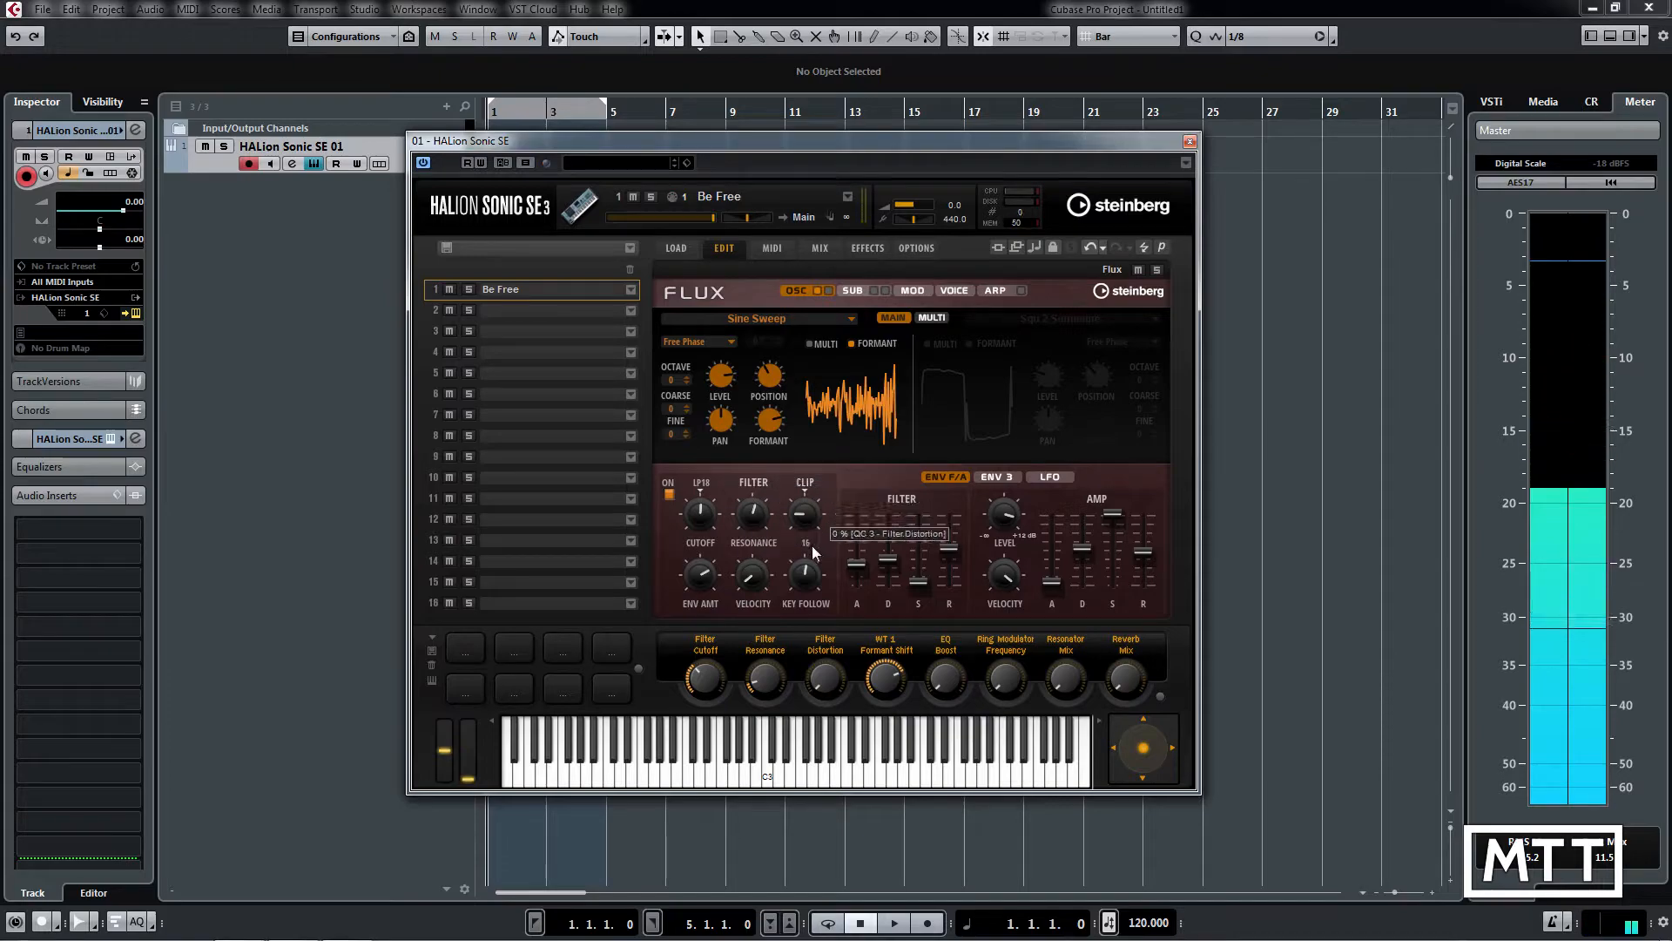
pyautogui.moveTo(815, 552); pyautogui.dragTo(810, 507)
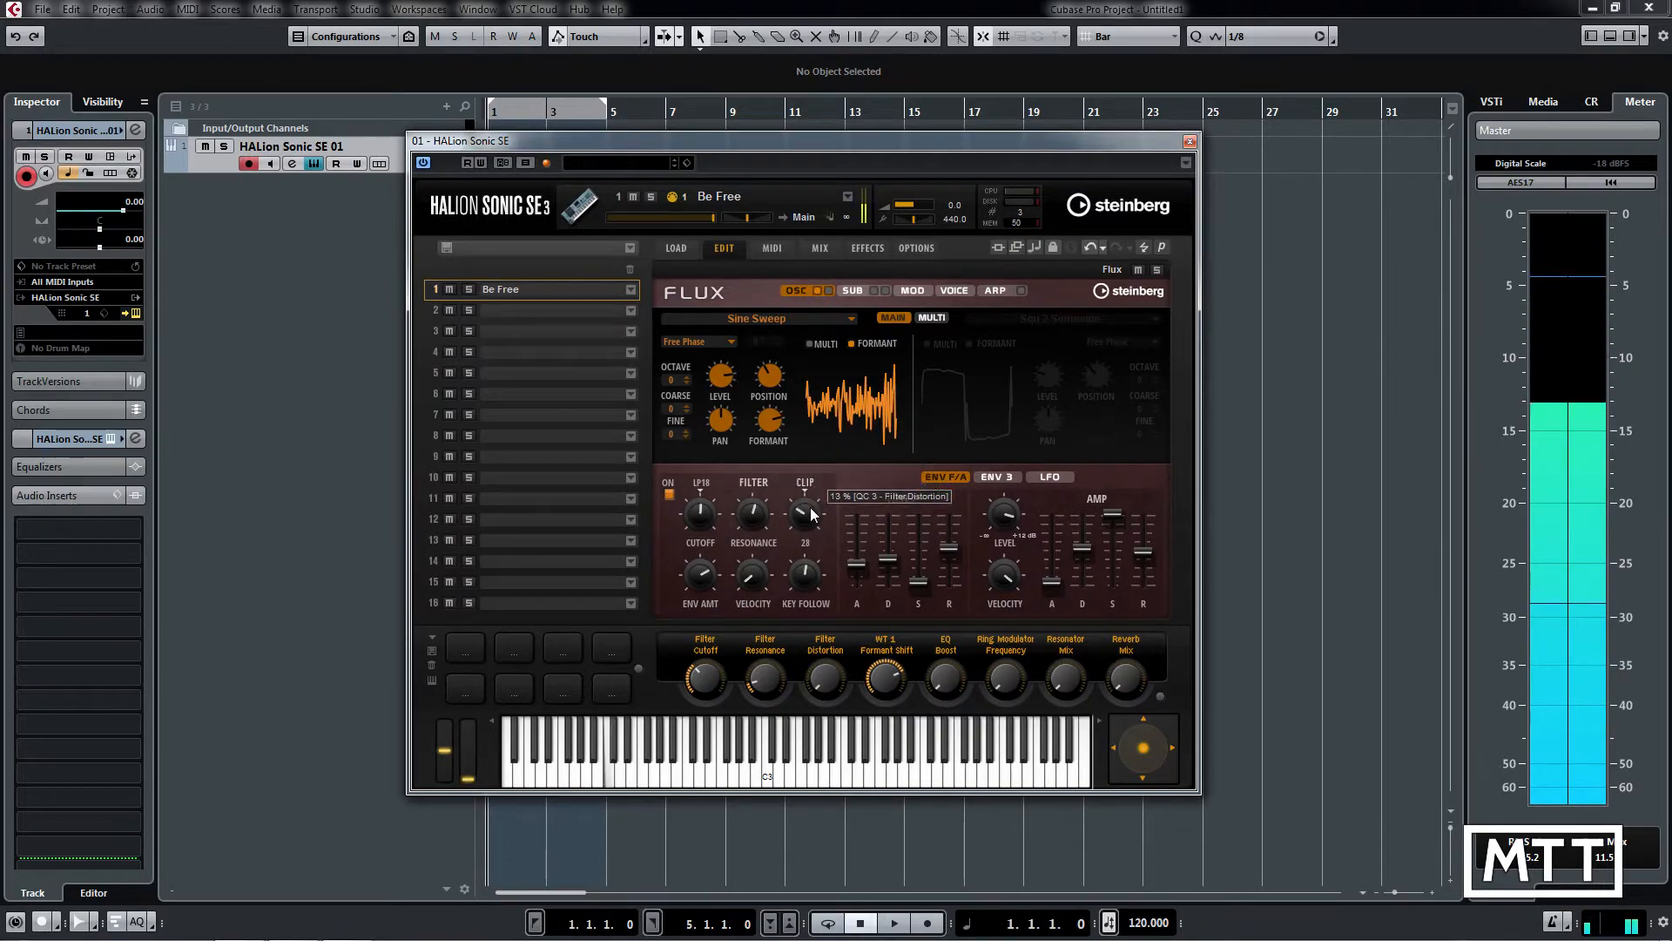
# Switch the filter's distortion type to Tube and raise the distortion amount to about 79
pyautogui.click(803, 485)
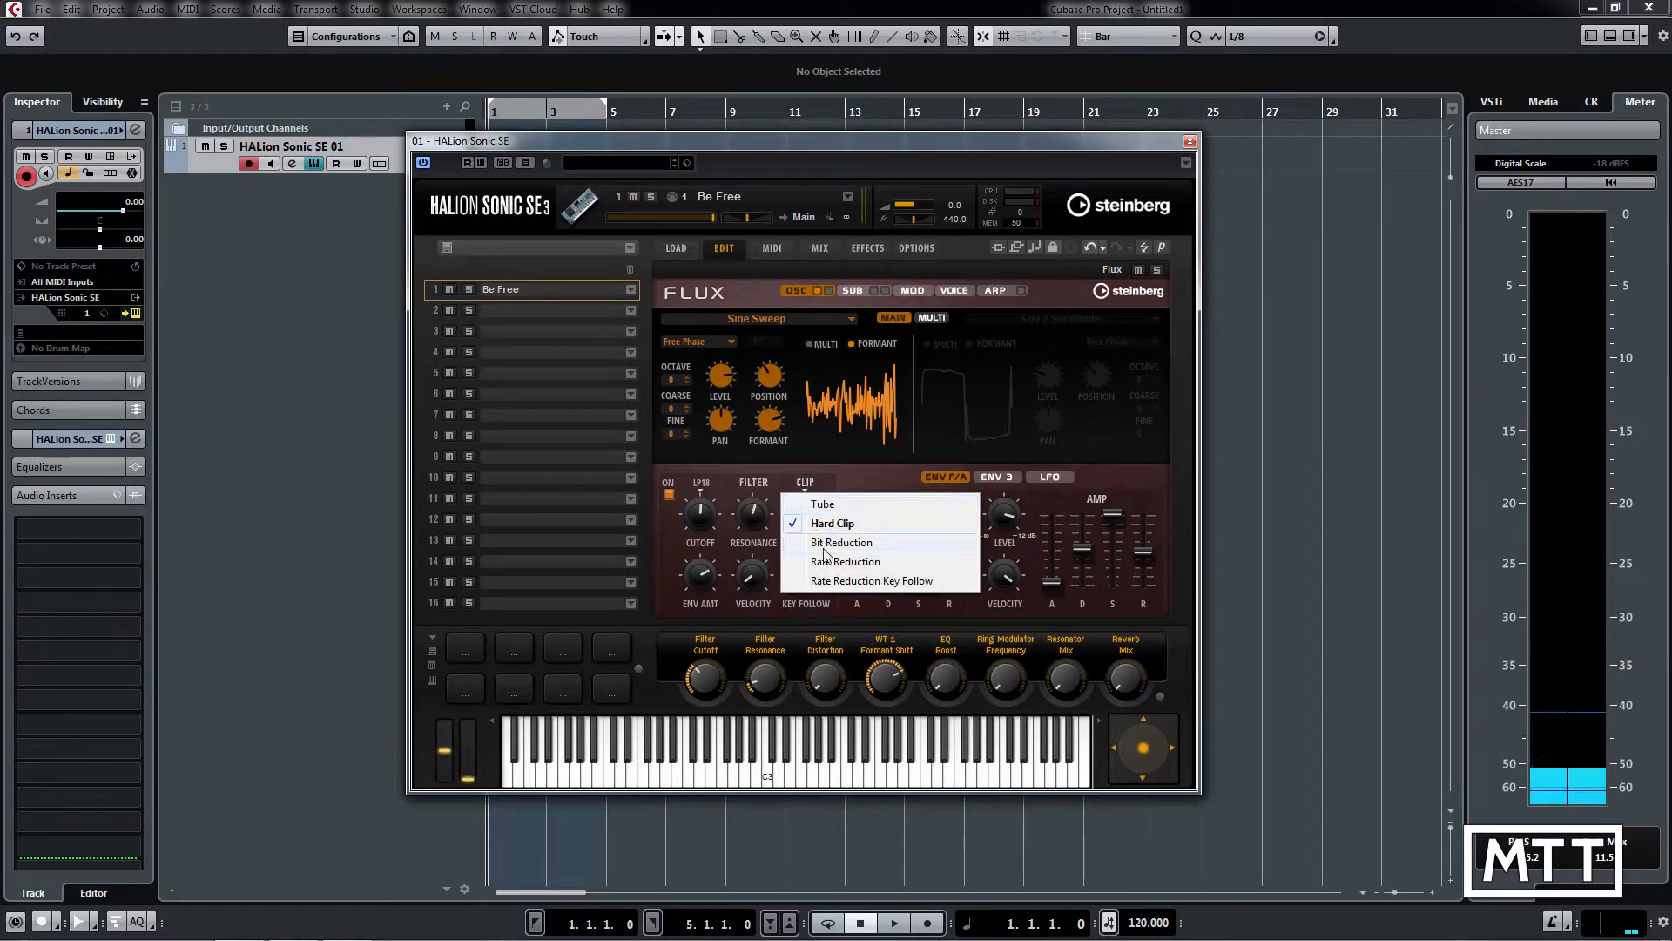
pyautogui.click(822, 503)
pyautogui.moveTo(805, 515); pyautogui.dragTo(816, 450)
# Audition the Hard Clip distortion type on the filter, followed by Bit Reduction
pyautogui.click(803, 484)
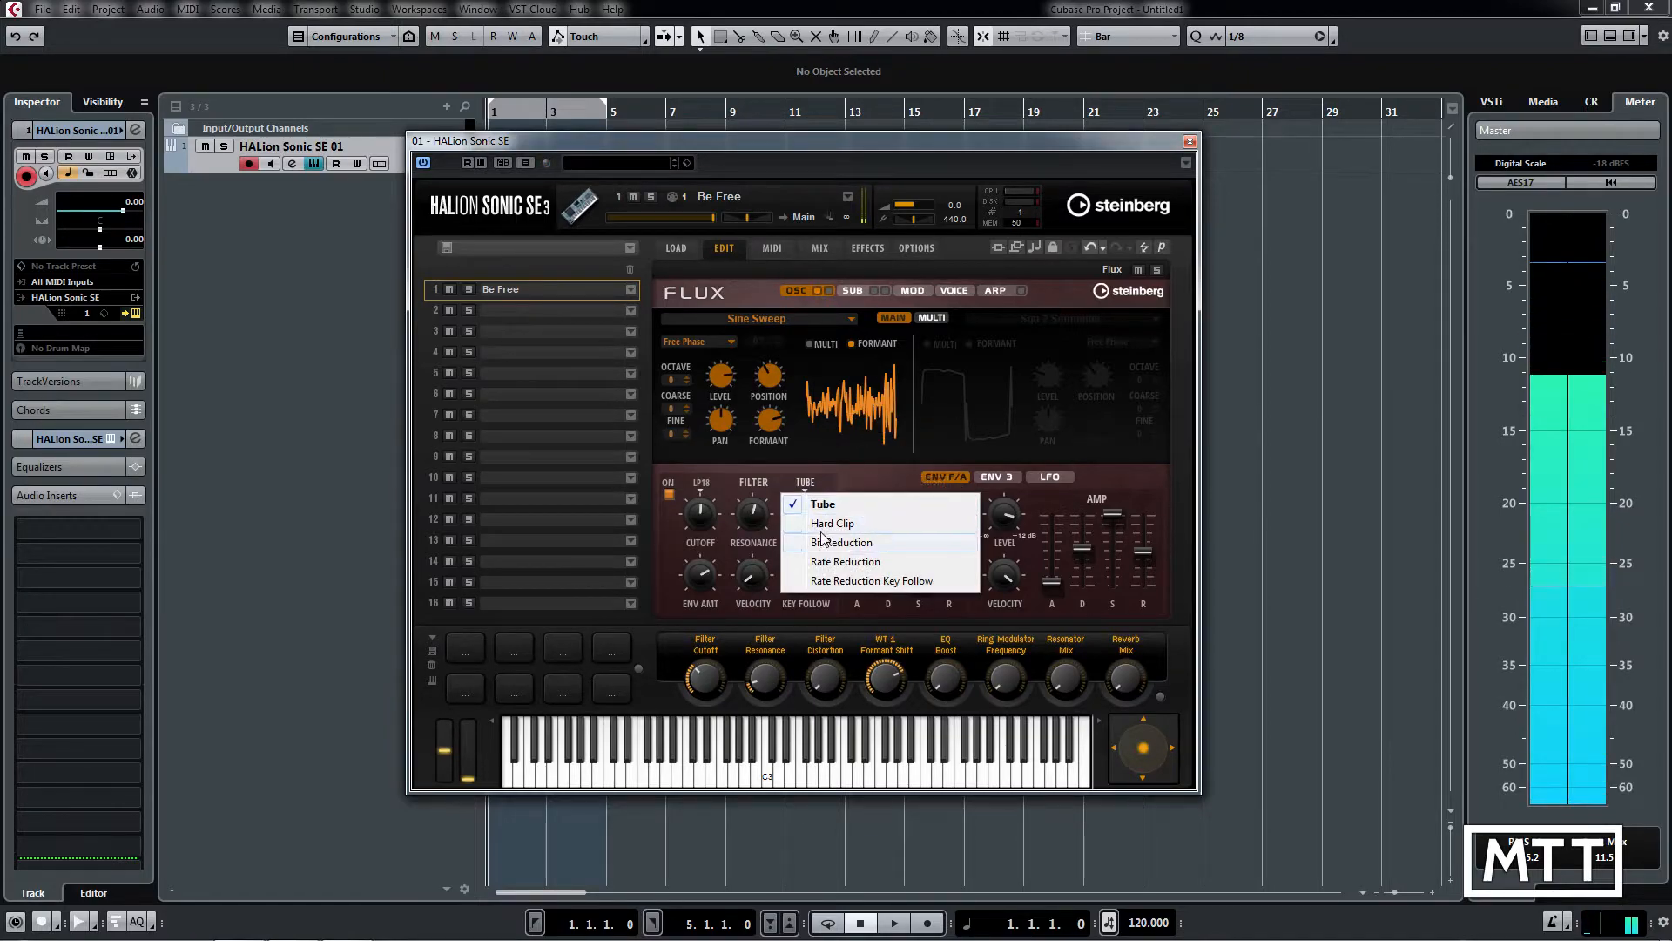
pyautogui.click(819, 524)
pyautogui.click(803, 484)
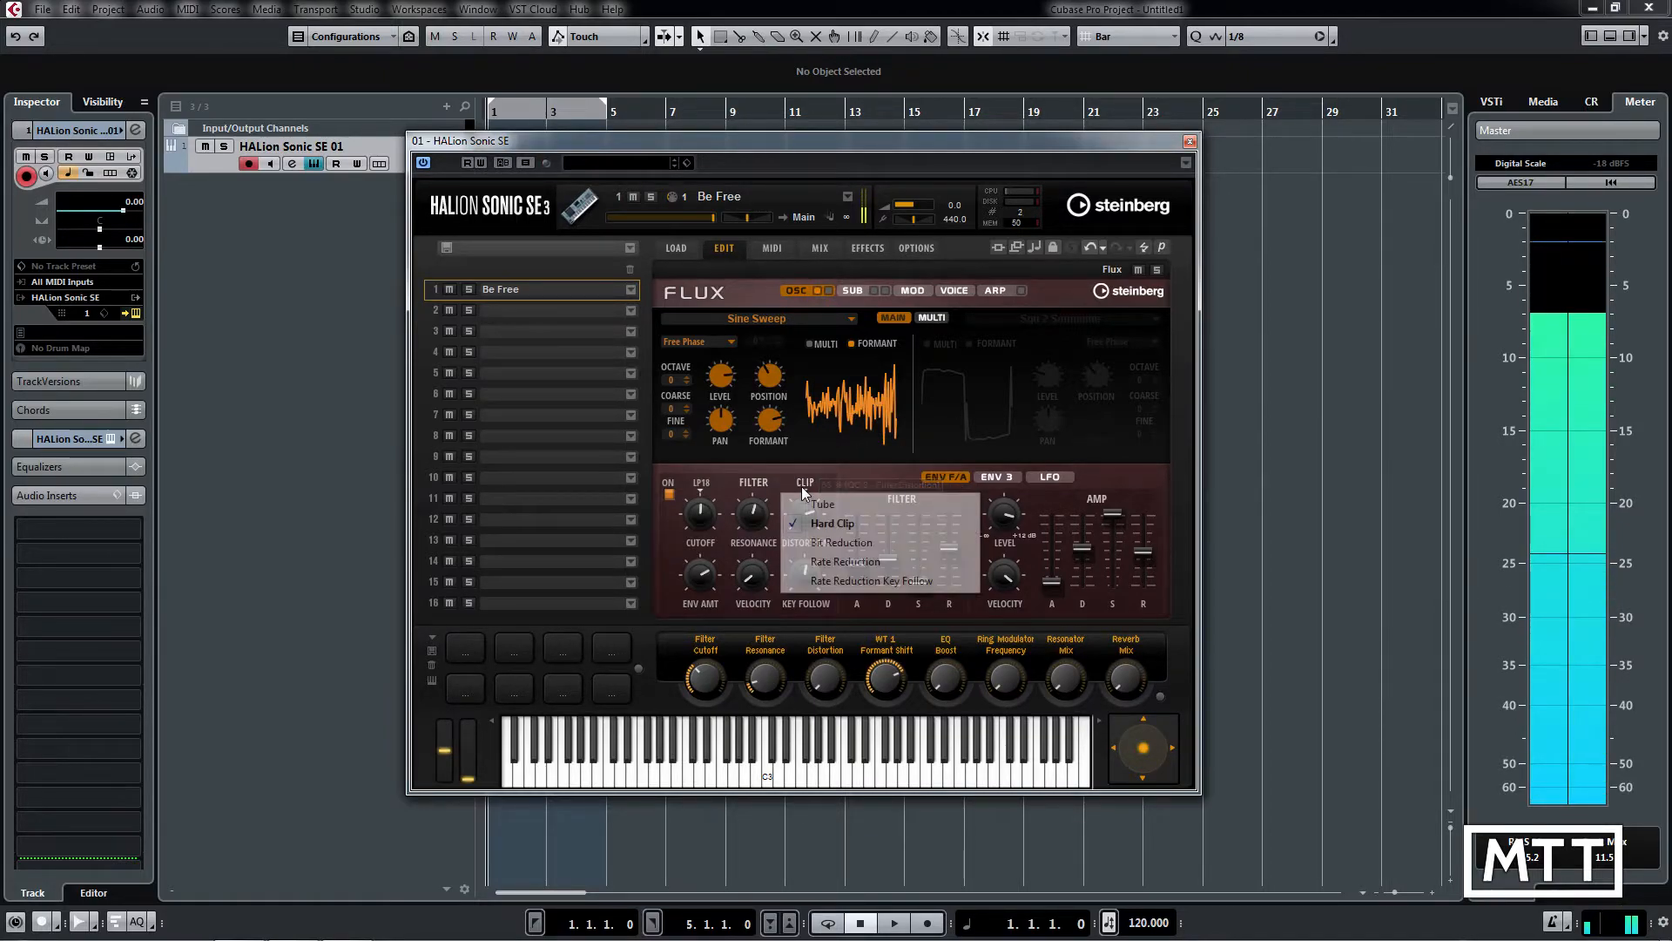
pyautogui.click(821, 543)
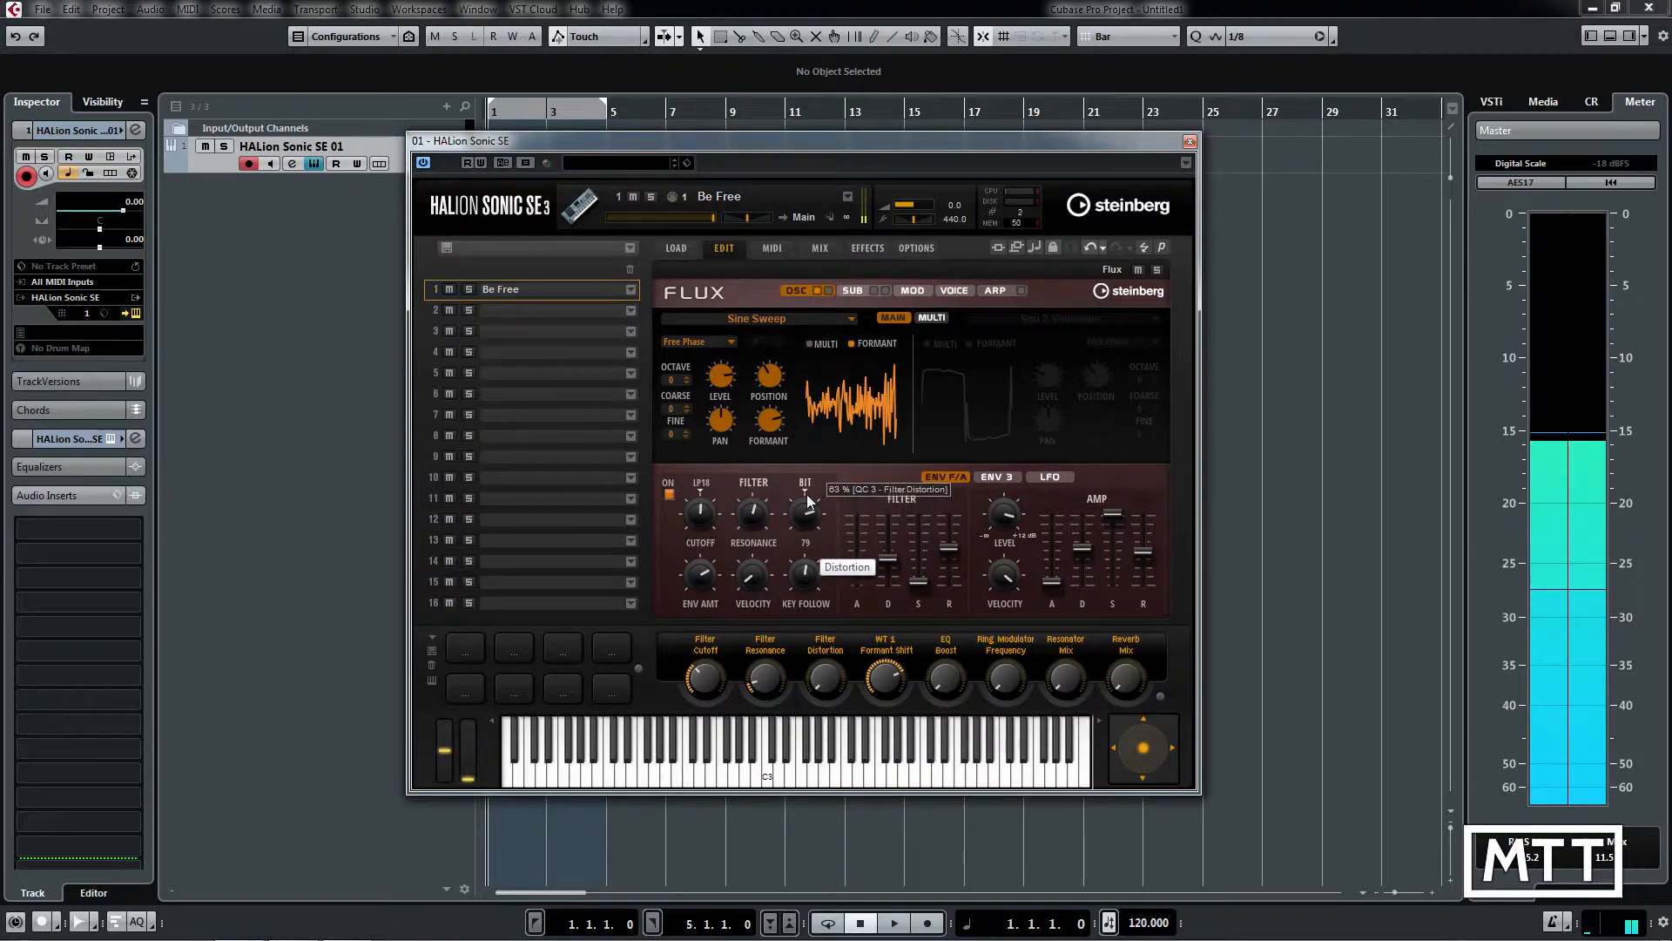
# Audition the filter's Rate Reduction distortion type, followed by Rate Reduction Key Follow
pyautogui.click(804, 483)
pyautogui.click(838, 561)
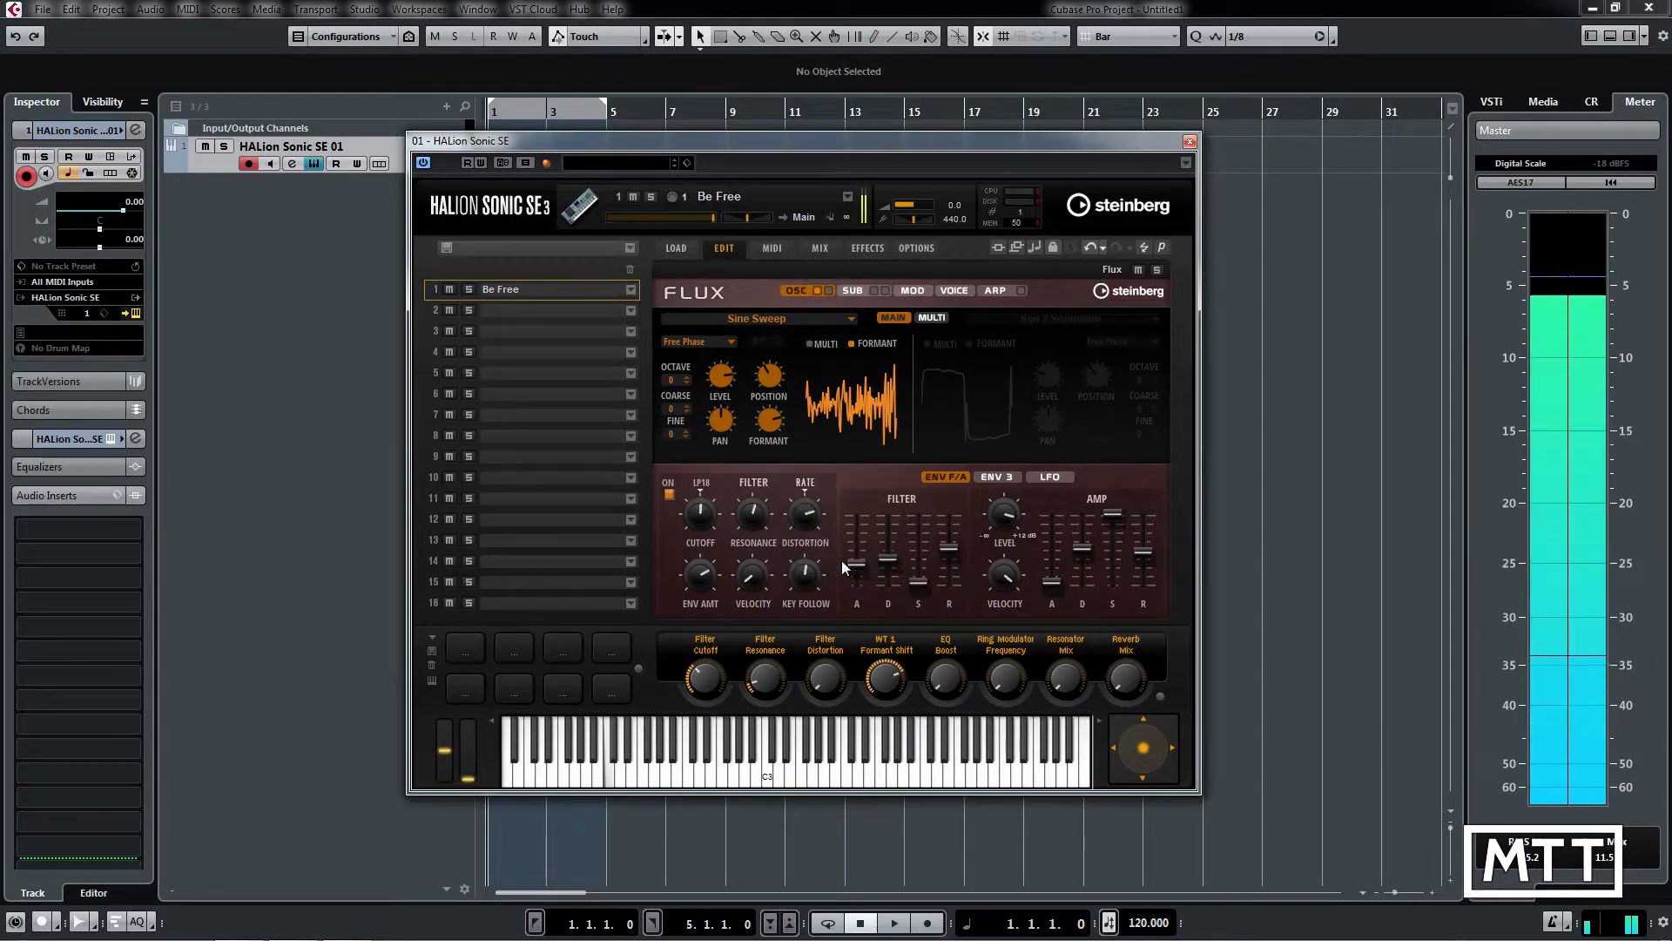
pyautogui.click(803, 484)
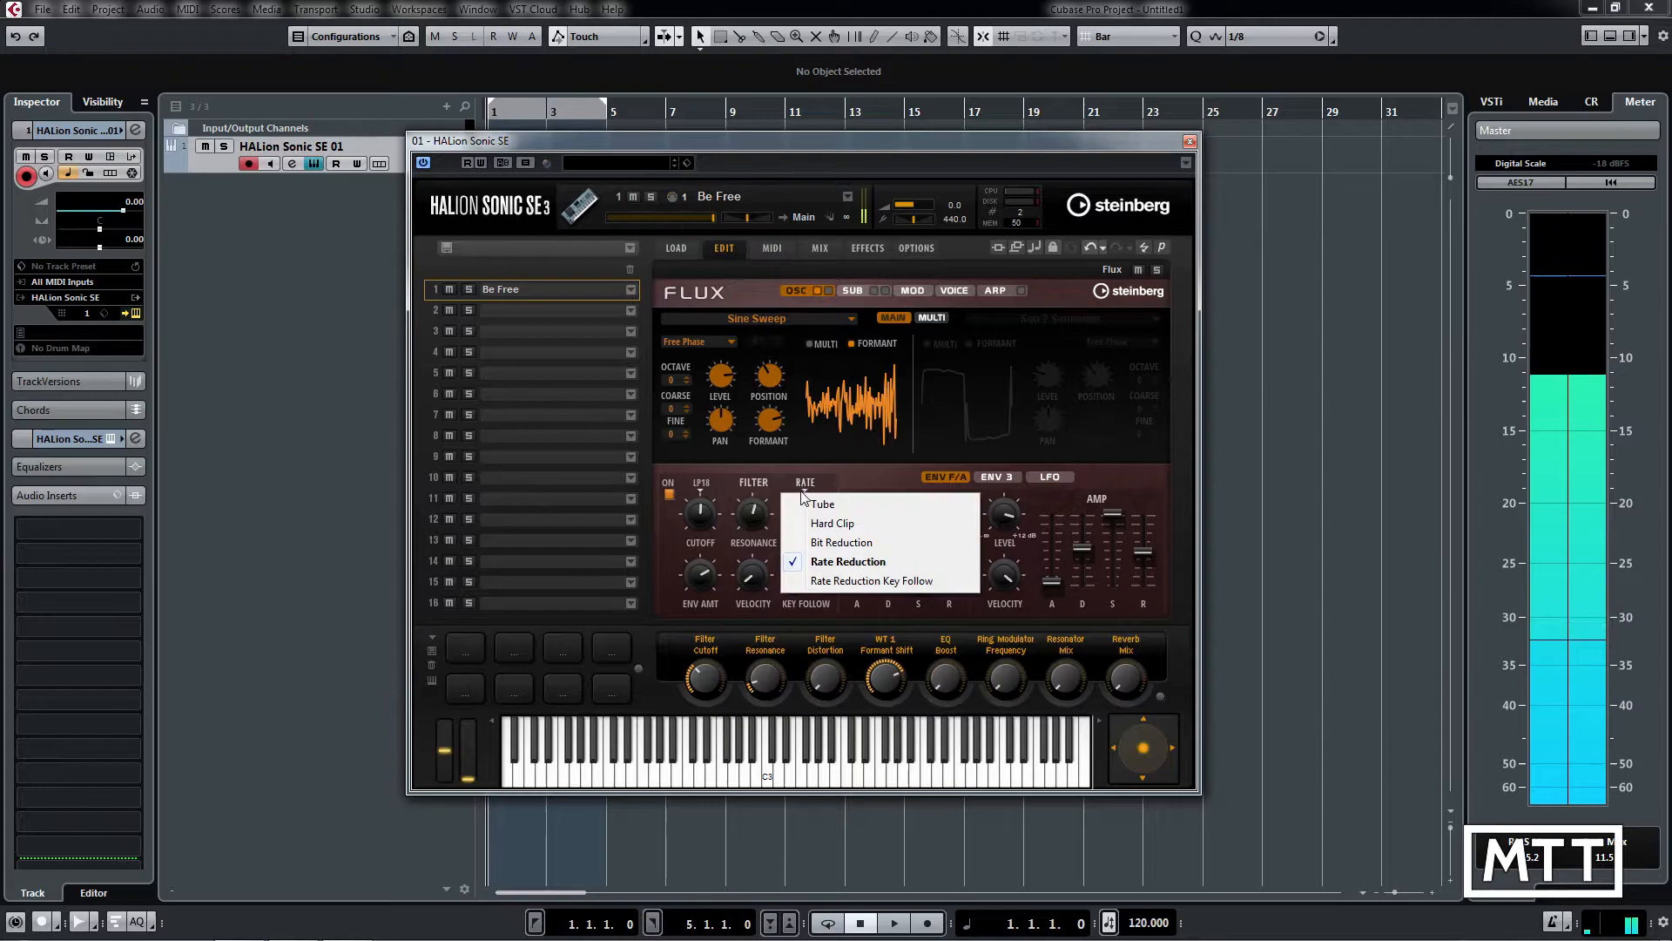
pyautogui.click(834, 578)
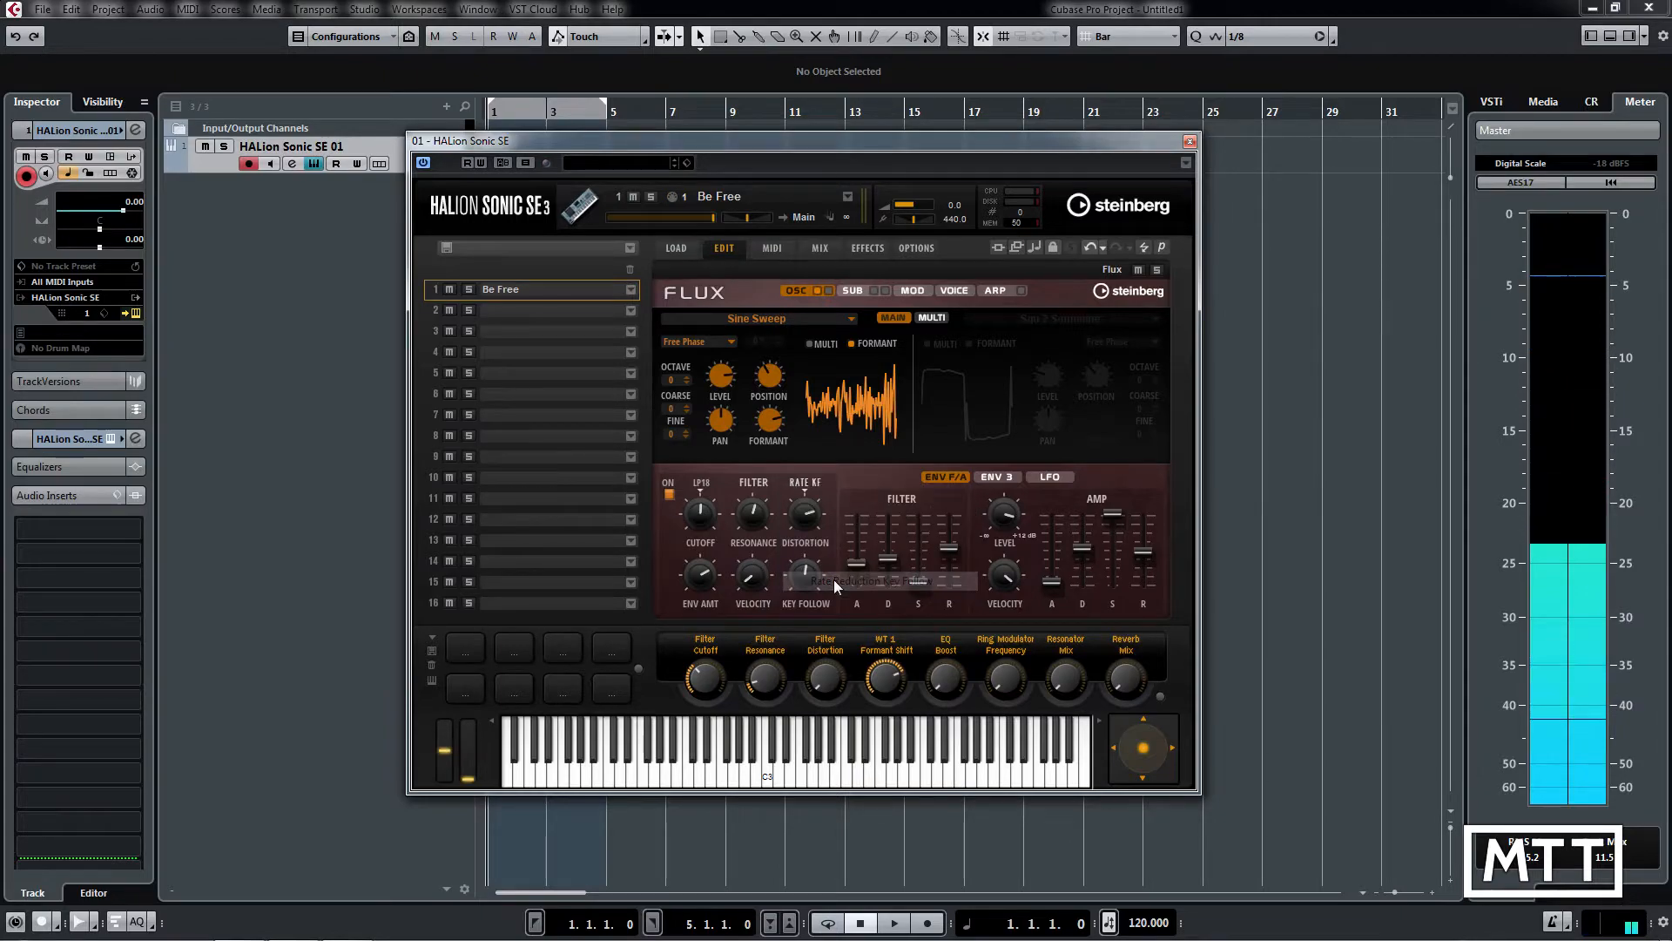
# Set the filter's distortion type to Bit Reduction and turn the distortion amount all the way down
pyautogui.click(804, 482)
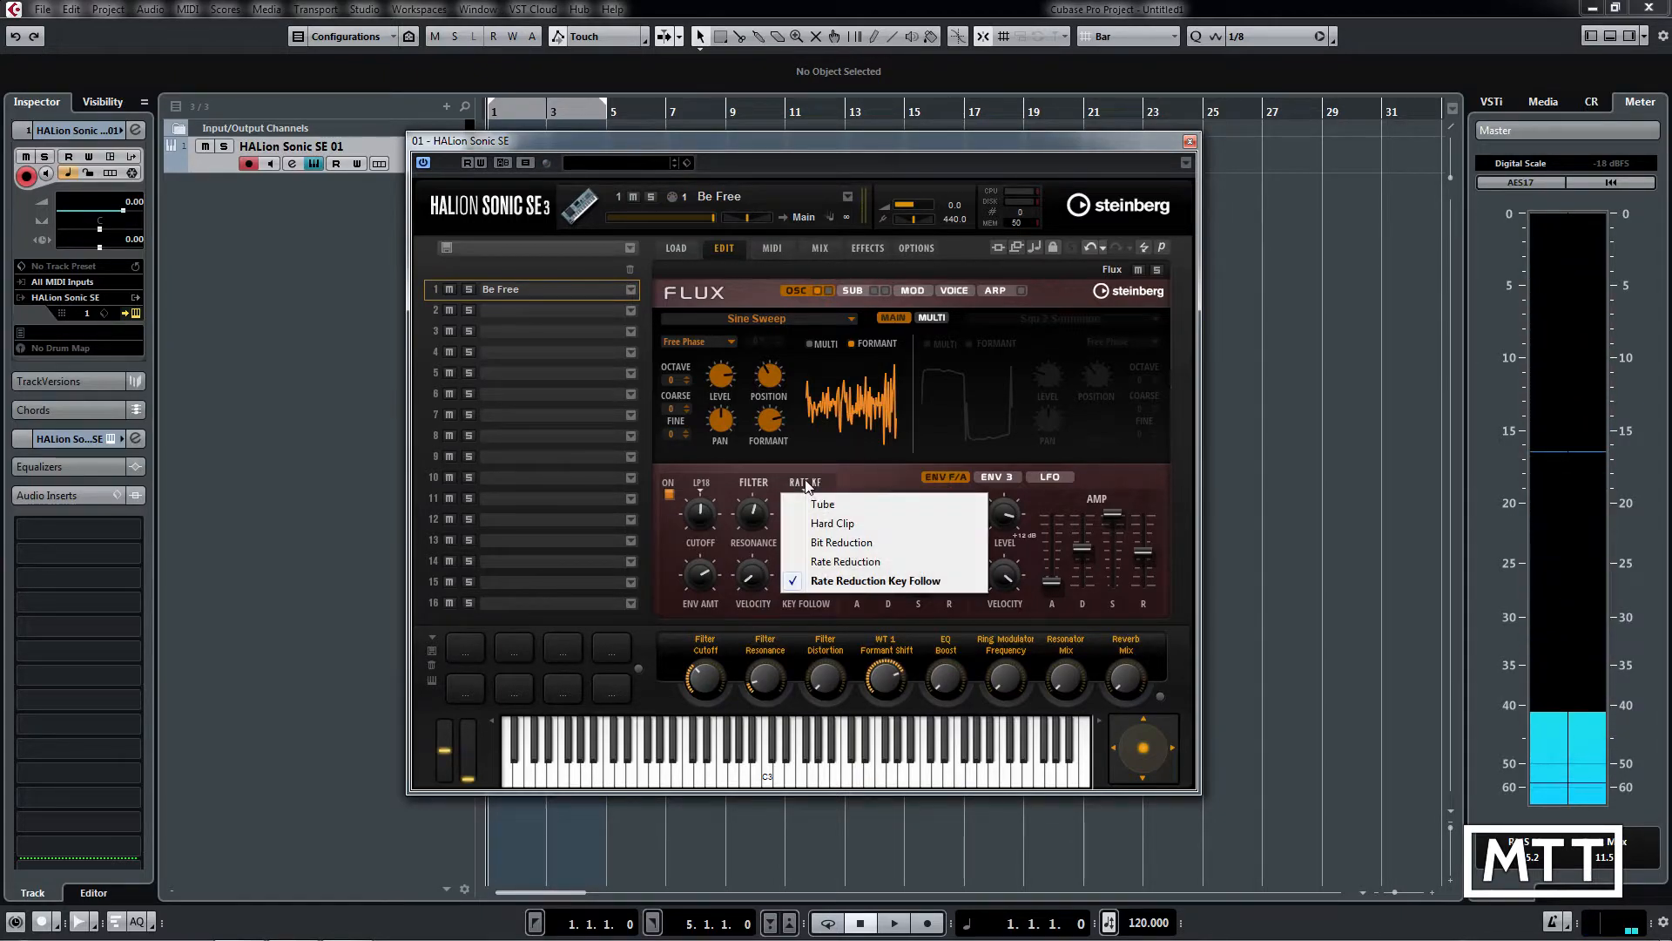
pyautogui.click(830, 541)
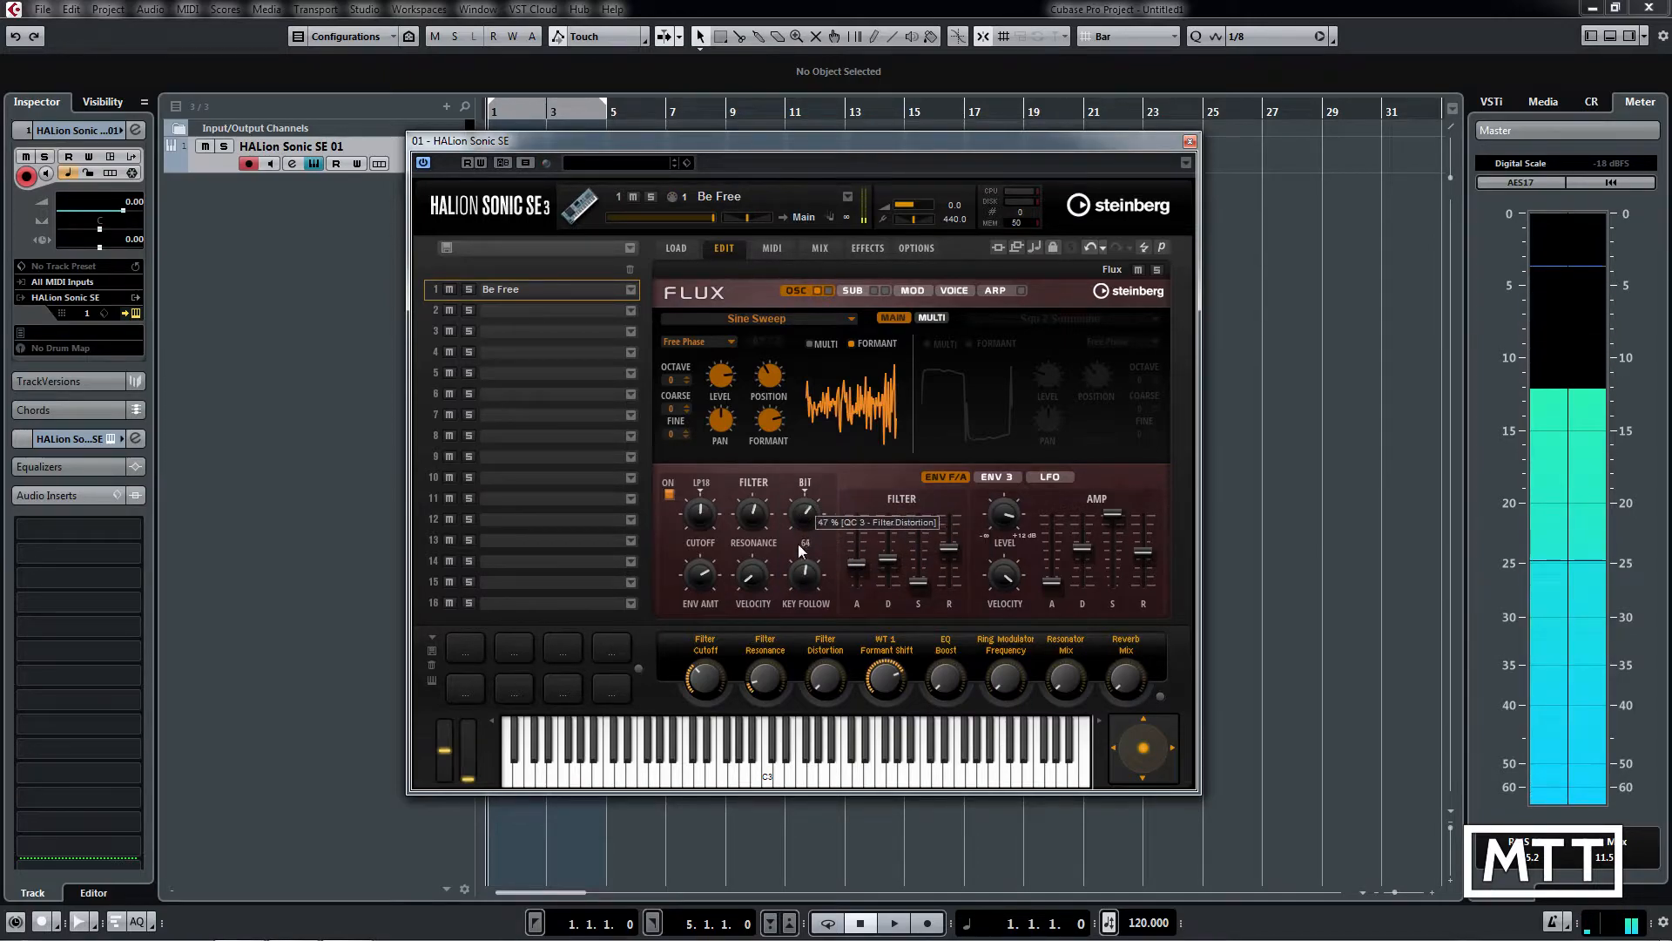
pyautogui.moveTo(799, 549); pyautogui.dragTo(792, 638)
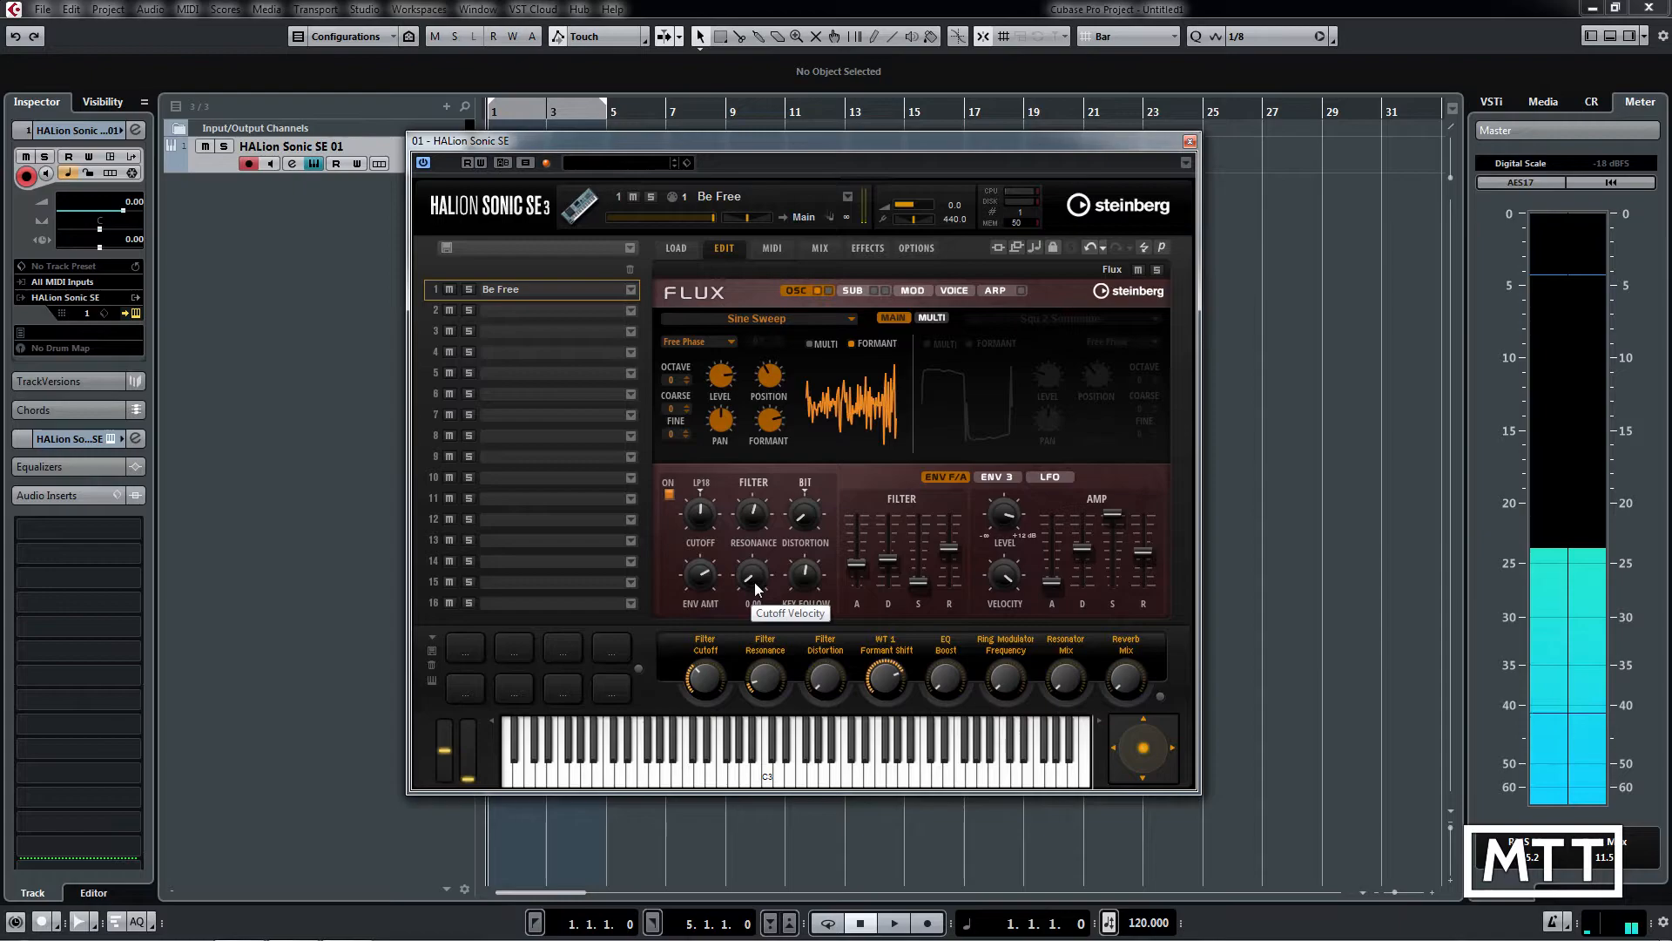
# Try a higher cutoff velocity amount on the filter and turn it back down to zero
pyautogui.moveTo(754, 582); pyautogui.dragTo(761, 479)
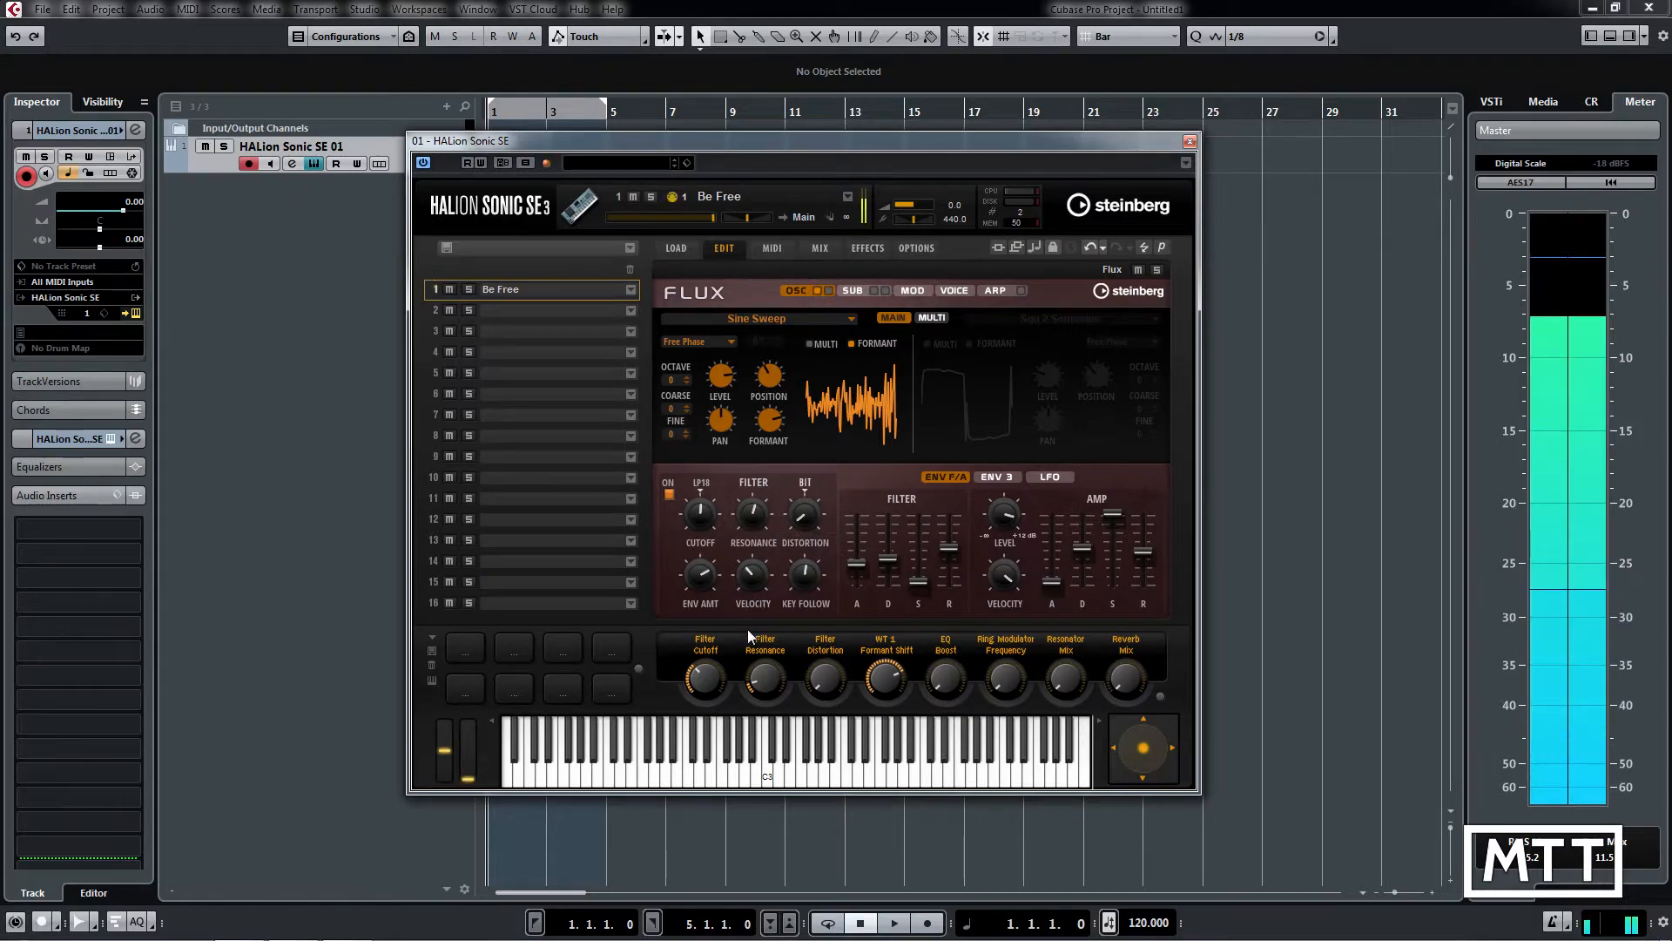
pyautogui.moveTo(756, 577); pyautogui.dragTo(747, 625)
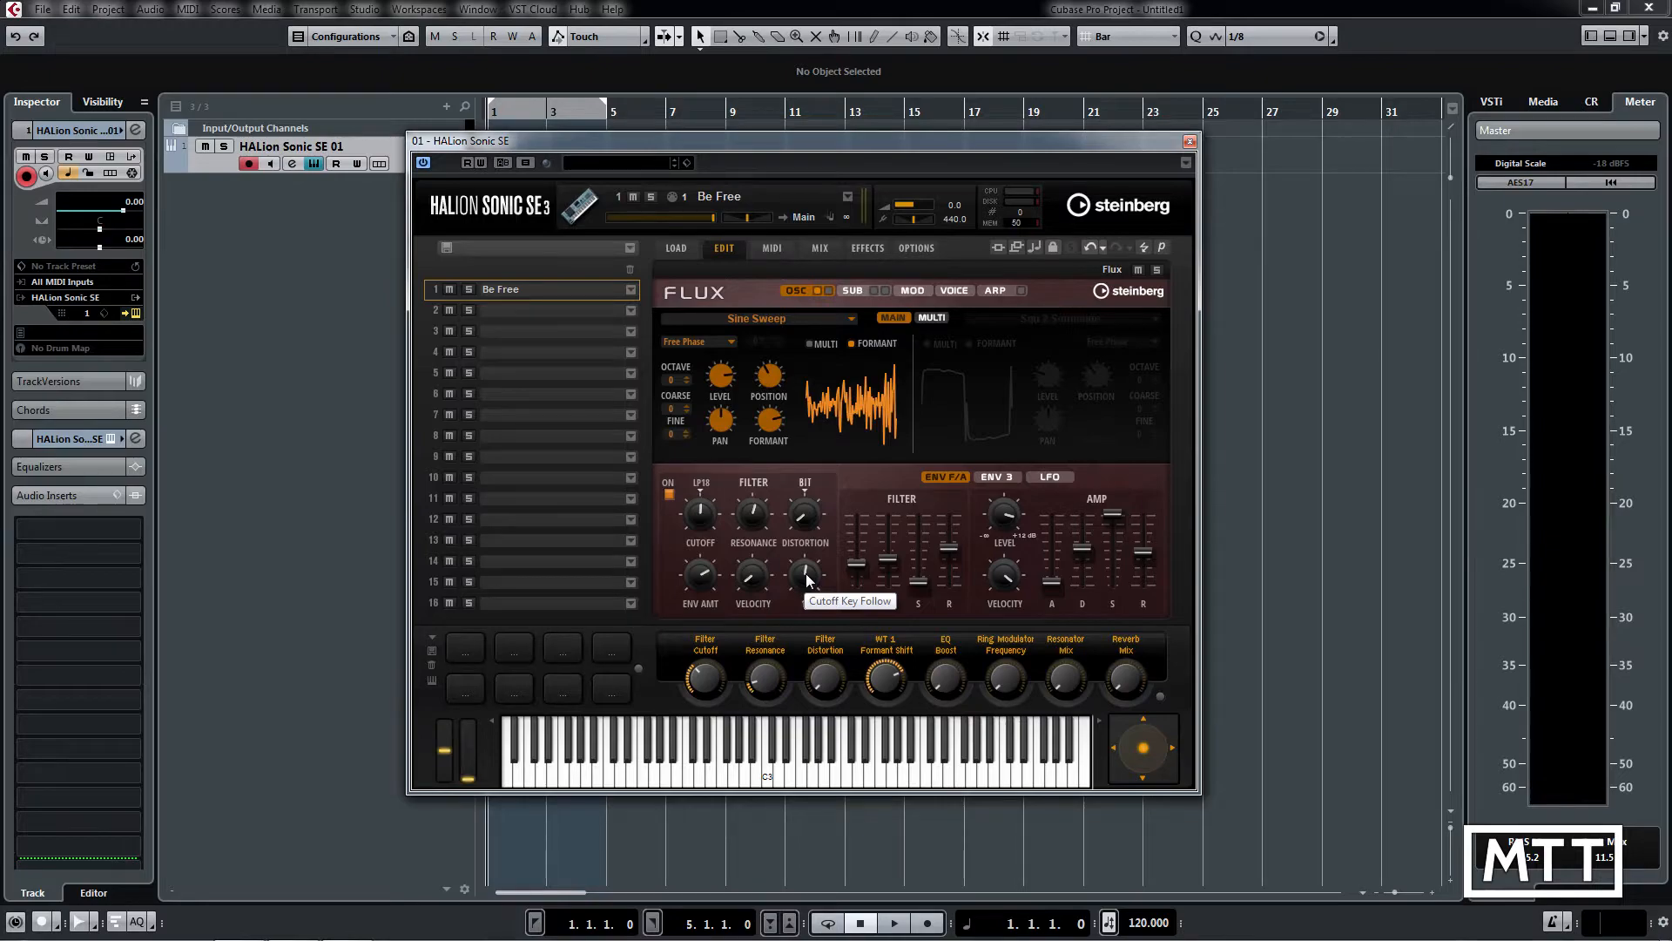
# Switch off the filter and first oscillator, and set the second oscillator to Agressive Growl from the Complex wavetables
pyautogui.click(669, 493)
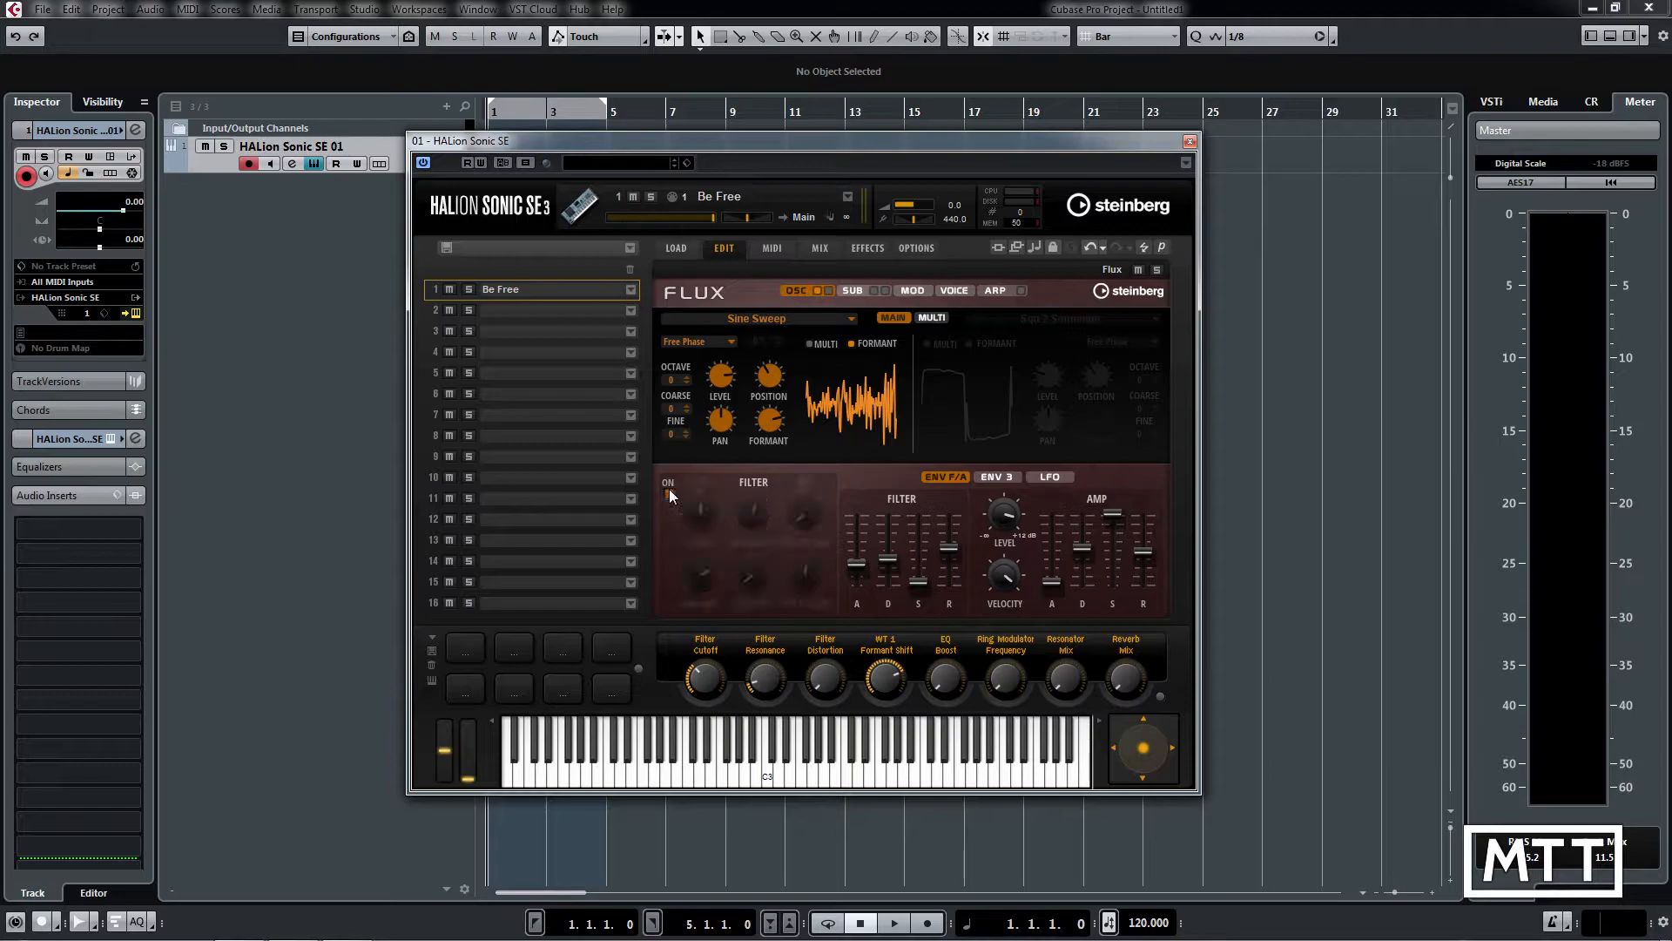
pyautogui.click(817, 291)
pyautogui.click(1071, 319)
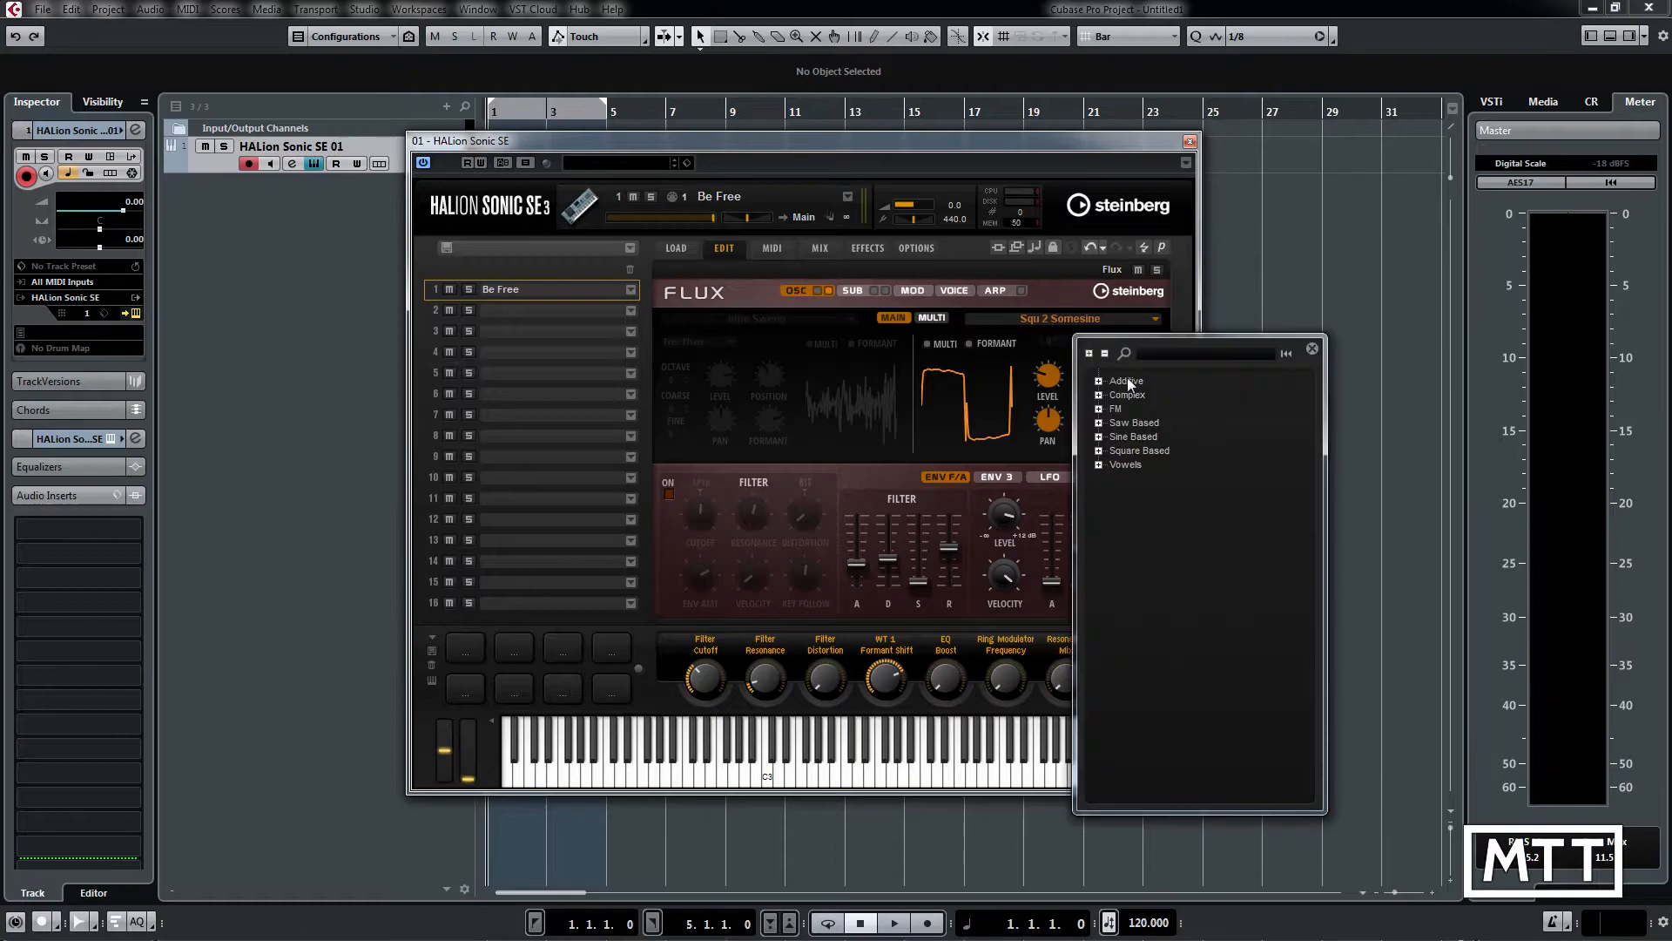
pyautogui.click(1099, 380)
pyautogui.click(1098, 479)
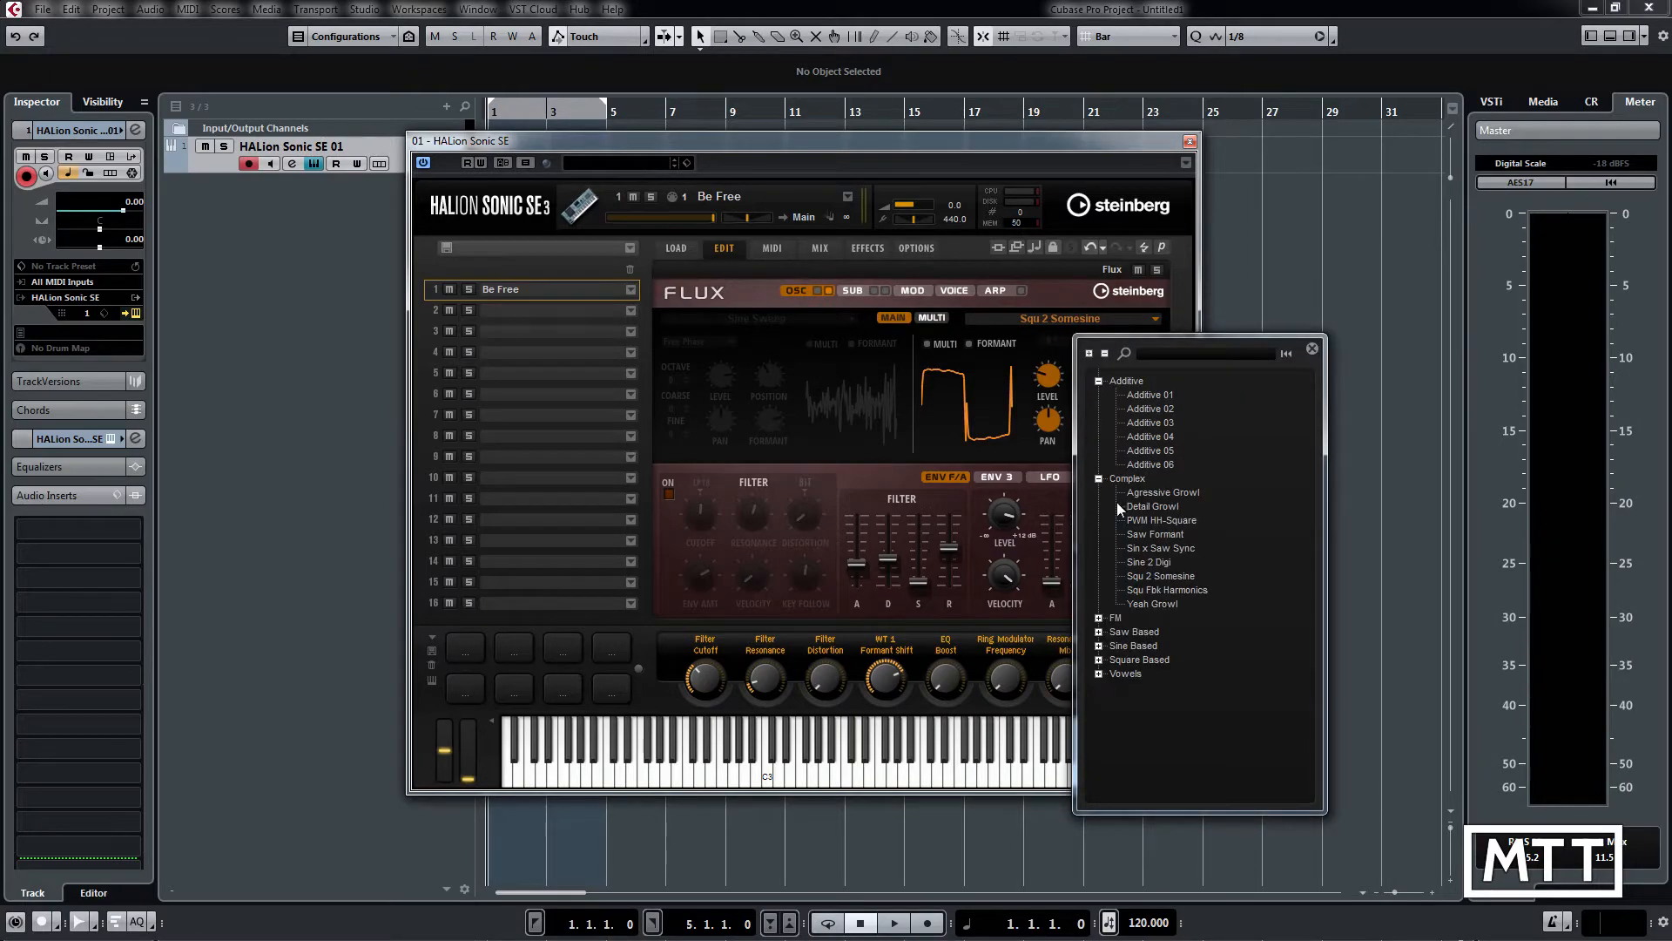
pyautogui.doubleClick(1152, 489)
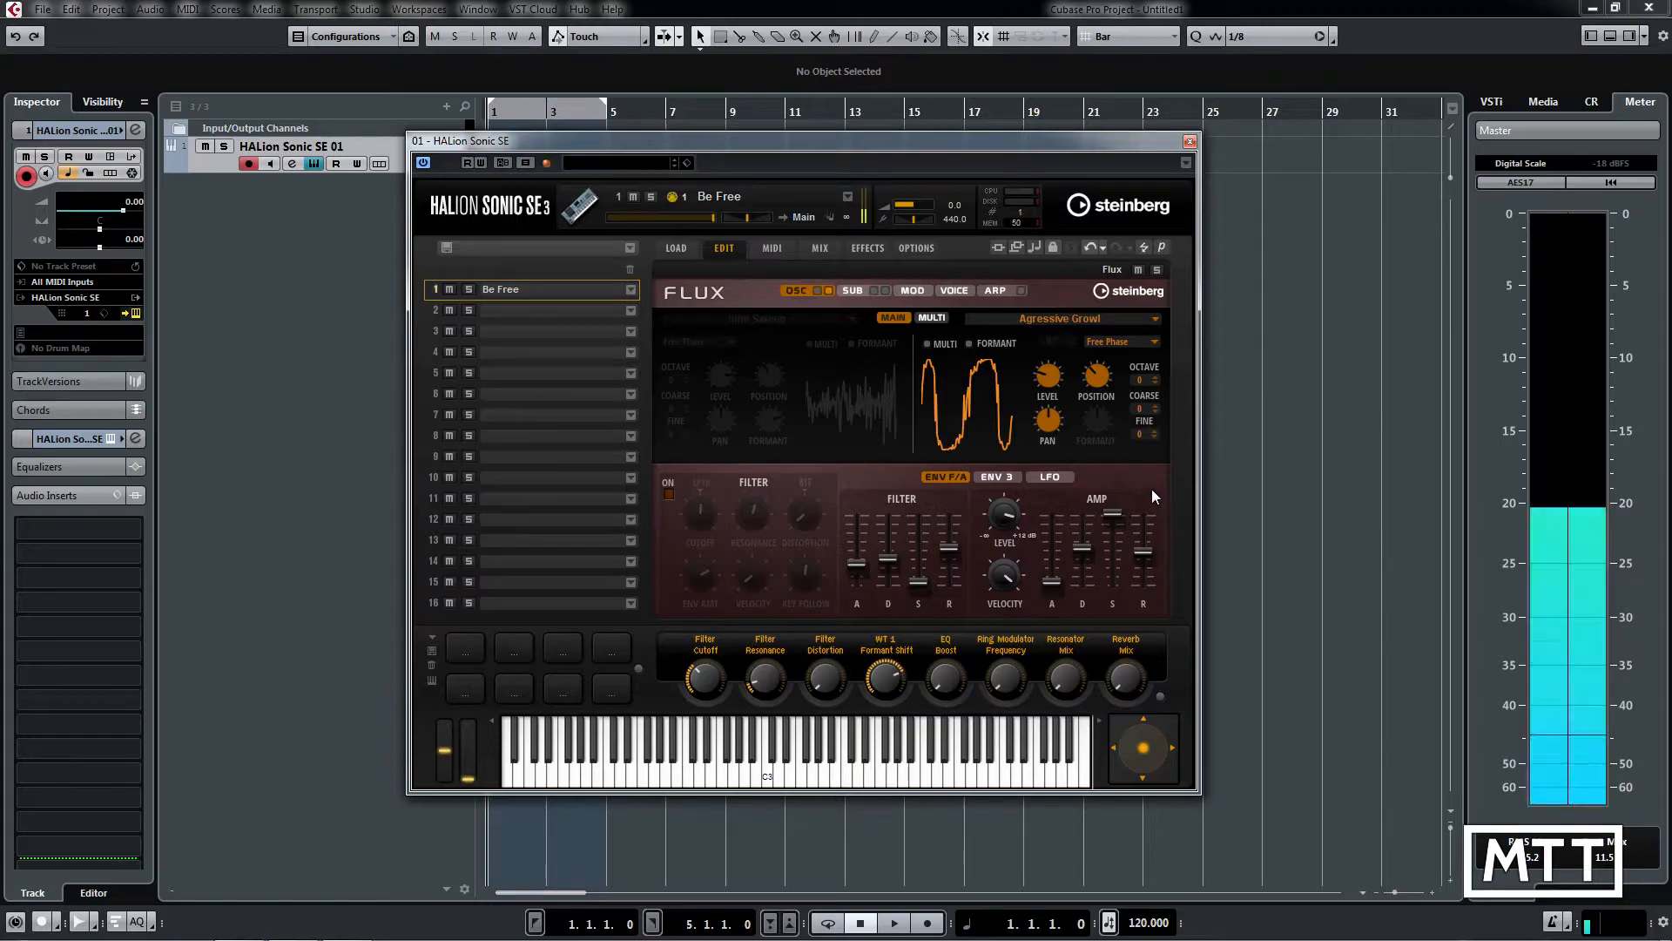
# Switch the filter and first oscillator back on, and raise the second oscillator's level
pyautogui.click(668, 494)
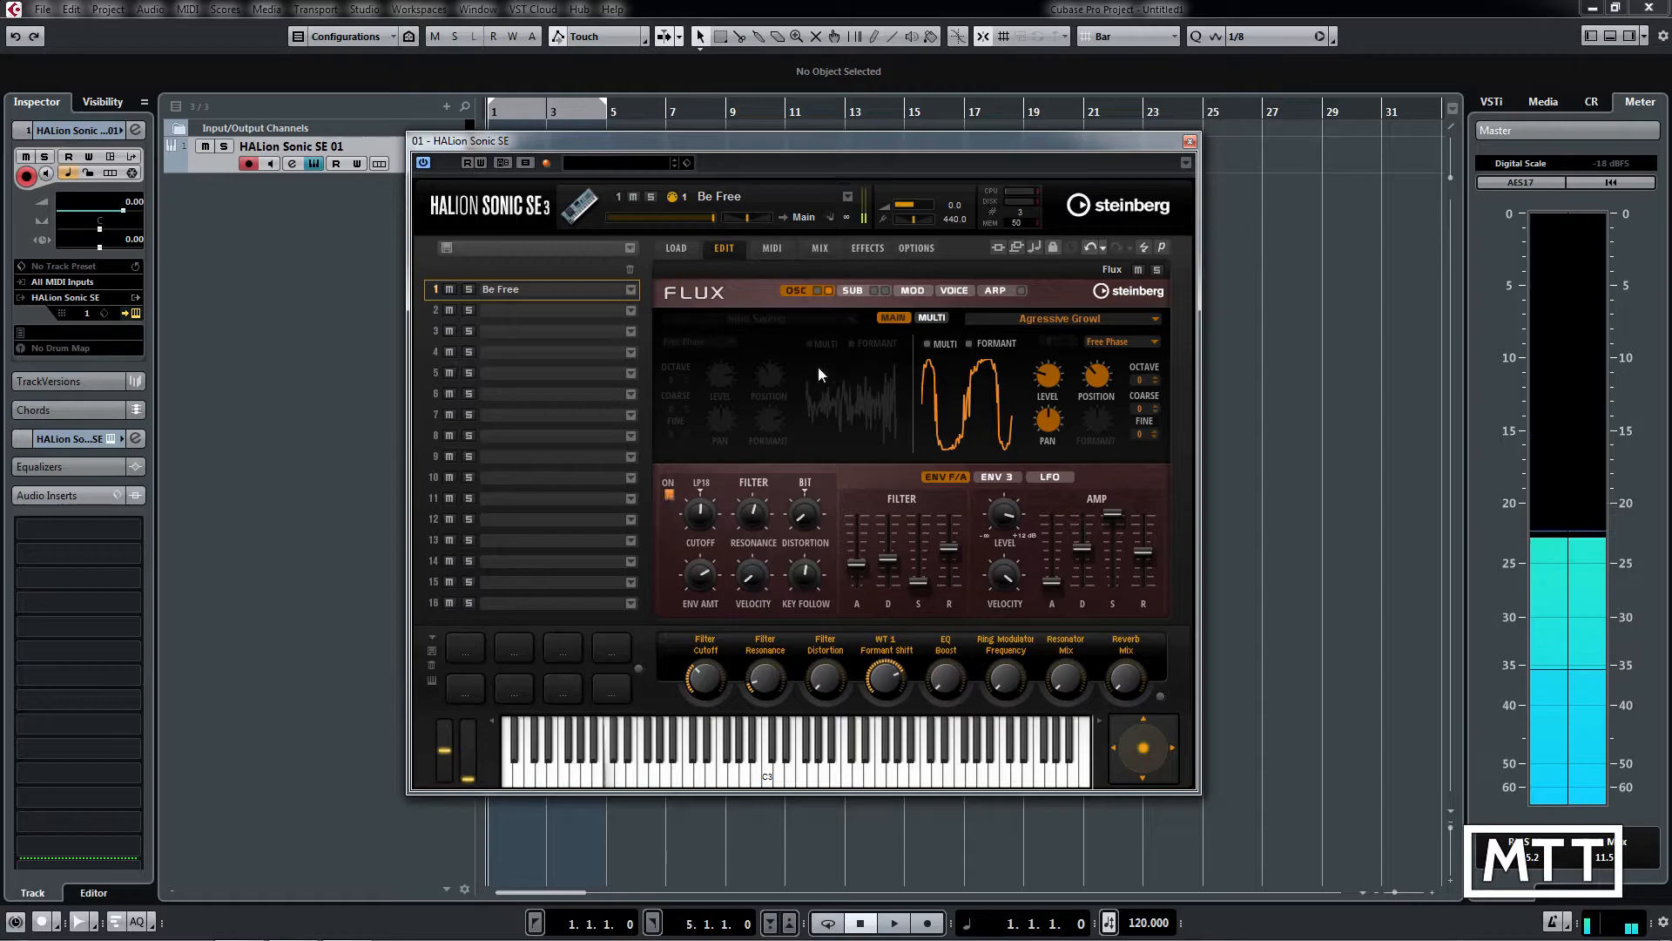
pyautogui.click(819, 290)
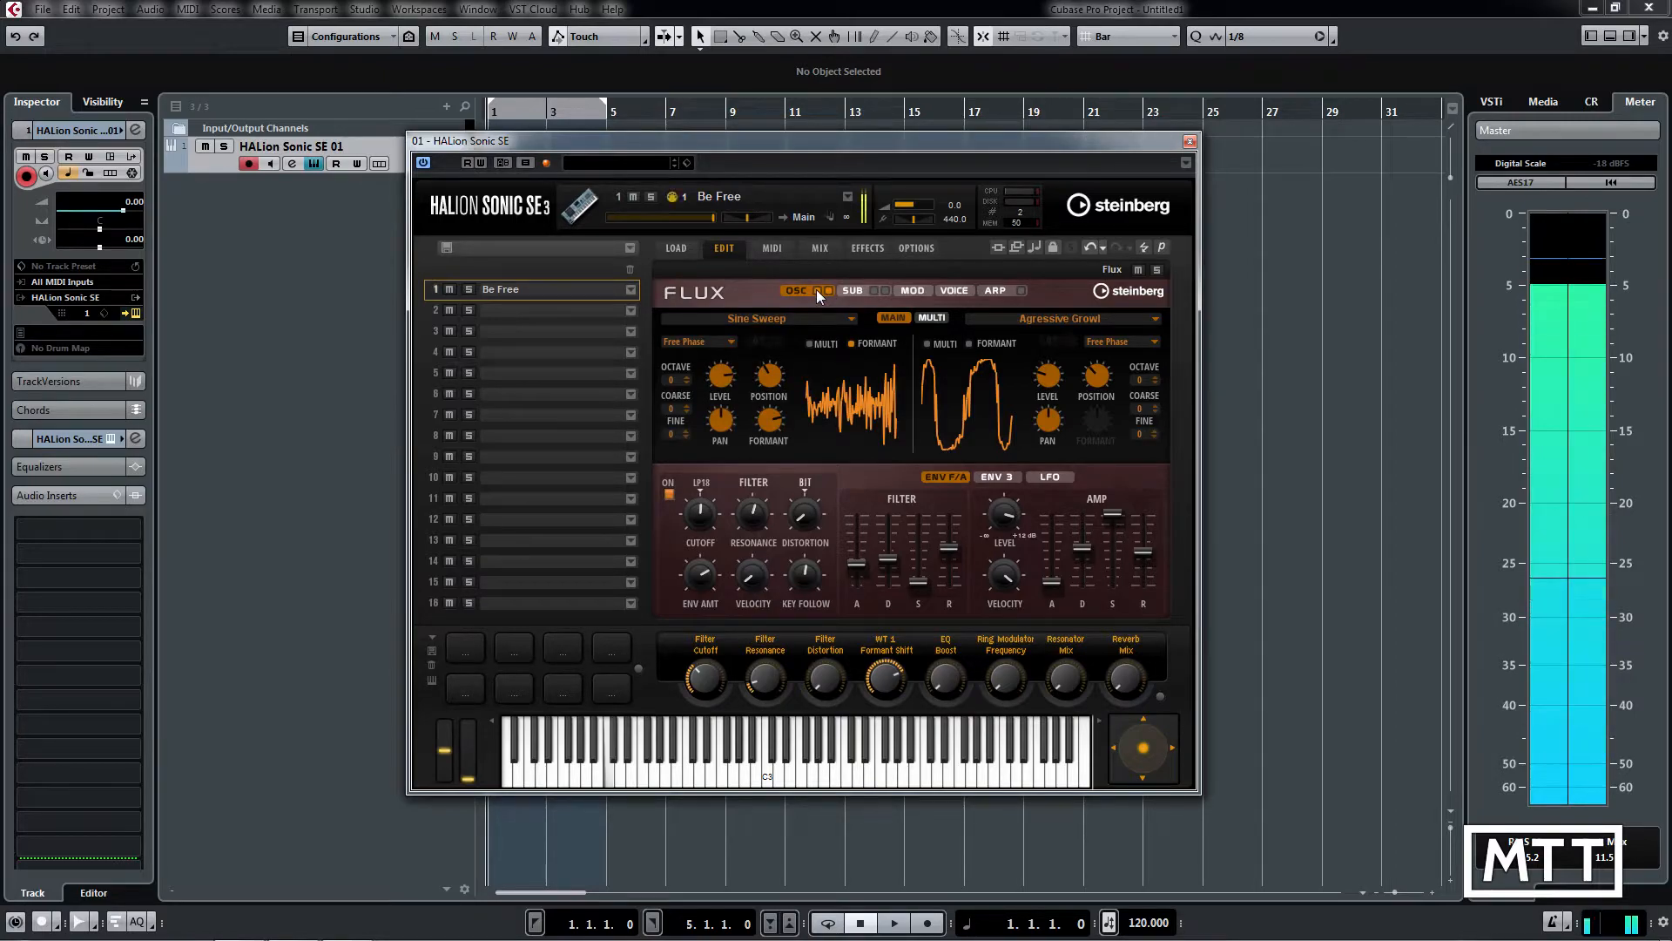
pyautogui.moveTo(1051, 378); pyautogui.dragTo(1054, 312)
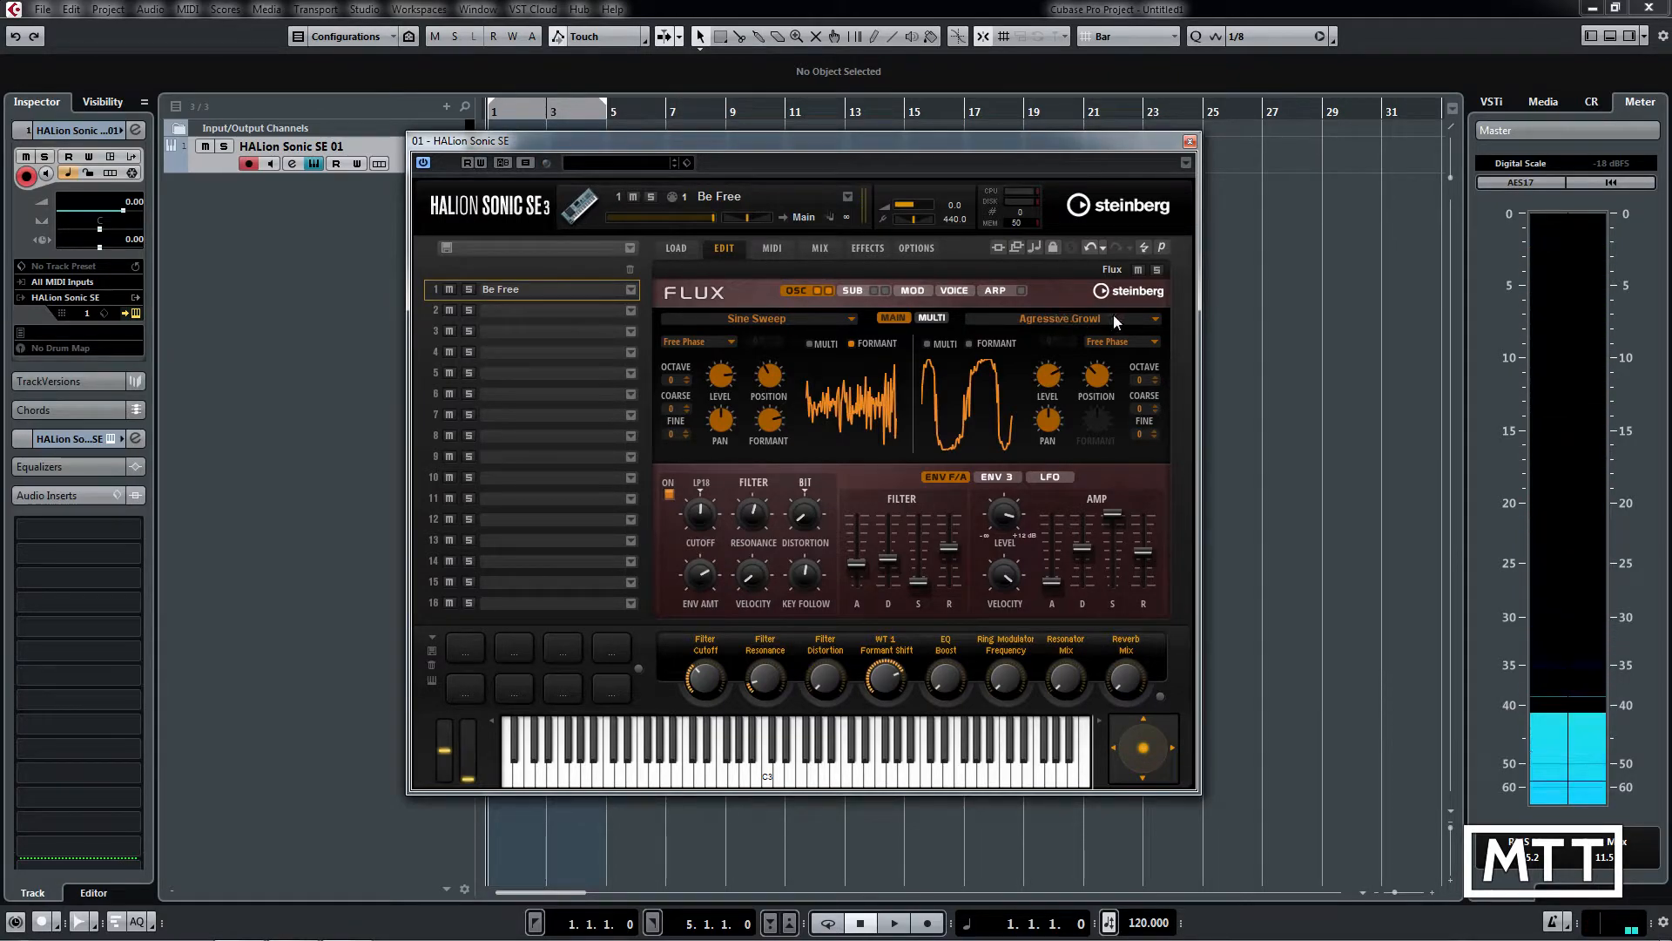
# Set the second oscillator's wavetable to FM 2OP 01 from the FM group
pyautogui.click(1155, 318)
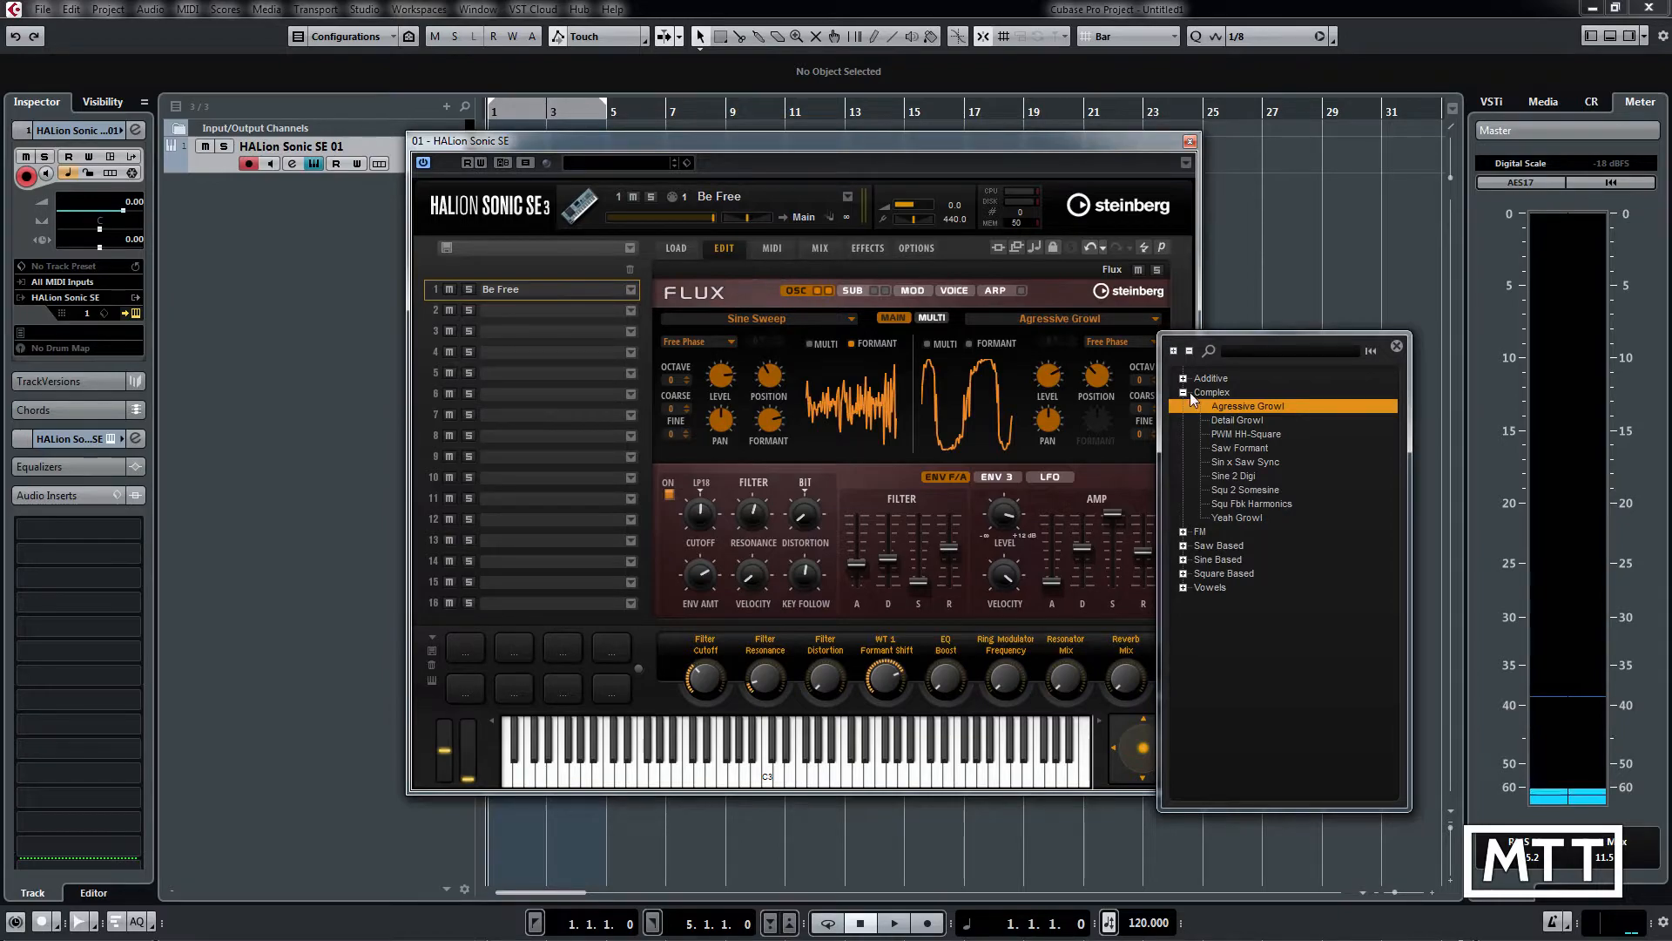
pyautogui.click(1183, 531)
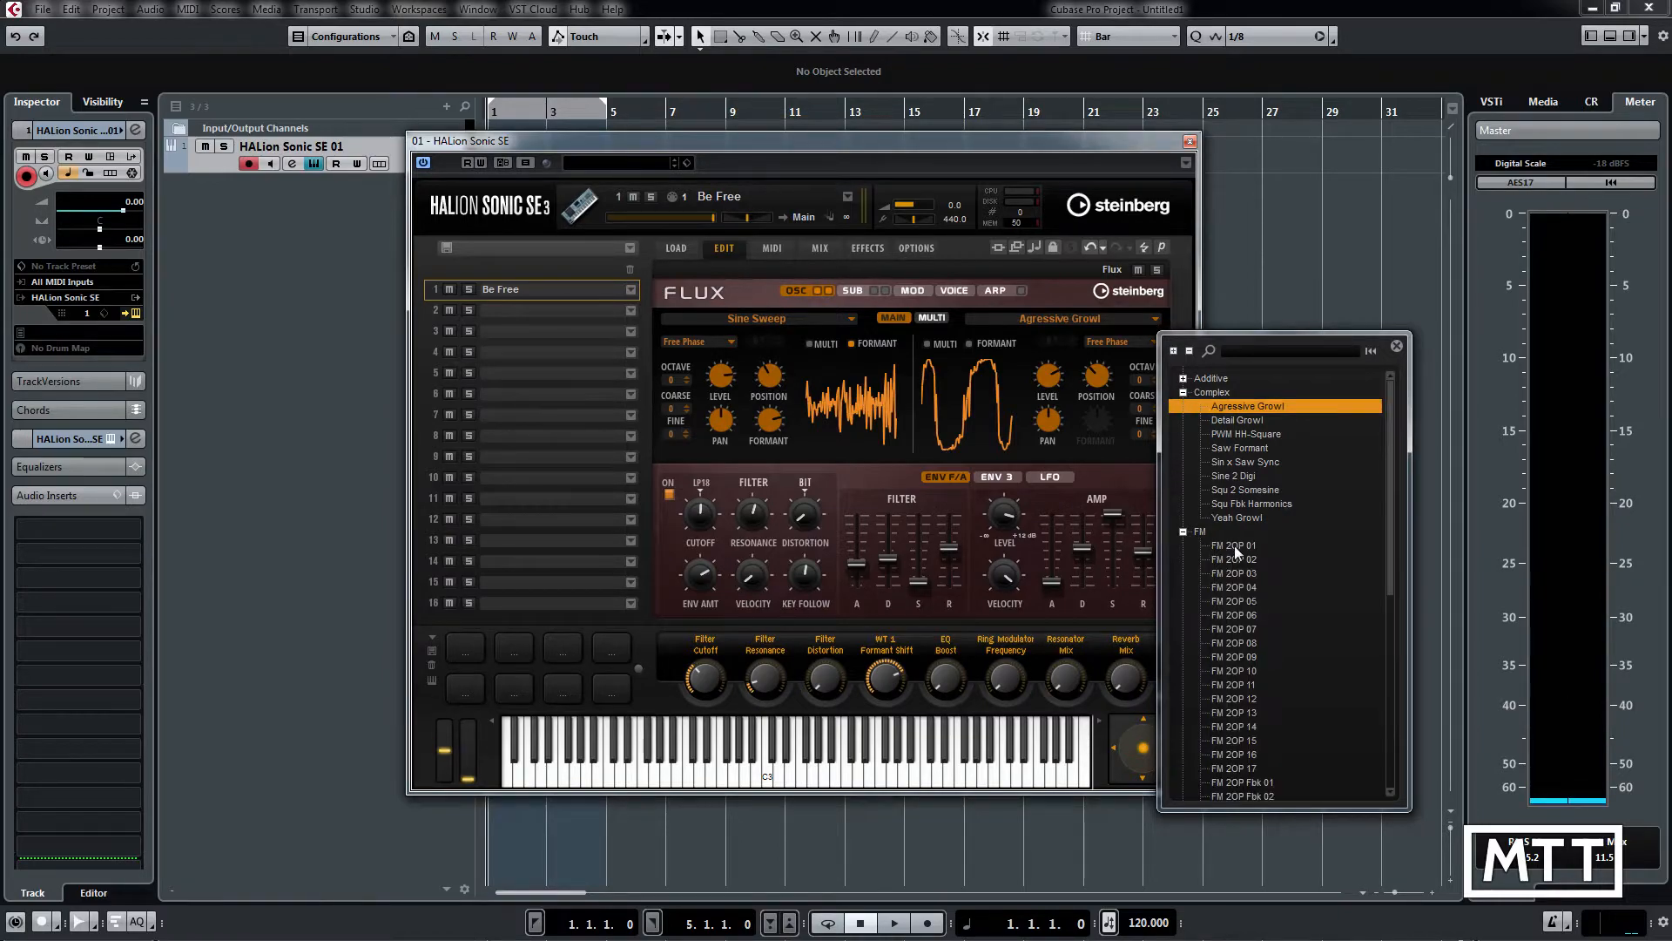
pyautogui.doubleClick(1236, 545)
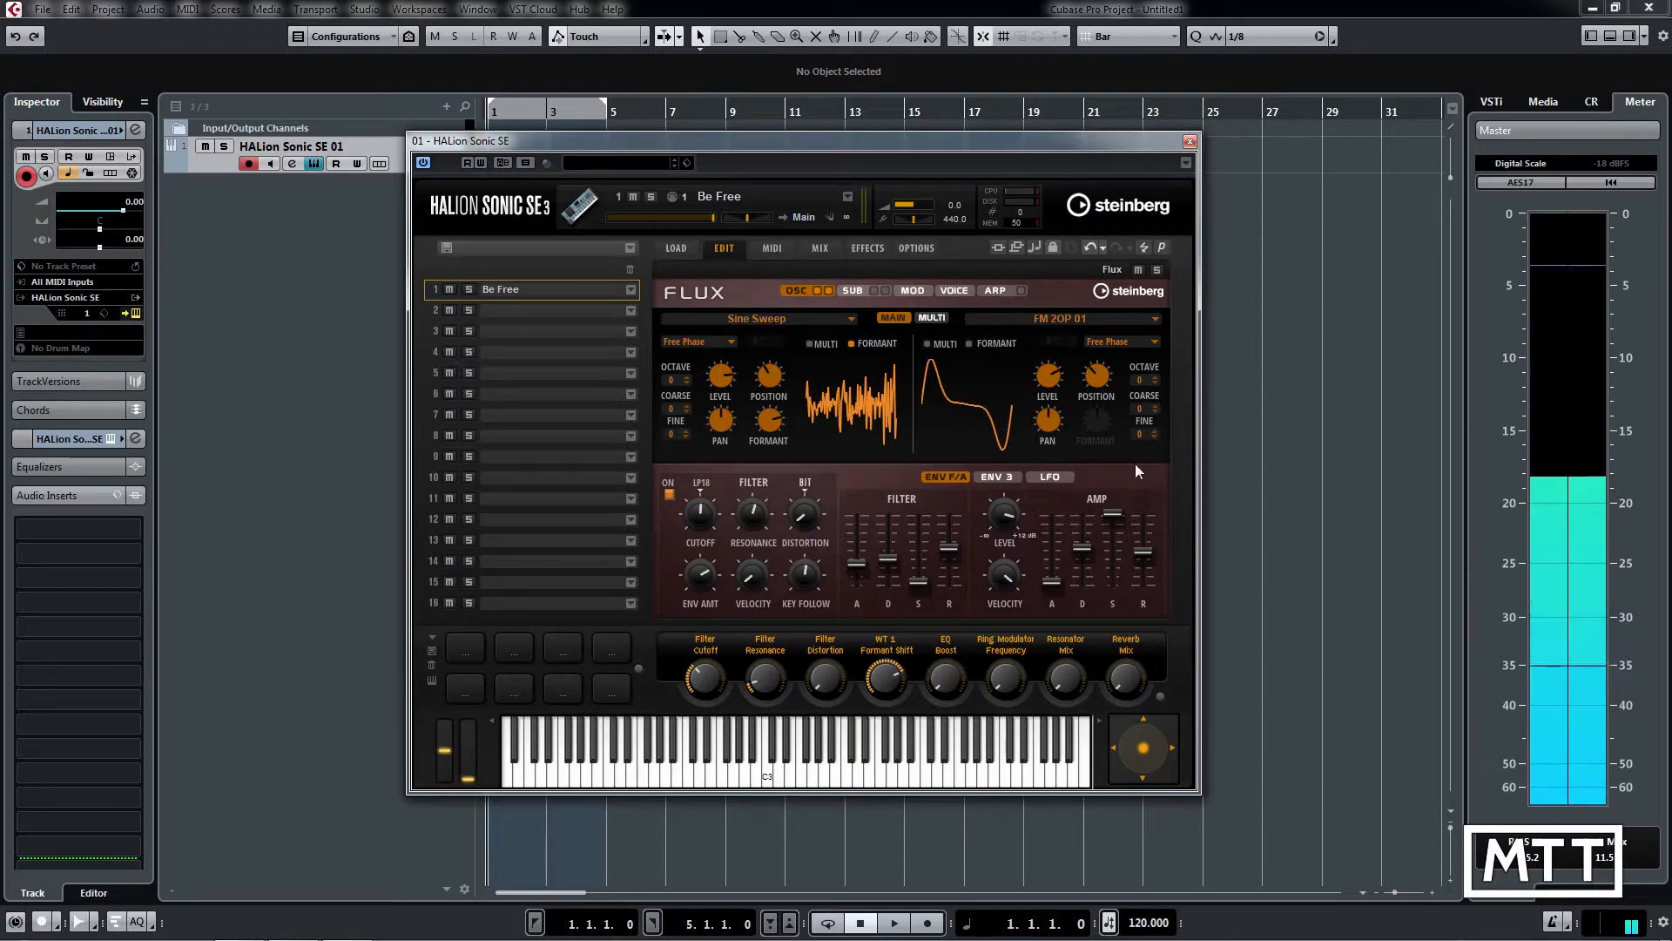
# Switch off the filter and both wavetable oscillators
pyautogui.click(669, 494)
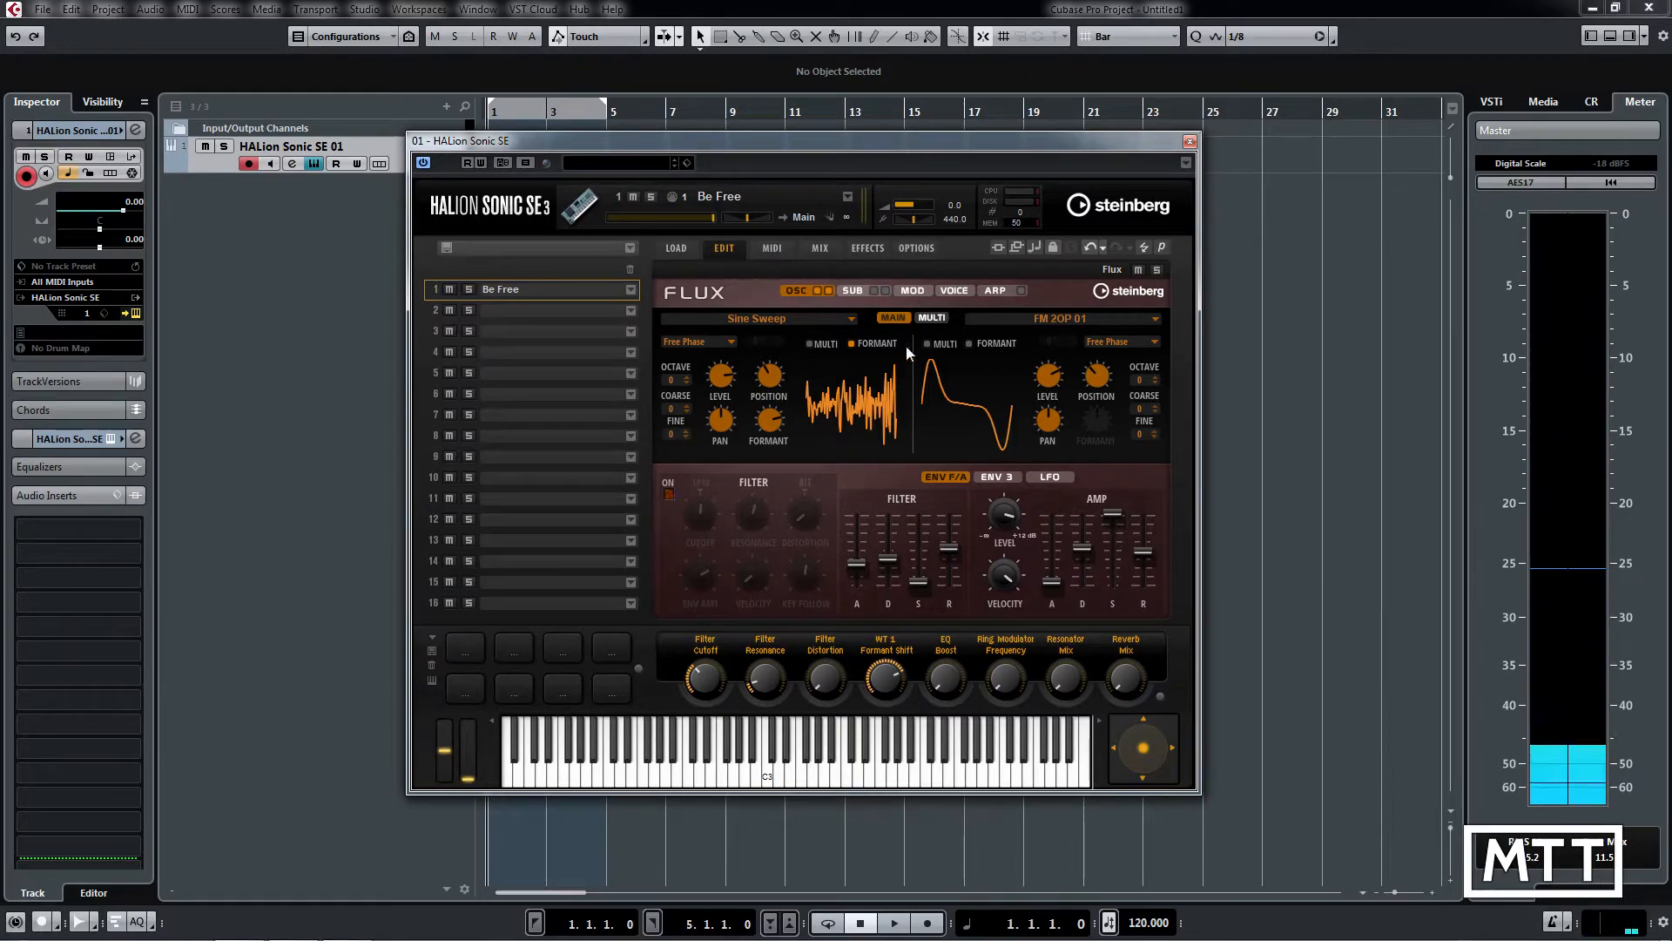
pyautogui.click(818, 289)
pyautogui.click(829, 290)
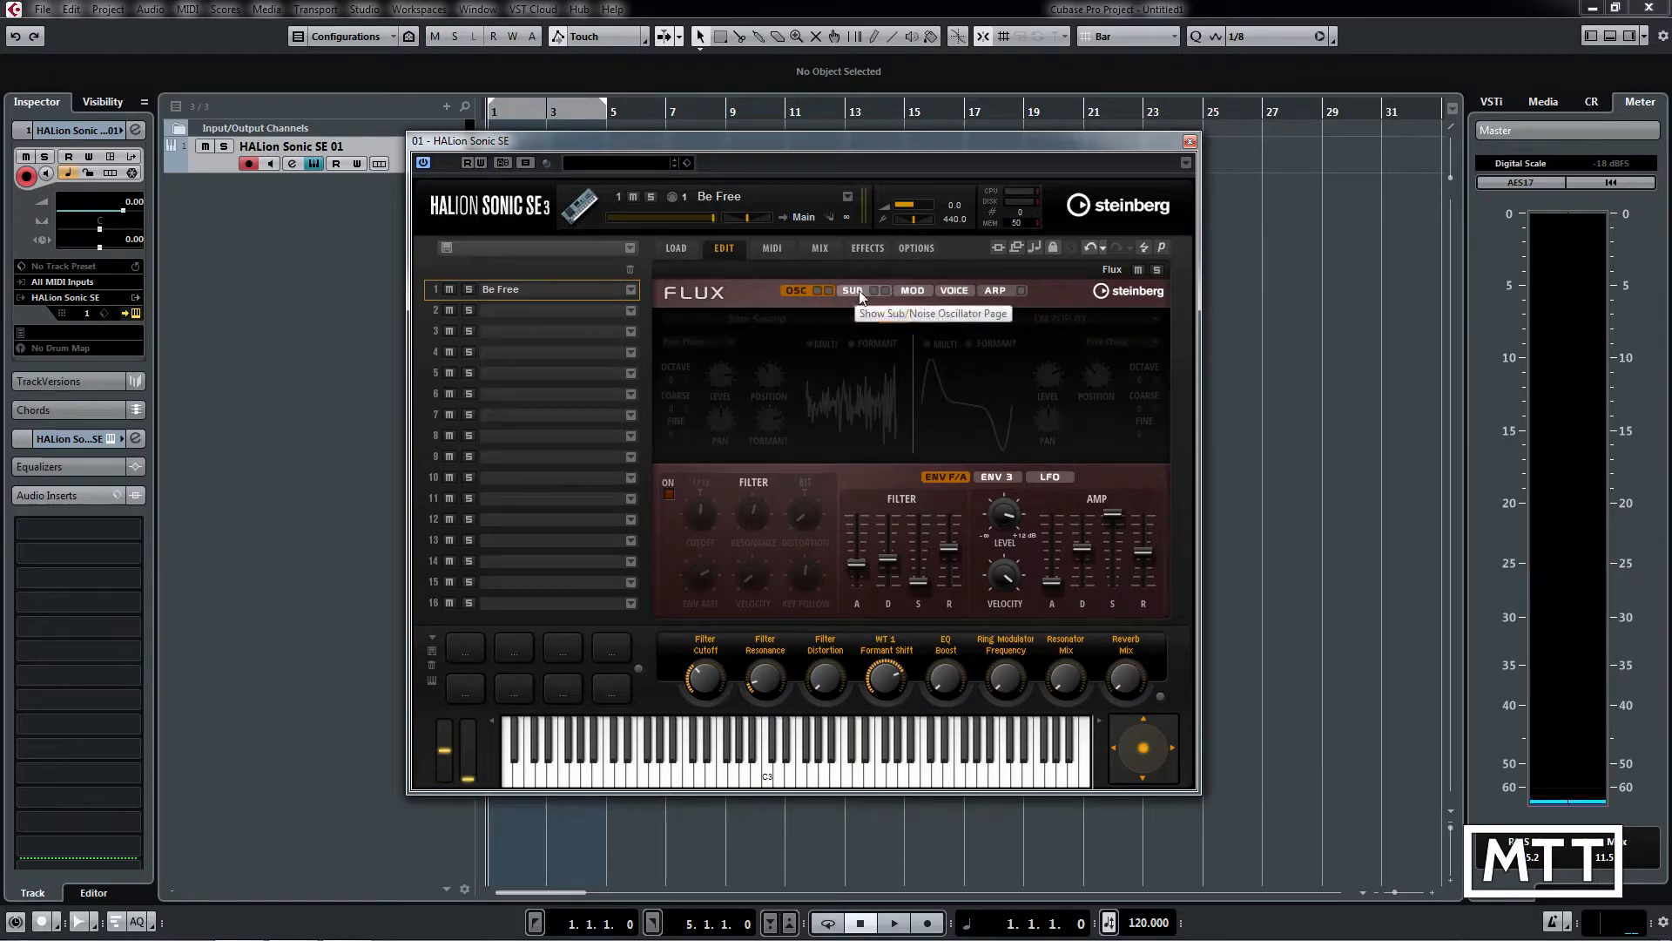
# Activate the sub oscillator to view its controls, and replace it with the noise oscillator
pyautogui.click(847, 290)
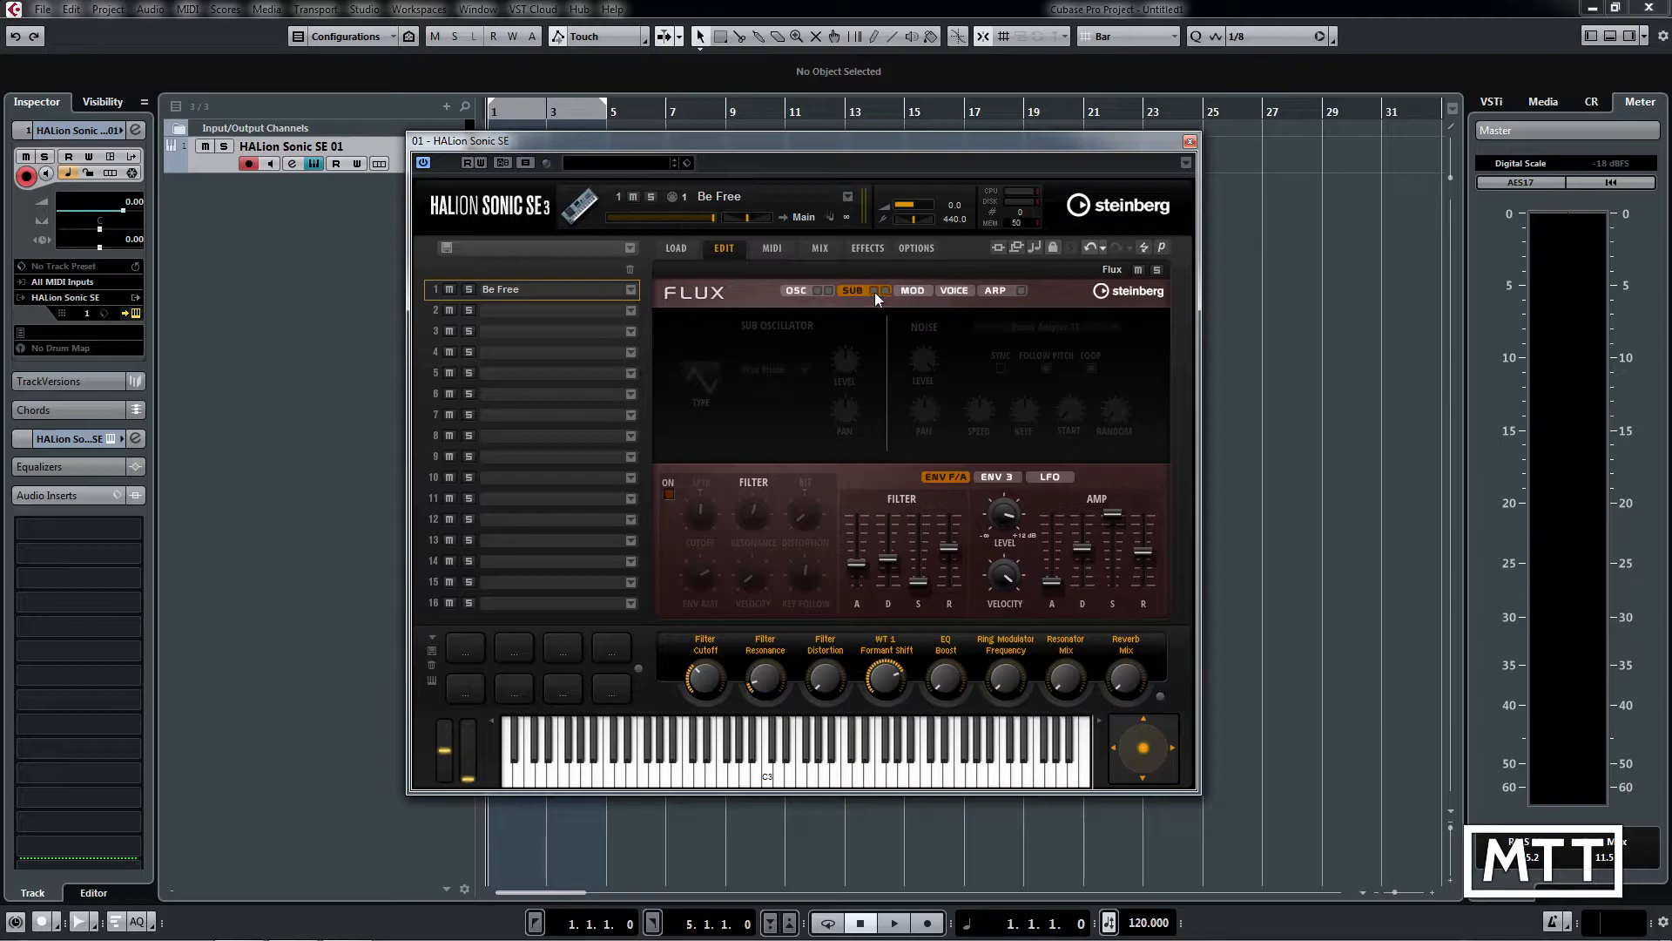
pyautogui.click(873, 292)
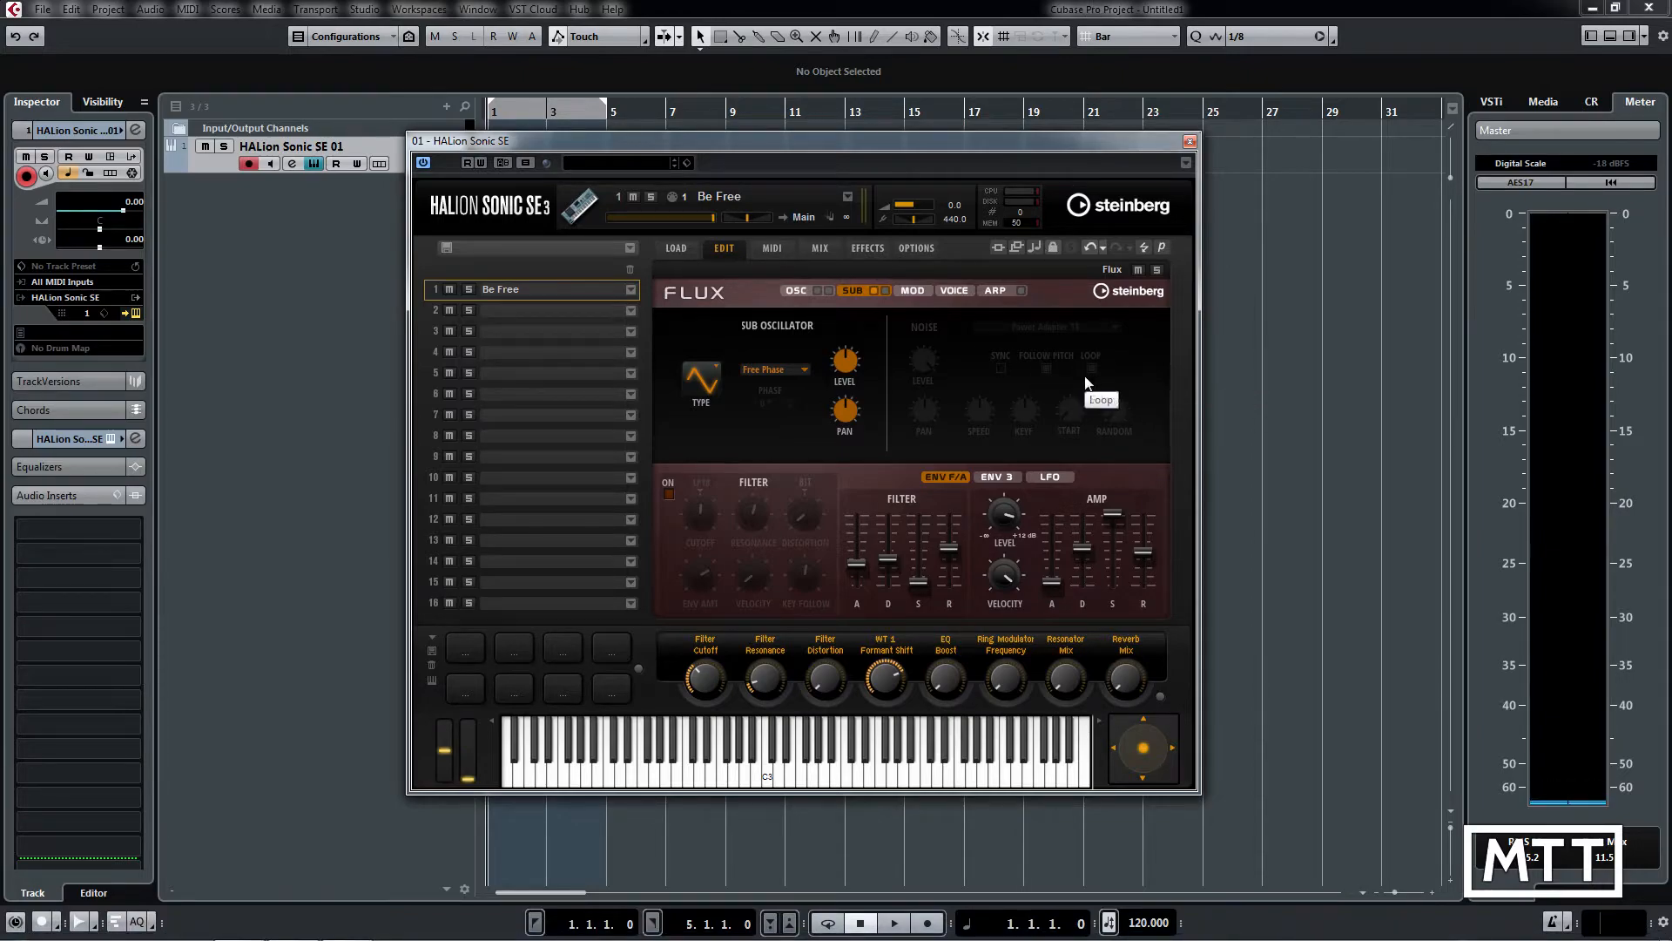
pyautogui.click(879, 291)
pyautogui.click(885, 291)
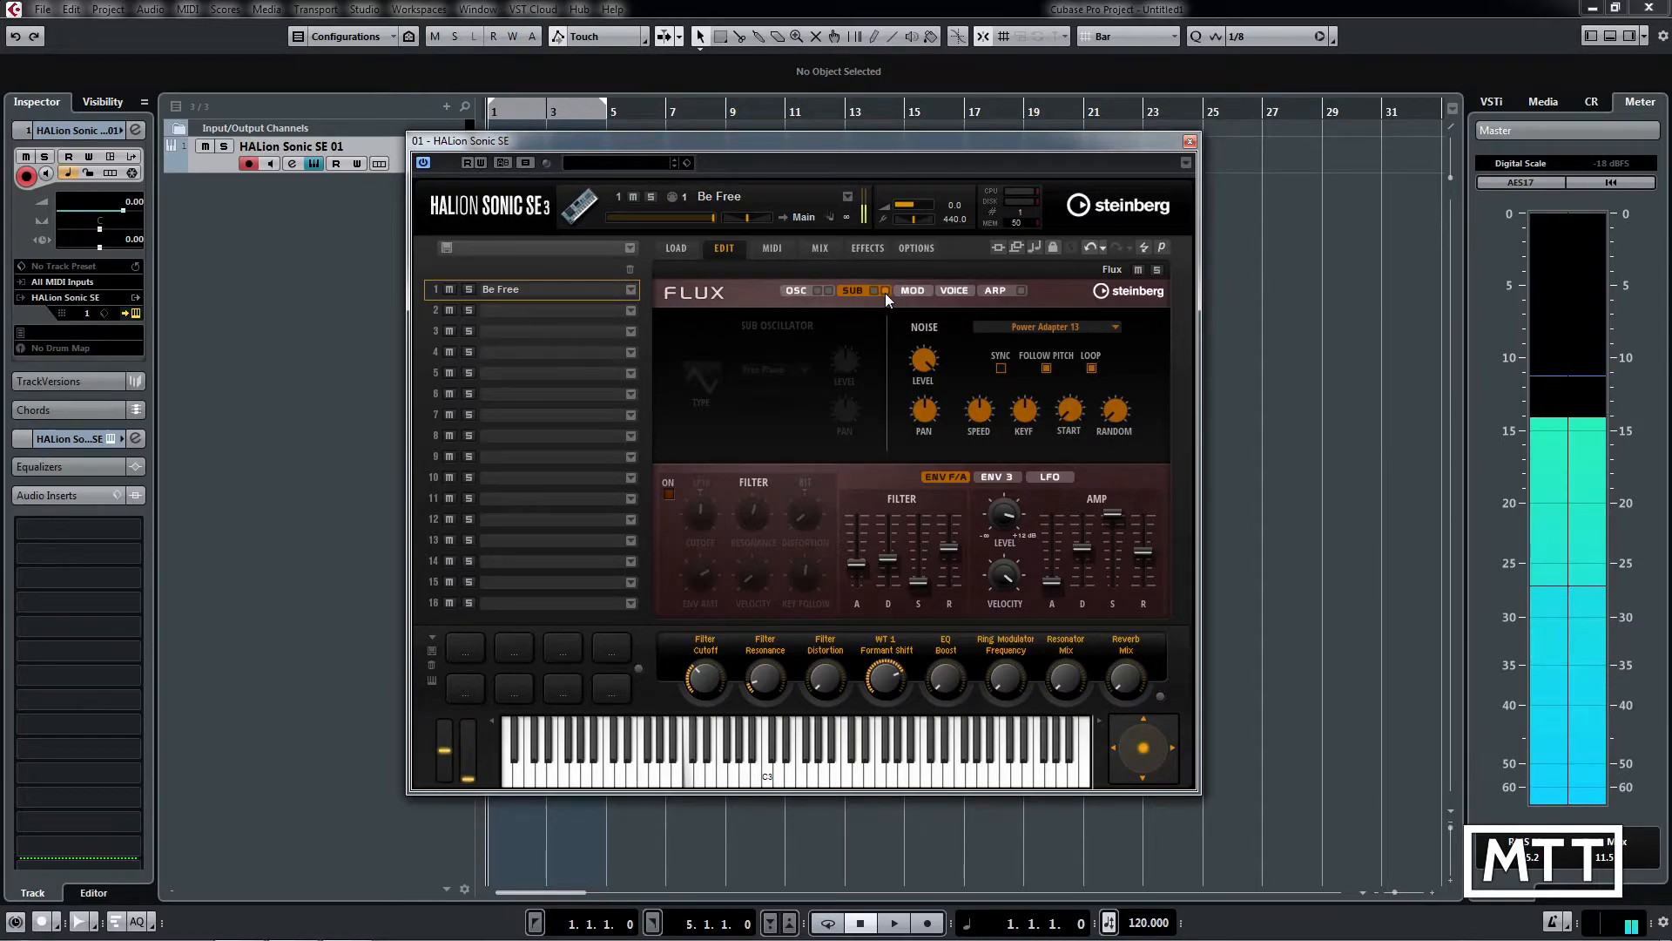
# Set the noise oscillator's sample to Kick 01 from the Drum Attacks kick group
pyautogui.click(1084, 326)
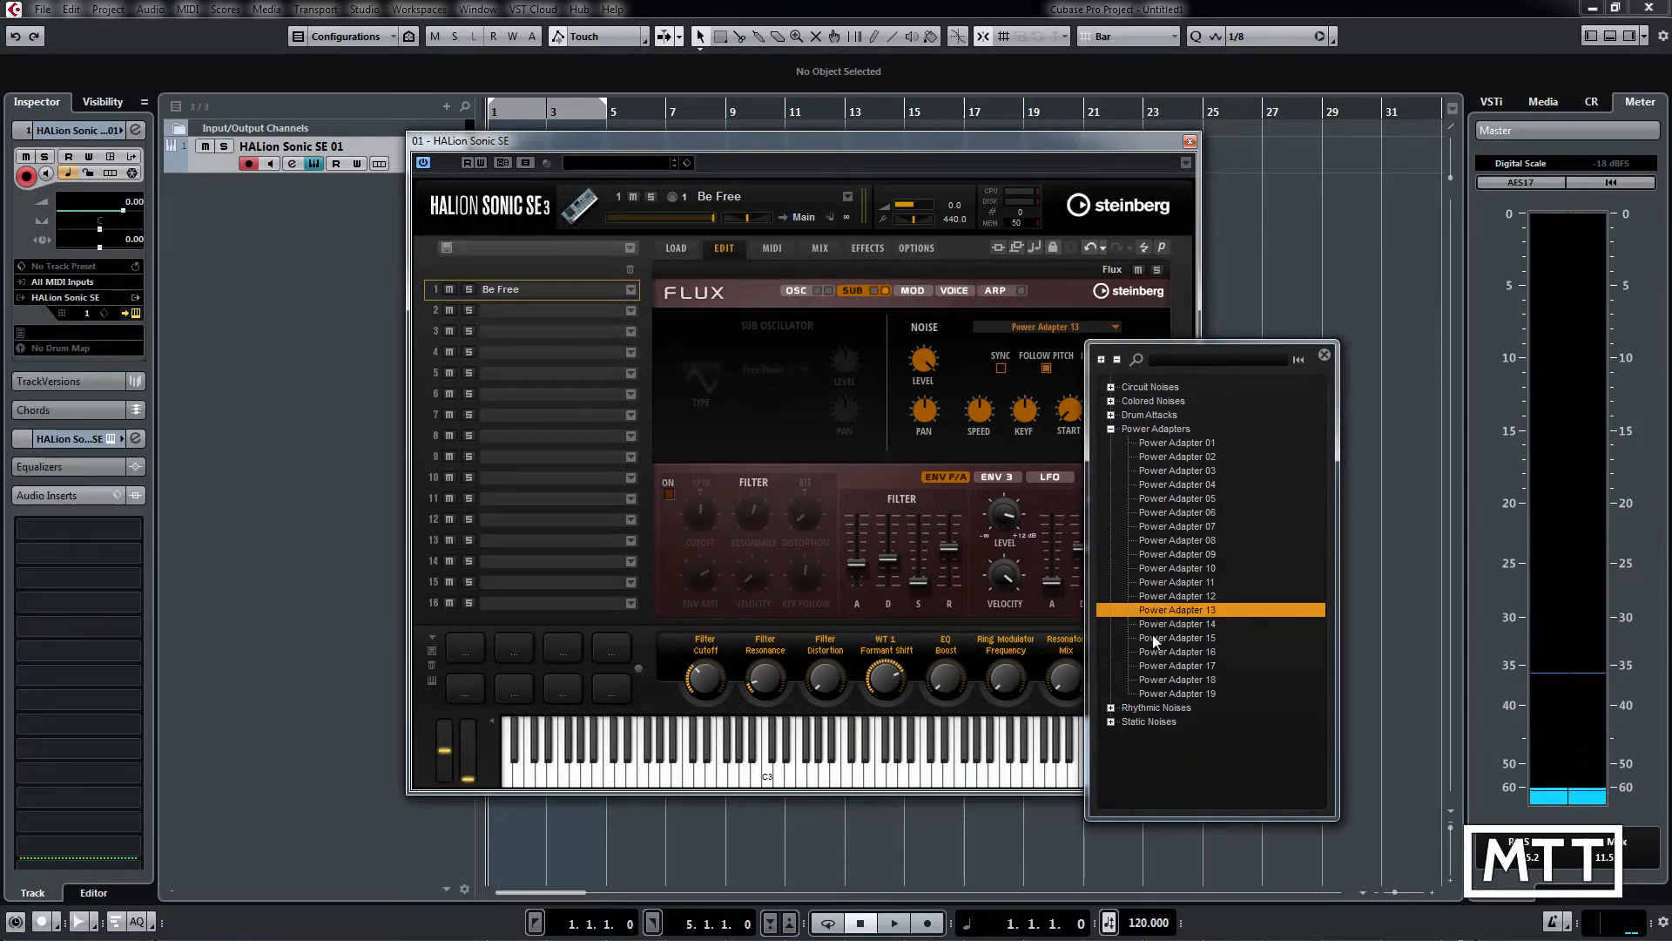
pyautogui.click(1111, 415)
pyautogui.click(1128, 430)
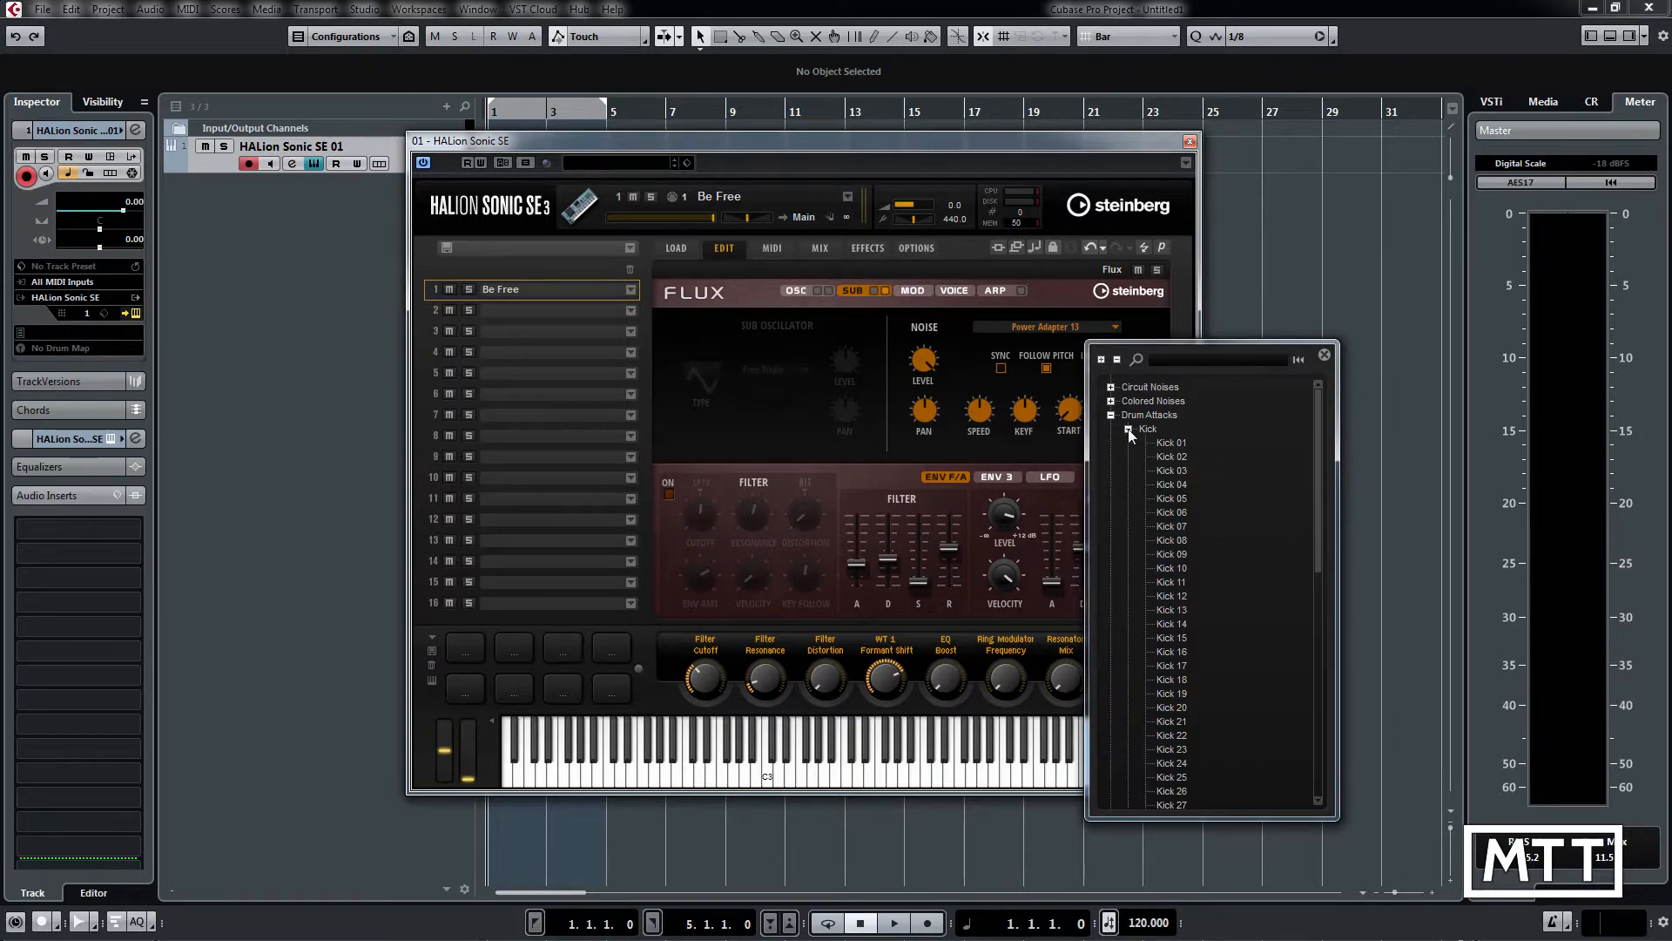
pyautogui.click(1181, 442)
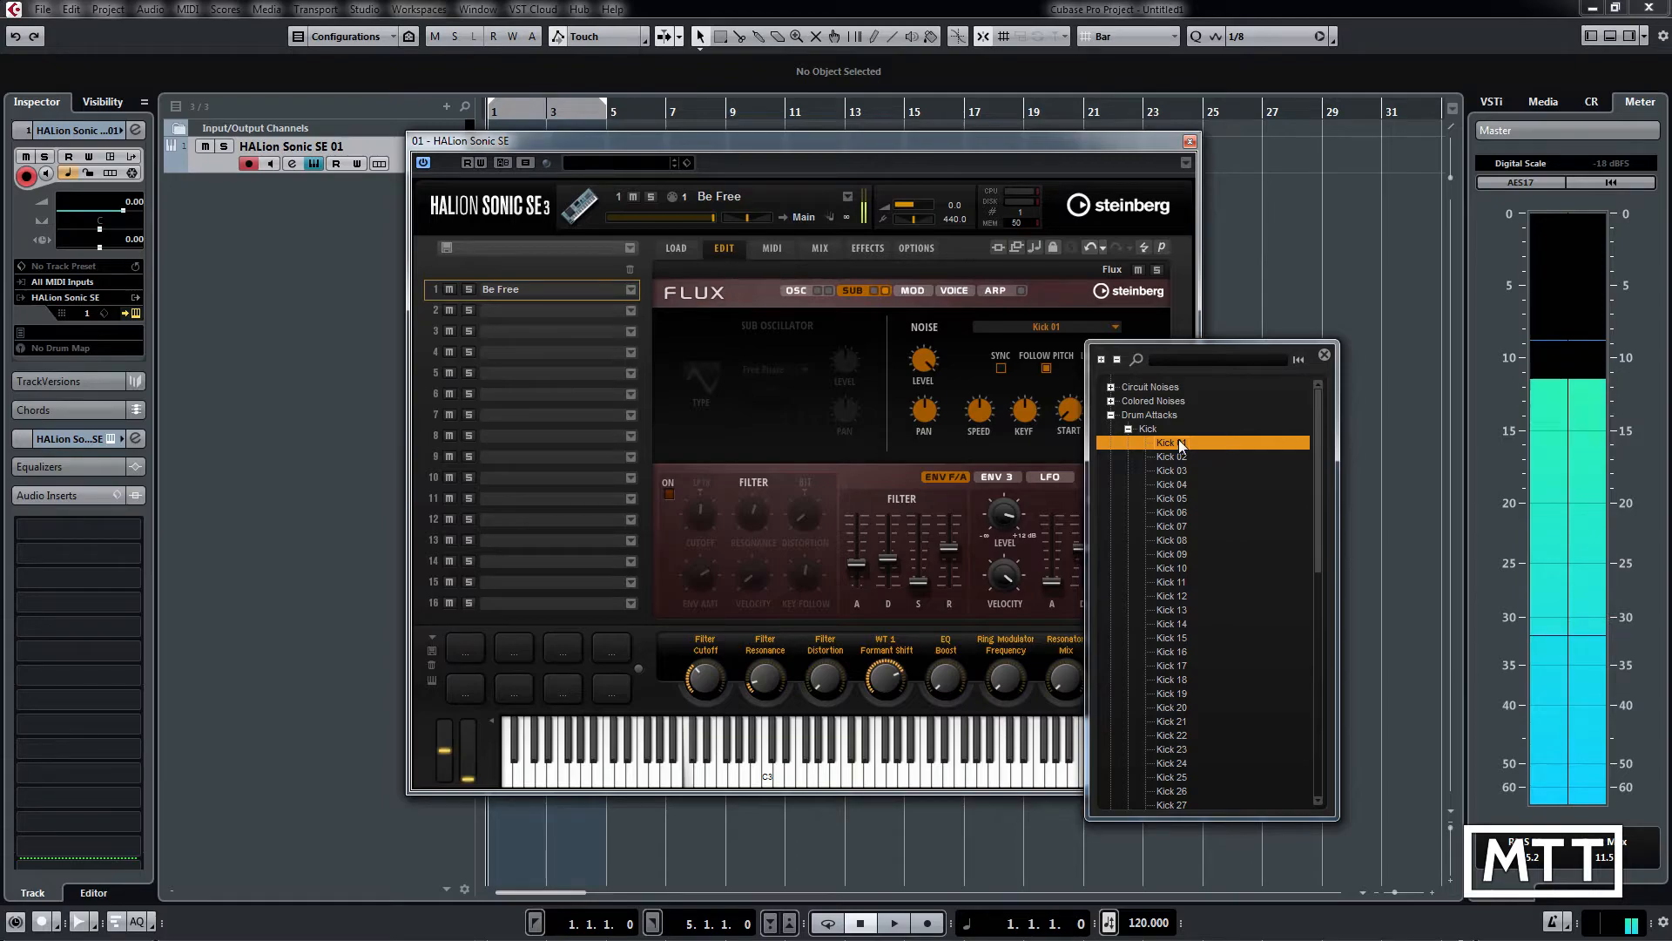
pyautogui.click(1037, 450)
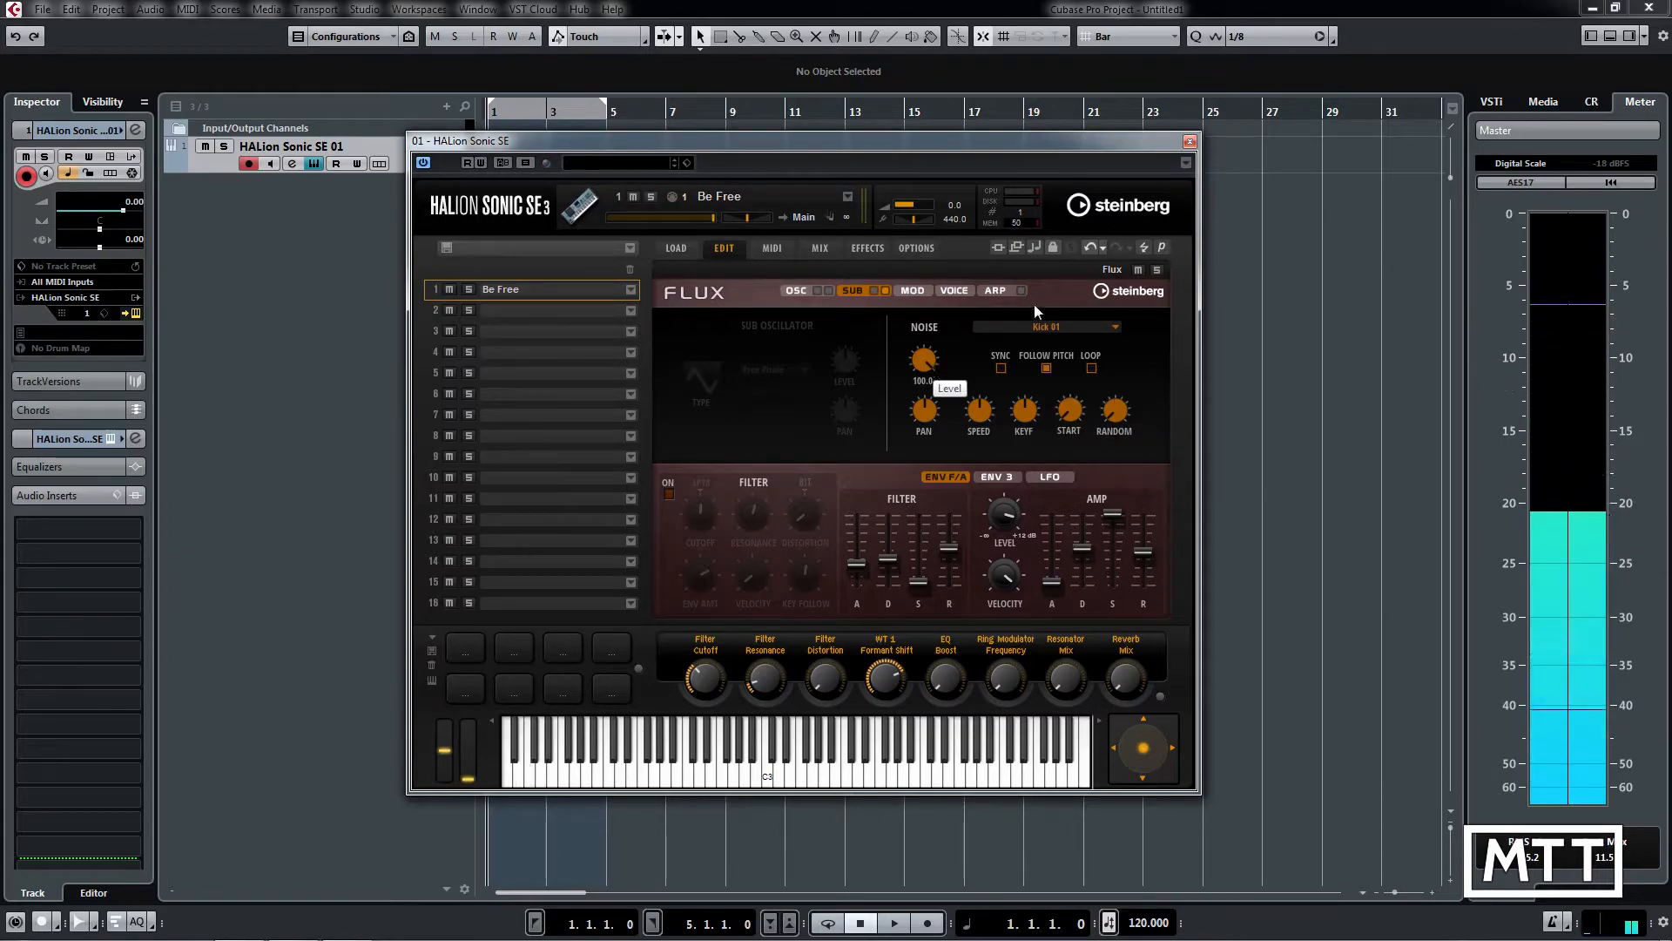
# Change the noise oscillator's sample to Snare 01 from the Drum Attacks group
pyautogui.click(1091, 329)
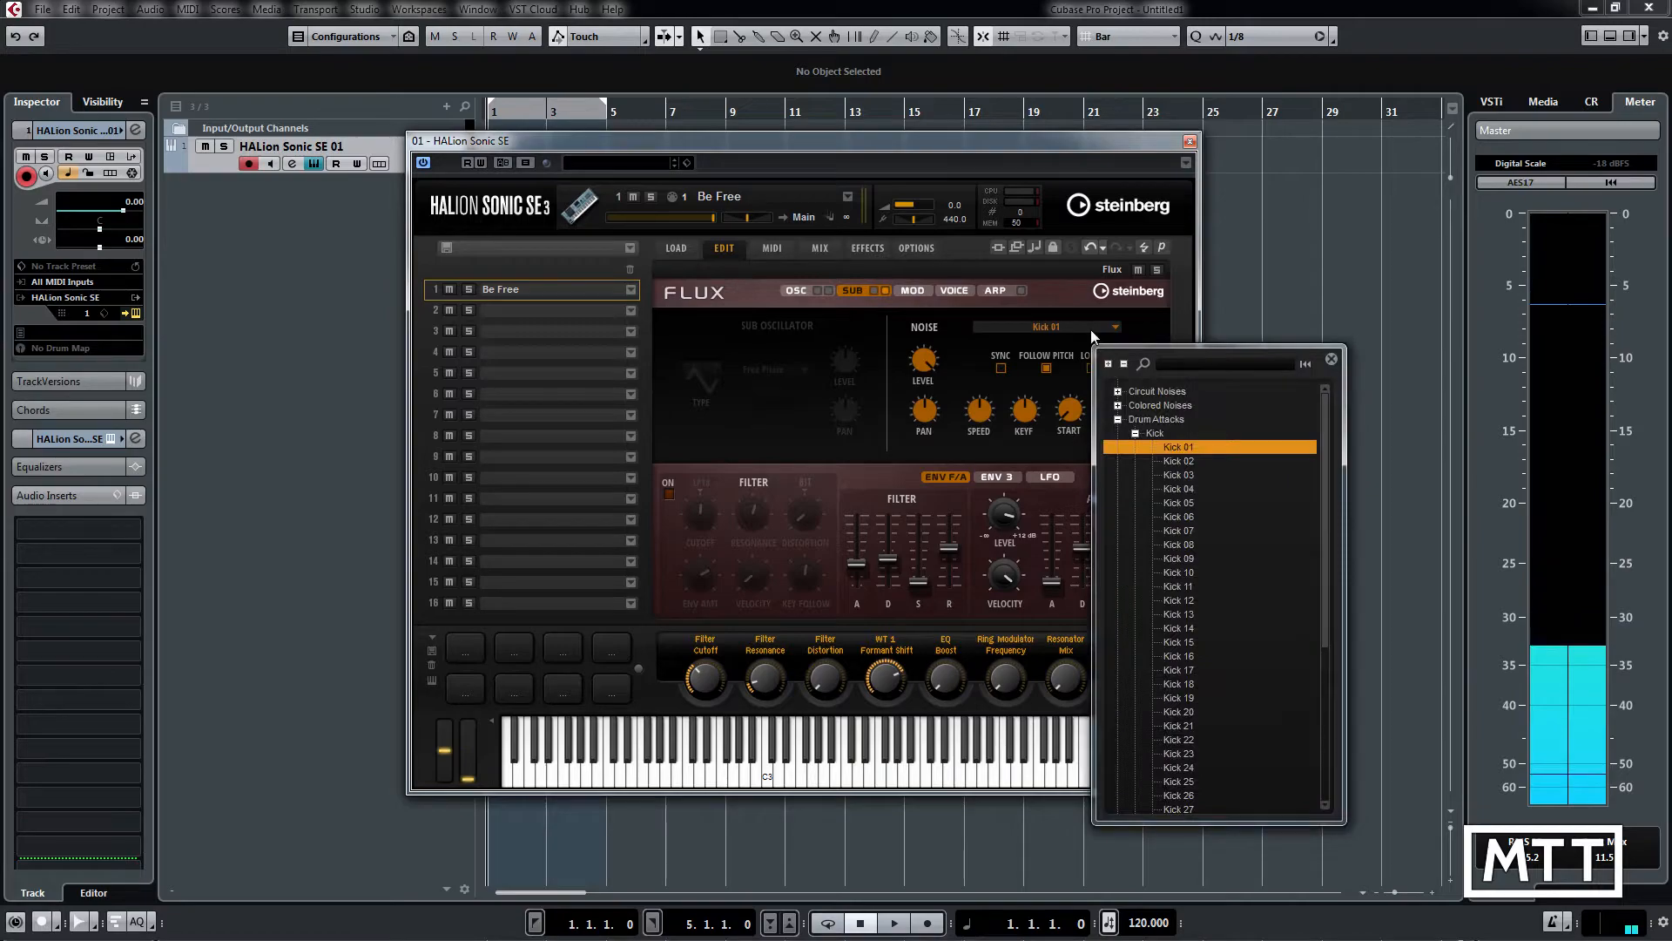
pyautogui.click(1135, 433)
pyautogui.click(1135, 447)
pyautogui.click(1174, 460)
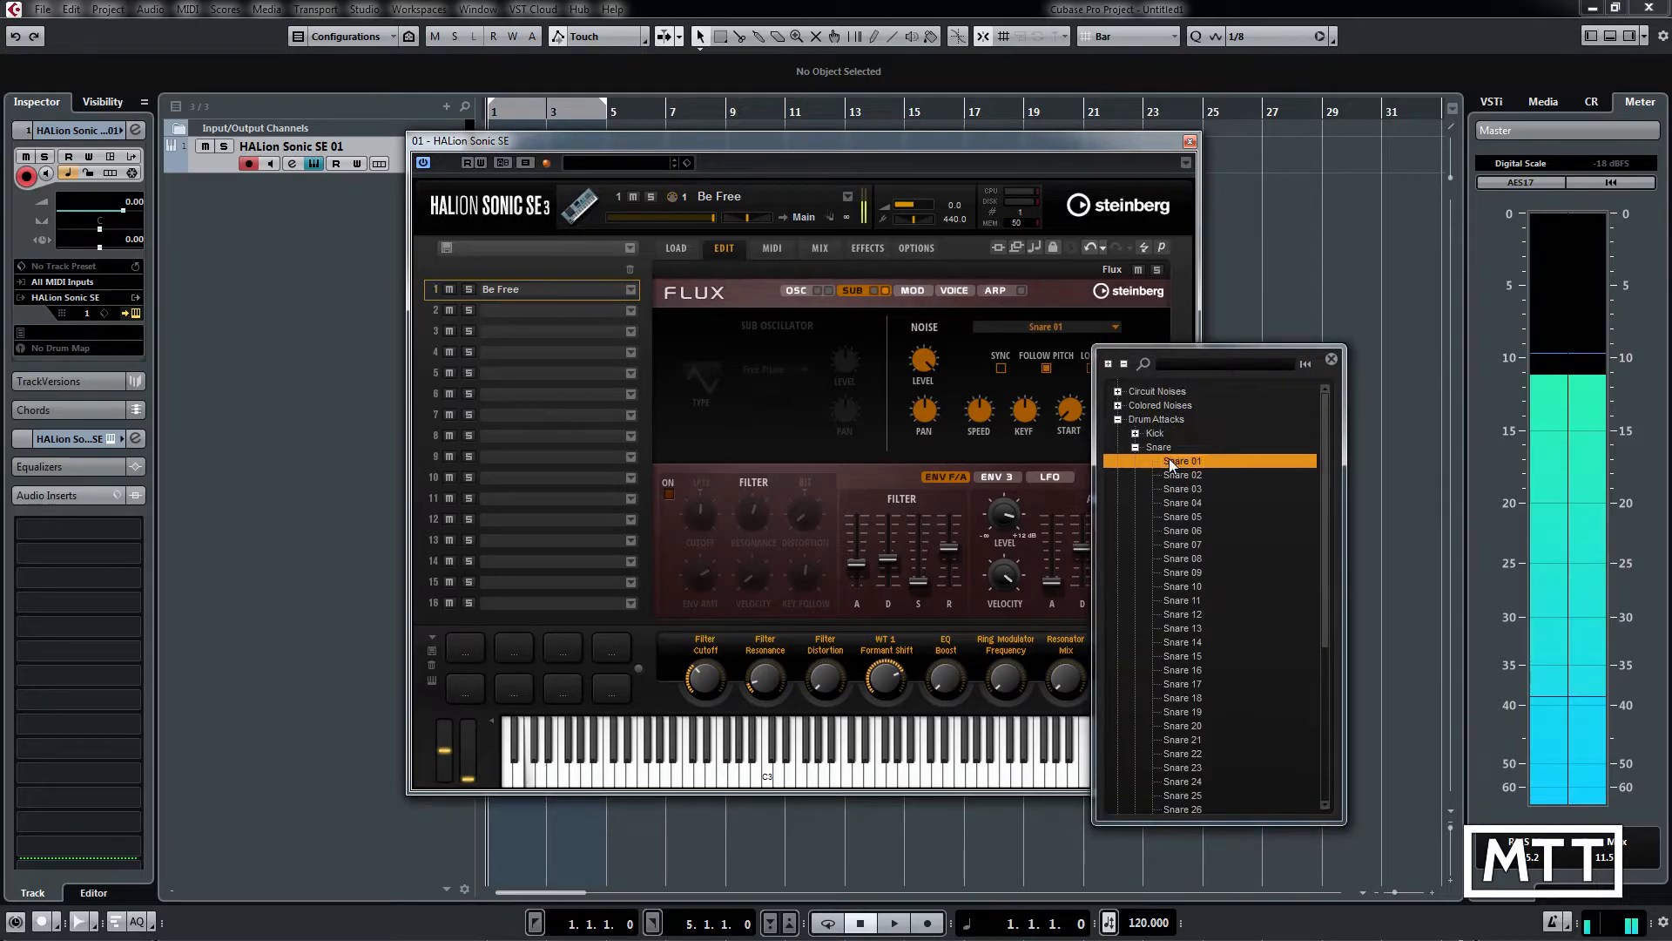
# Set the noise oscillator's sample to Tom 01 from the Drum Attacks toms
pyautogui.click(1135, 447)
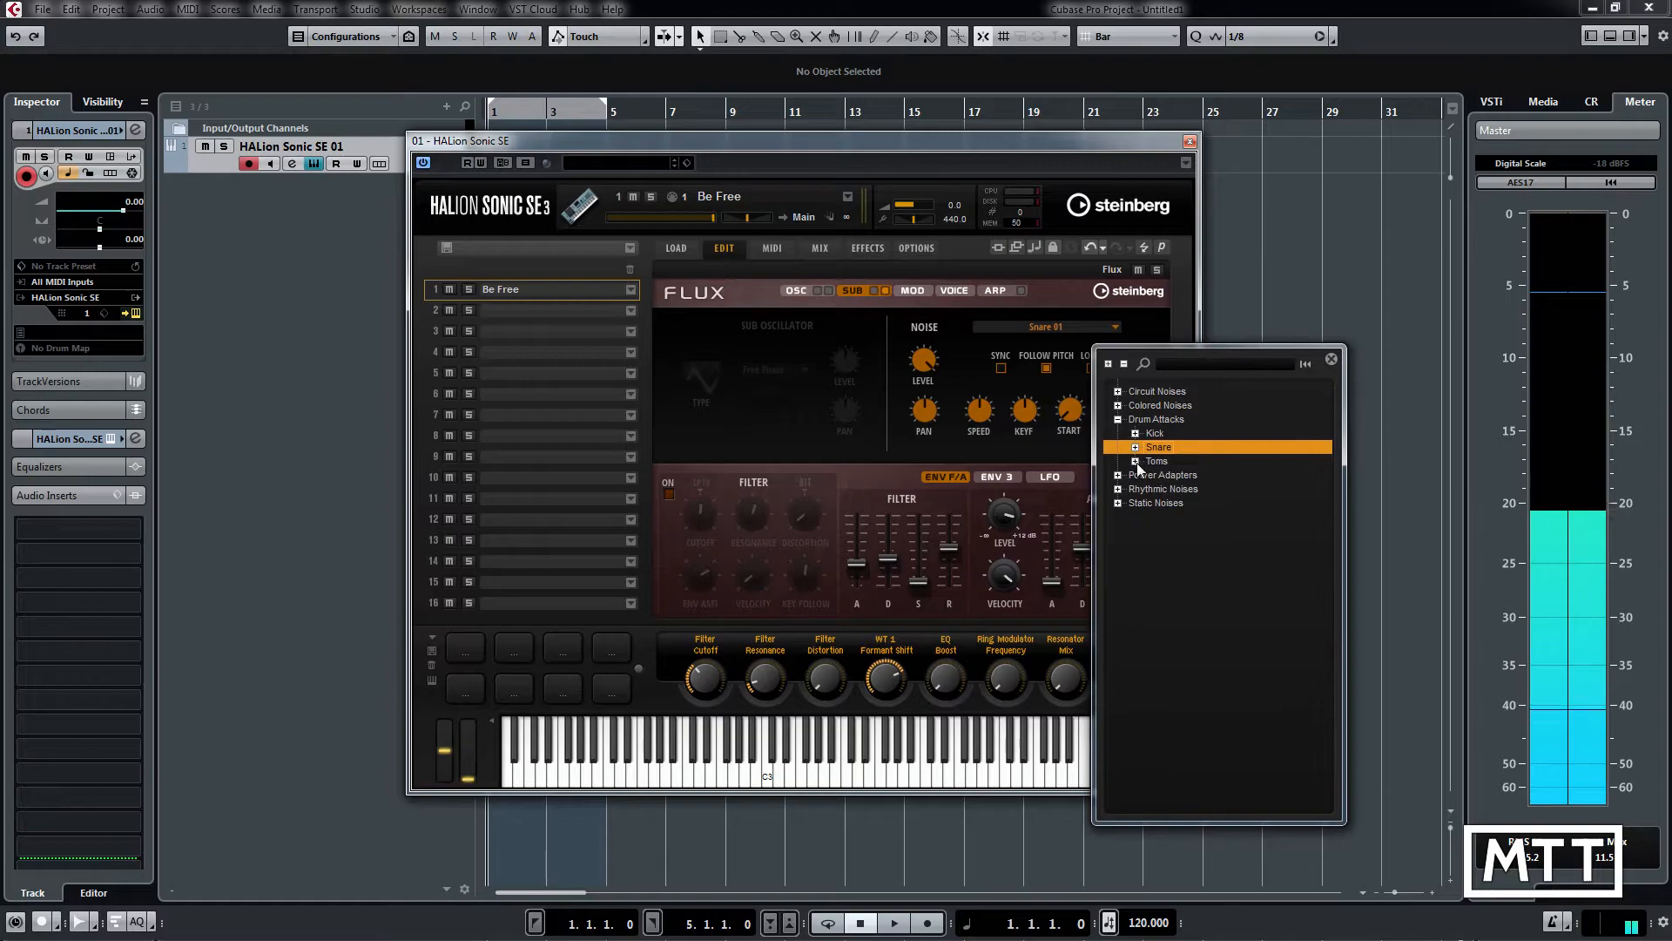
pyautogui.click(1136, 461)
pyautogui.click(1187, 475)
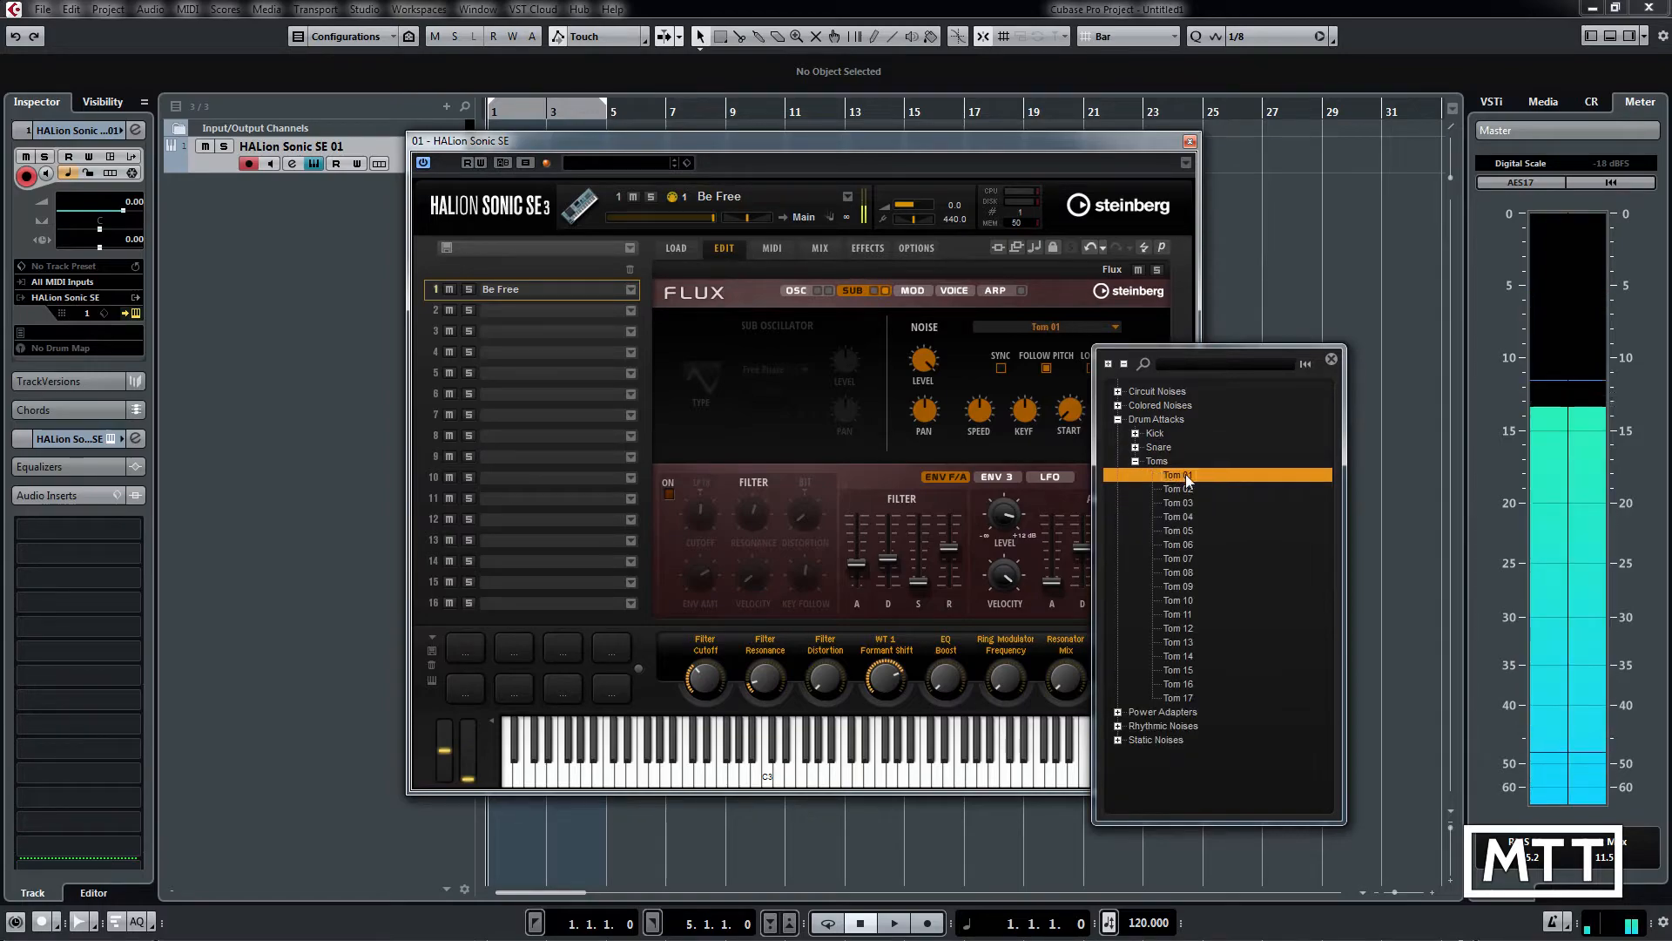
# Browse the noise sample categories, including Power Adapters, Static Noises, Circuit Noises and Colored Noises, and close the sample browser
pyautogui.click(1136, 462)
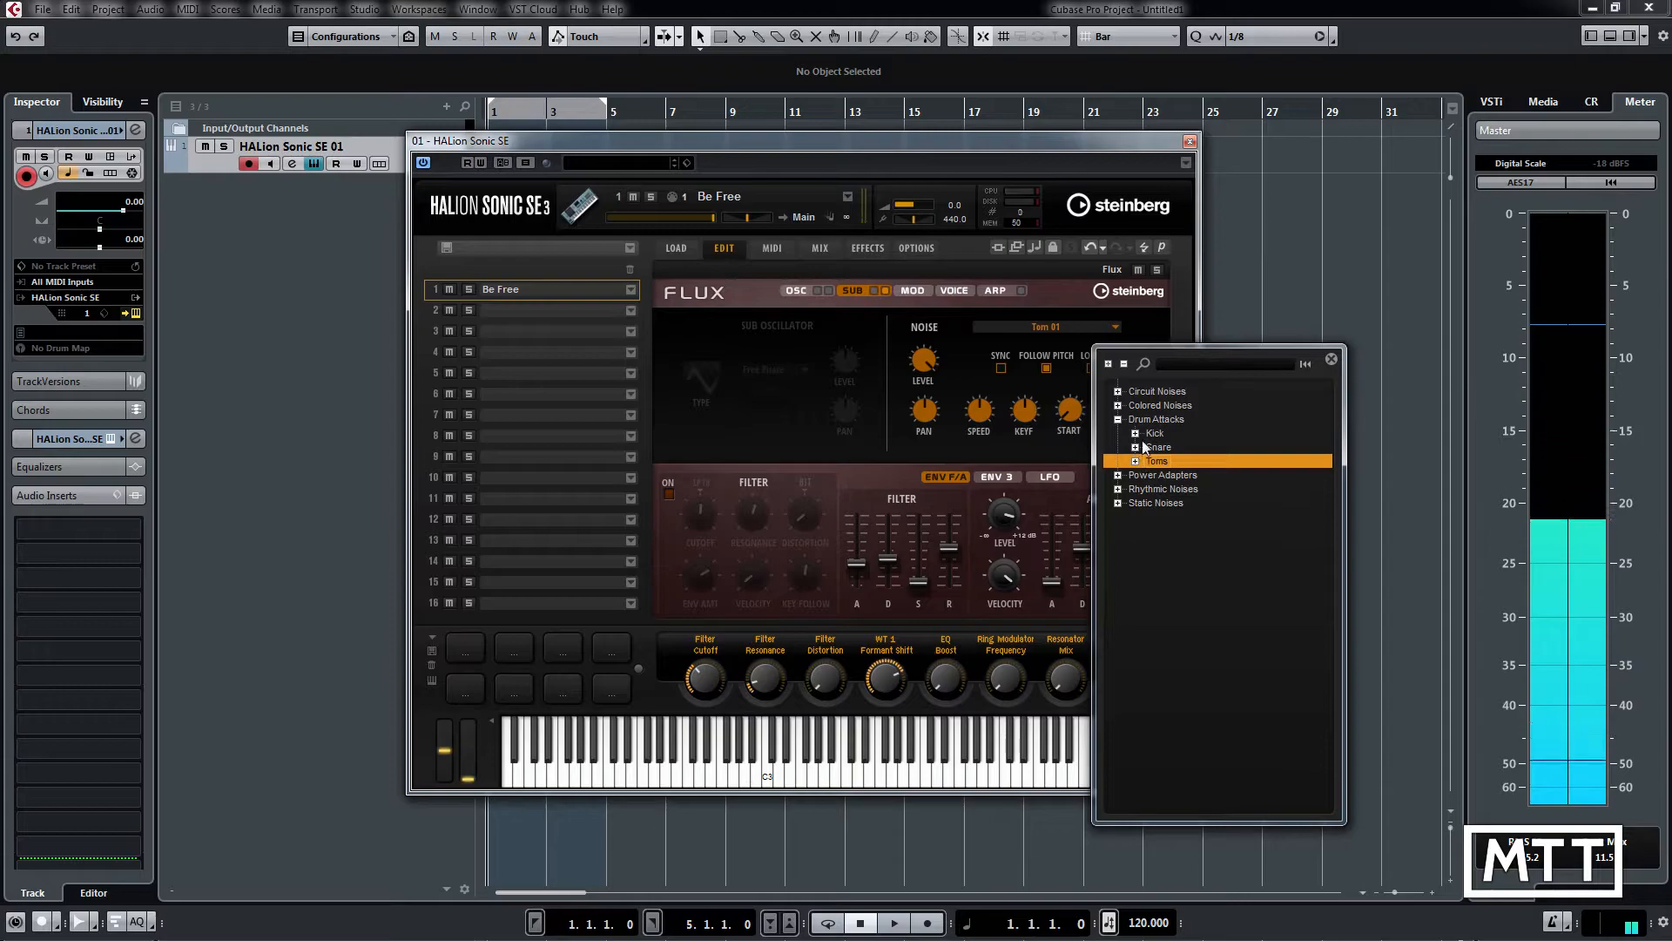
pyautogui.click(1118, 476)
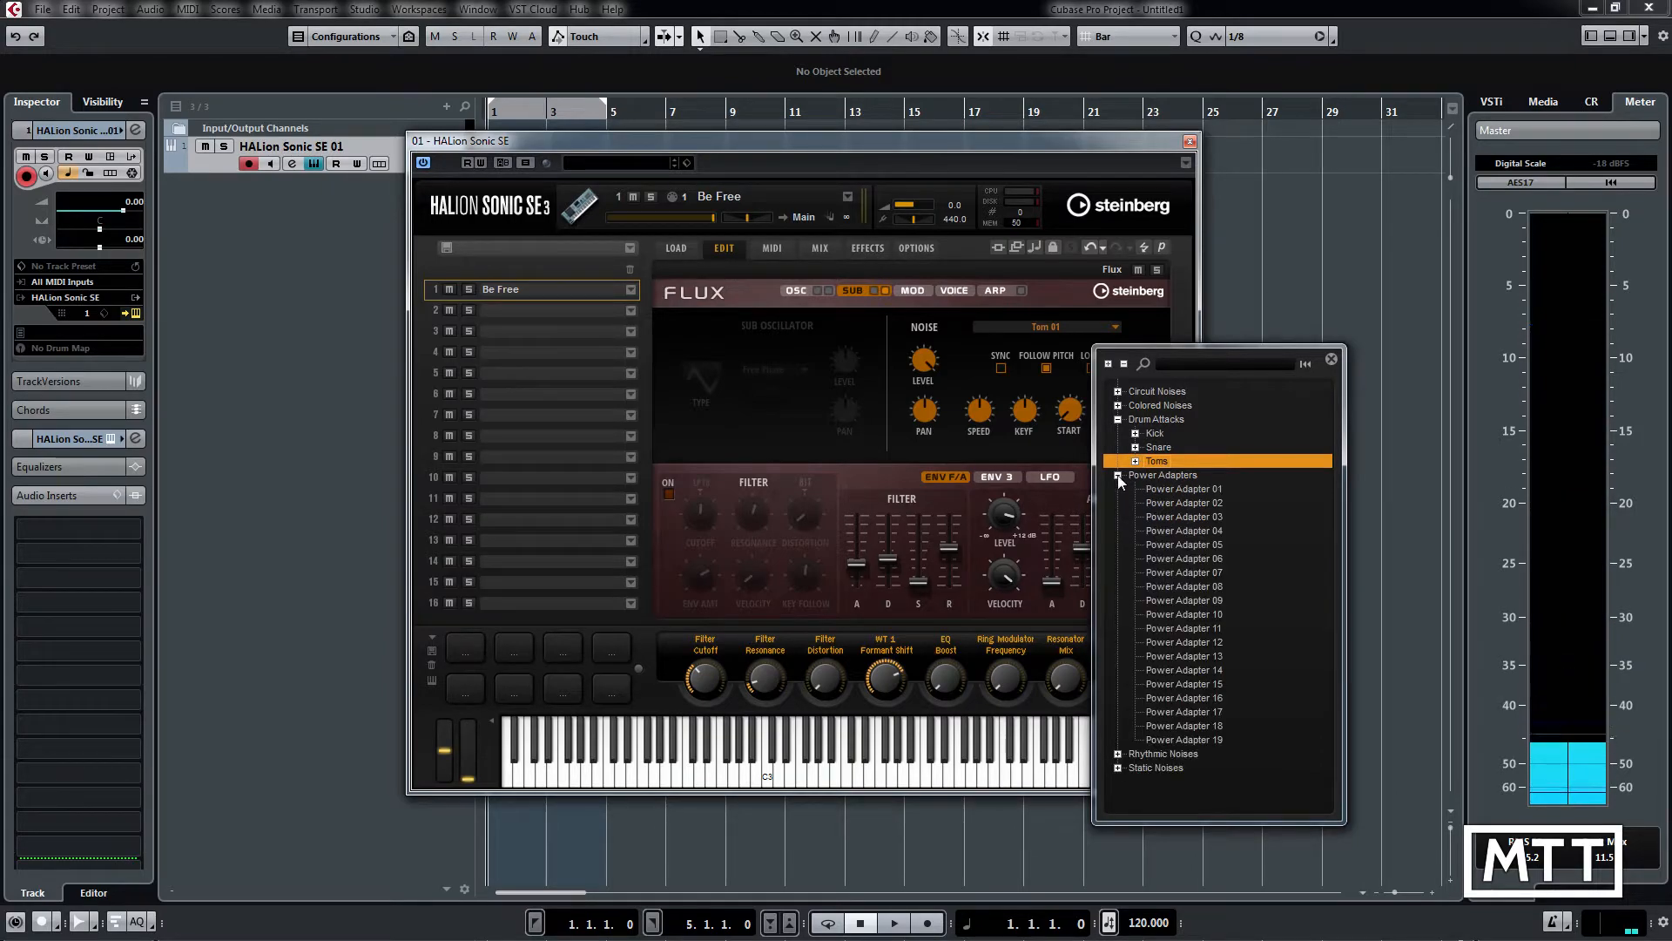
pyautogui.click(1118, 475)
pyautogui.click(1119, 476)
pyautogui.click(1119, 475)
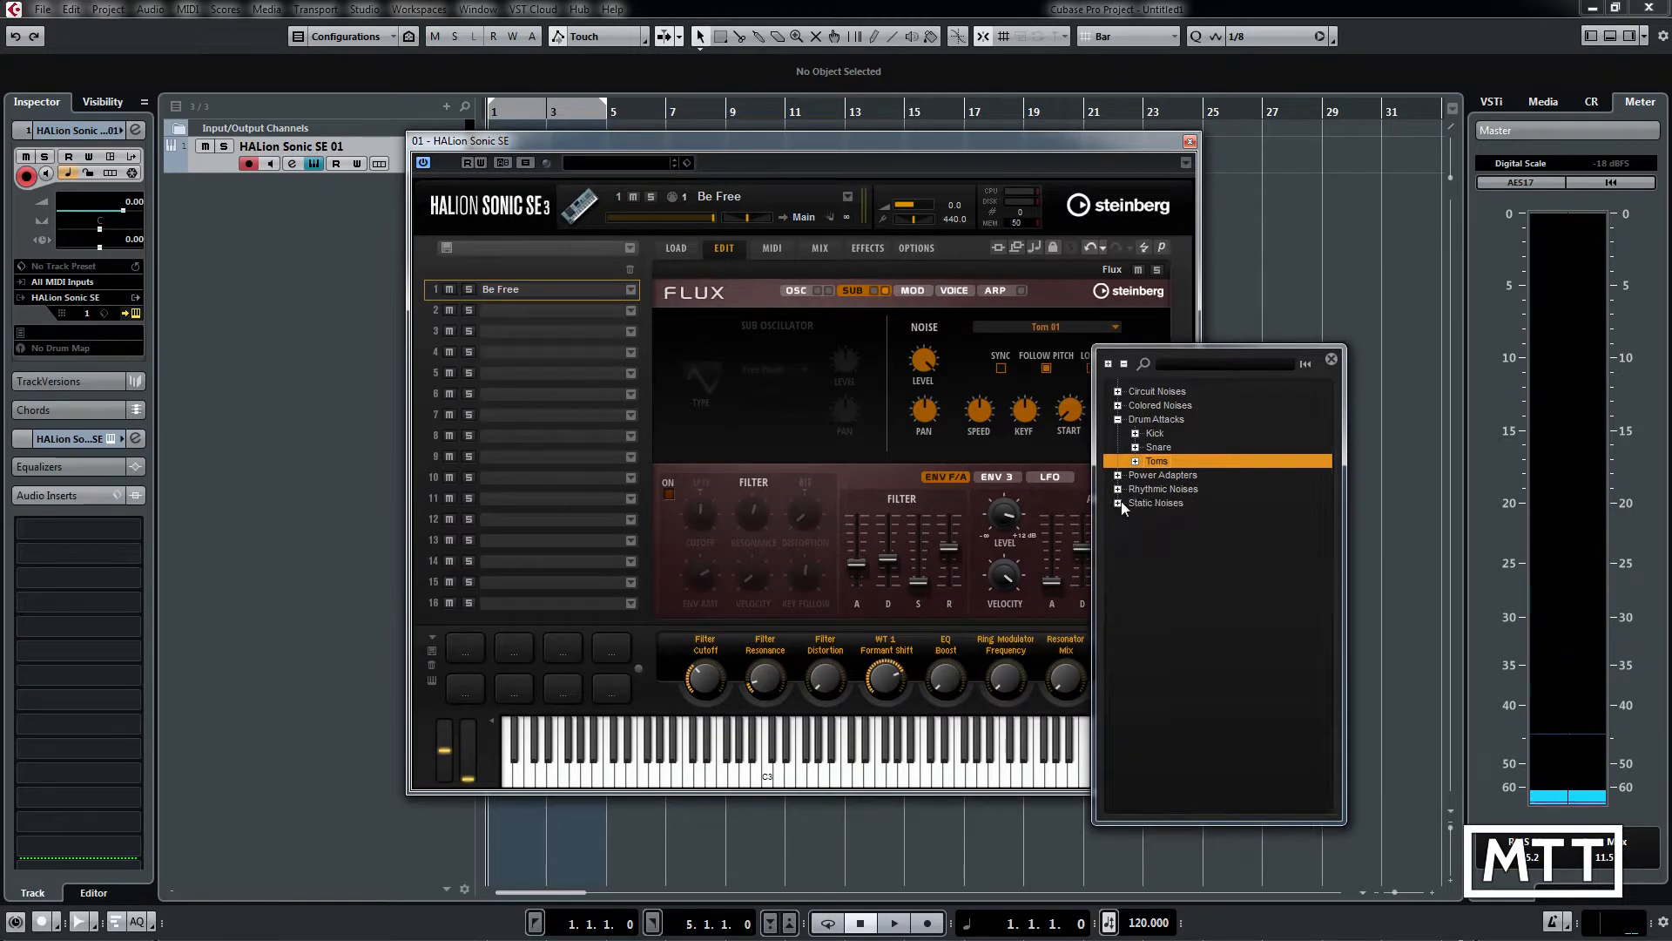
pyautogui.click(1119, 503)
pyautogui.click(1119, 504)
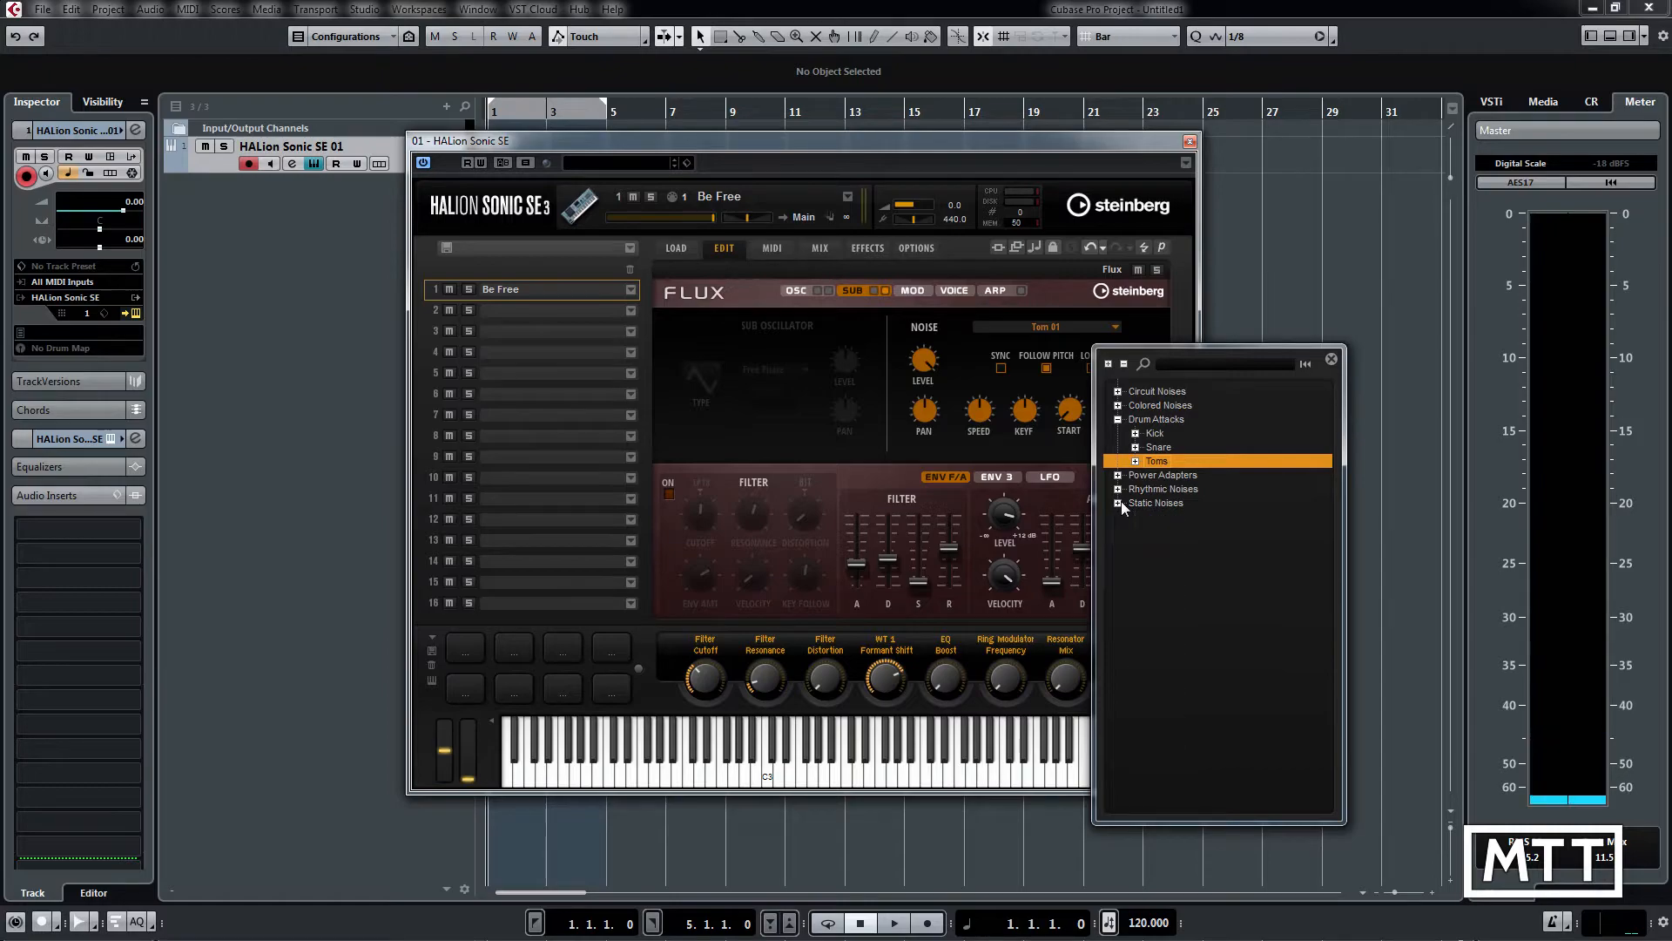
pyautogui.click(1118, 392)
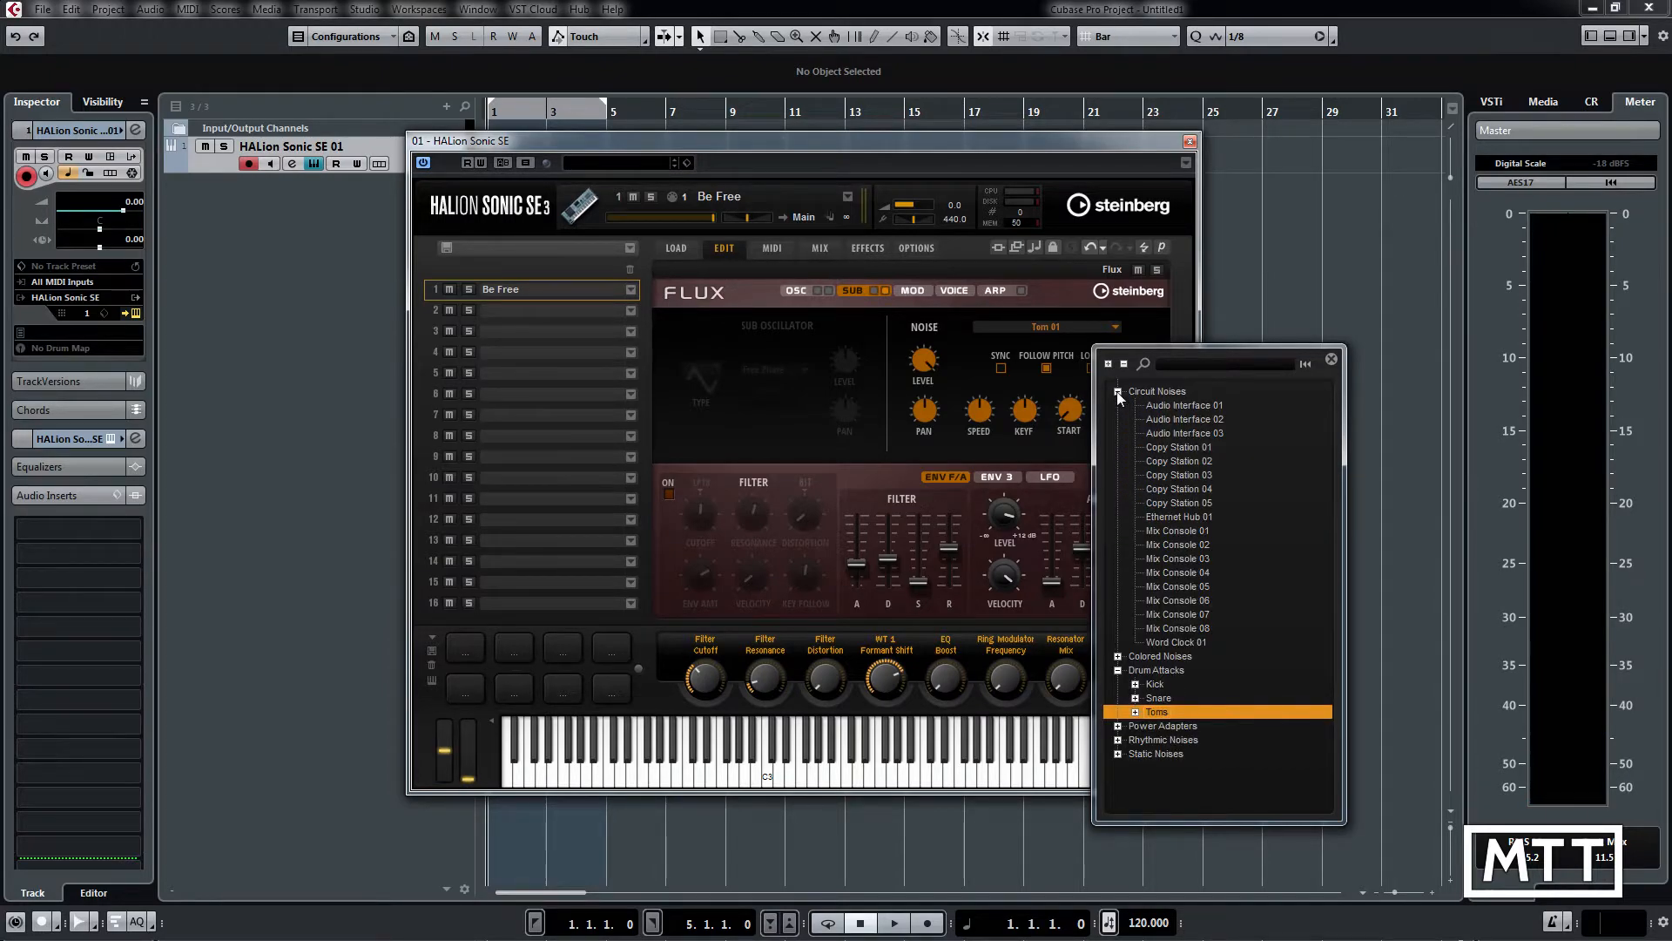
pyautogui.click(1119, 392)
pyautogui.click(1119, 406)
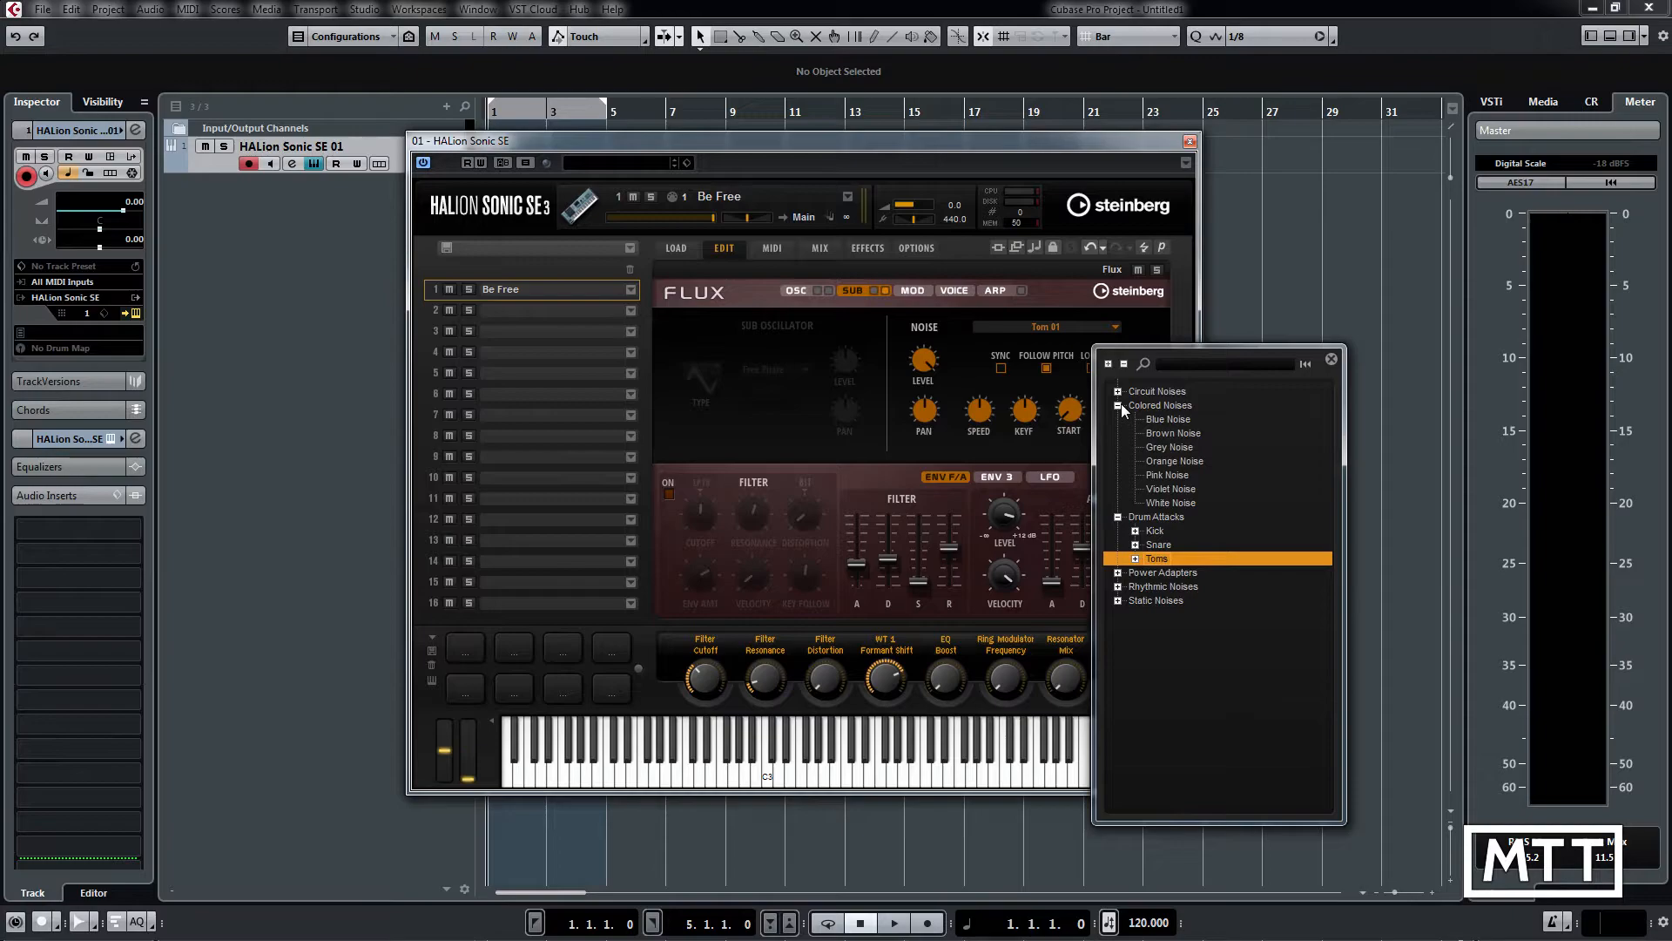
pyautogui.click(1119, 406)
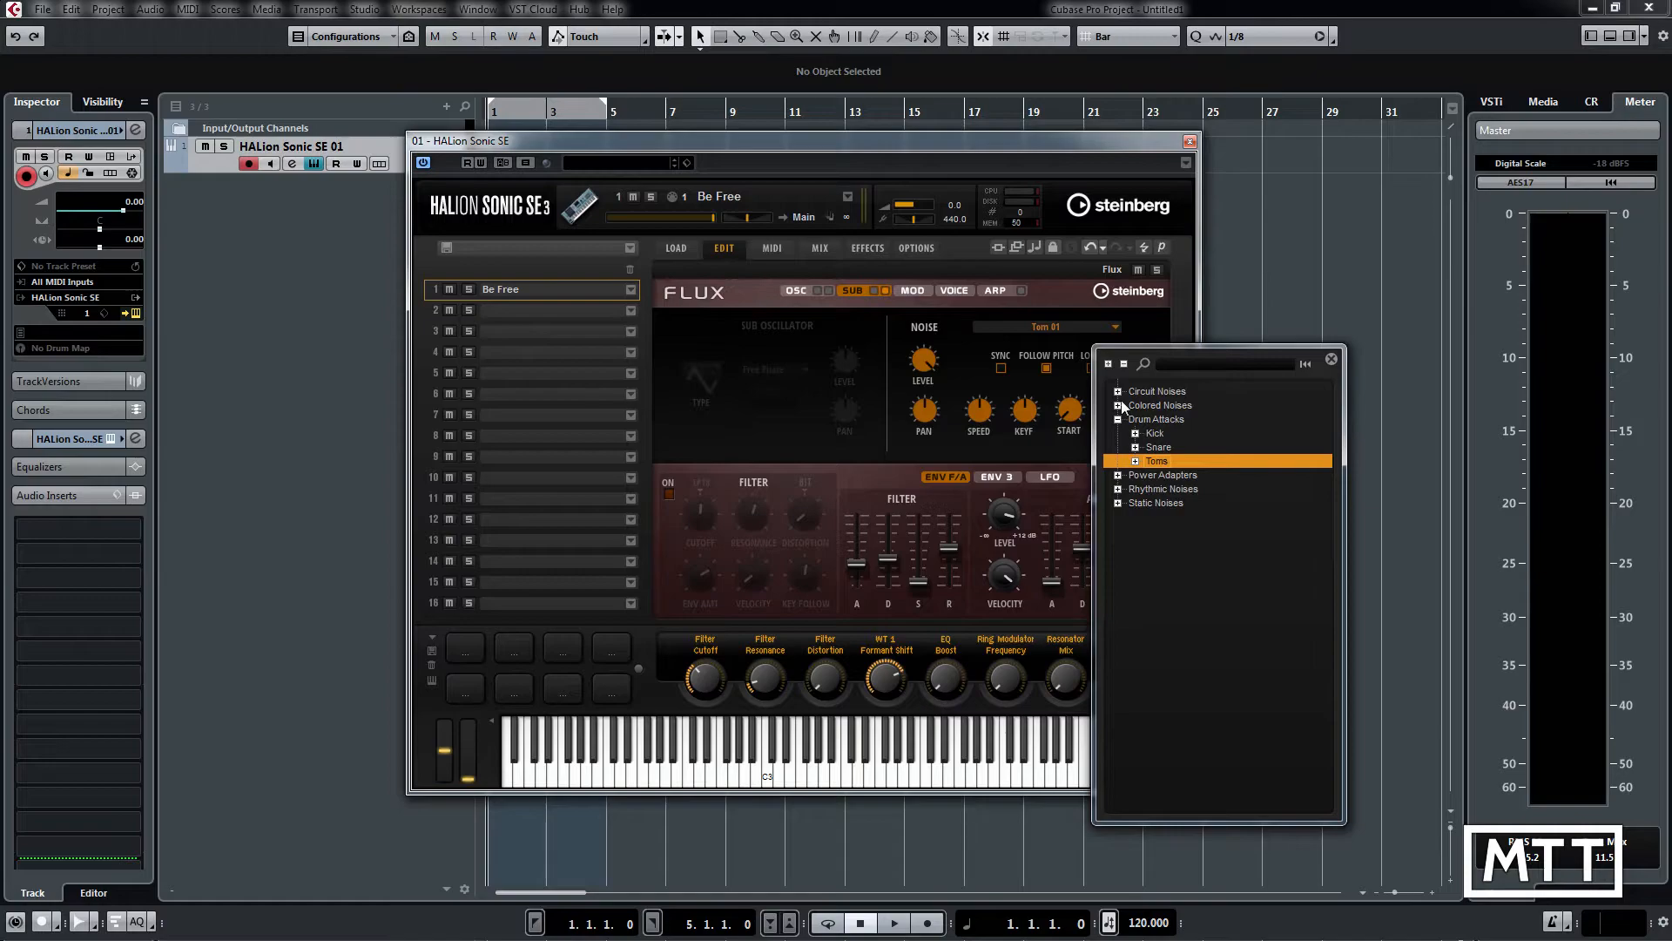
pyautogui.click(1159, 338)
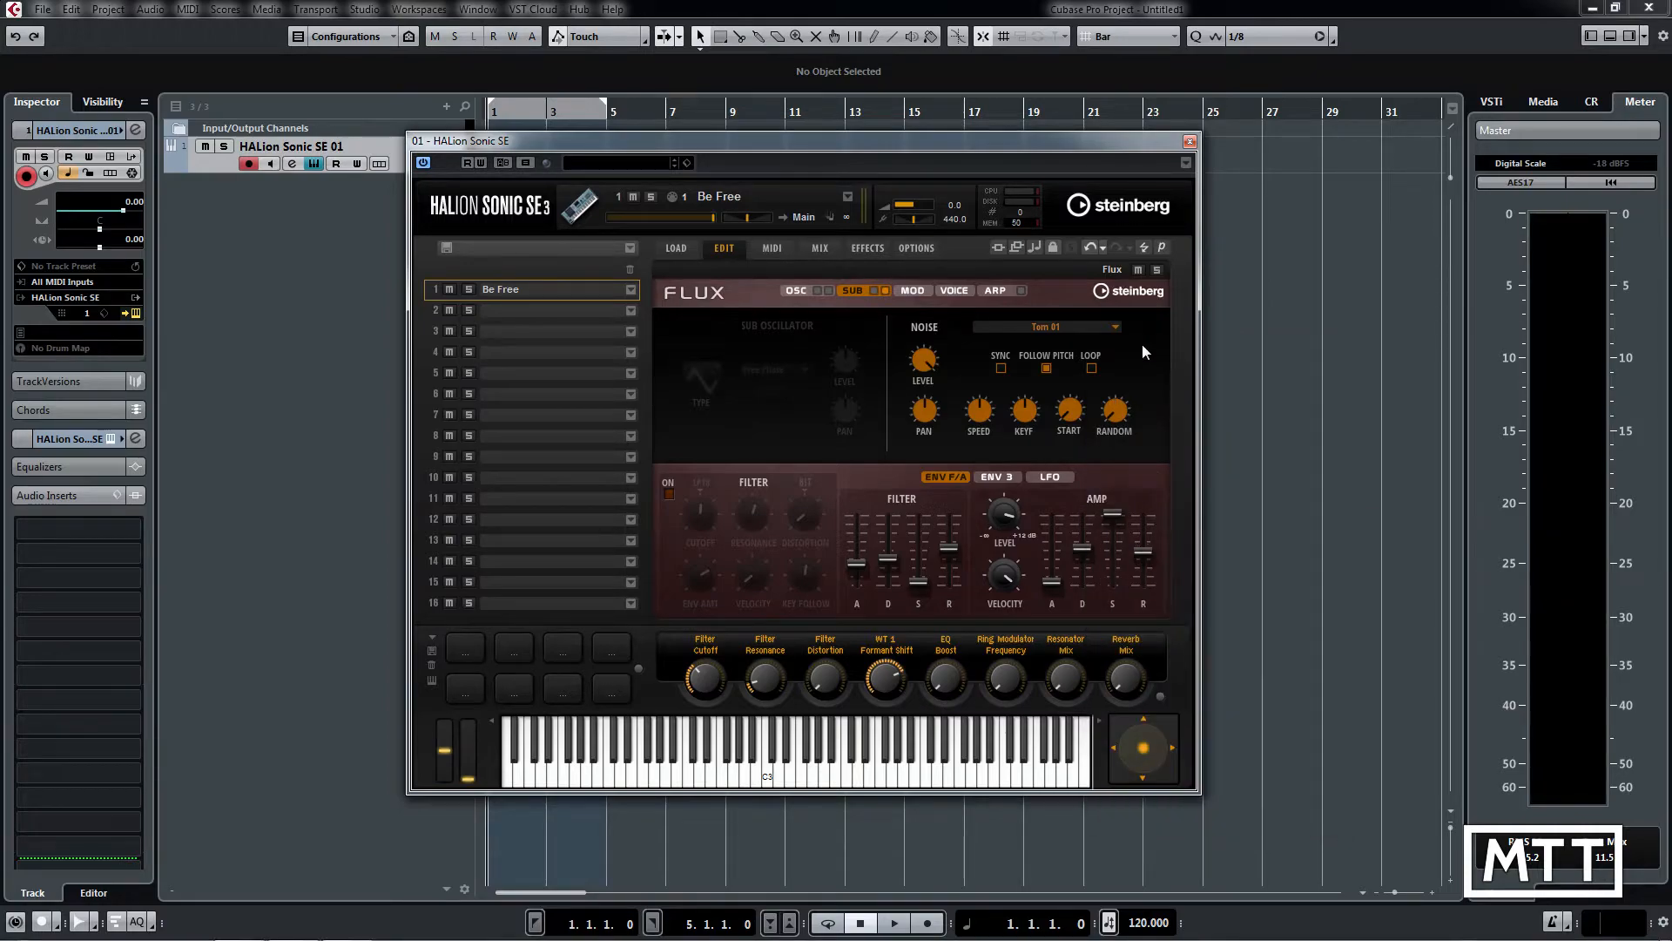
# Replace the noise oscillator with the first wavetable oscillator as the sound source, and activate the arpeggiator
pyautogui.click(882, 291)
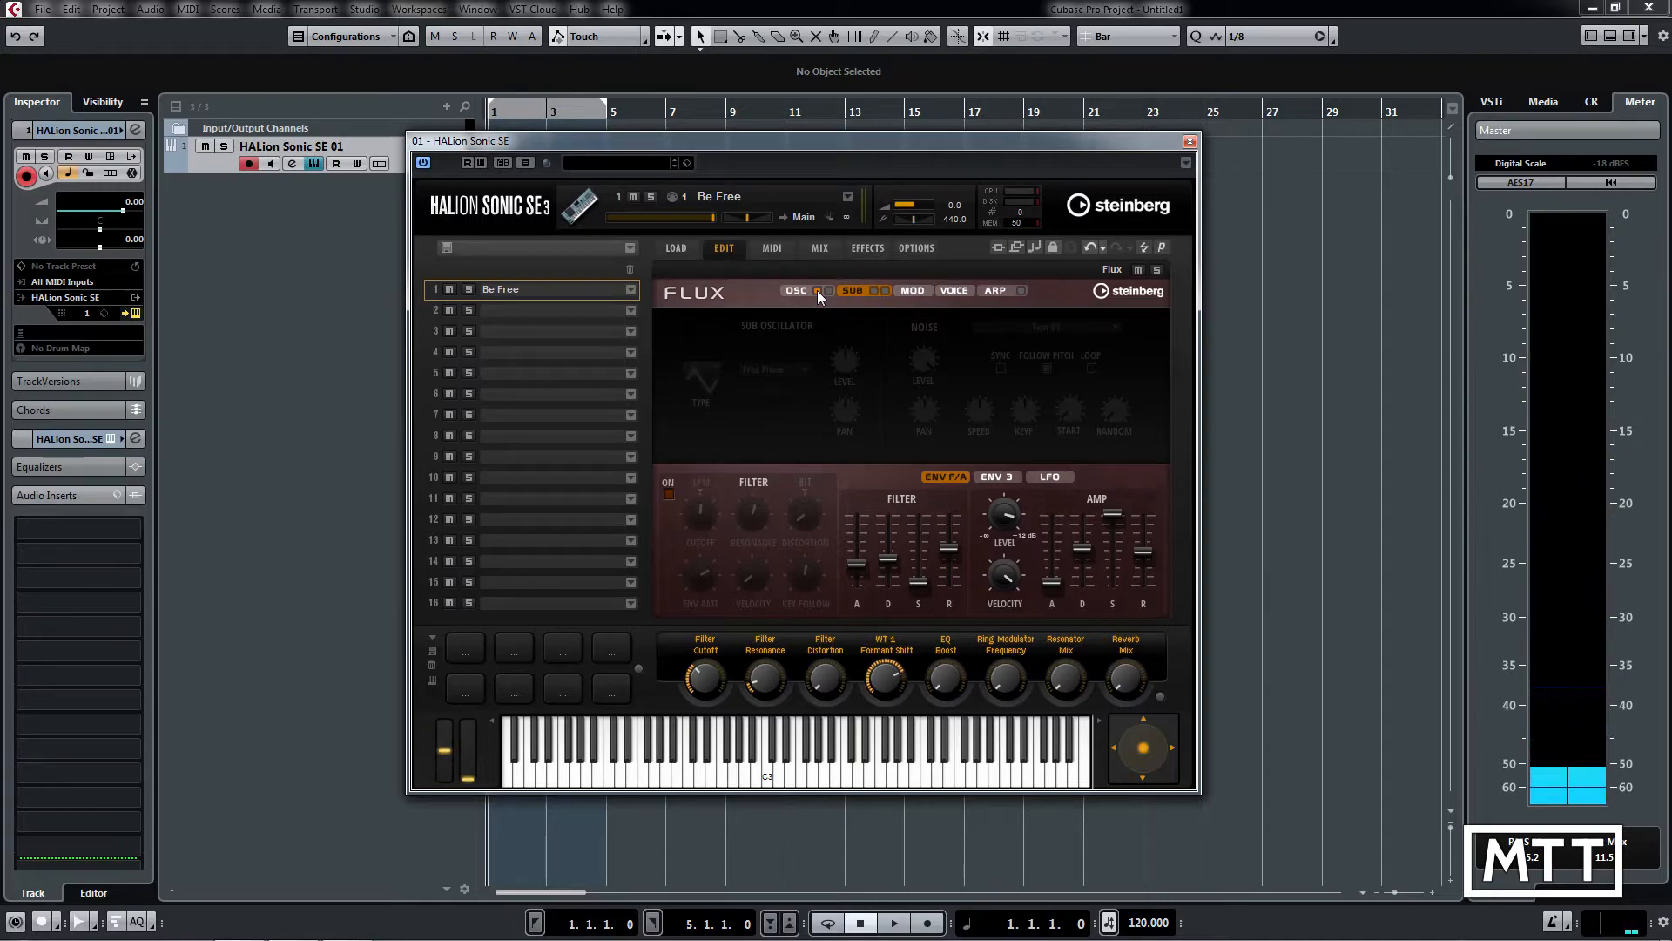
pyautogui.click(1001, 291)
pyautogui.click(1021, 290)
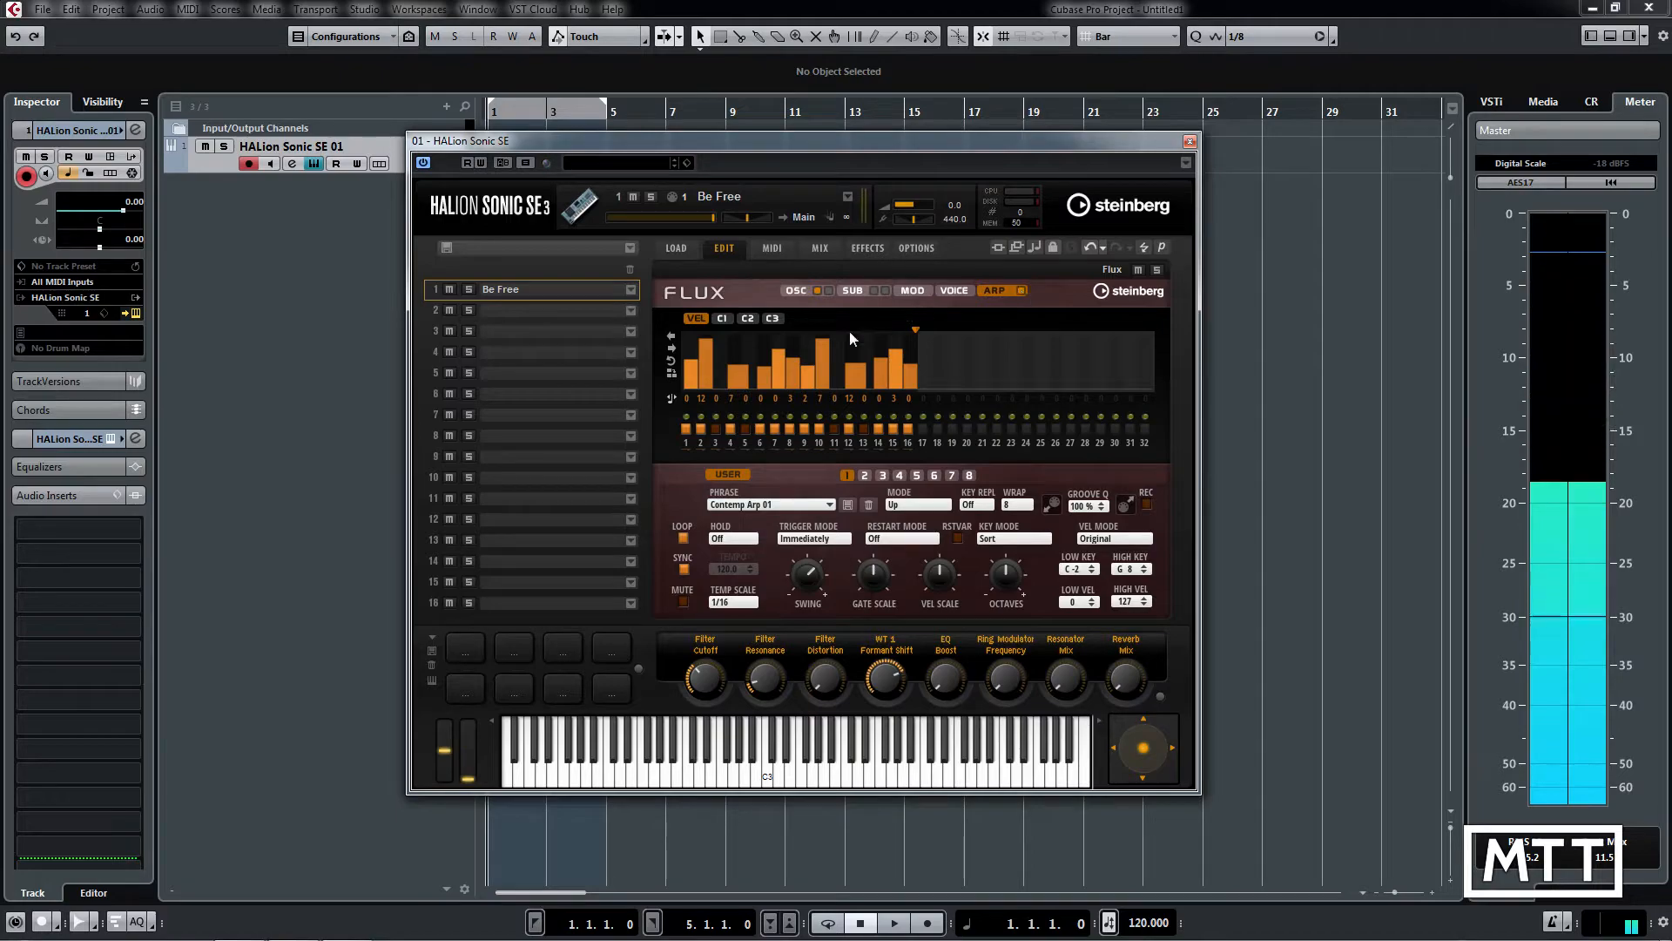
# Enable the filter and raise the EQ Boost while the arpeggio plays, and return to the arpeggiator settings
pyautogui.click(794, 290)
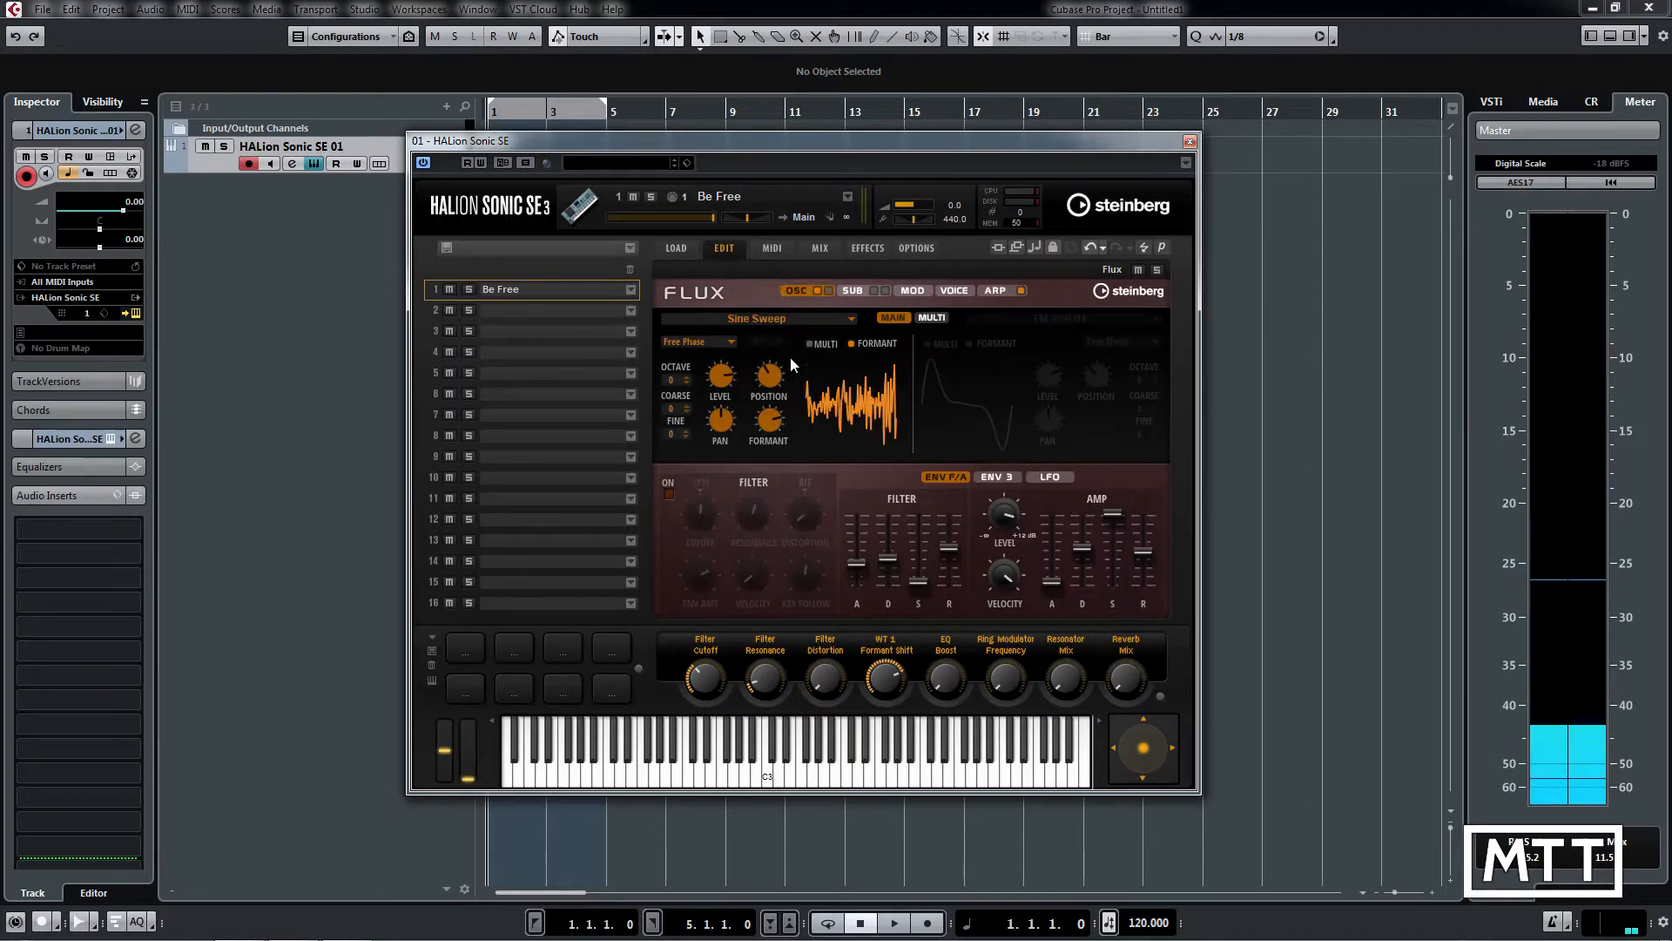
pyautogui.click(995, 290)
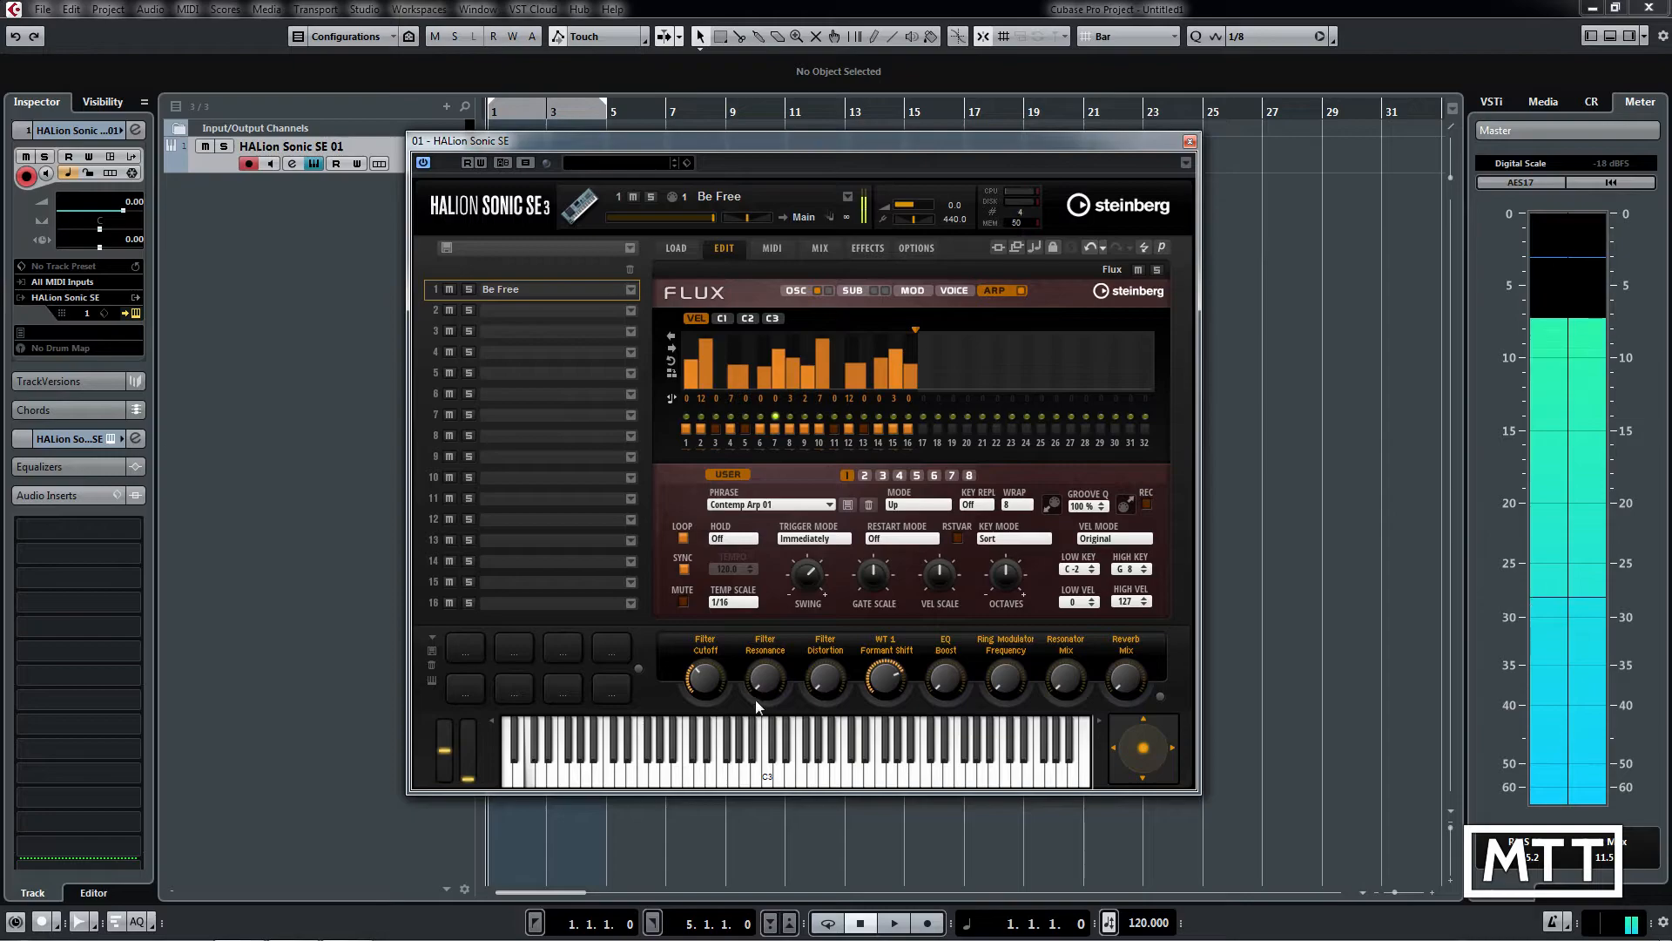
pyautogui.click(796, 293)
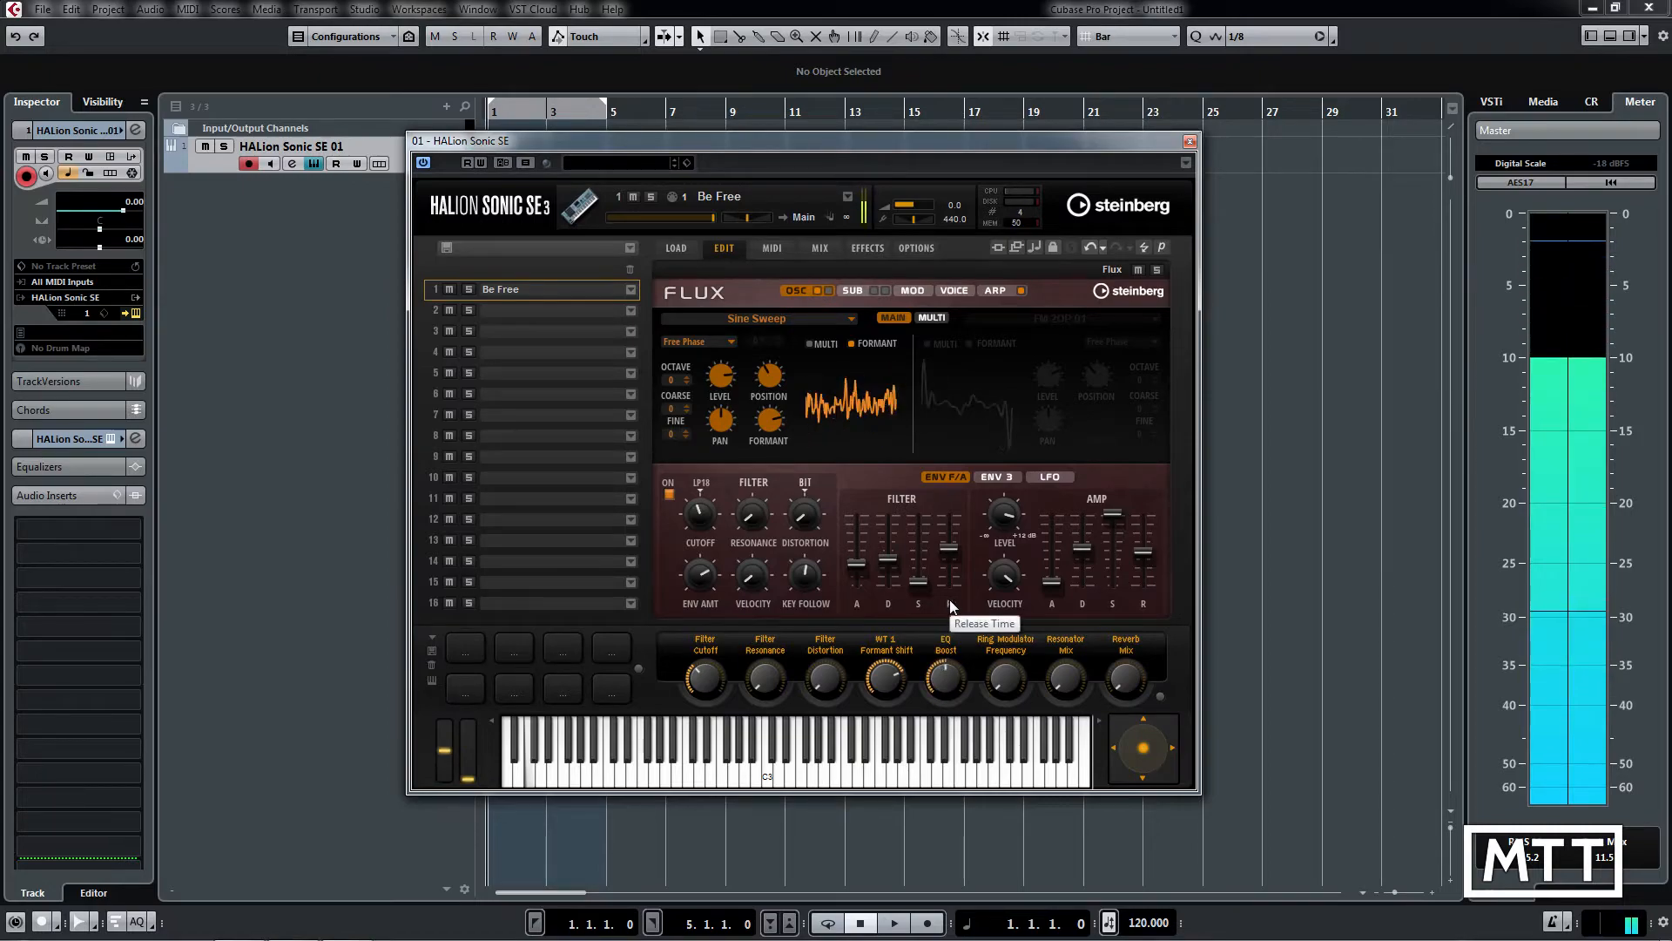
pyautogui.click(985, 291)
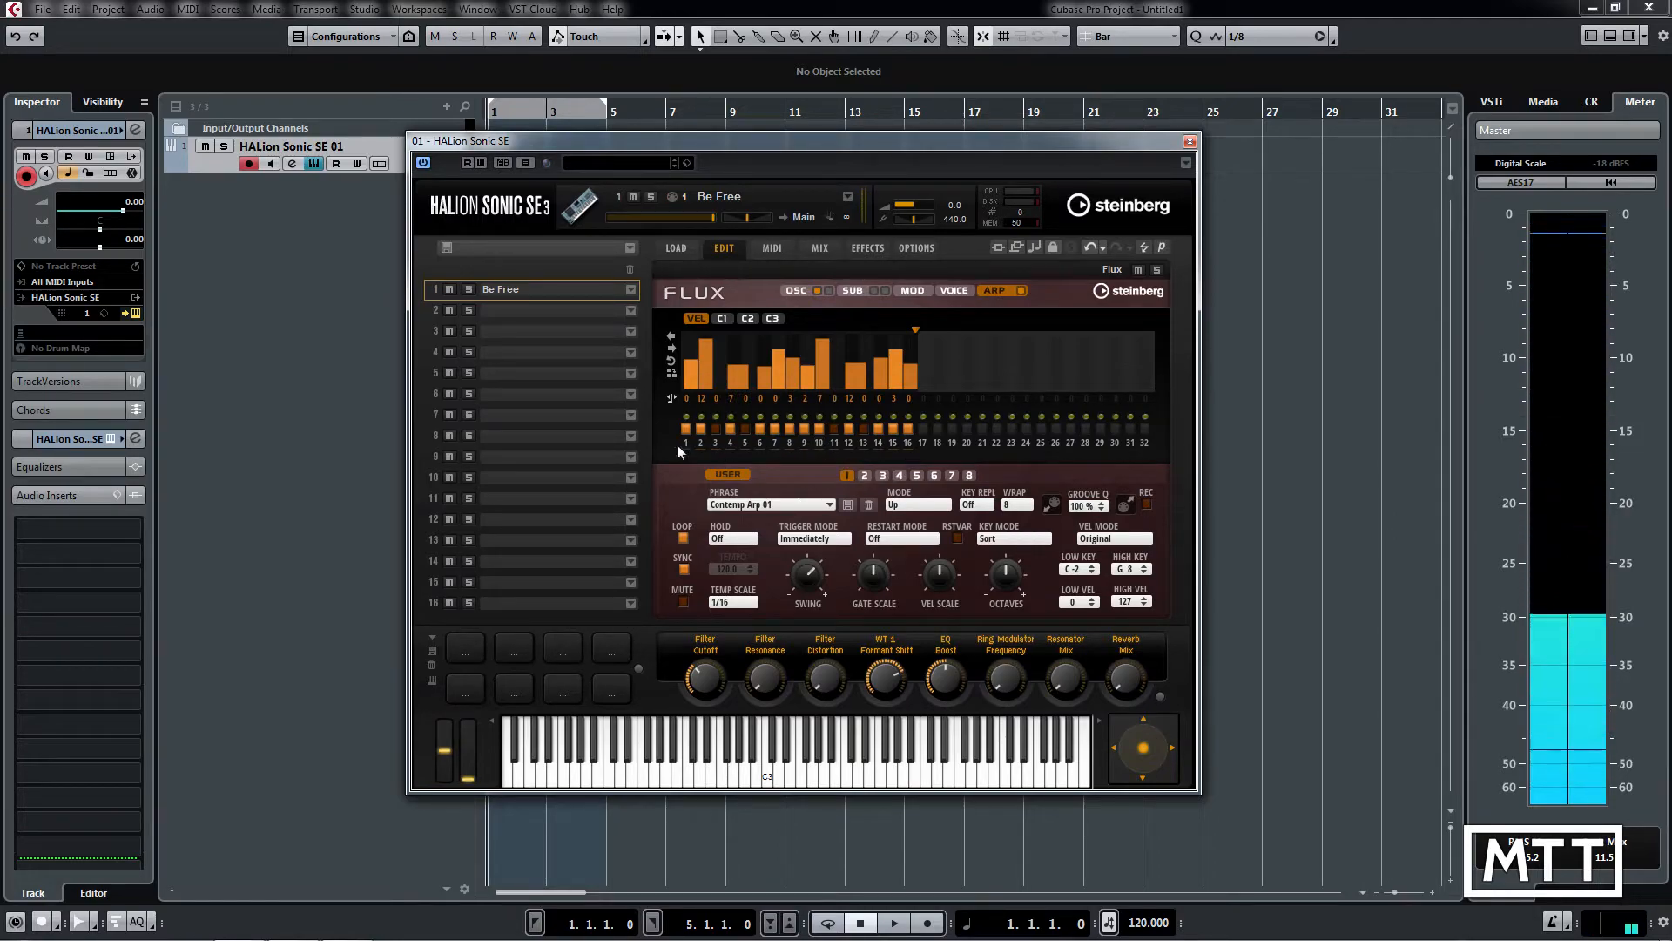
# Try the arpeggio pattern at a length of 4 steps, restore it to 16, and switch off step 7
pyautogui.moveTo(701, 364)
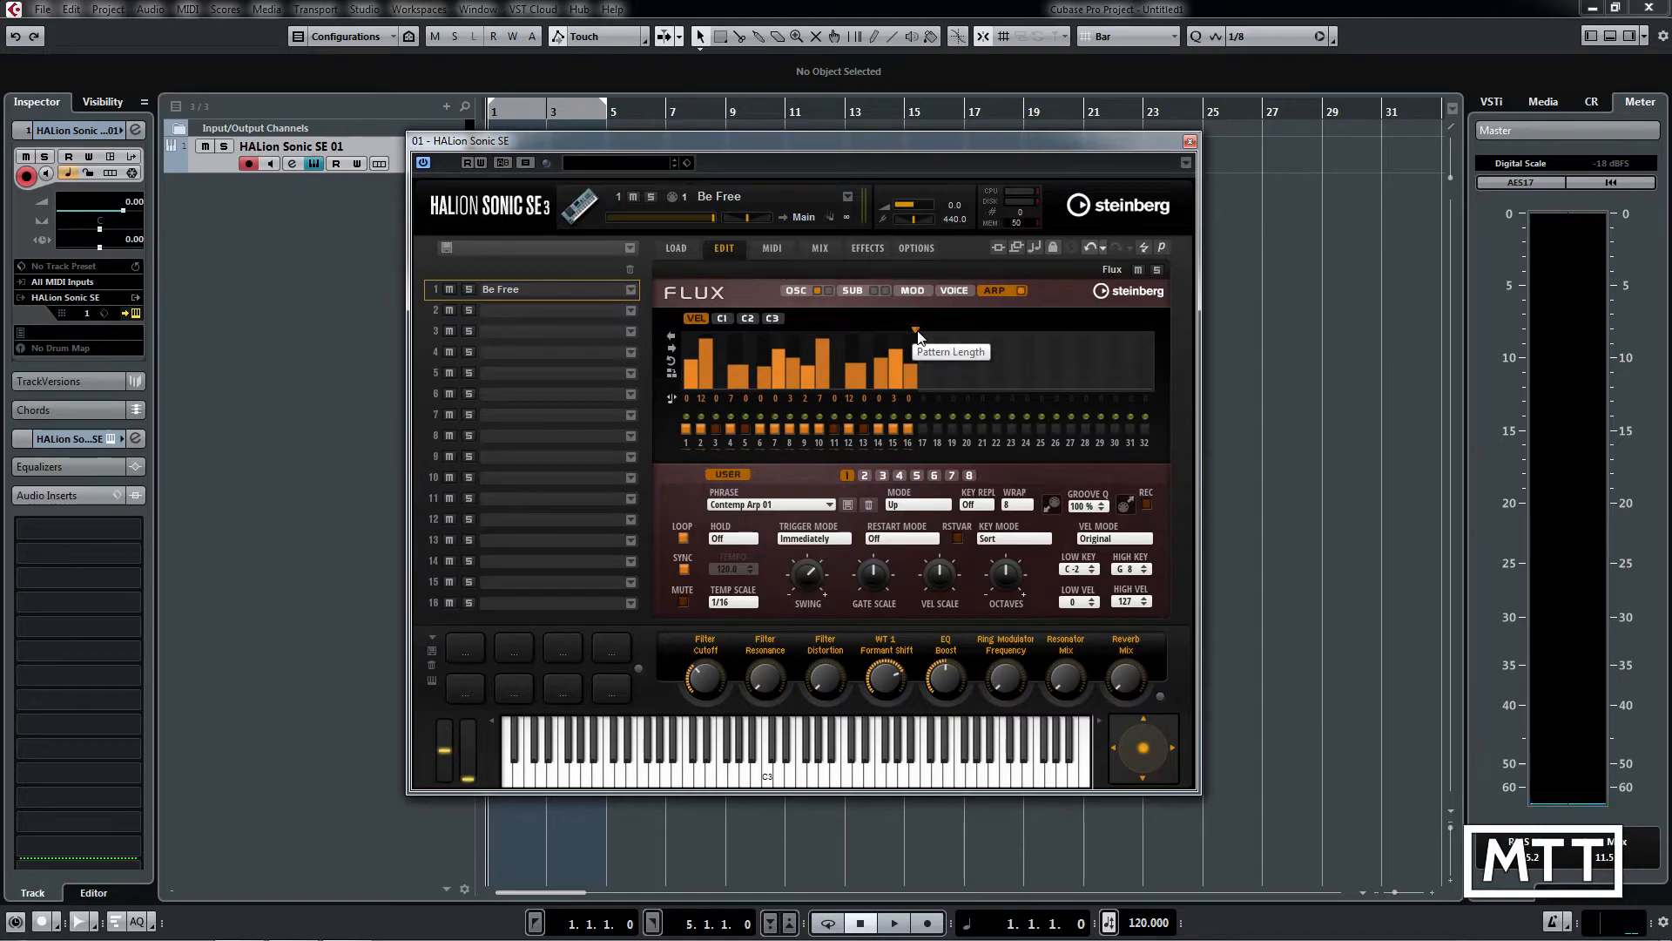
pyautogui.moveTo(915, 330); pyautogui.dragTo(737, 334)
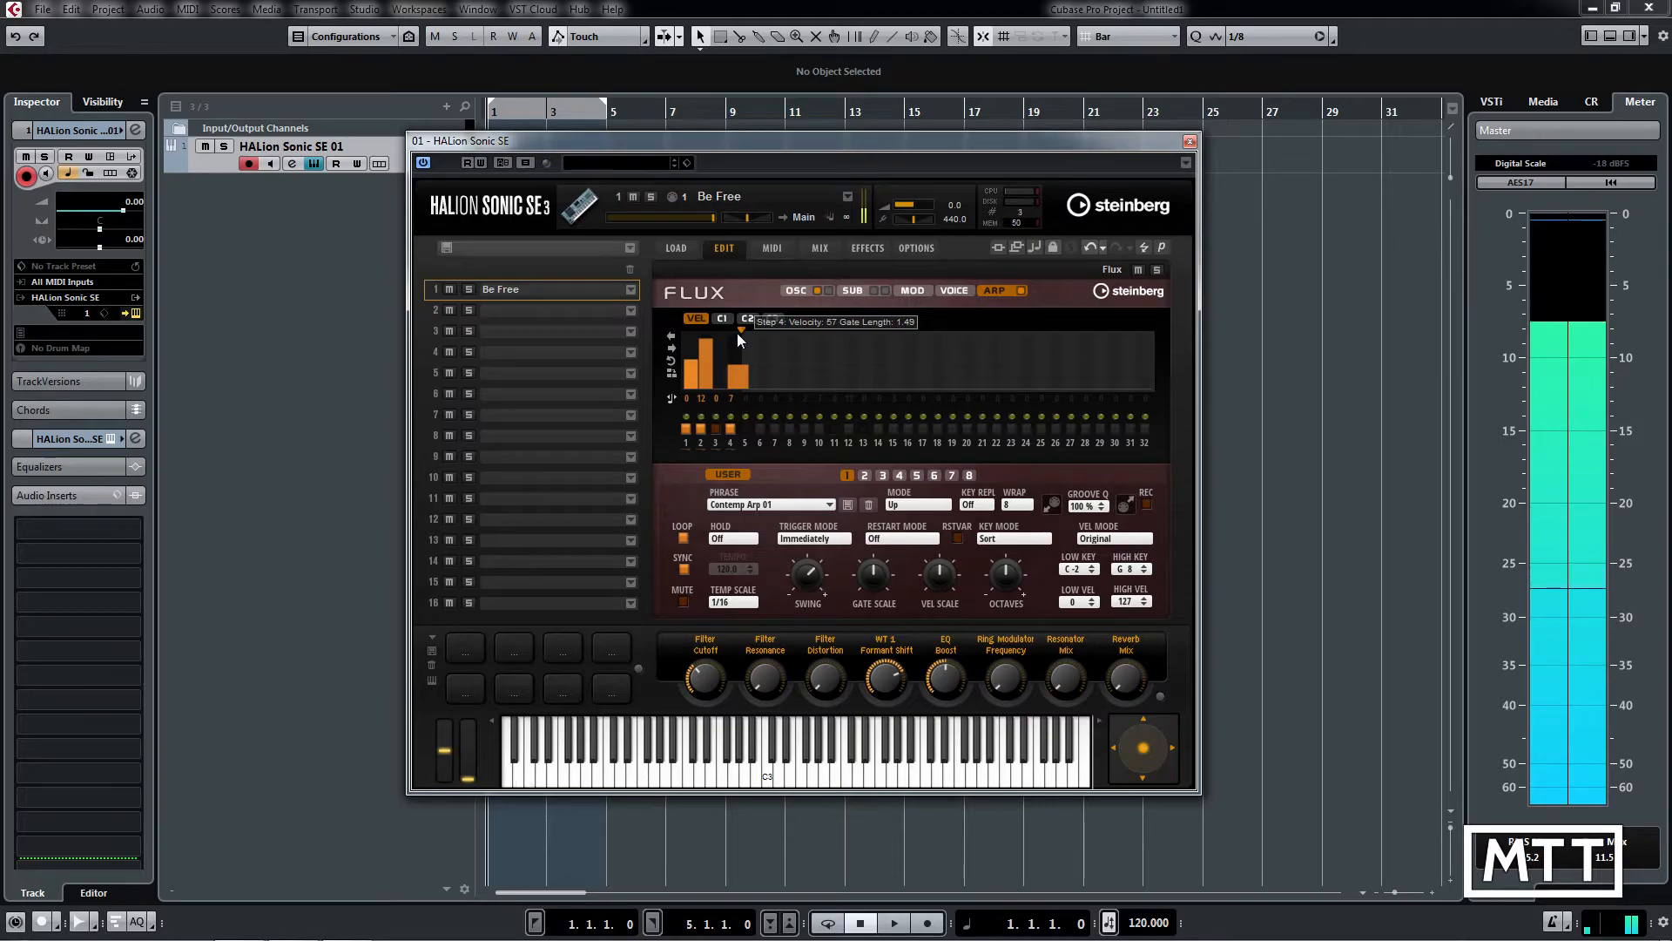
pyautogui.moveTo(737, 333); pyautogui.dragTo(909, 332)
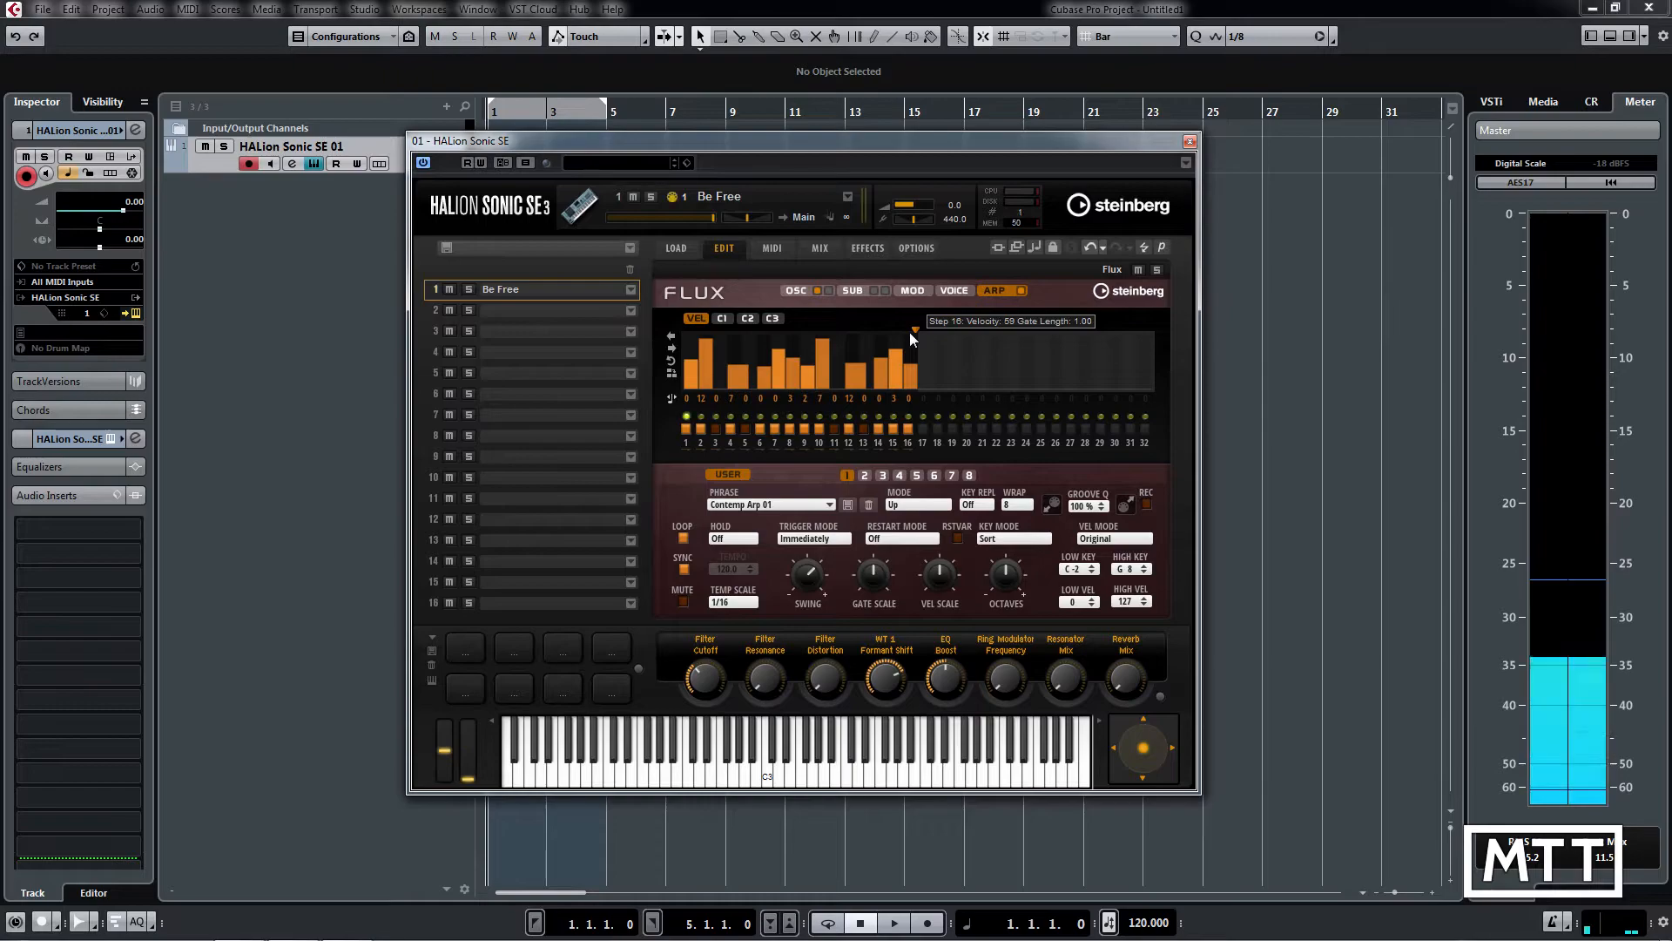
pyautogui.click(775, 429)
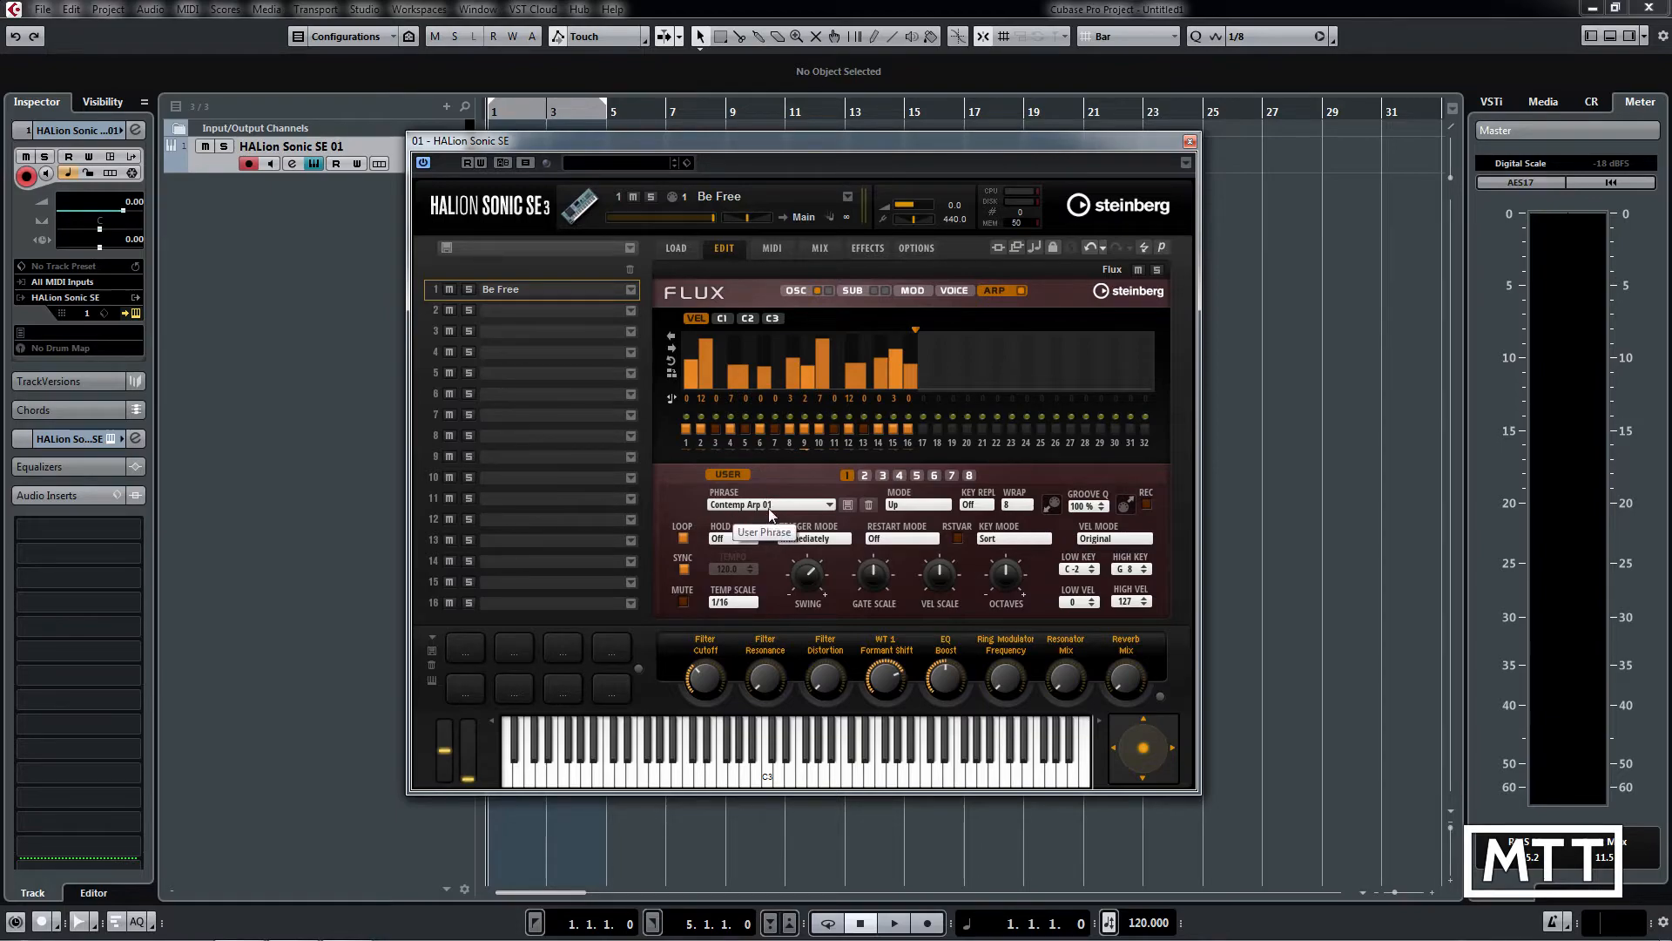
# Set the arpeggiator phrase to Dance Arp 01 after browsing the Contemp Arp and Control Arp groups
pyautogui.click(812, 505)
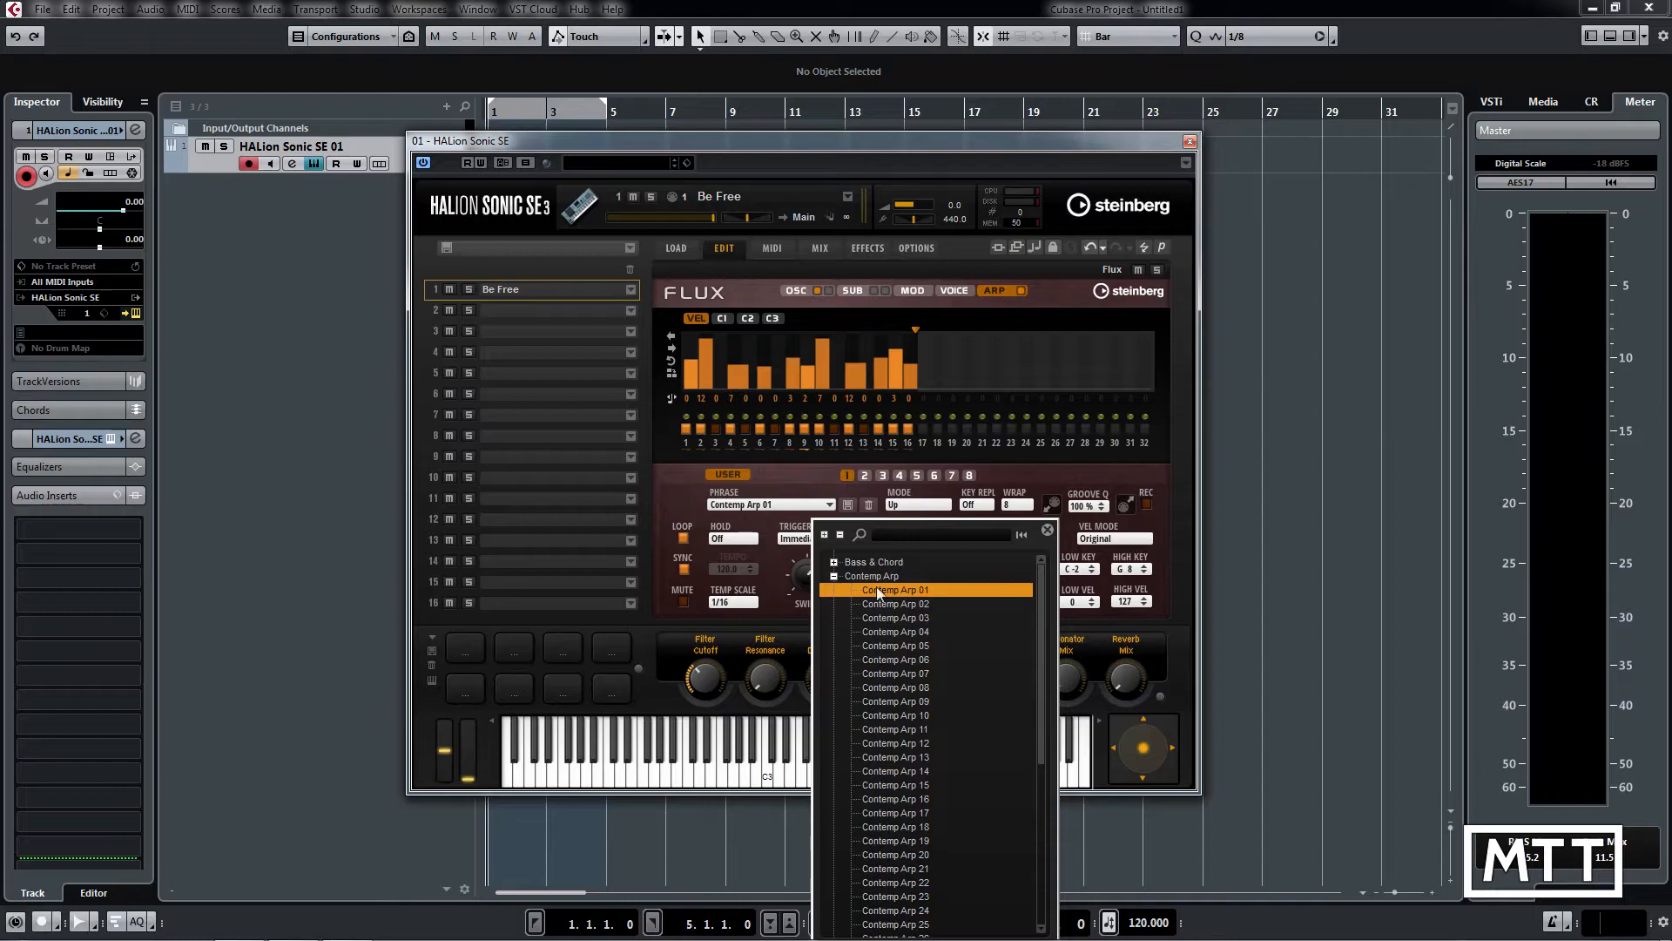
pyautogui.click(835, 576)
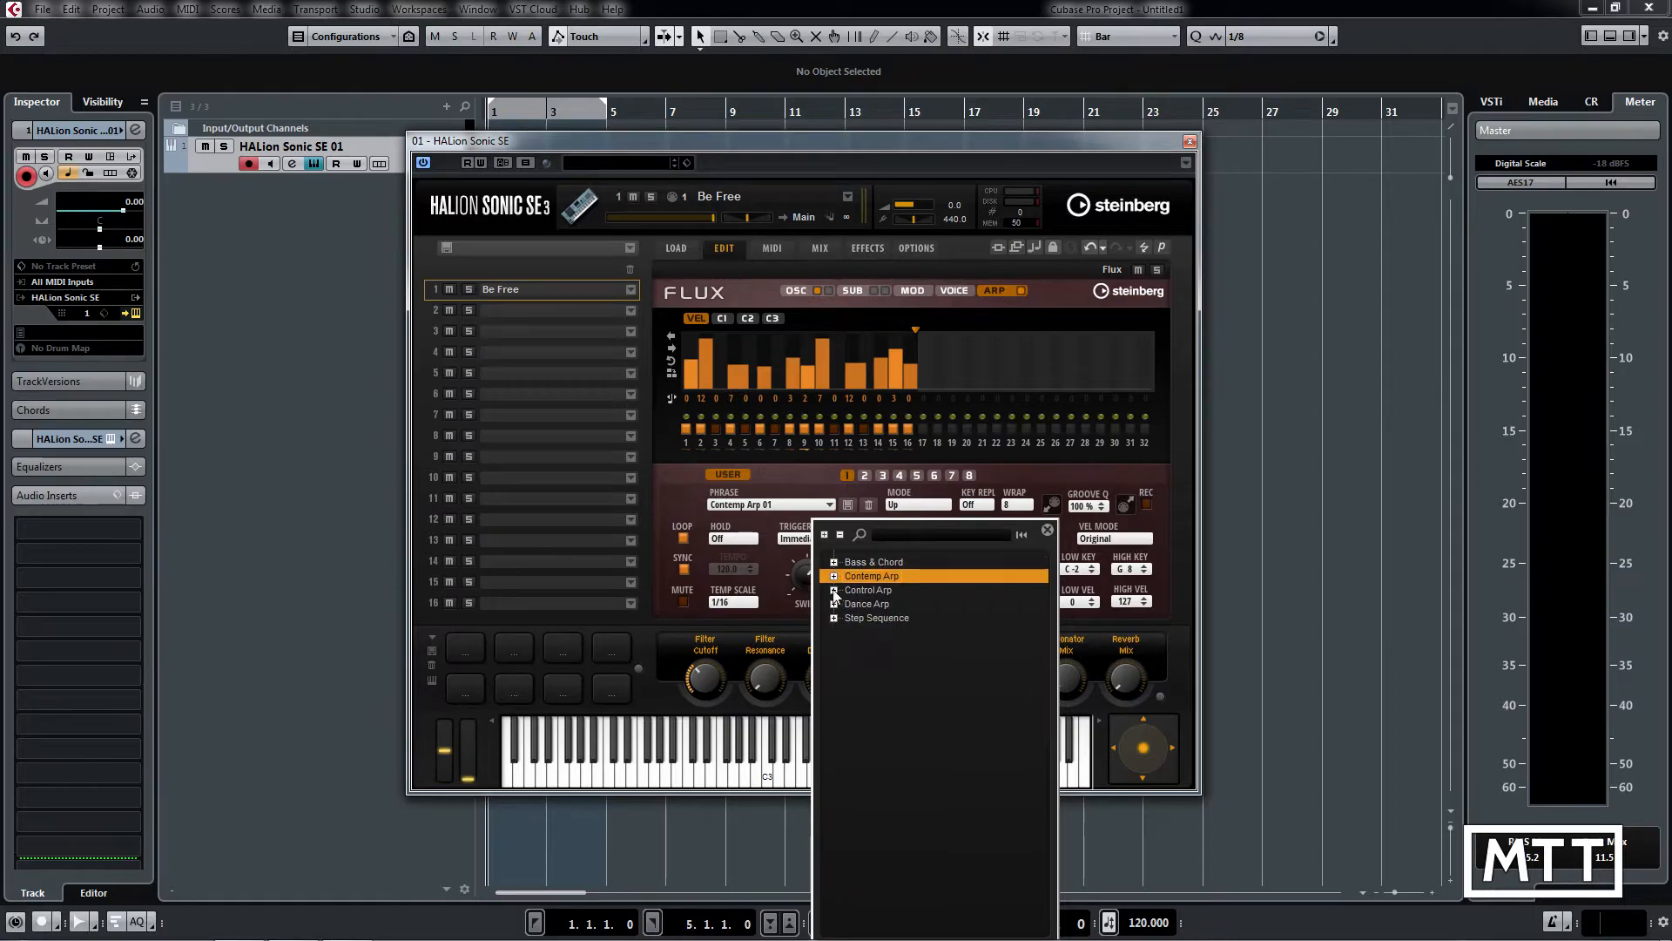
pyautogui.click(834, 591)
pyautogui.click(835, 590)
pyautogui.click(834, 604)
pyautogui.doubleClick(887, 617)
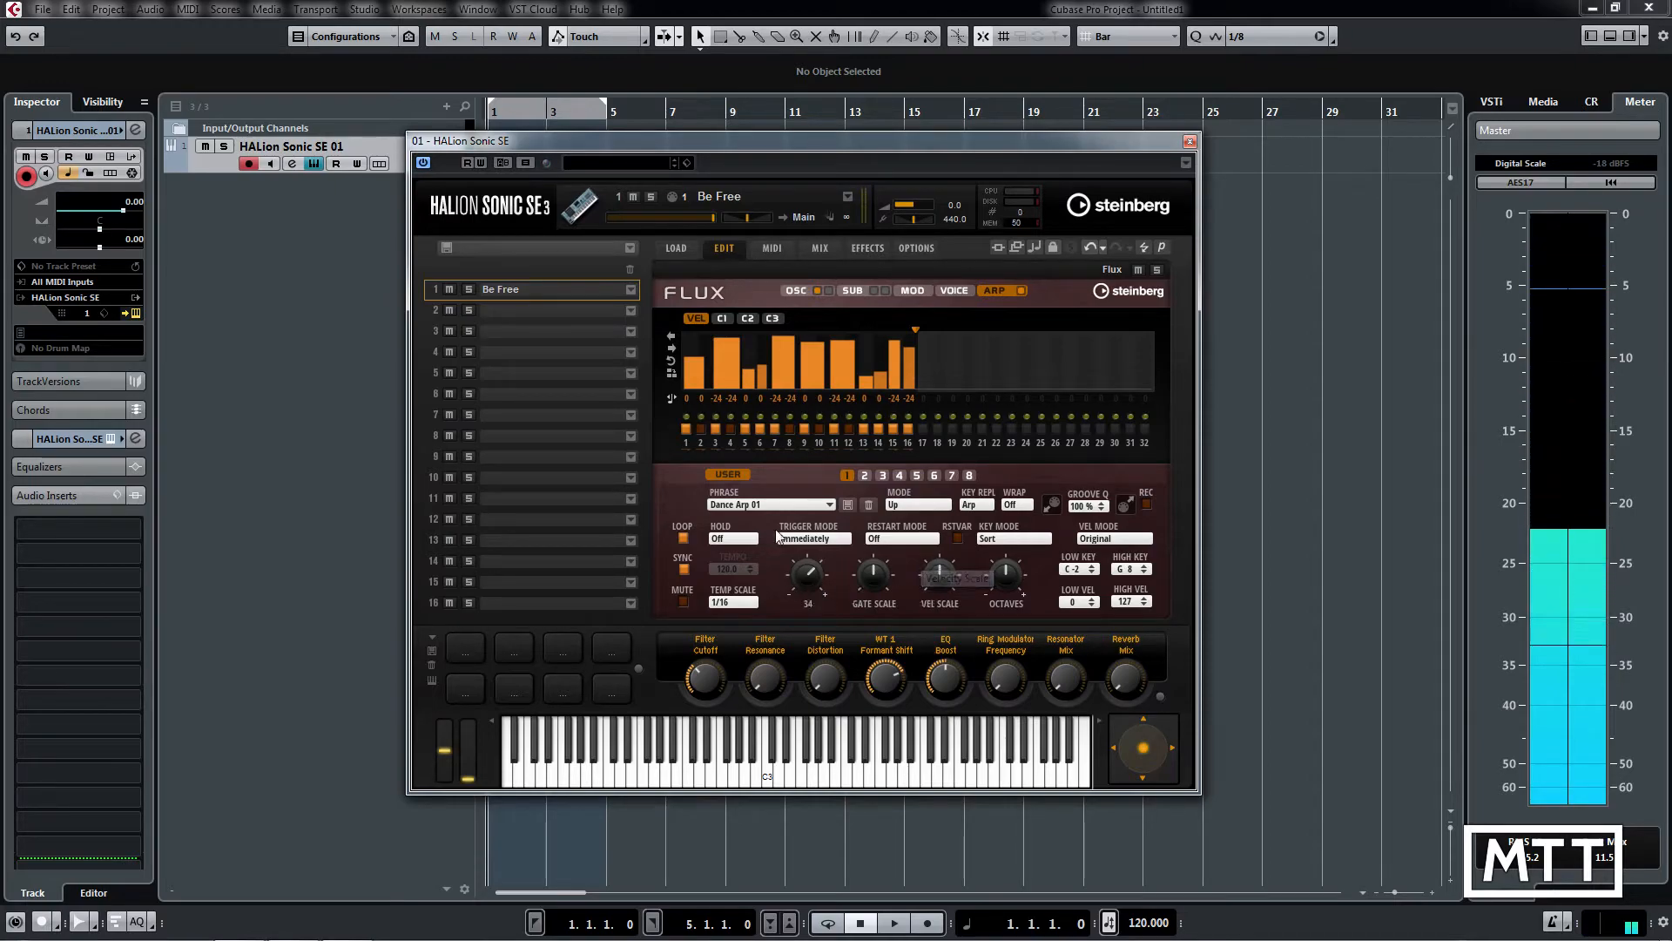
# Change the arpeggiator phrase to Dance Arp 02, and try adjusting its swing
pyautogui.moveTo(728, 364)
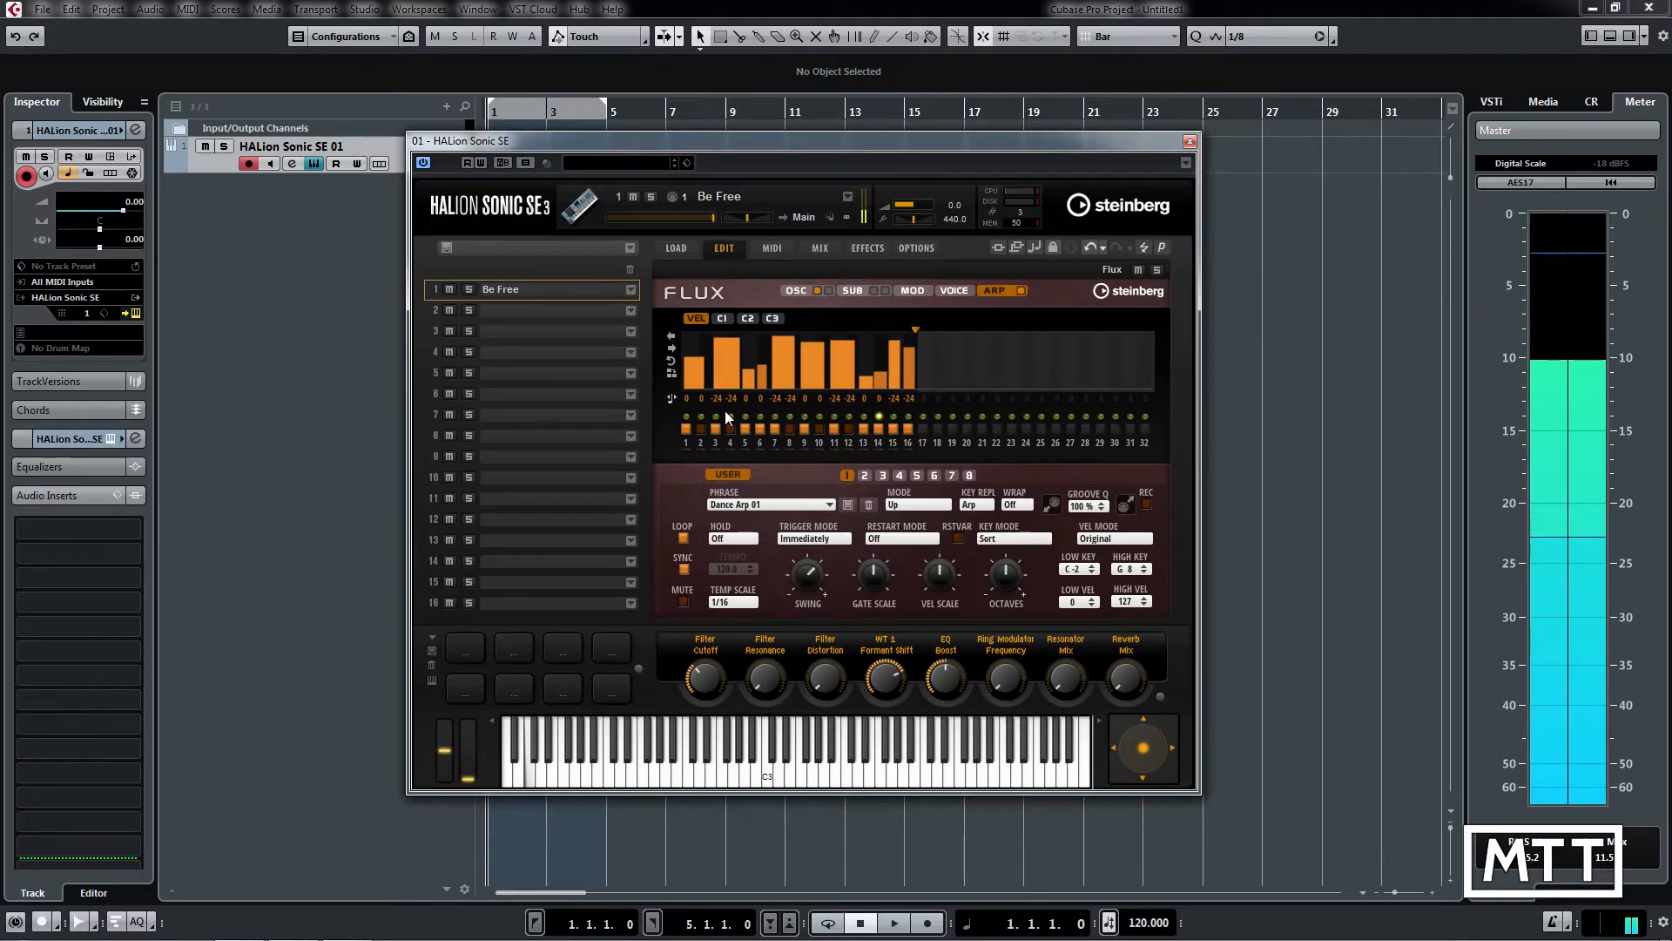
pyautogui.click(829, 504)
pyautogui.click(911, 635)
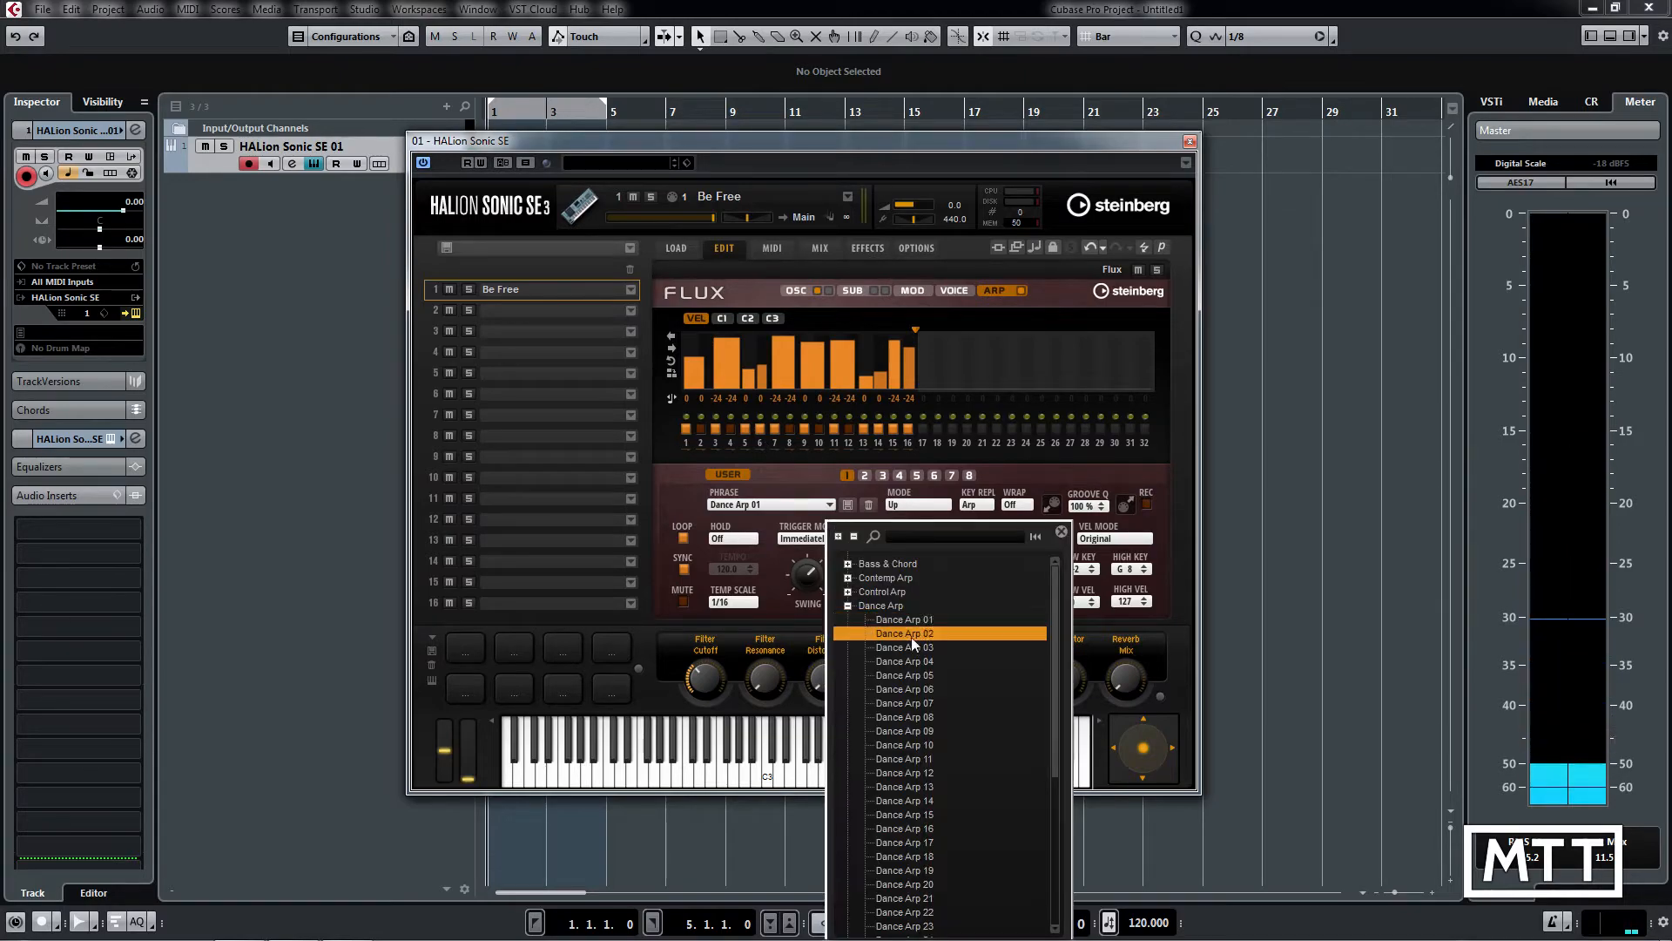
pyautogui.click(787, 472)
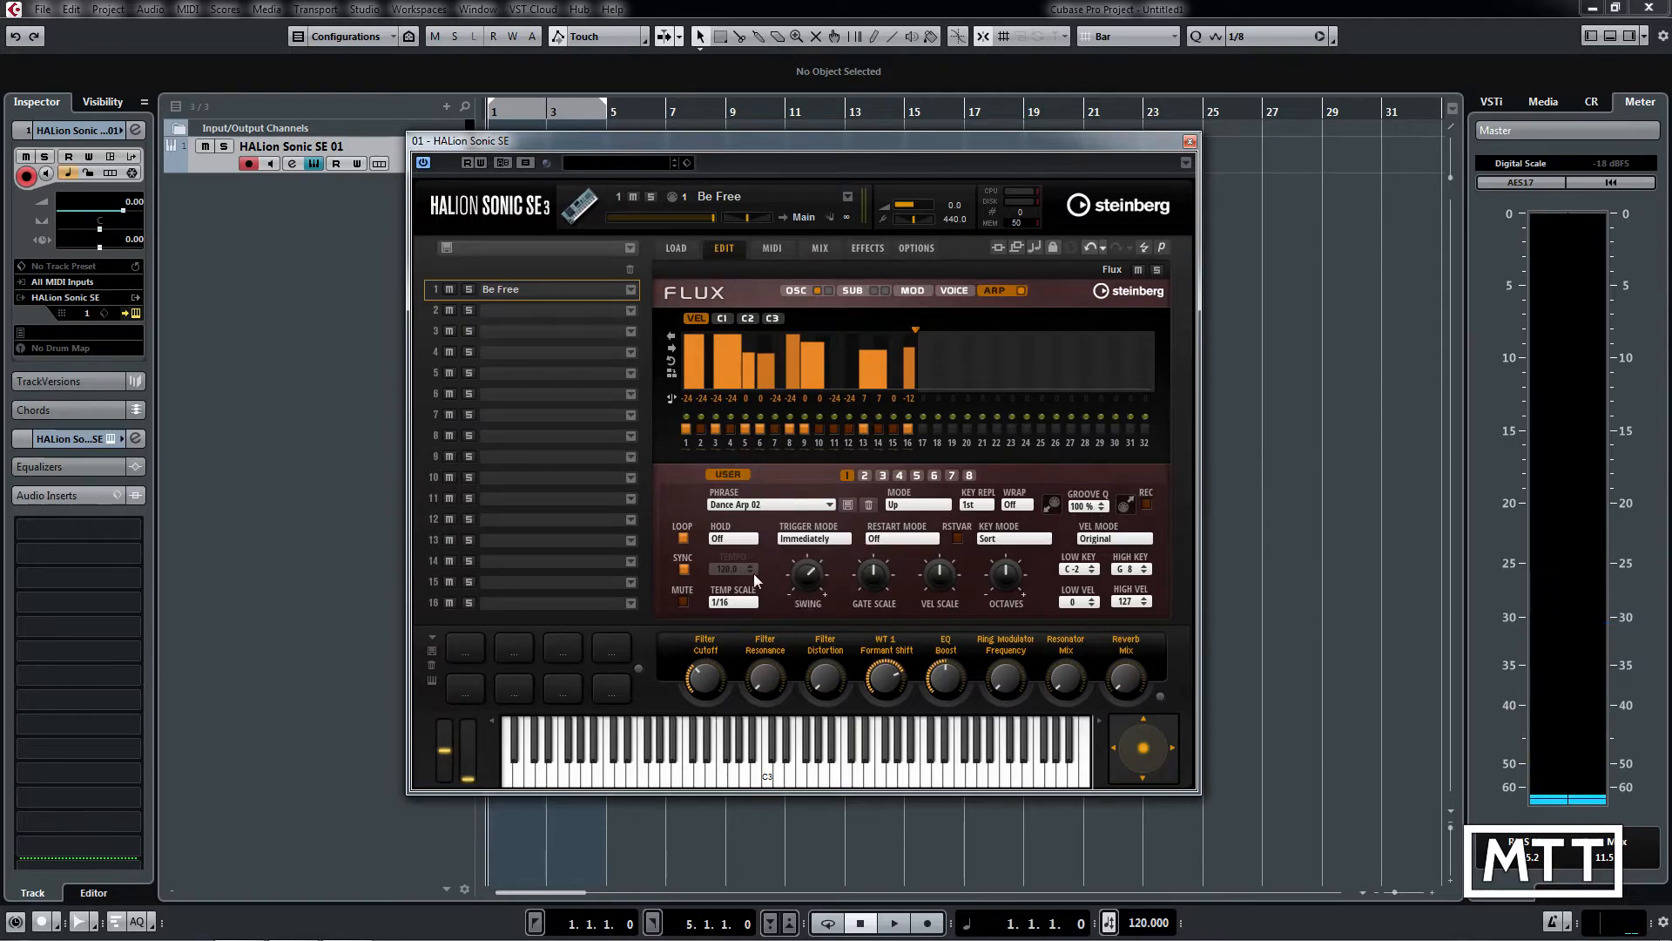
pyautogui.moveTo(808, 607)
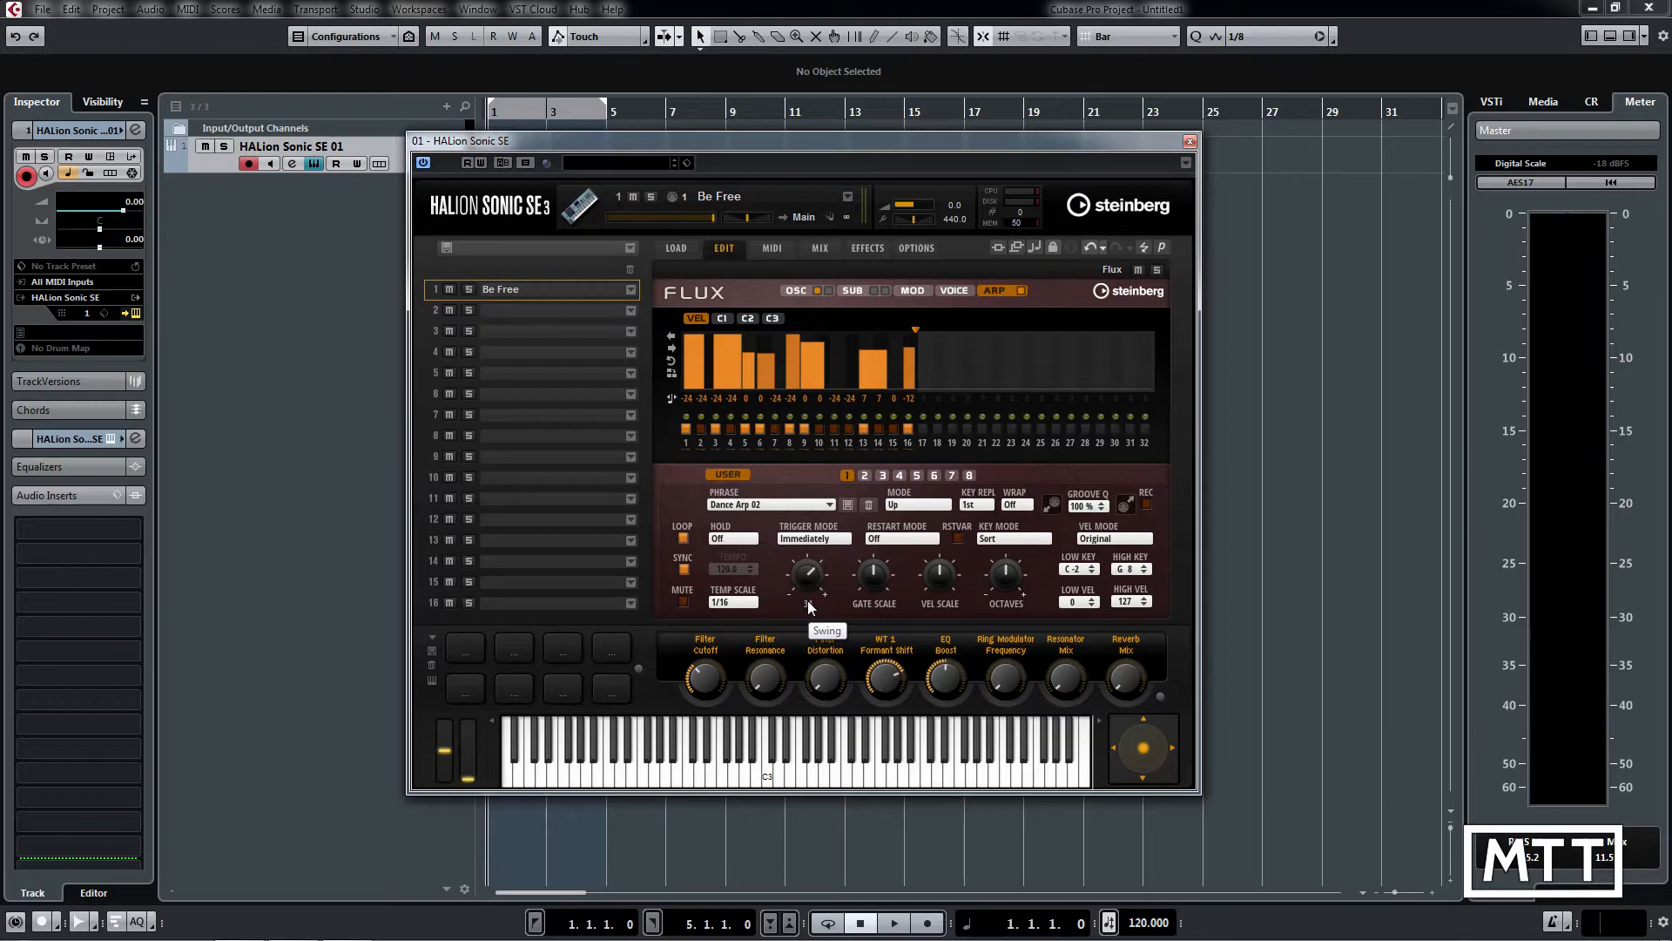
pyautogui.moveTo(807, 595); pyautogui.dragTo(808, 582)
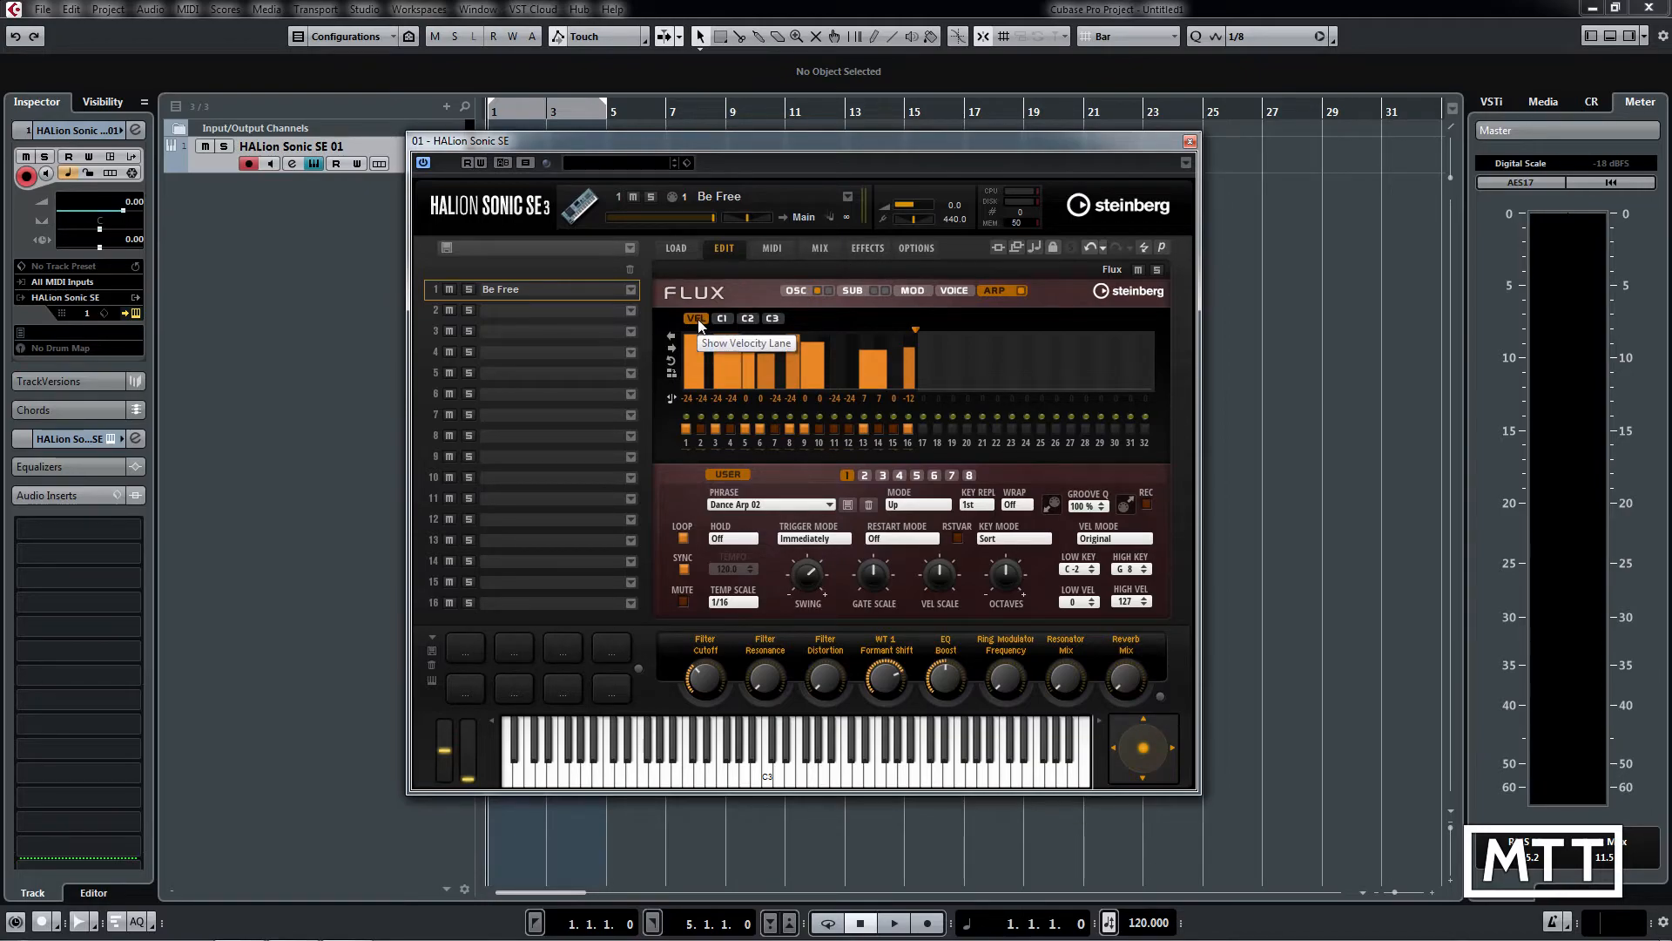
# Examine the arpeggiator's controller lanes 1, 2 and 3, ending on controller lane 1
pyautogui.click(728, 318)
pyautogui.click(748, 317)
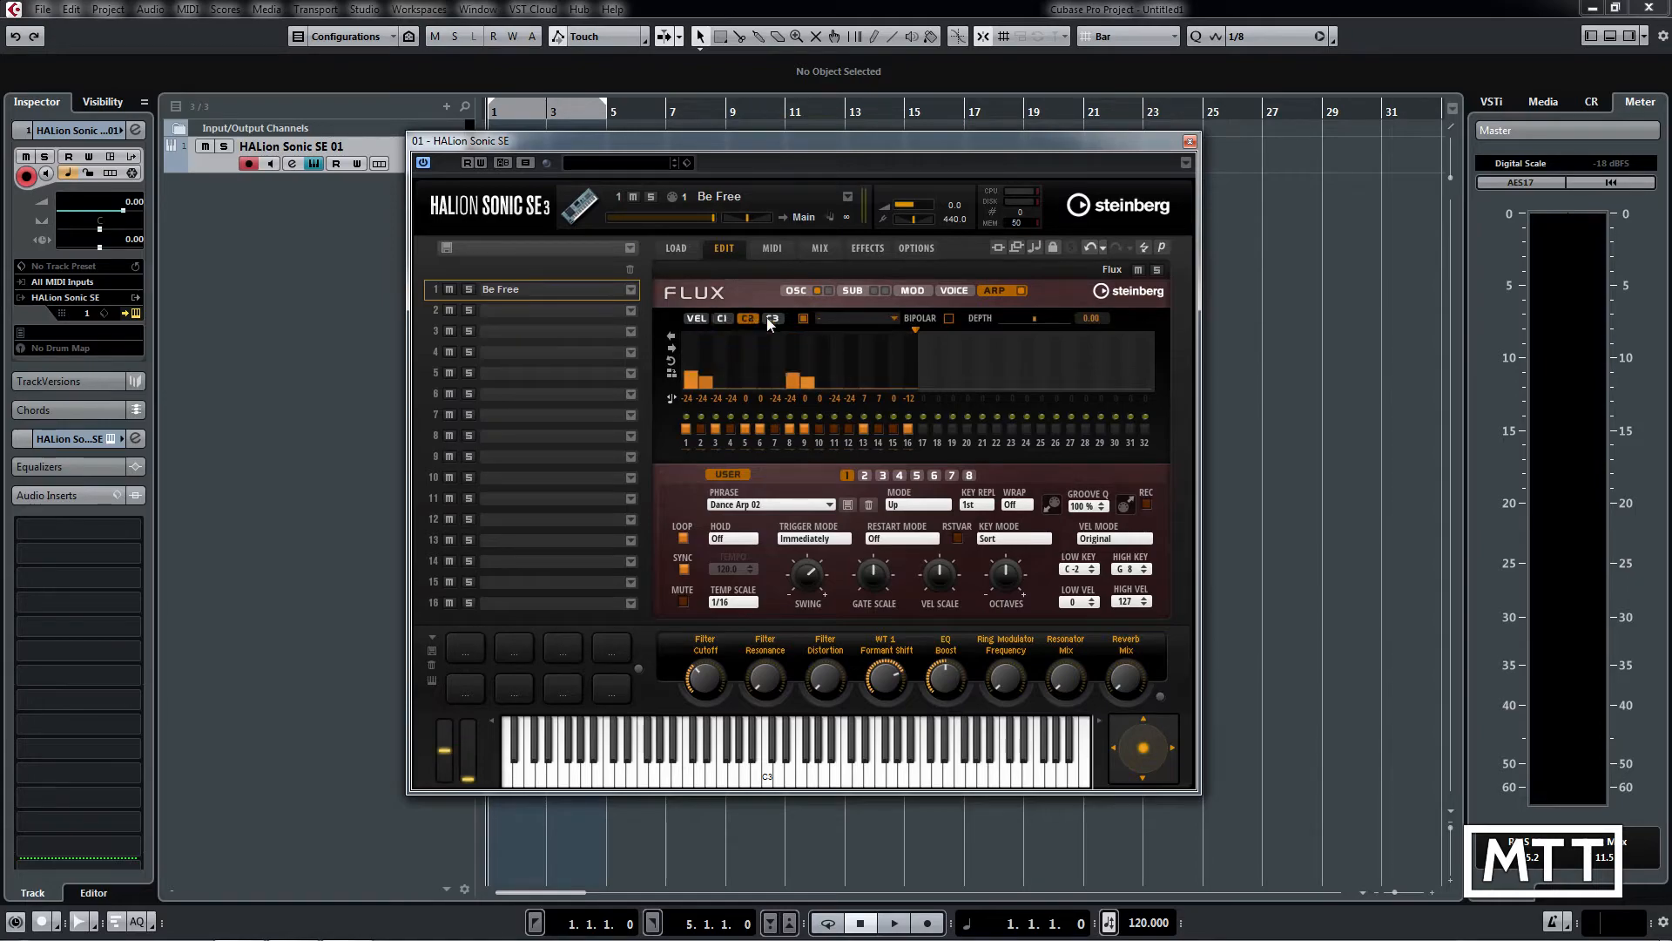
pyautogui.click(771, 319)
pyautogui.click(725, 320)
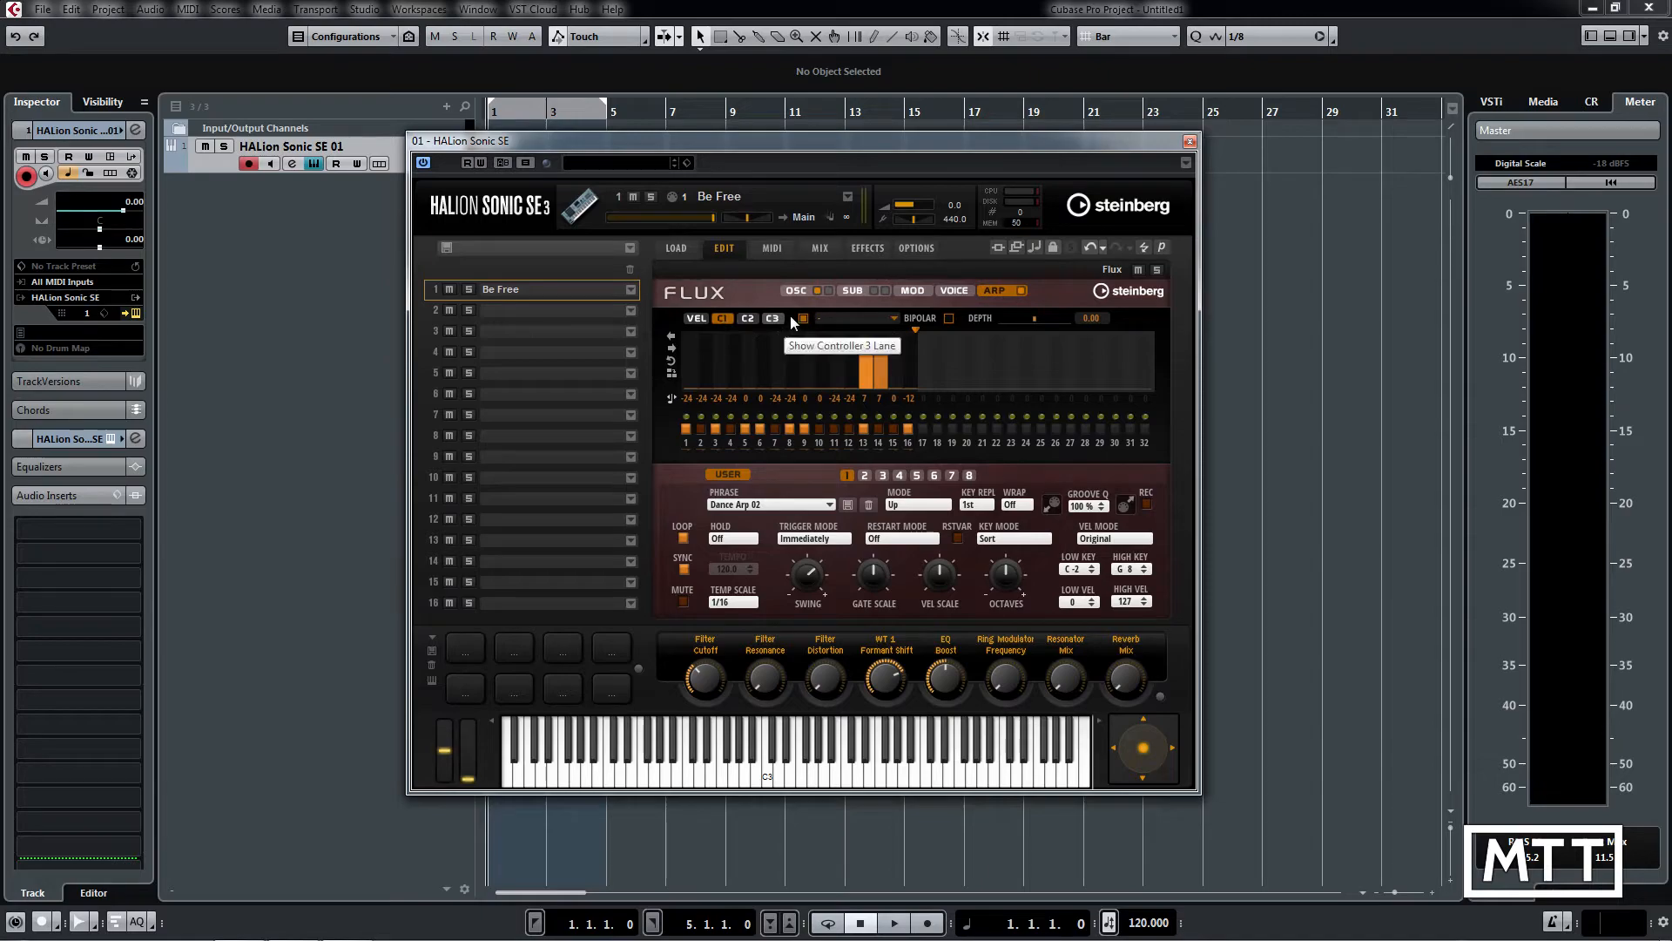
# Disable rows 2 to 5 of the modulation matrix, leaving the row 1 modulation active
pyautogui.click(915, 292)
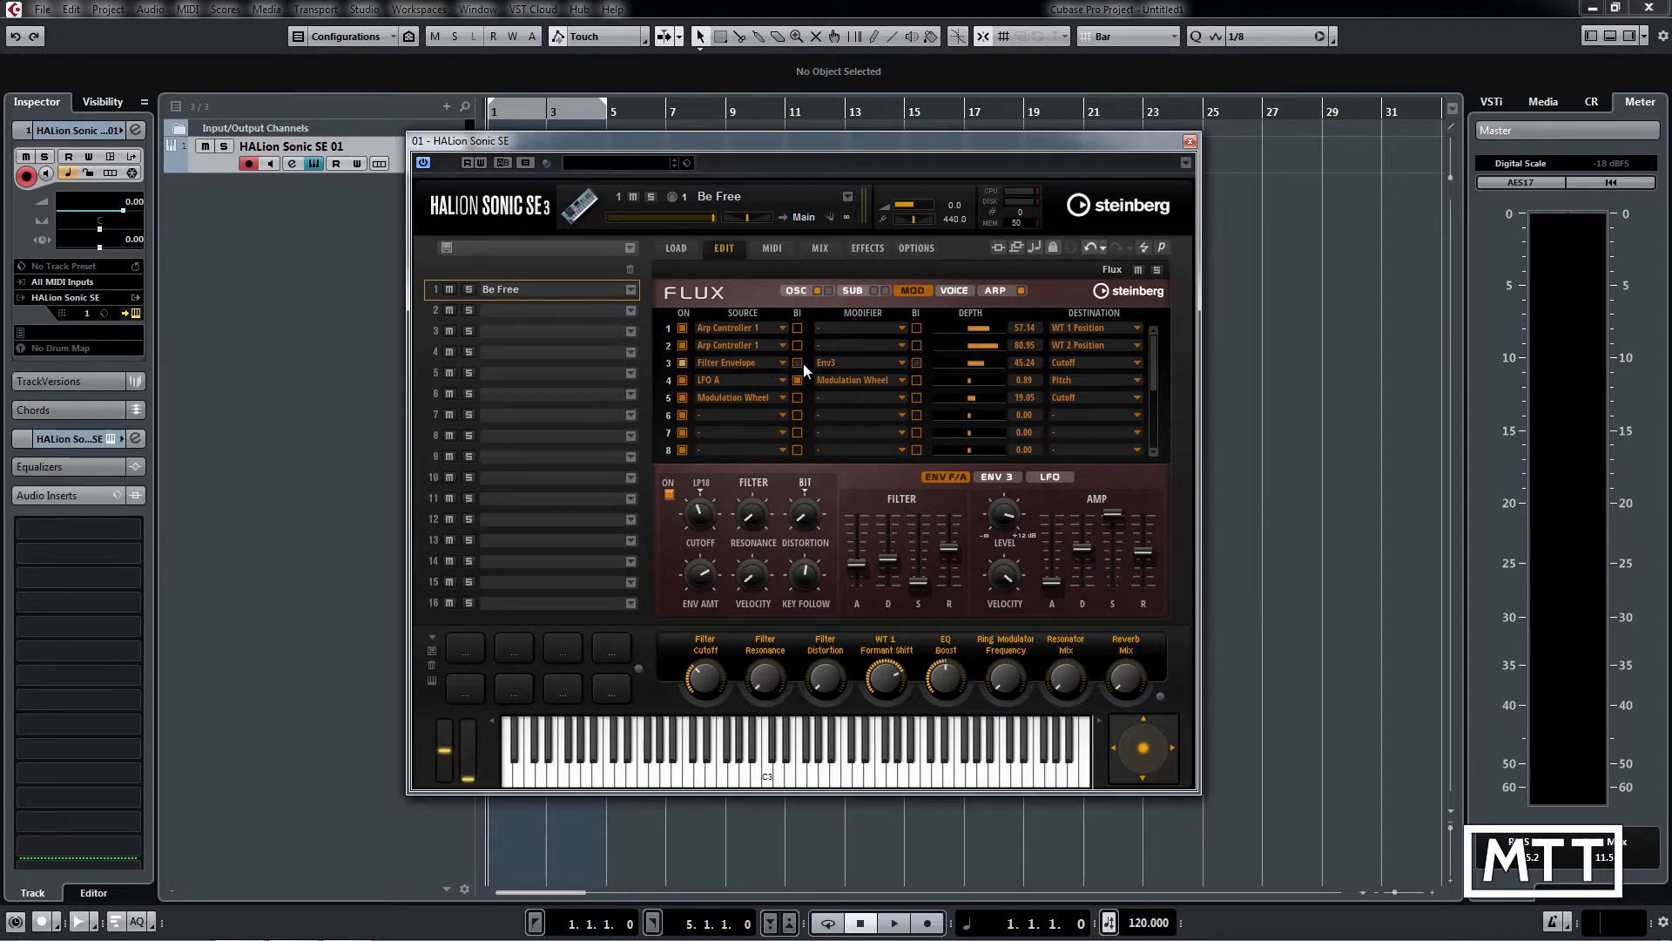
pyautogui.click(681, 397)
pyautogui.click(682, 380)
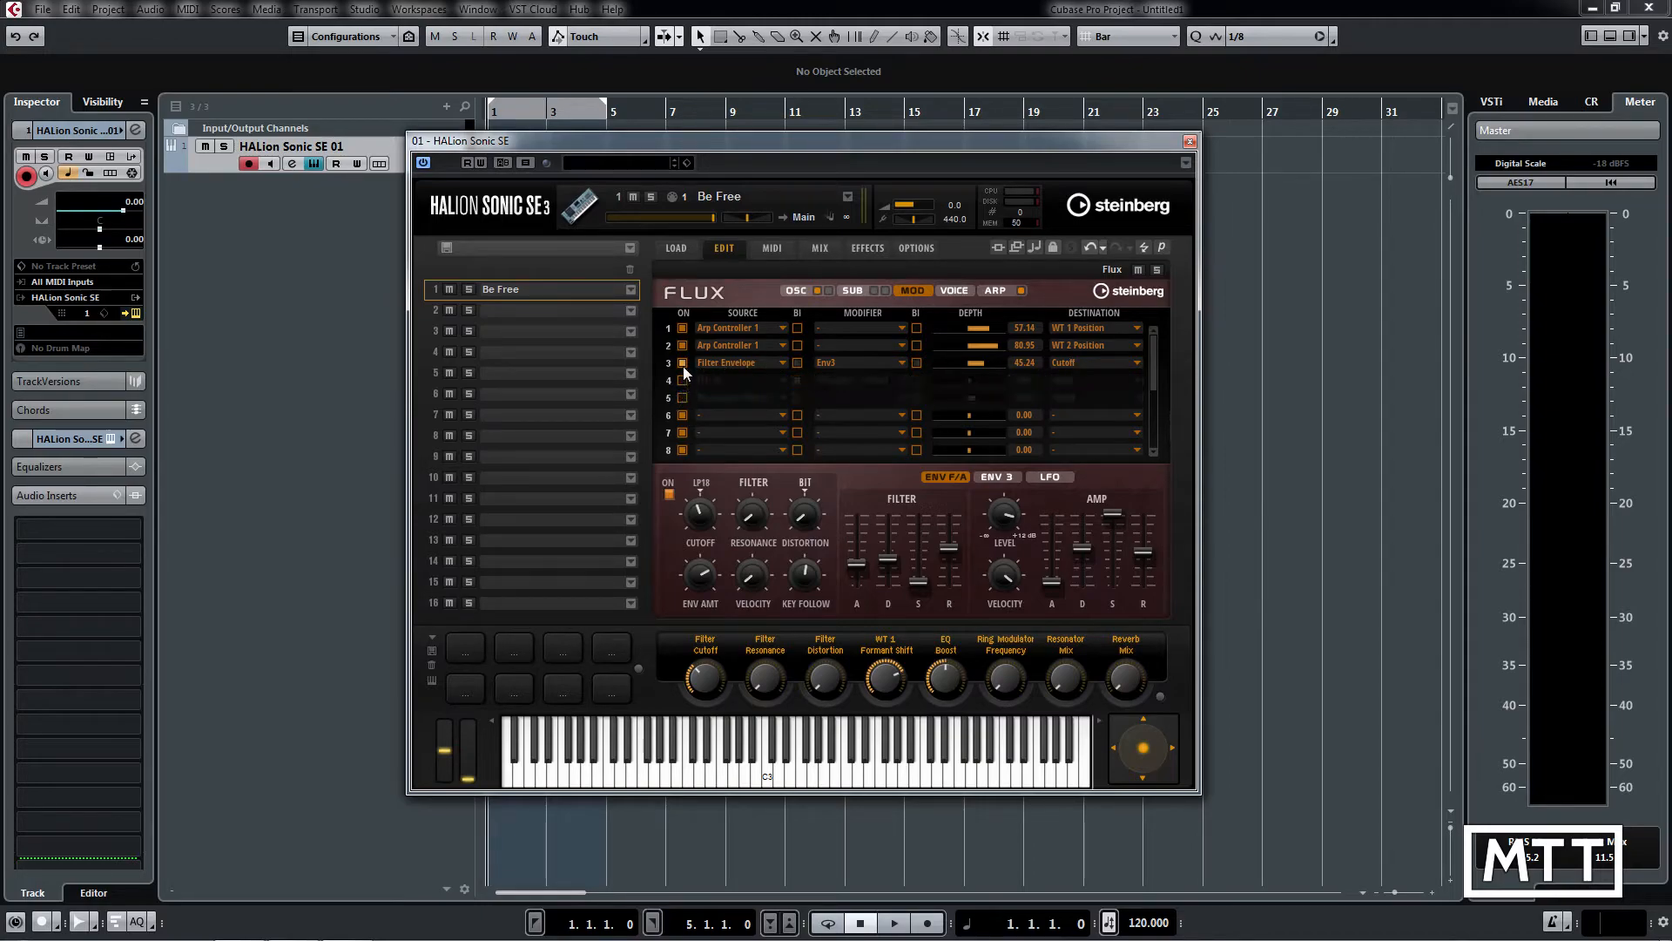
pyautogui.click(683, 362)
pyautogui.click(683, 345)
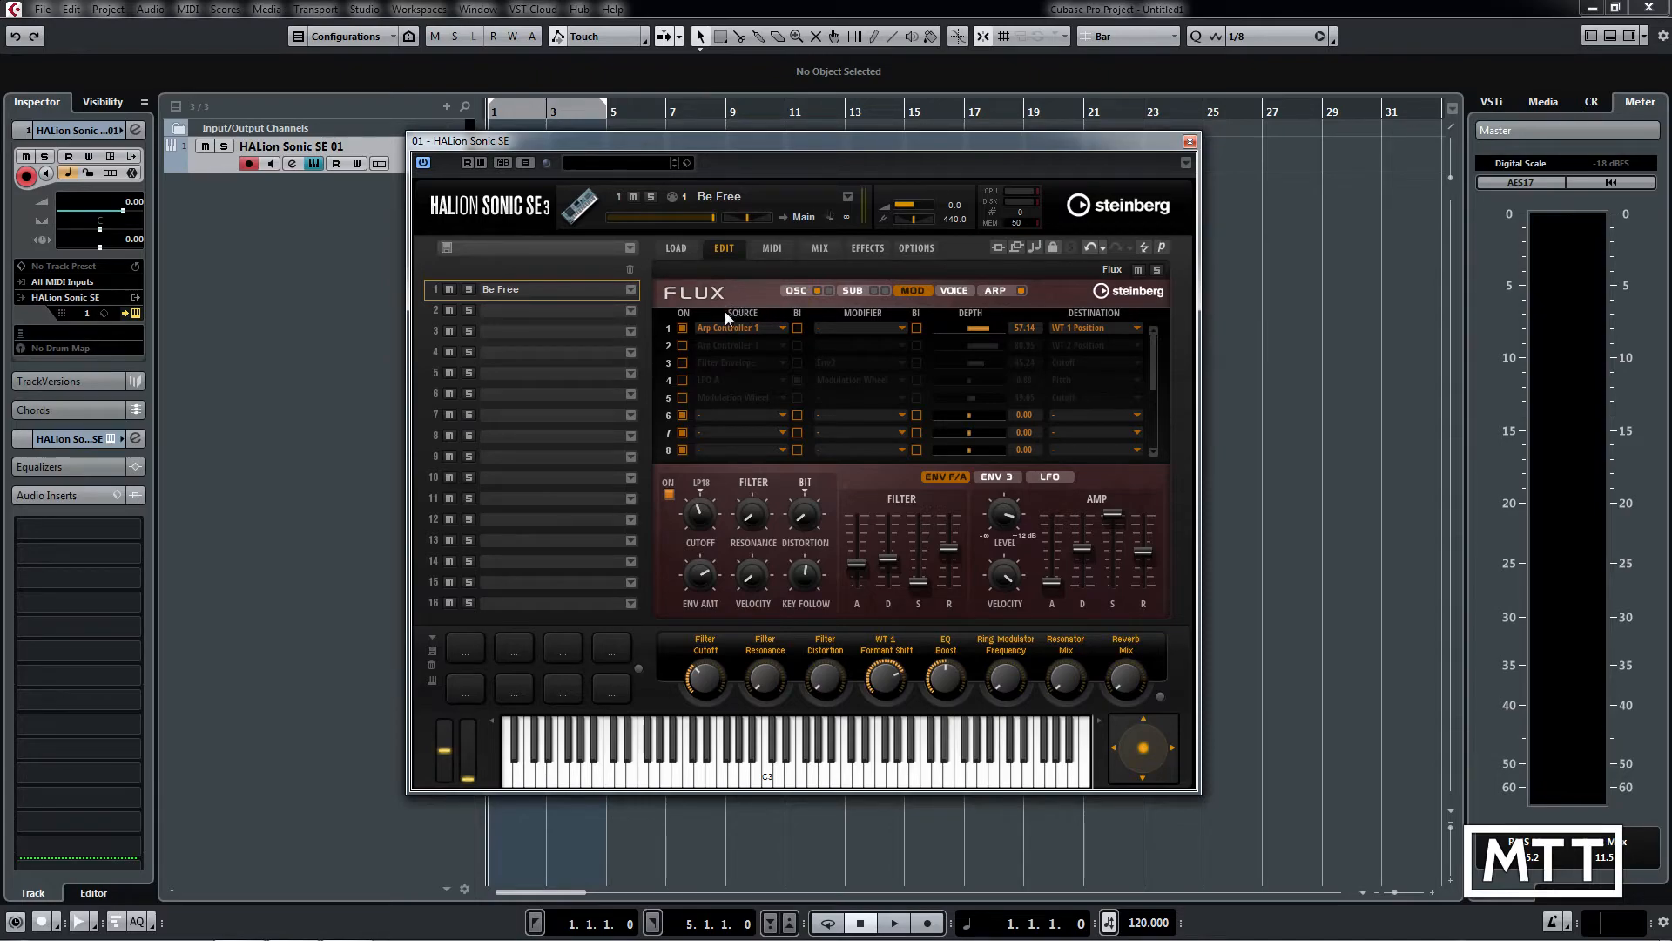
# Set row 1 of the modulation matrix to use Modulation Wheel as the source and Pitch as the destination
pyautogui.click(783, 330)
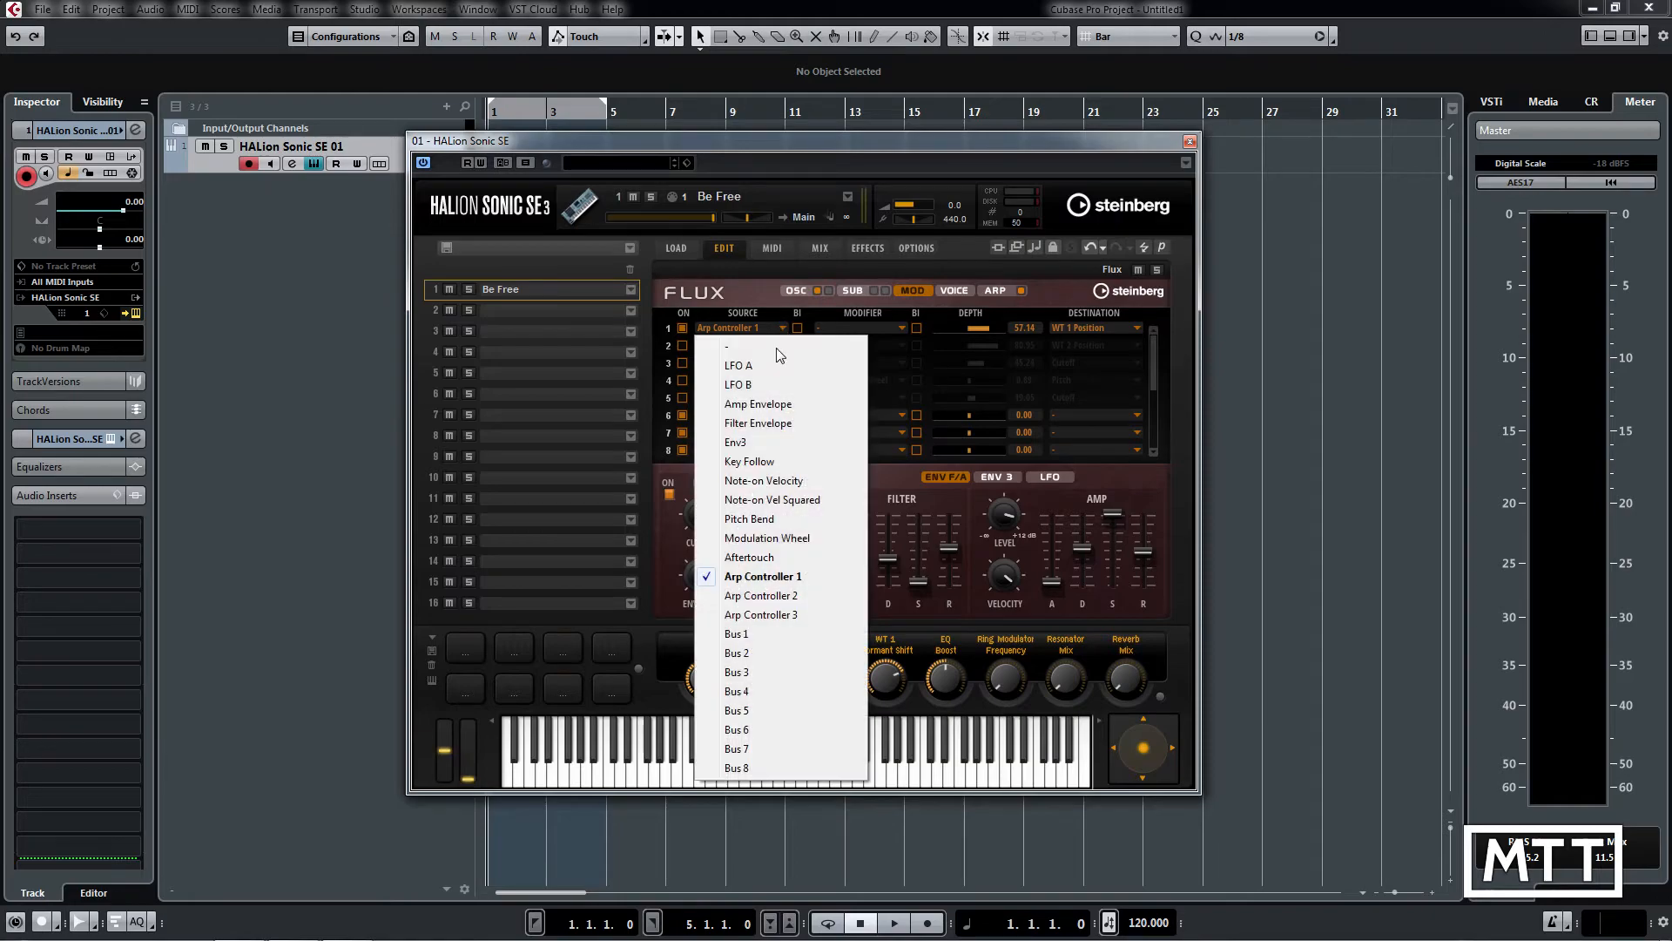
pyautogui.click(767, 539)
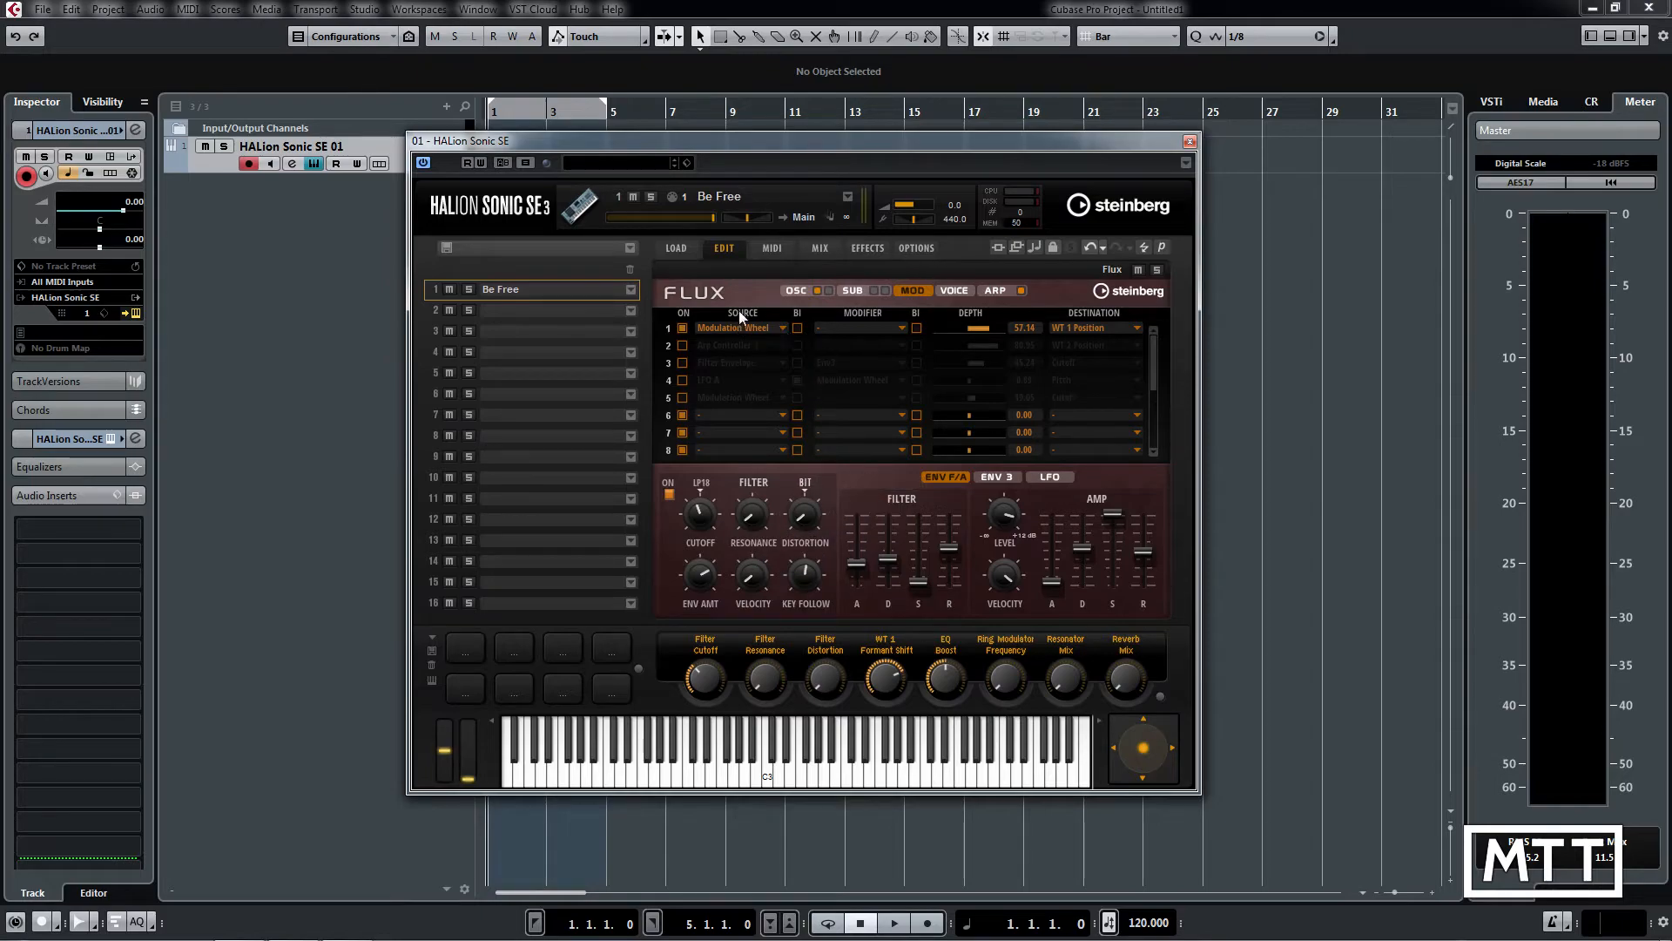
pyautogui.click(1138, 329)
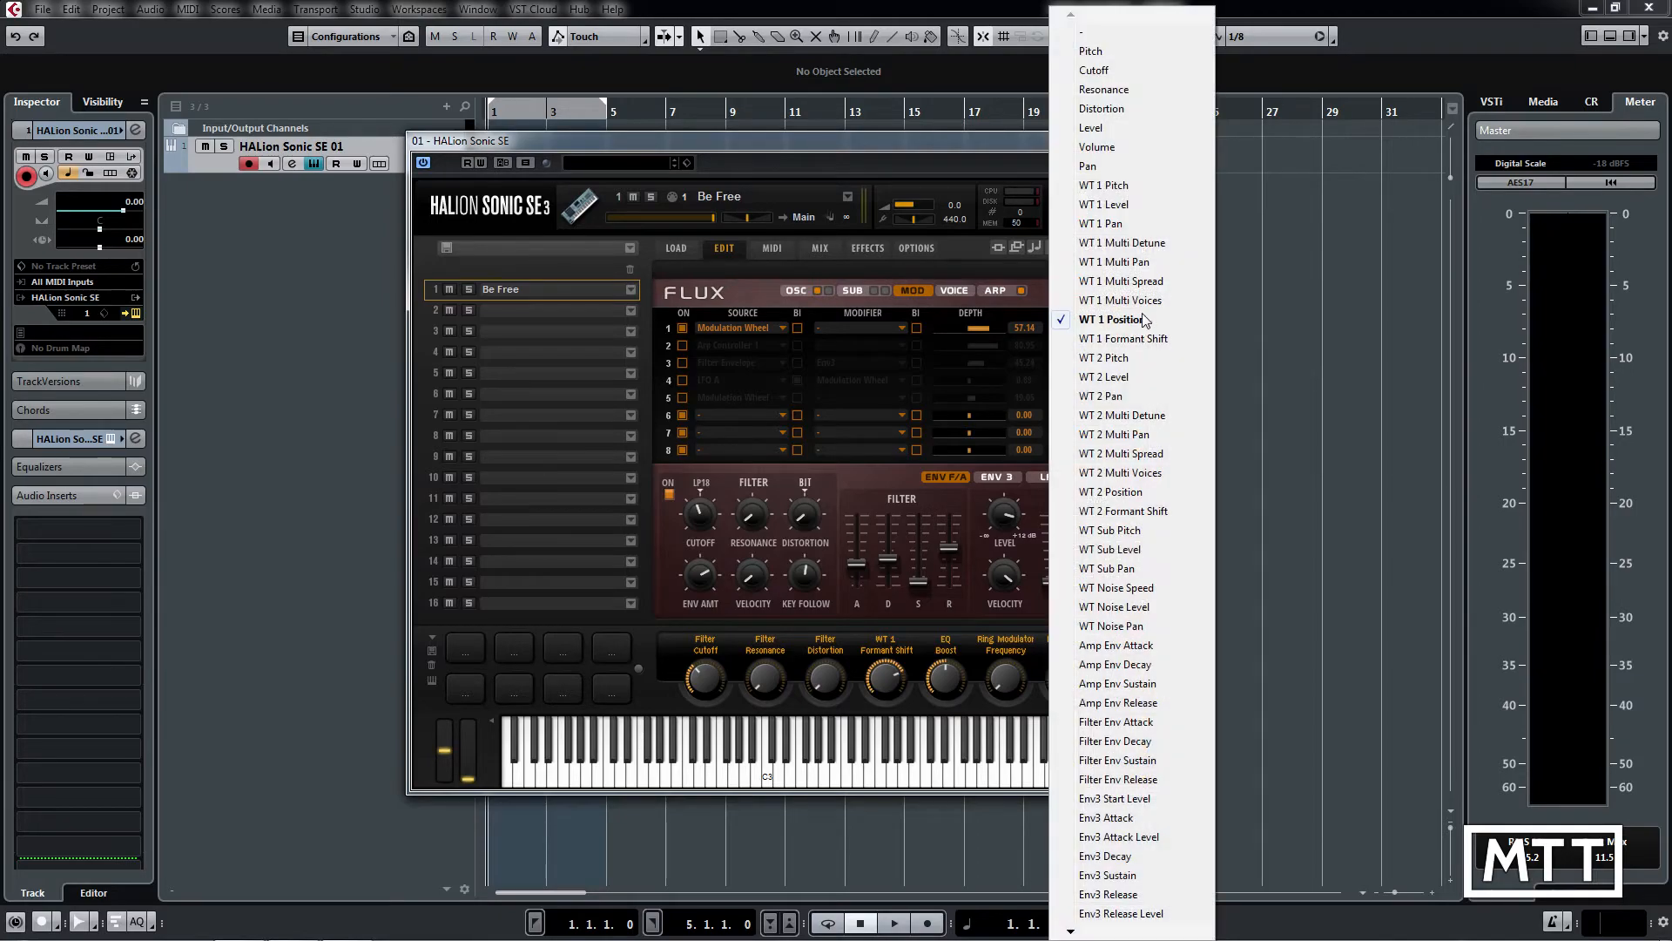
pyautogui.click(1108, 51)
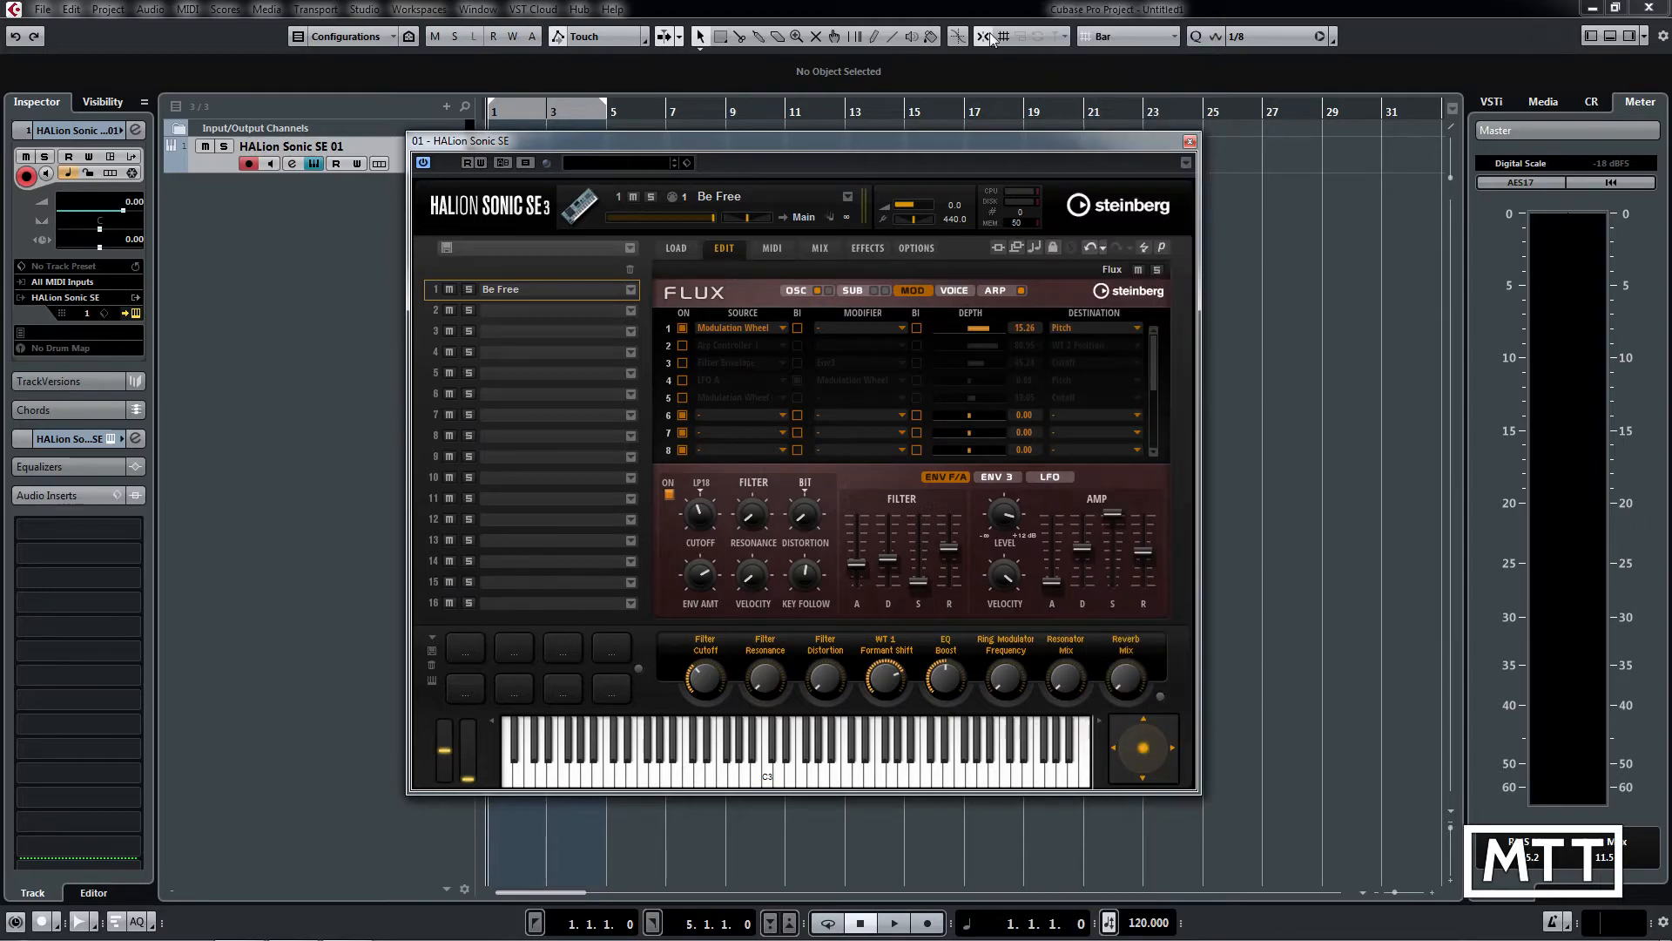
# Set the row 1 modulation depth to 12, and raise the filter envelope's sustain
pyautogui.doubleClick(1026, 328)
pyautogui.write('12')
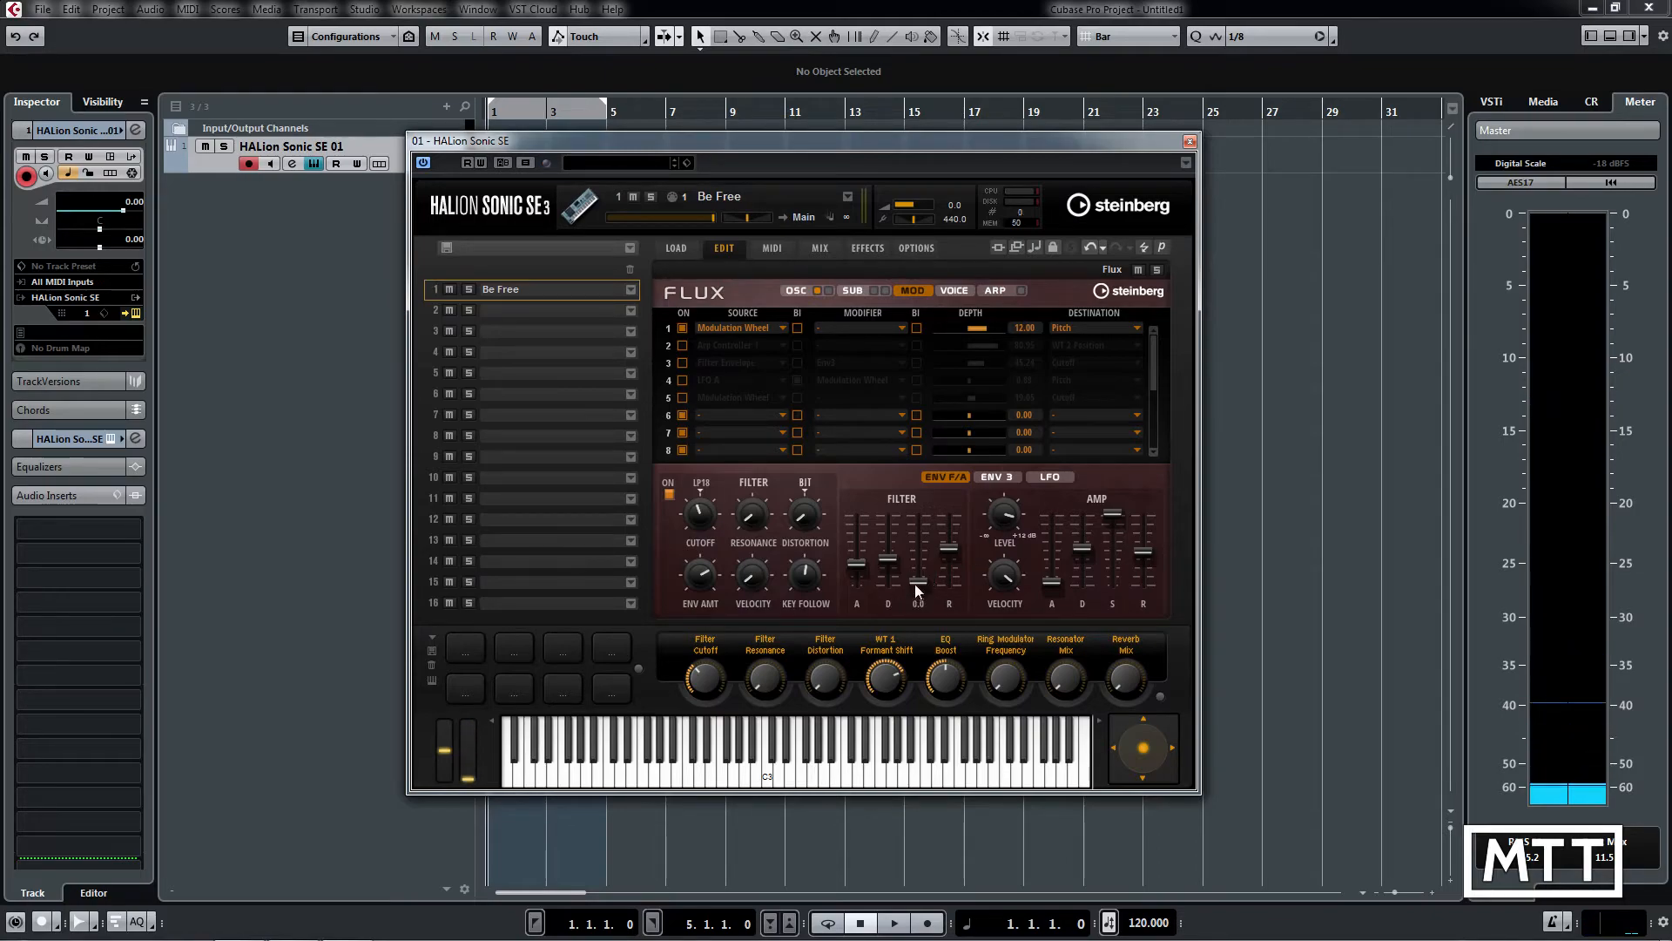
pyautogui.moveTo(915, 581); pyautogui.dragTo(923, 558)
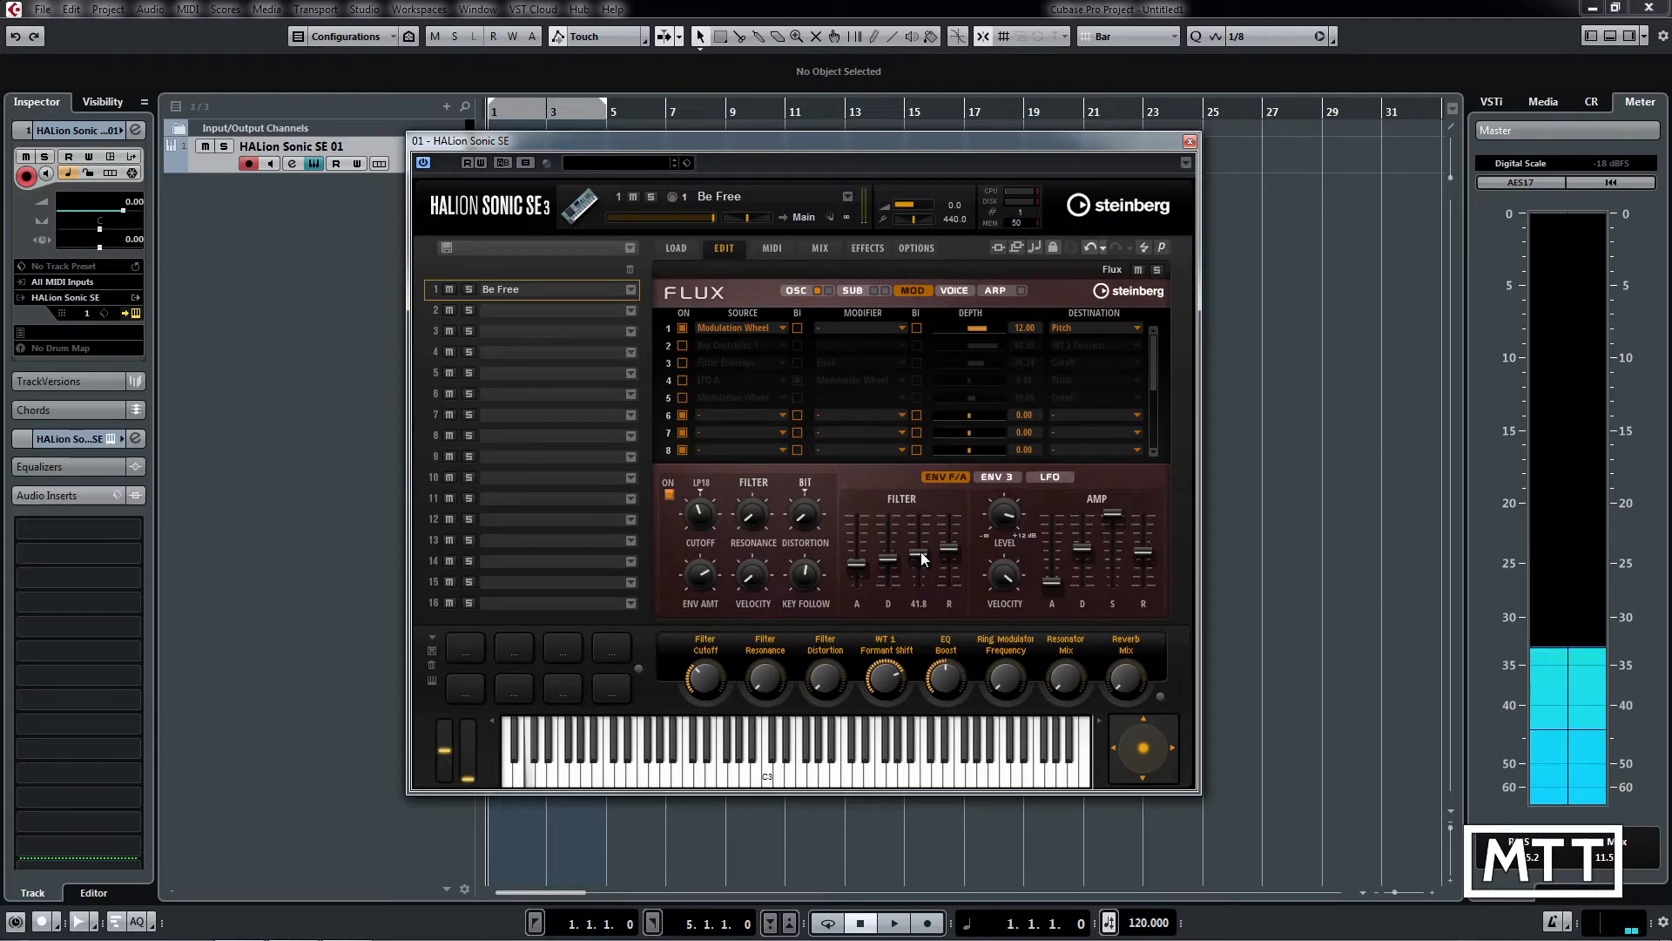
pyautogui.moveTo(922, 552); pyautogui.dragTo(922, 519)
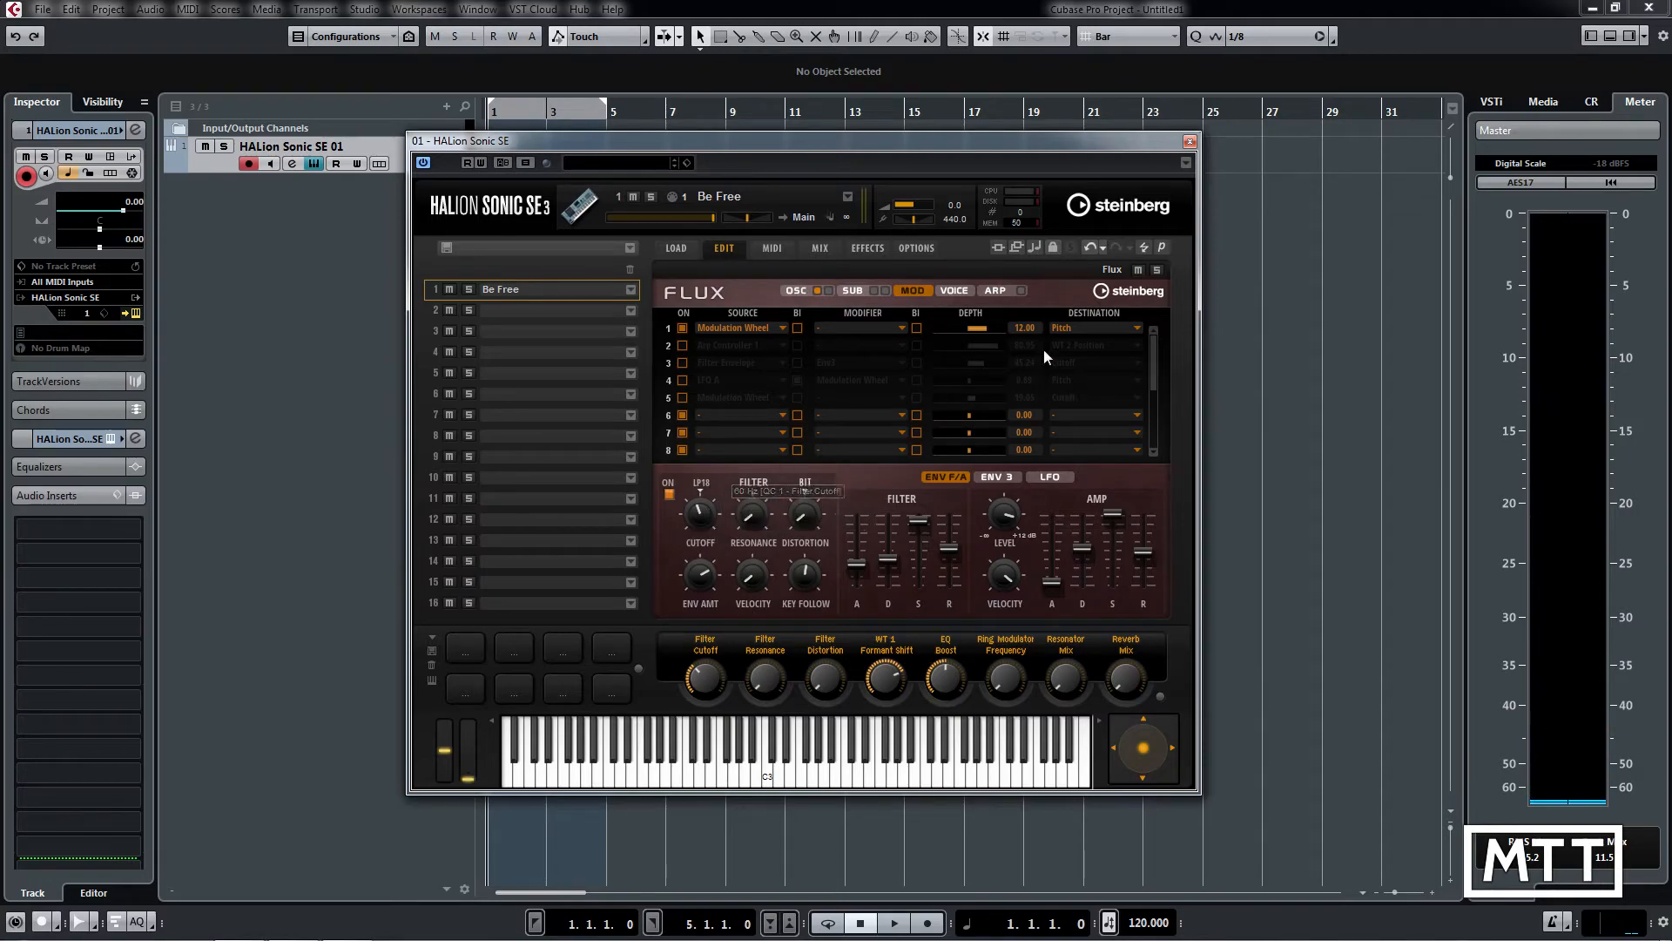
# Change the row 1 modulation destination to Cutoff and set LFO A as its modifier
pyautogui.click(1136, 329)
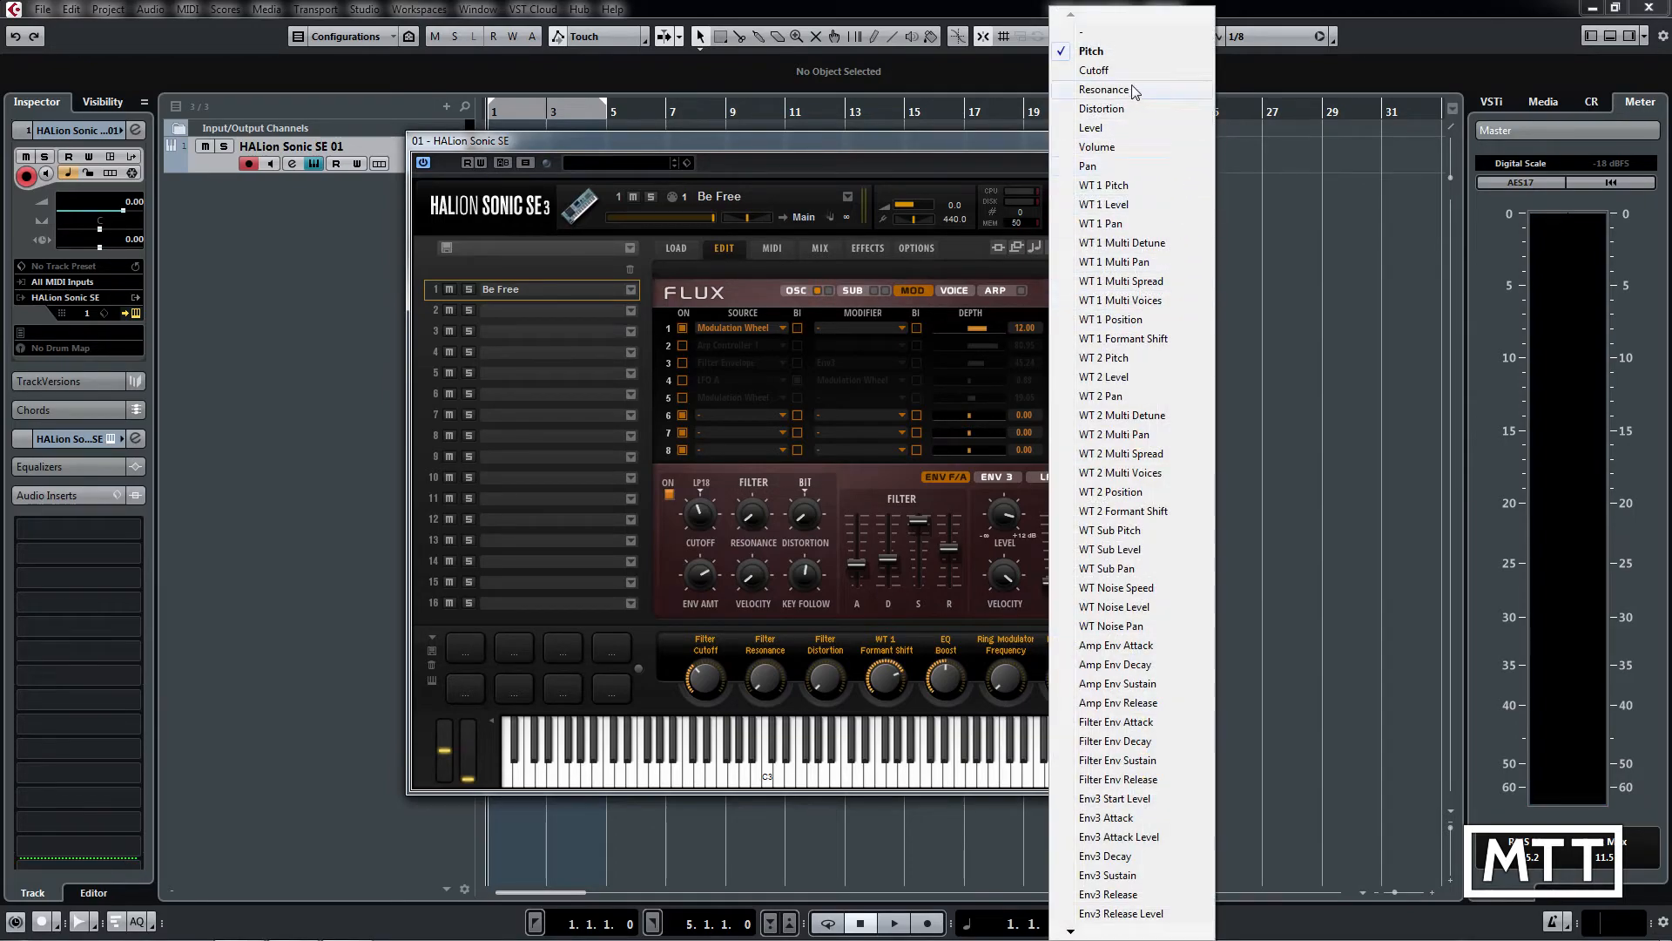
pyautogui.click(1110, 75)
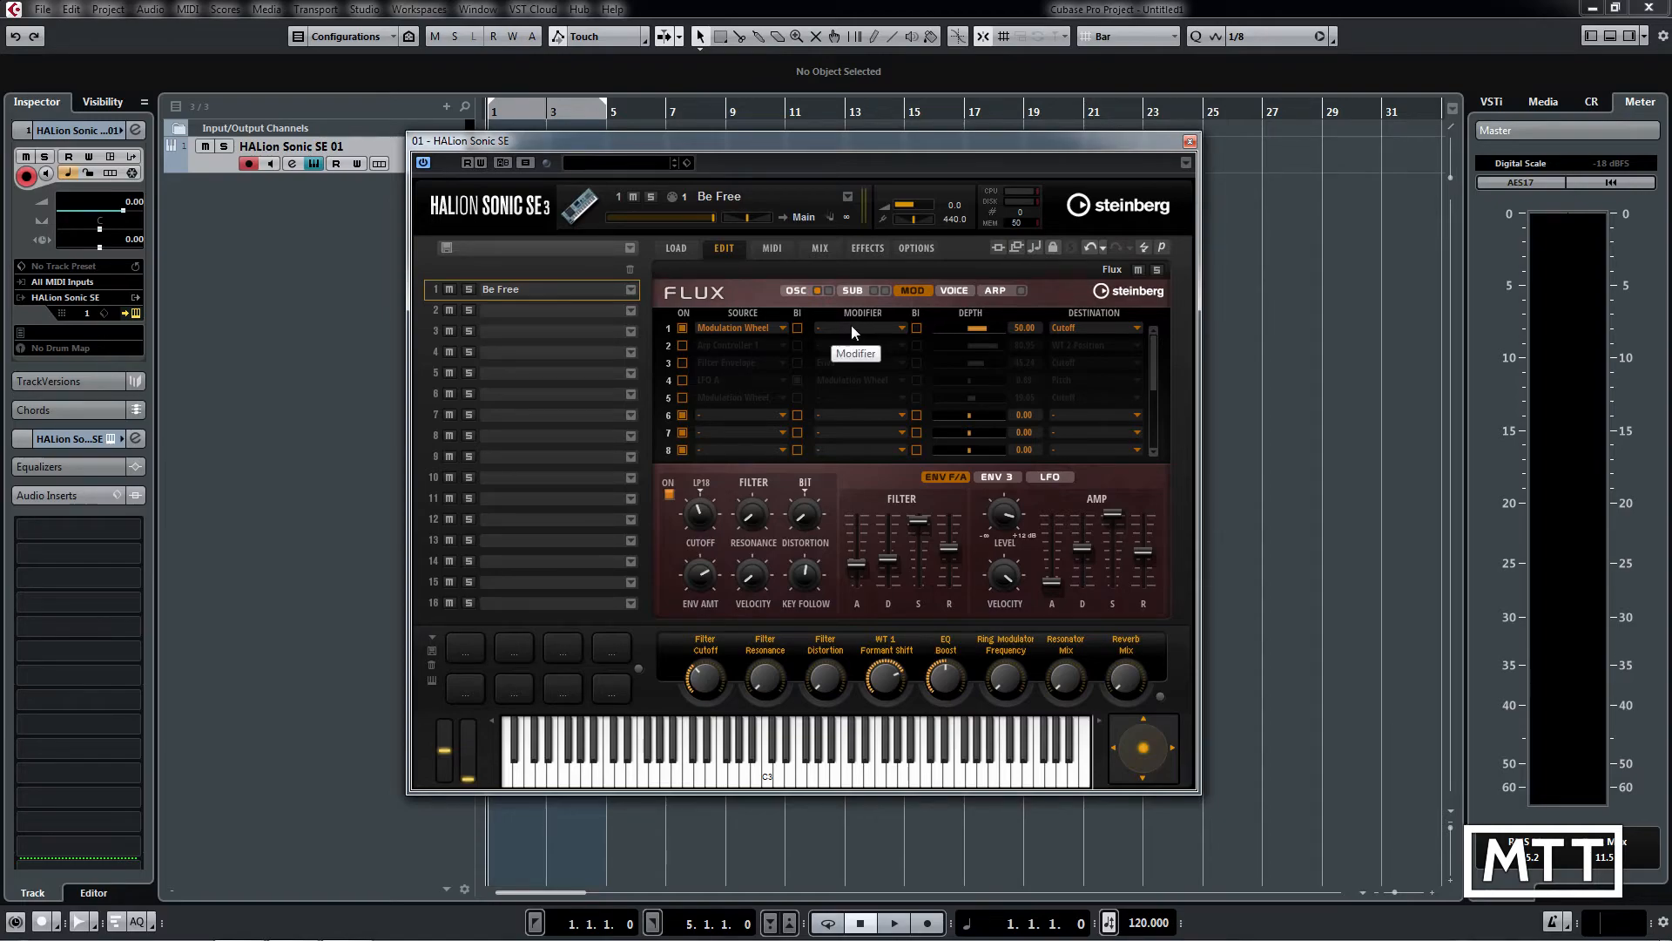
pyautogui.click(902, 327)
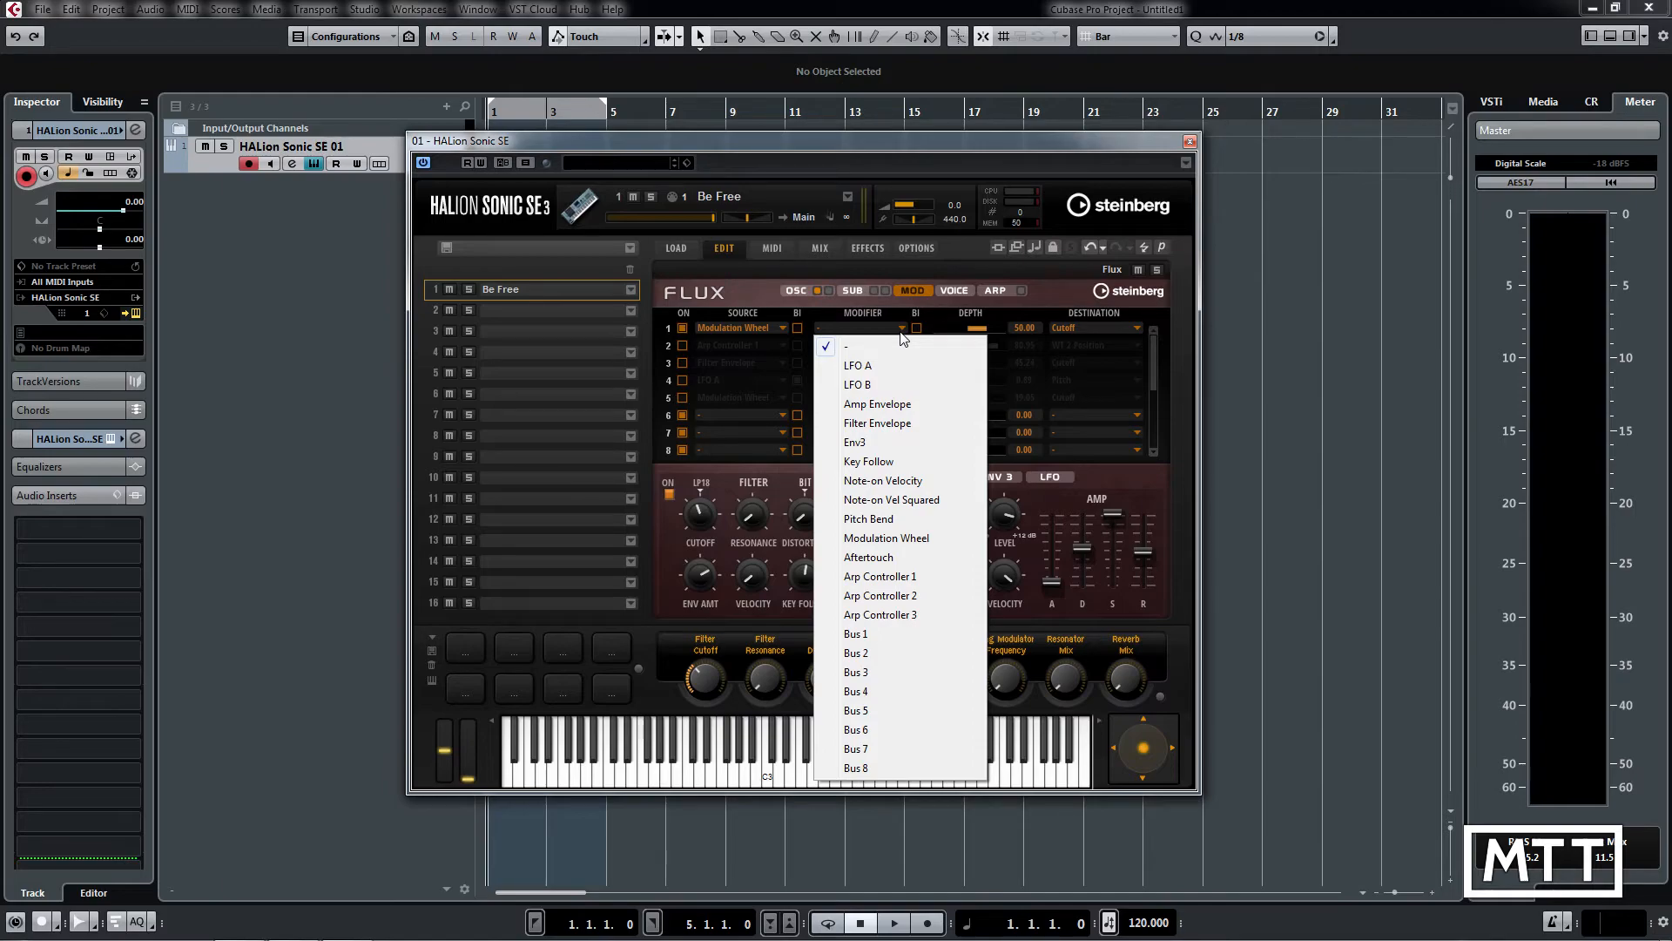
pyautogui.click(868, 365)
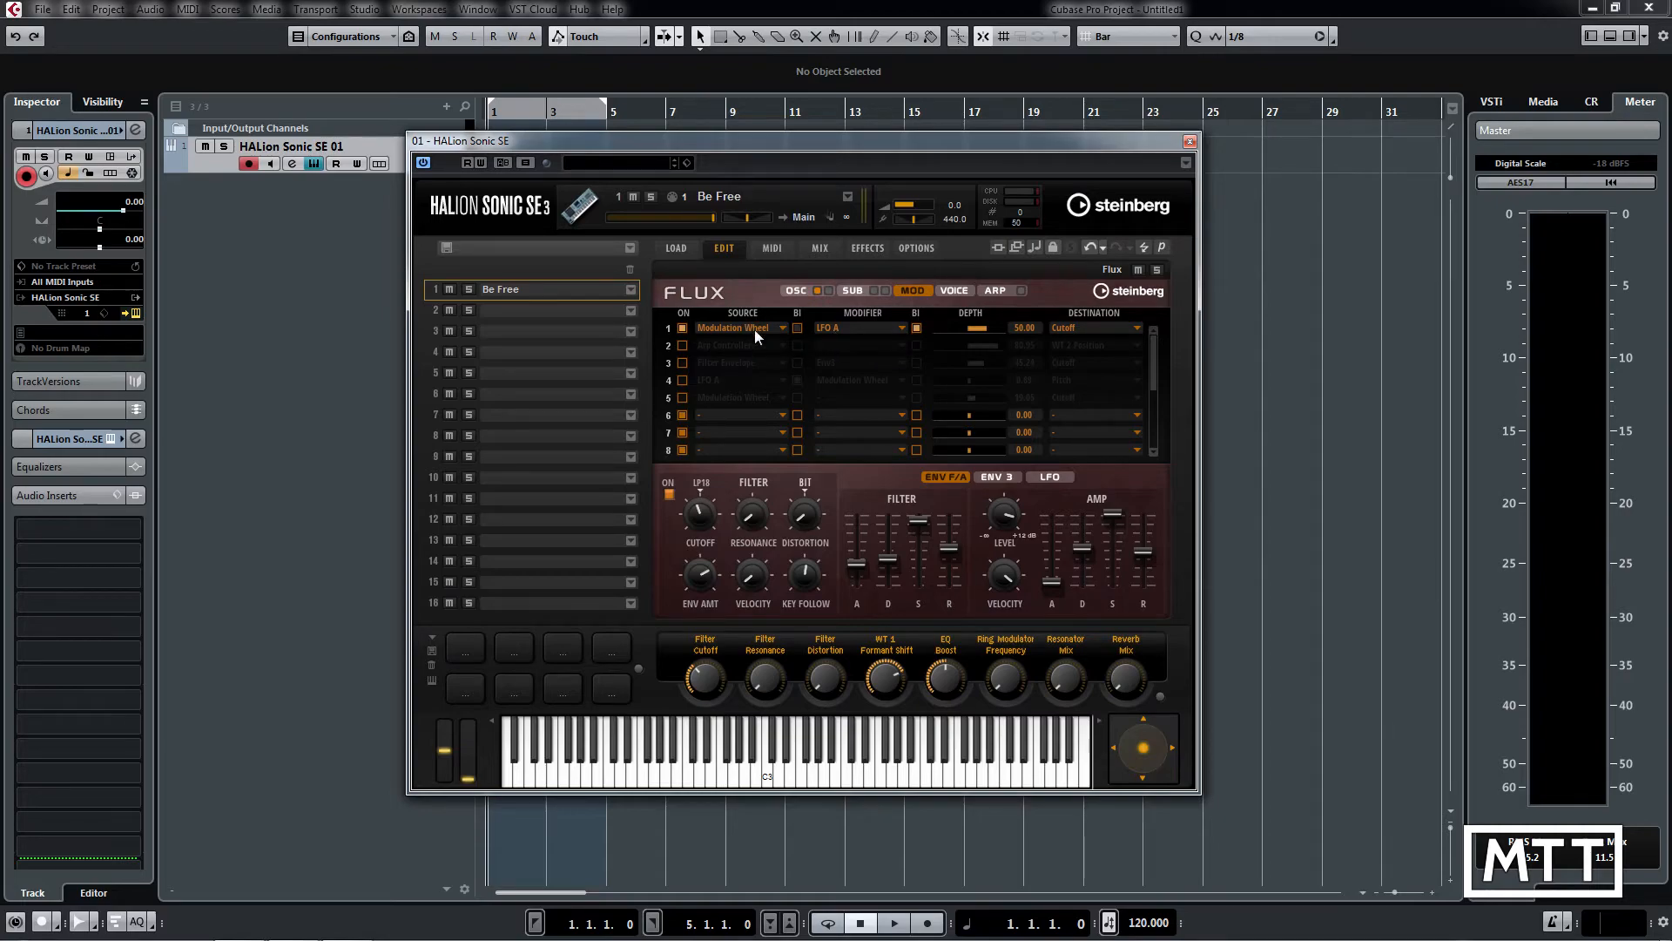
# Turn on tempo sync for LFO A
pyautogui.click(1050, 477)
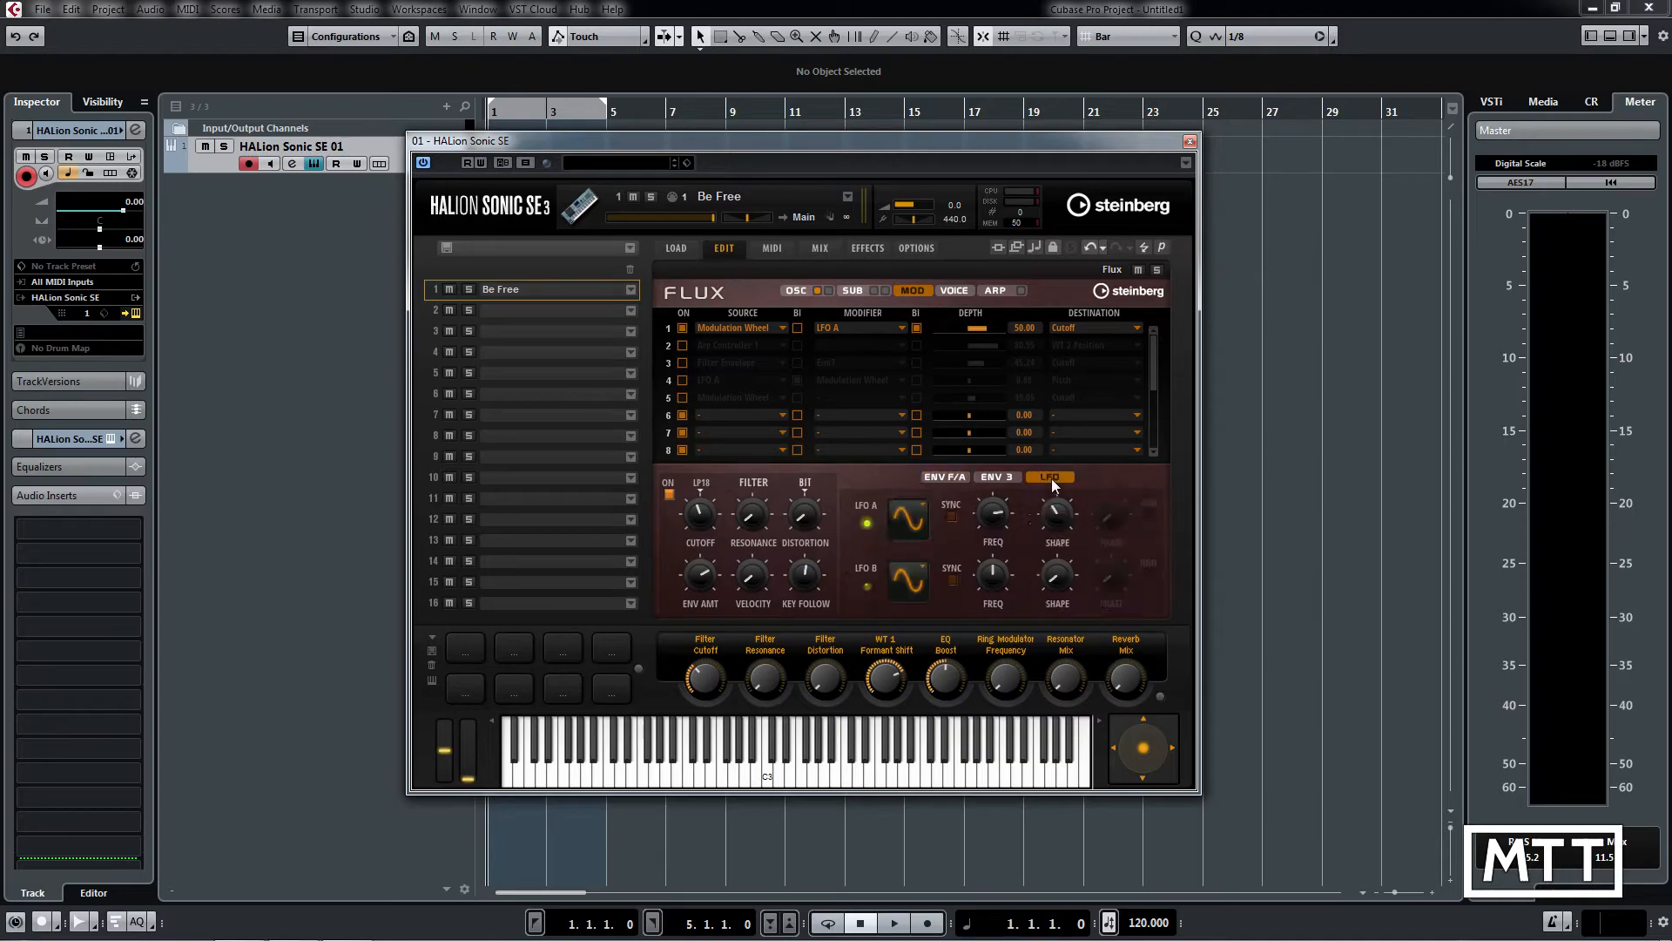
pyautogui.click(952, 518)
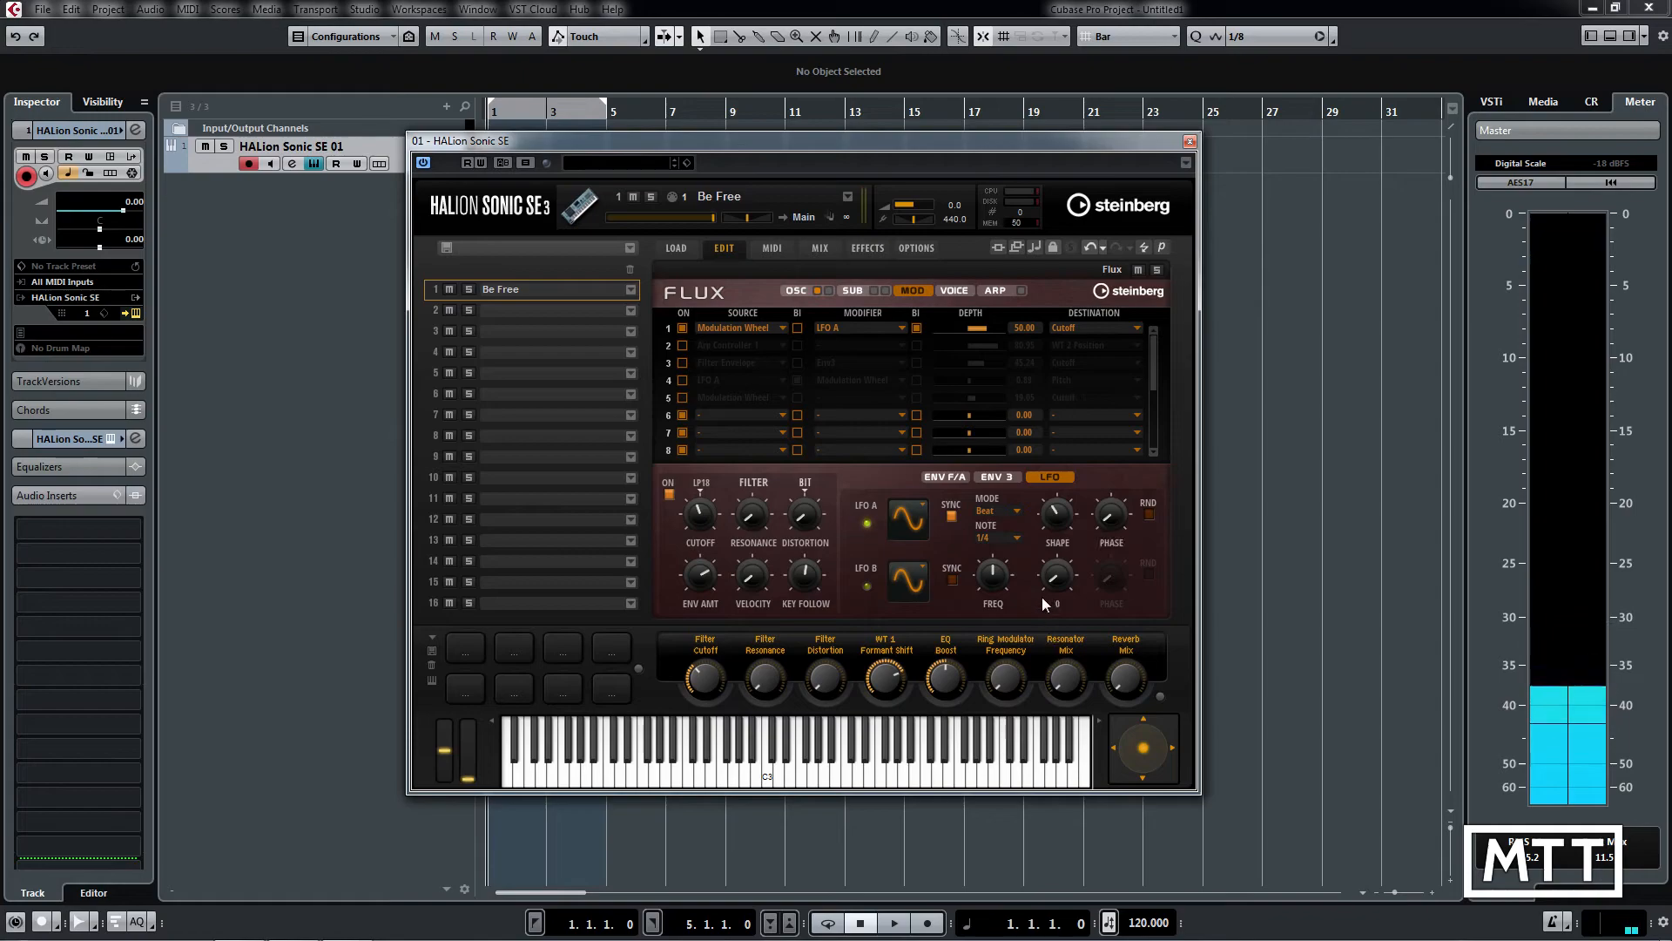
# Try the Pulse waveform on LFO A and the row 1 modifier's bipolar switch, then return the waveform to Sine
pyautogui.click(908, 520)
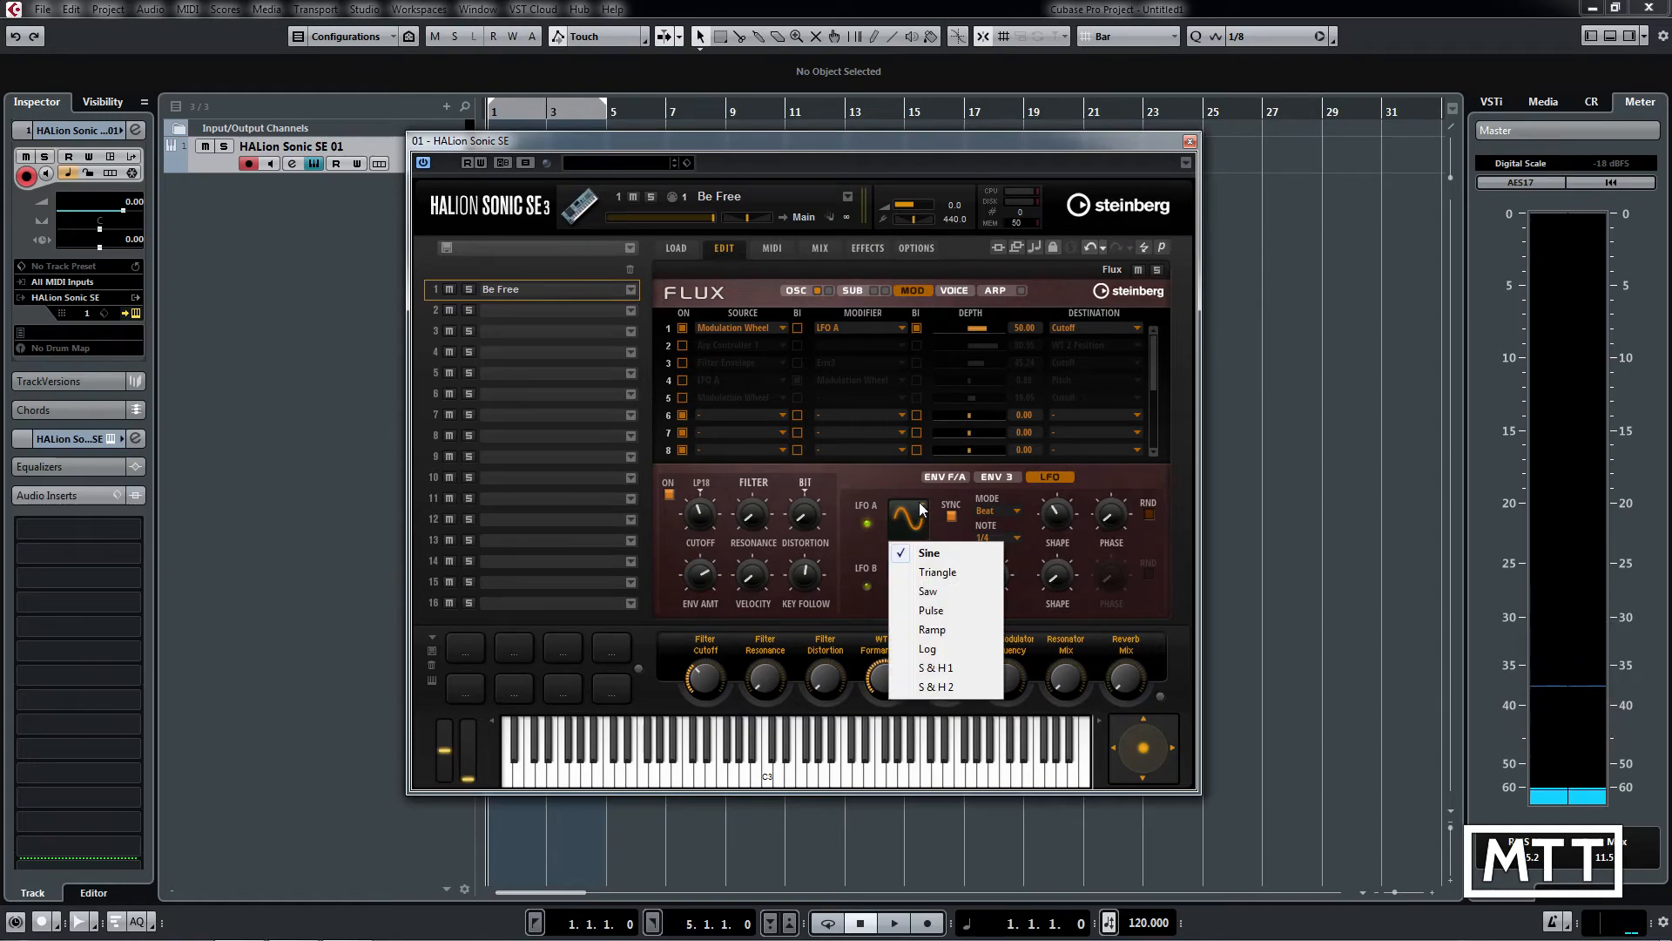
pyautogui.click(935, 610)
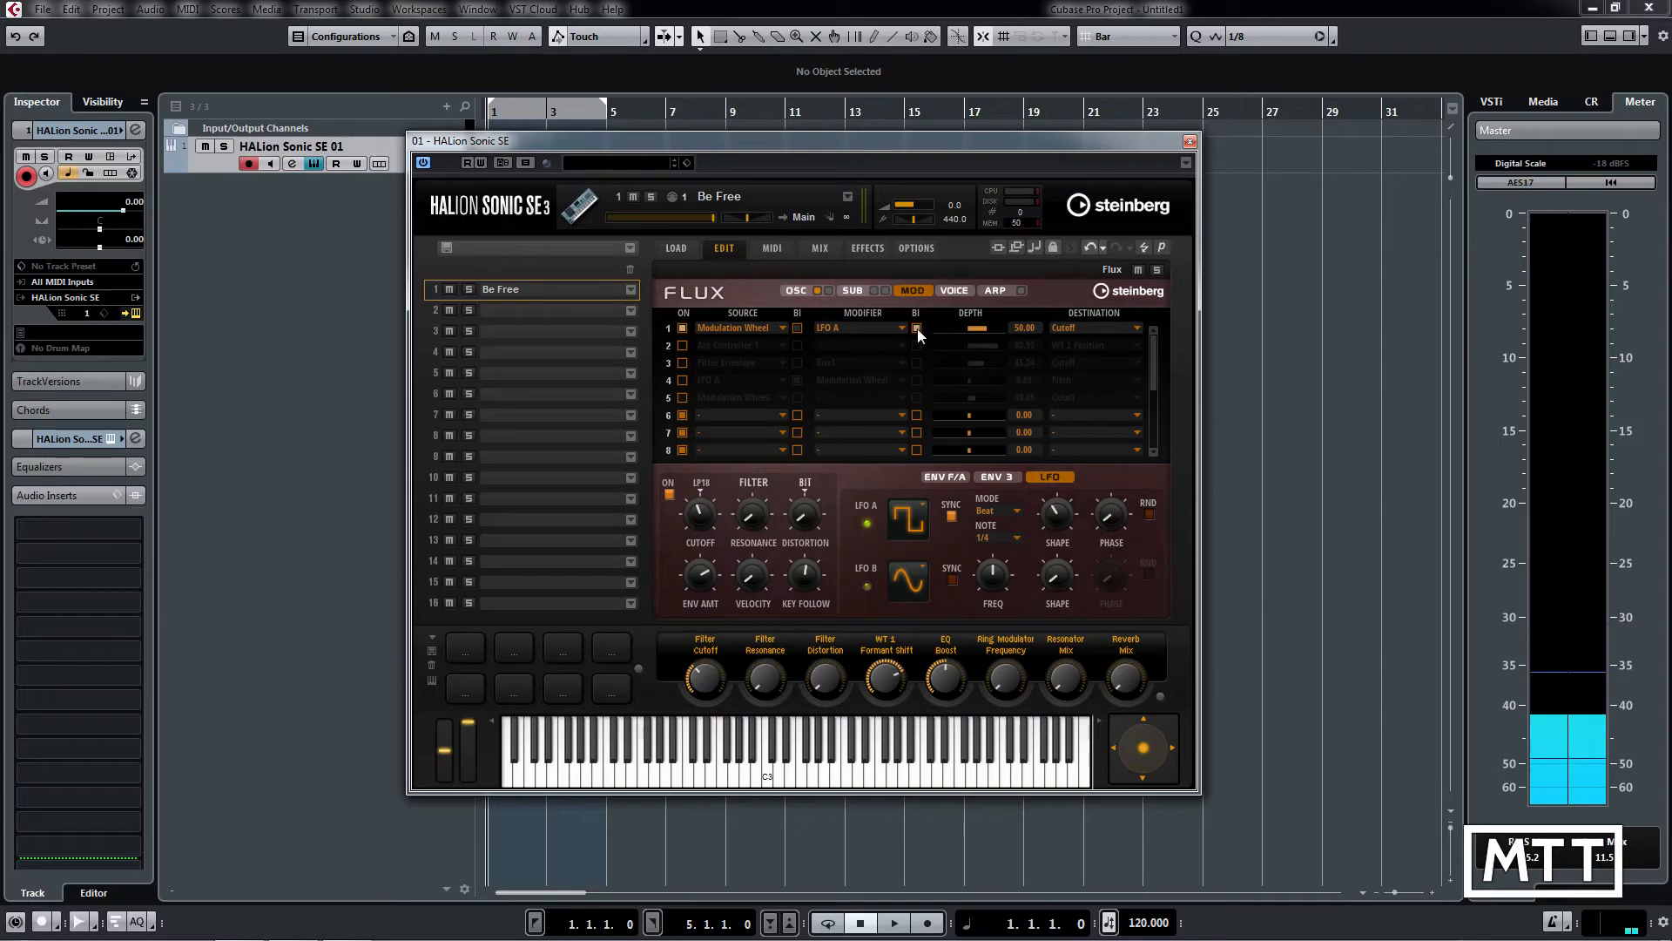
pyautogui.click(917, 328)
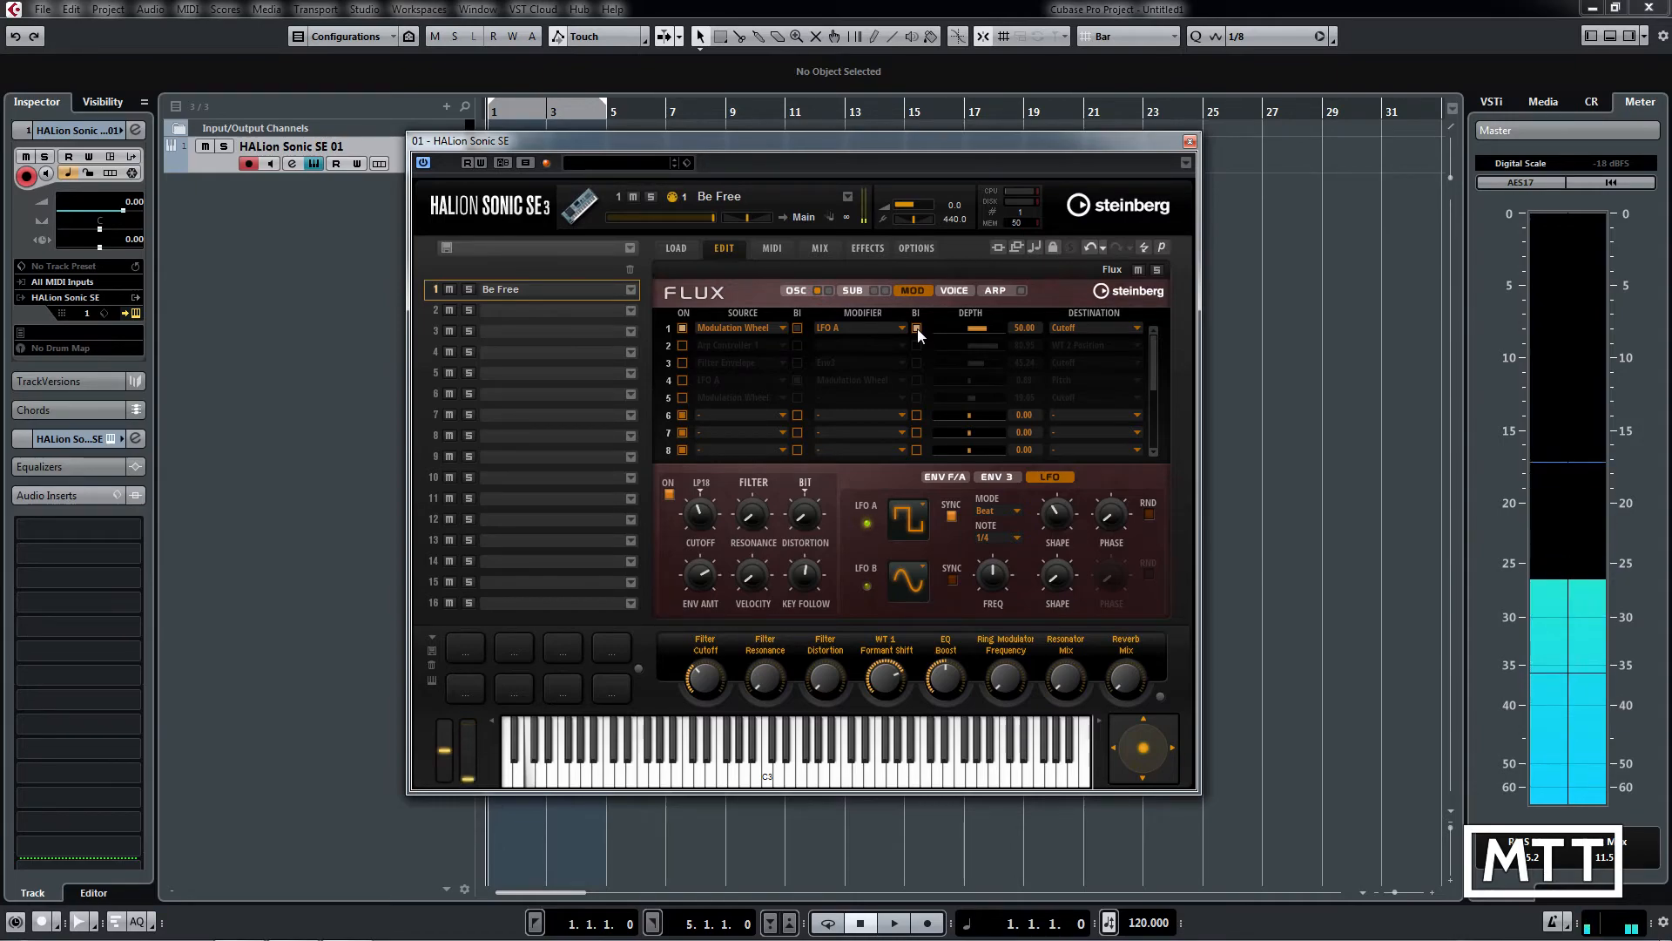
pyautogui.click(909, 519)
pyautogui.click(933, 554)
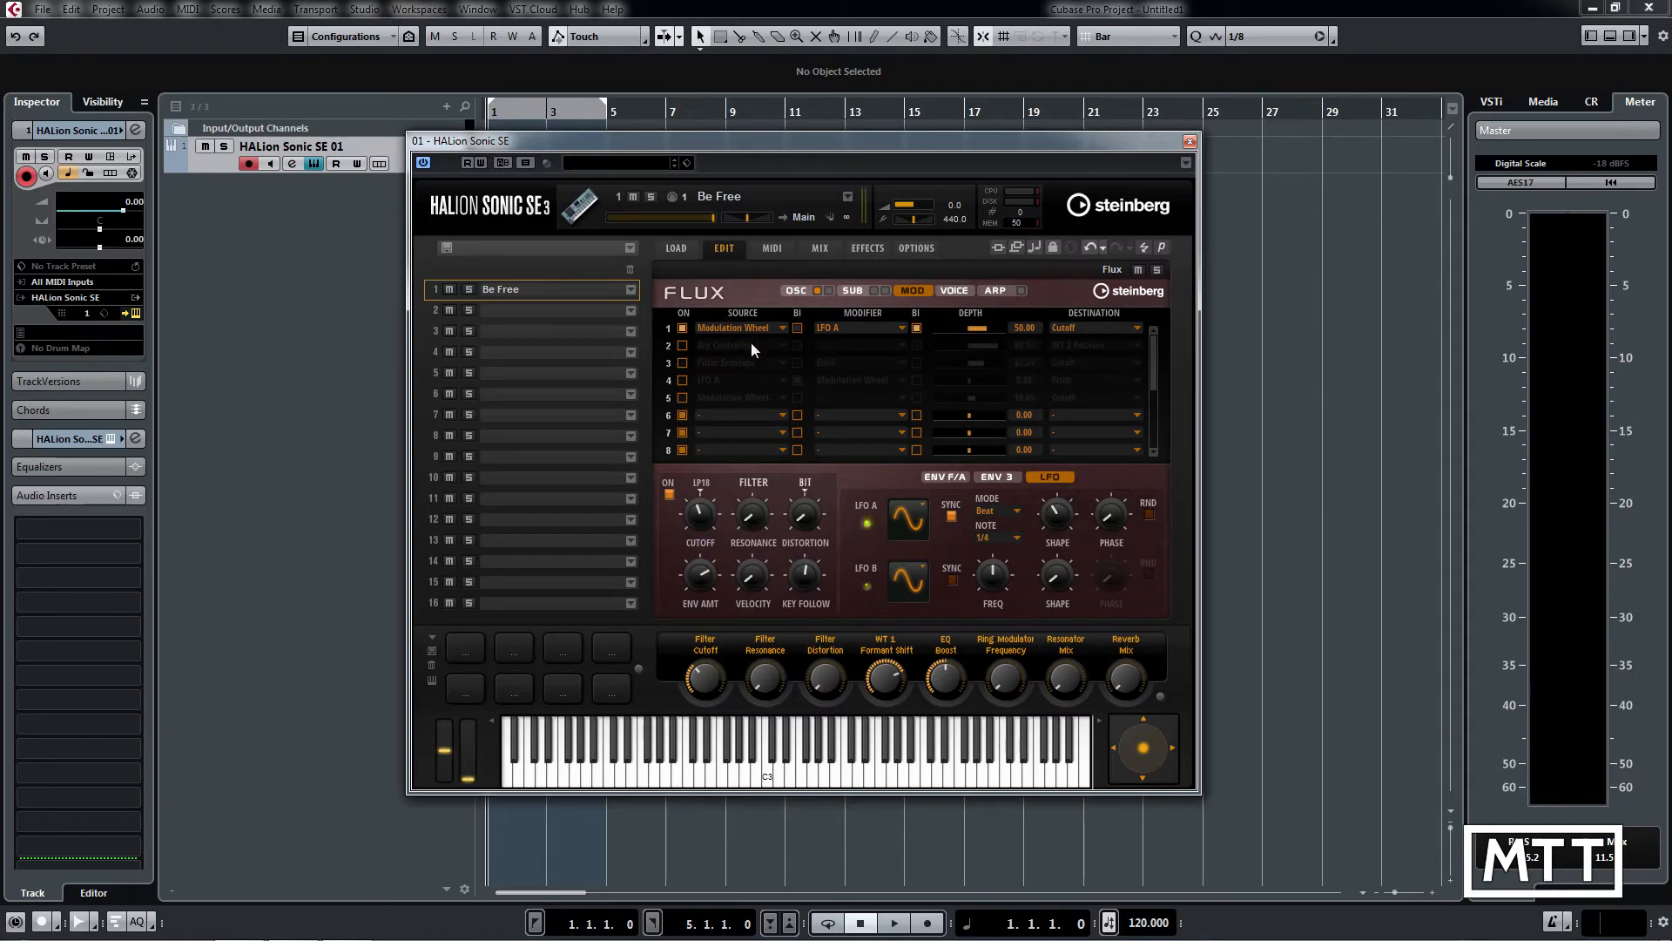
# Change the row 1 modulation destination from Cutoff to Bus 1
pyautogui.click(1137, 327)
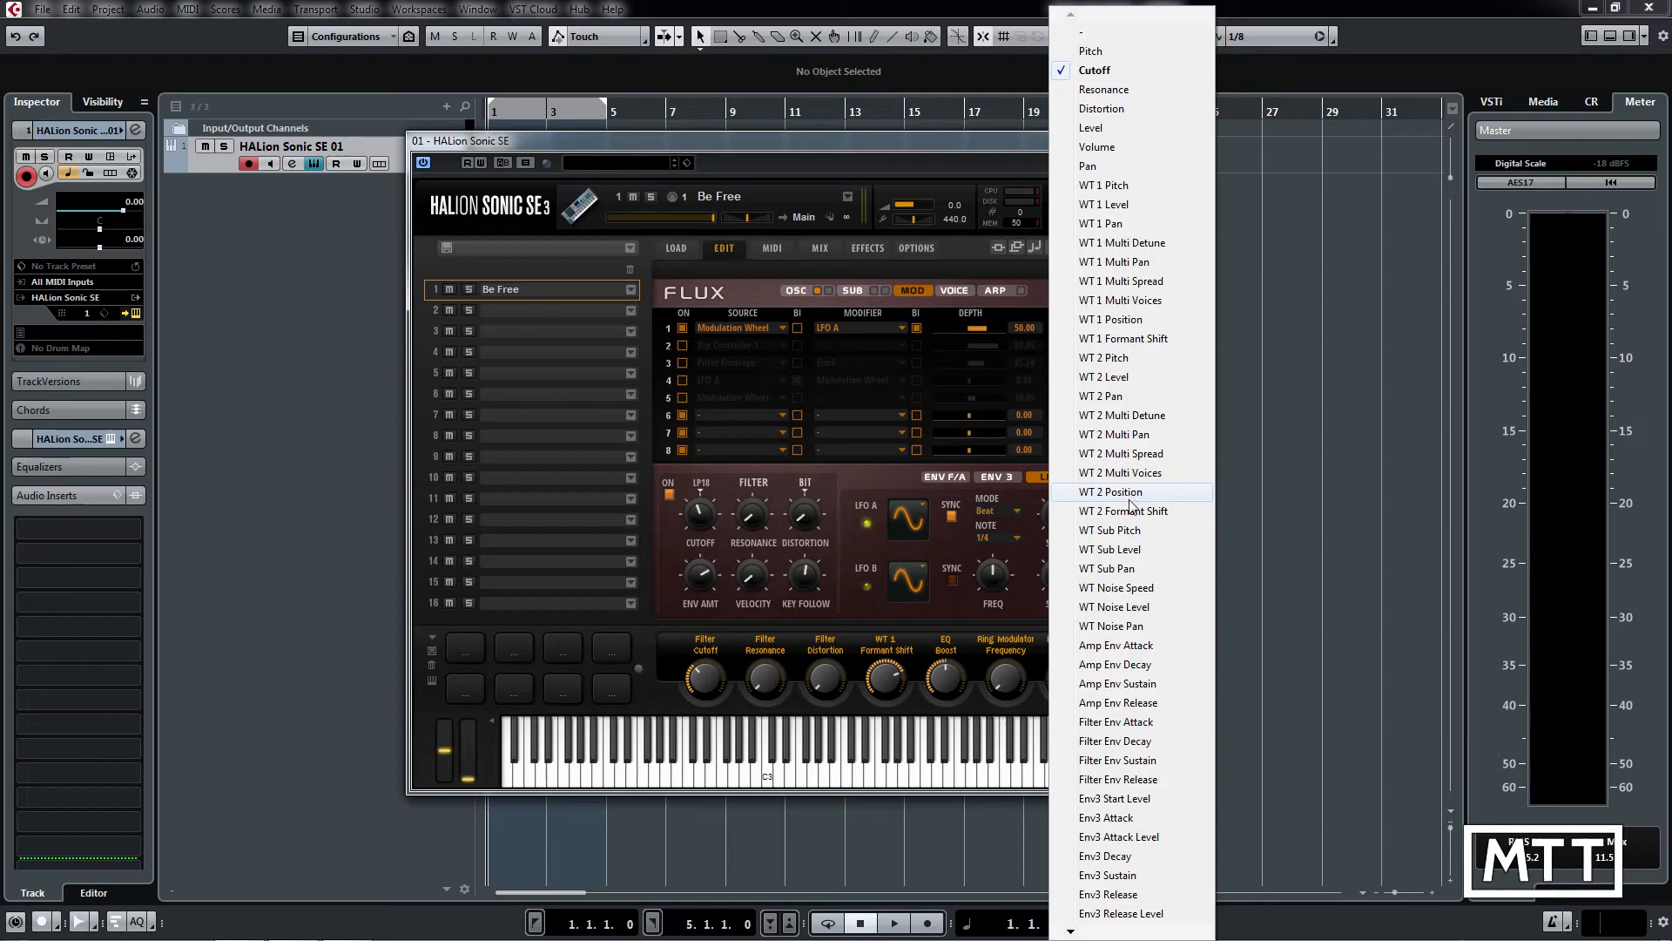
pyautogui.moveTo(1072, 932)
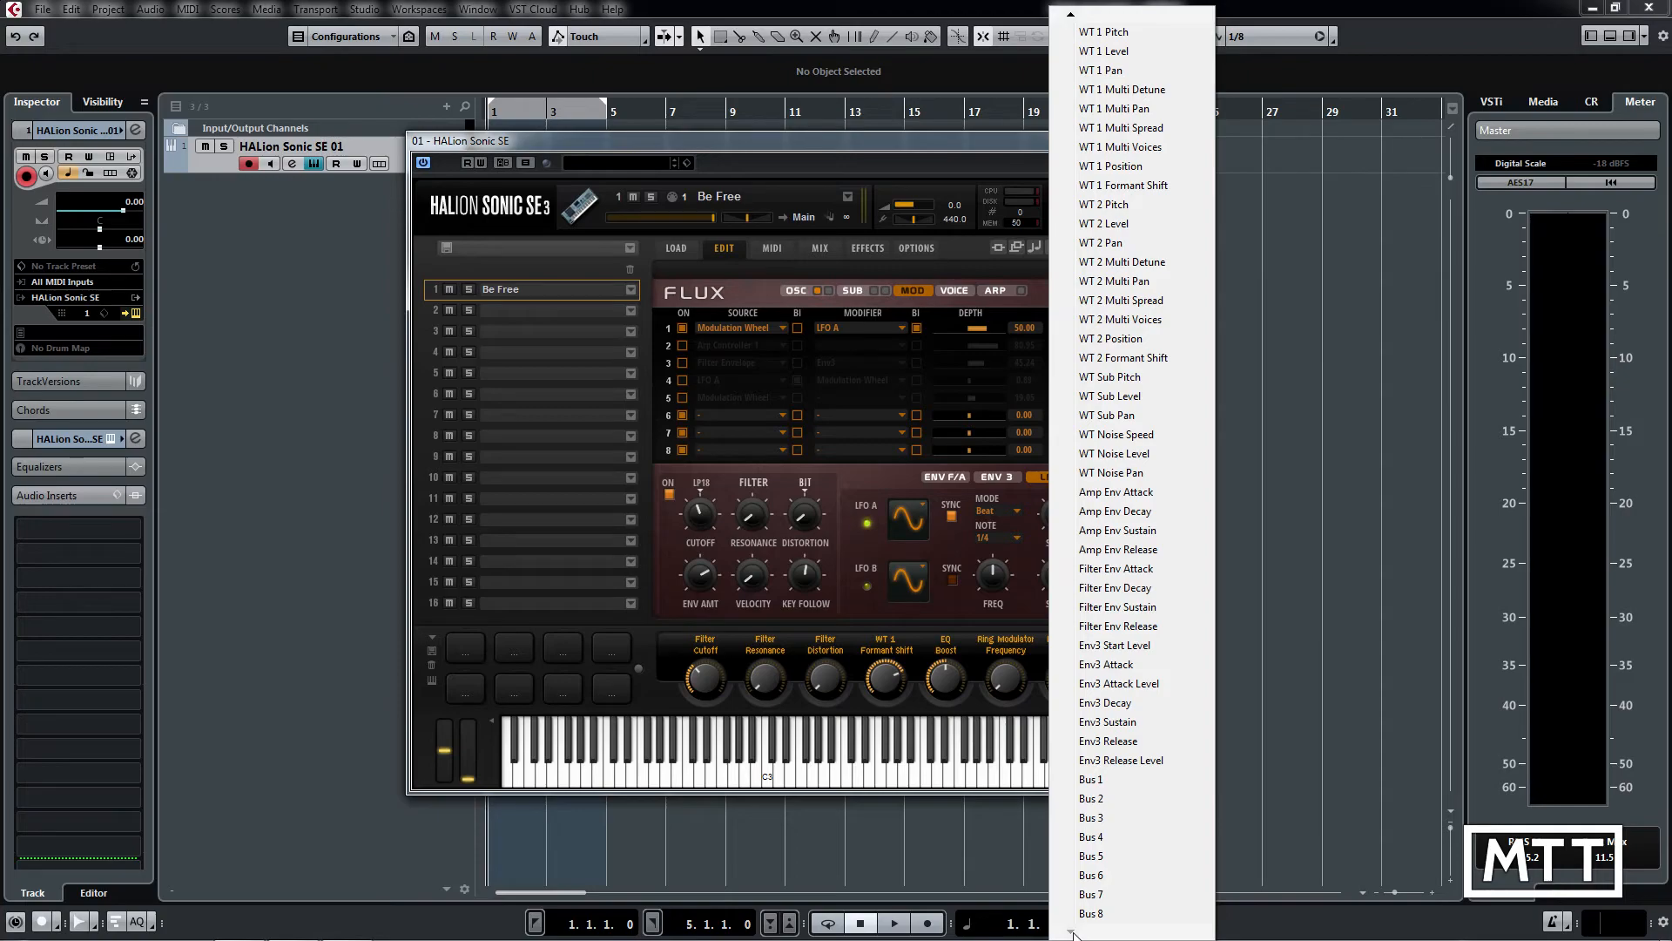
pyautogui.click(1091, 779)
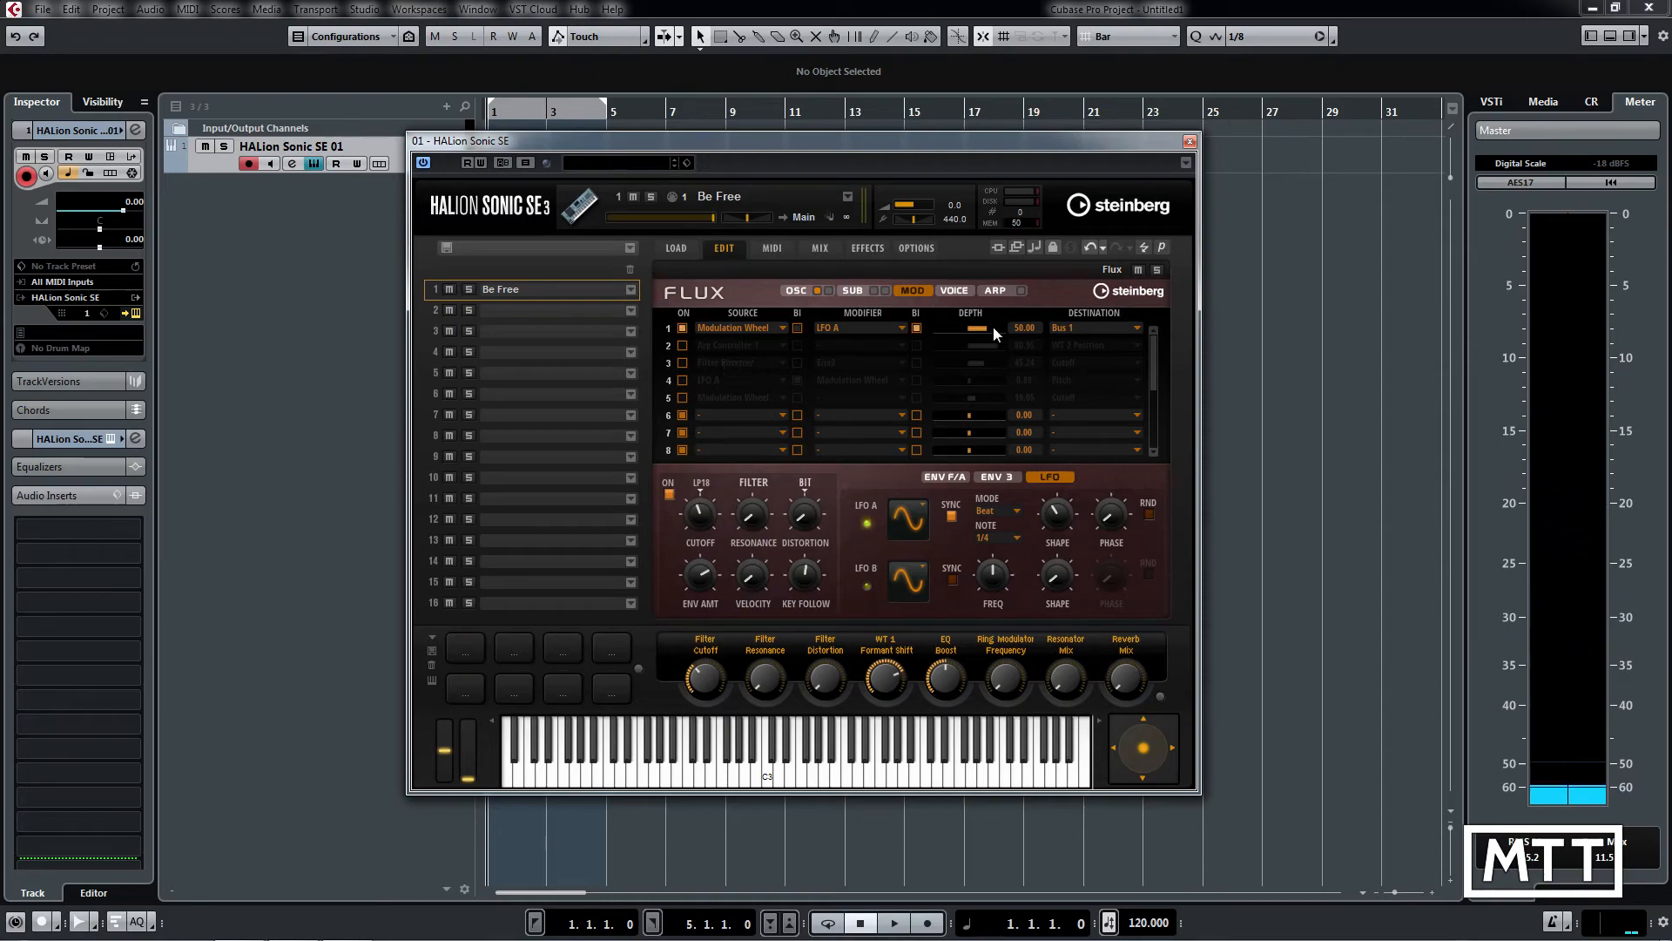
# Enable row 2 of the modulation matrix and route Bus 1 to Cutoff with a depth of 100
pyautogui.click(683, 346)
pyautogui.click(756, 343)
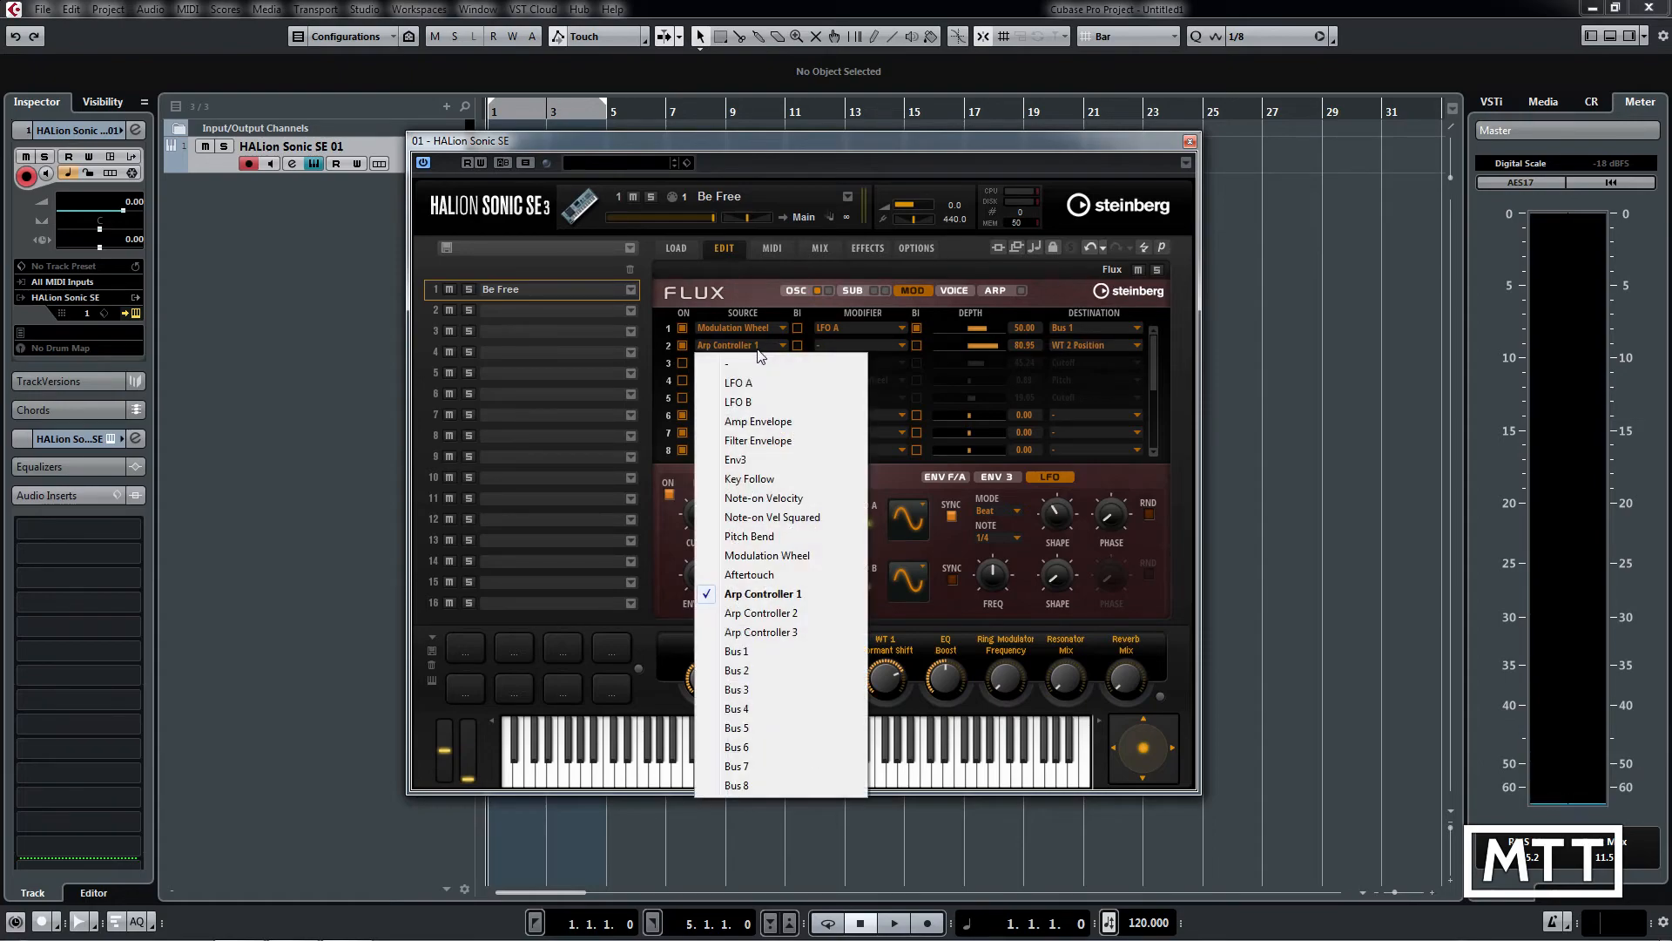
pyautogui.click(773, 651)
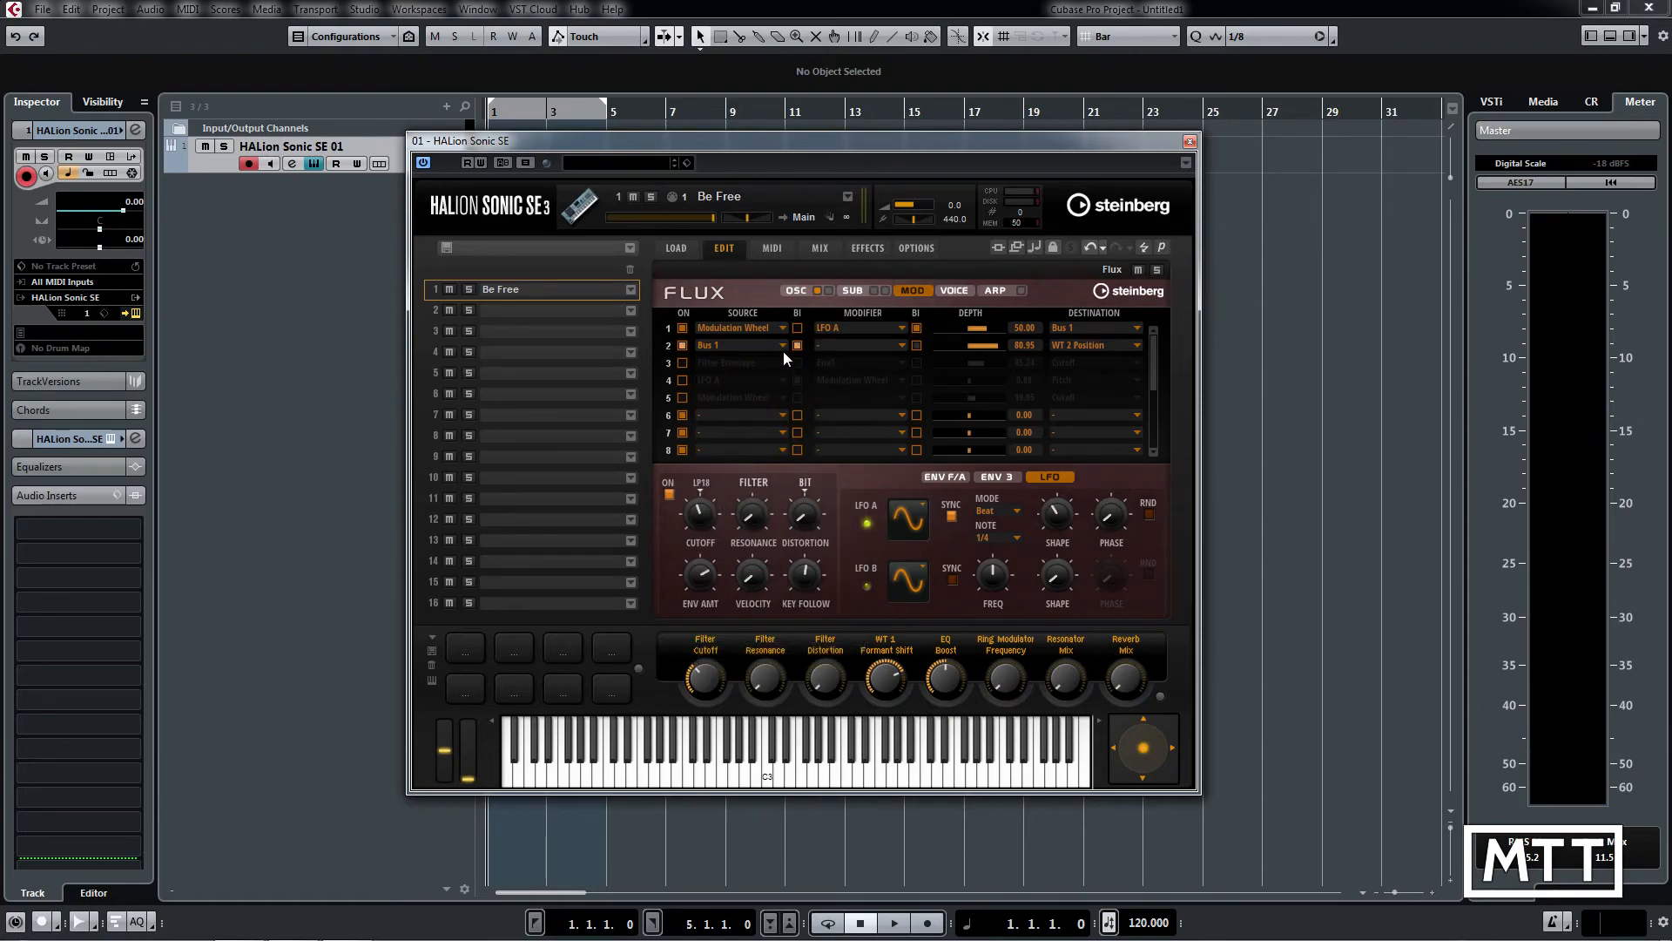
pyautogui.click(1097, 346)
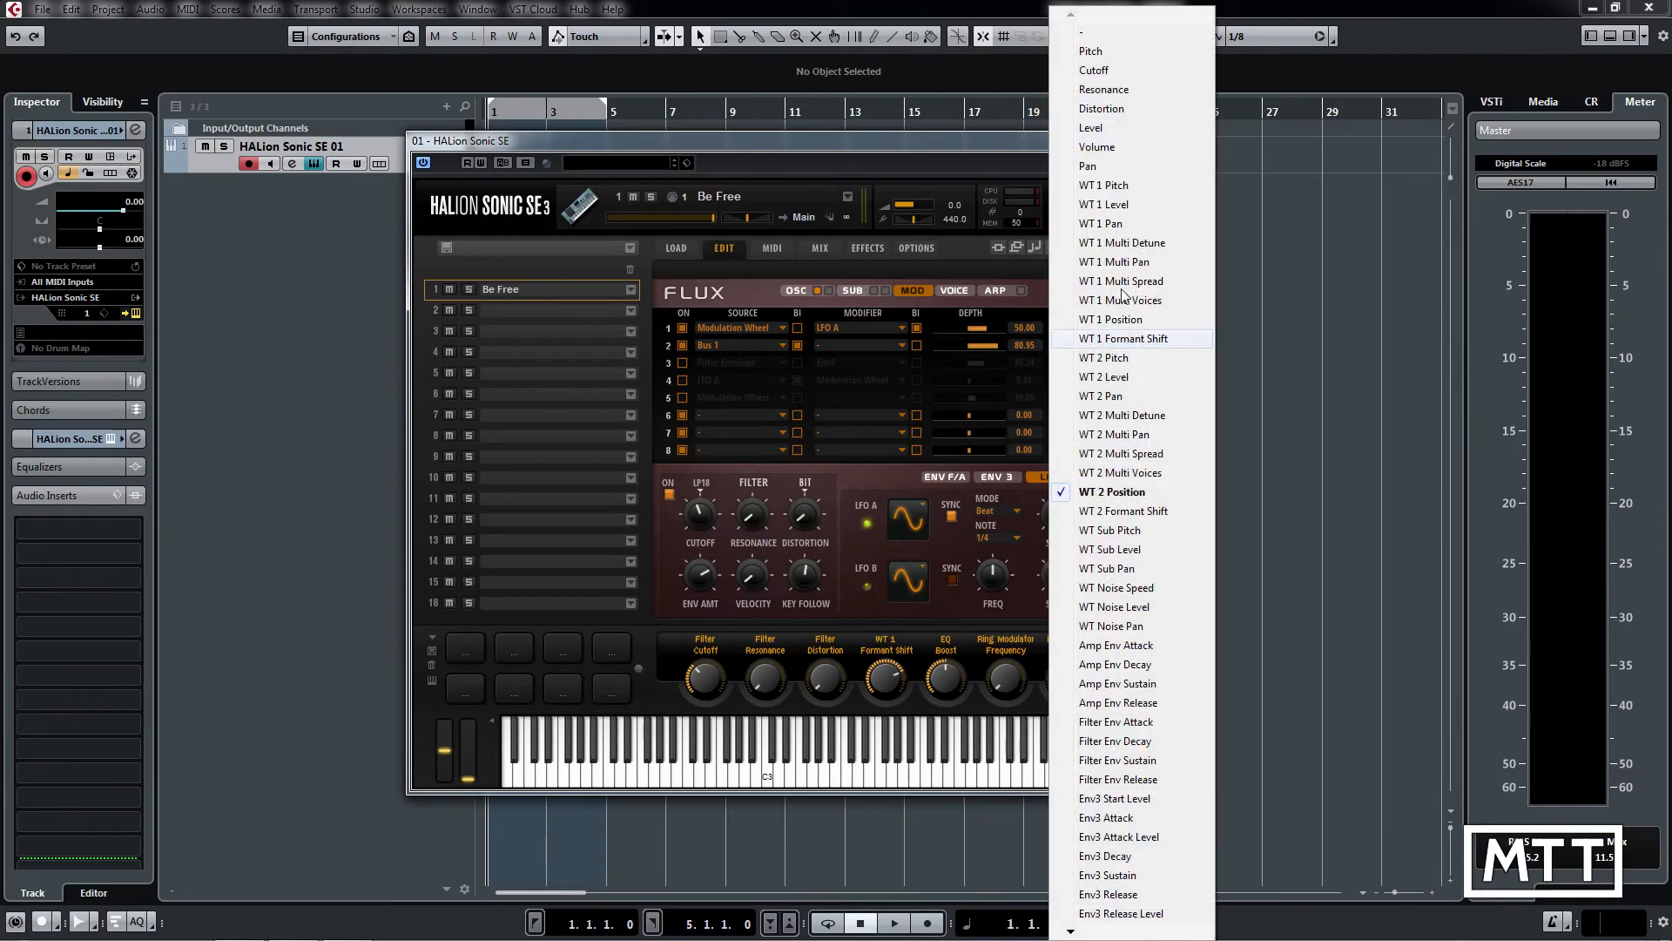
pyautogui.click(1094, 69)
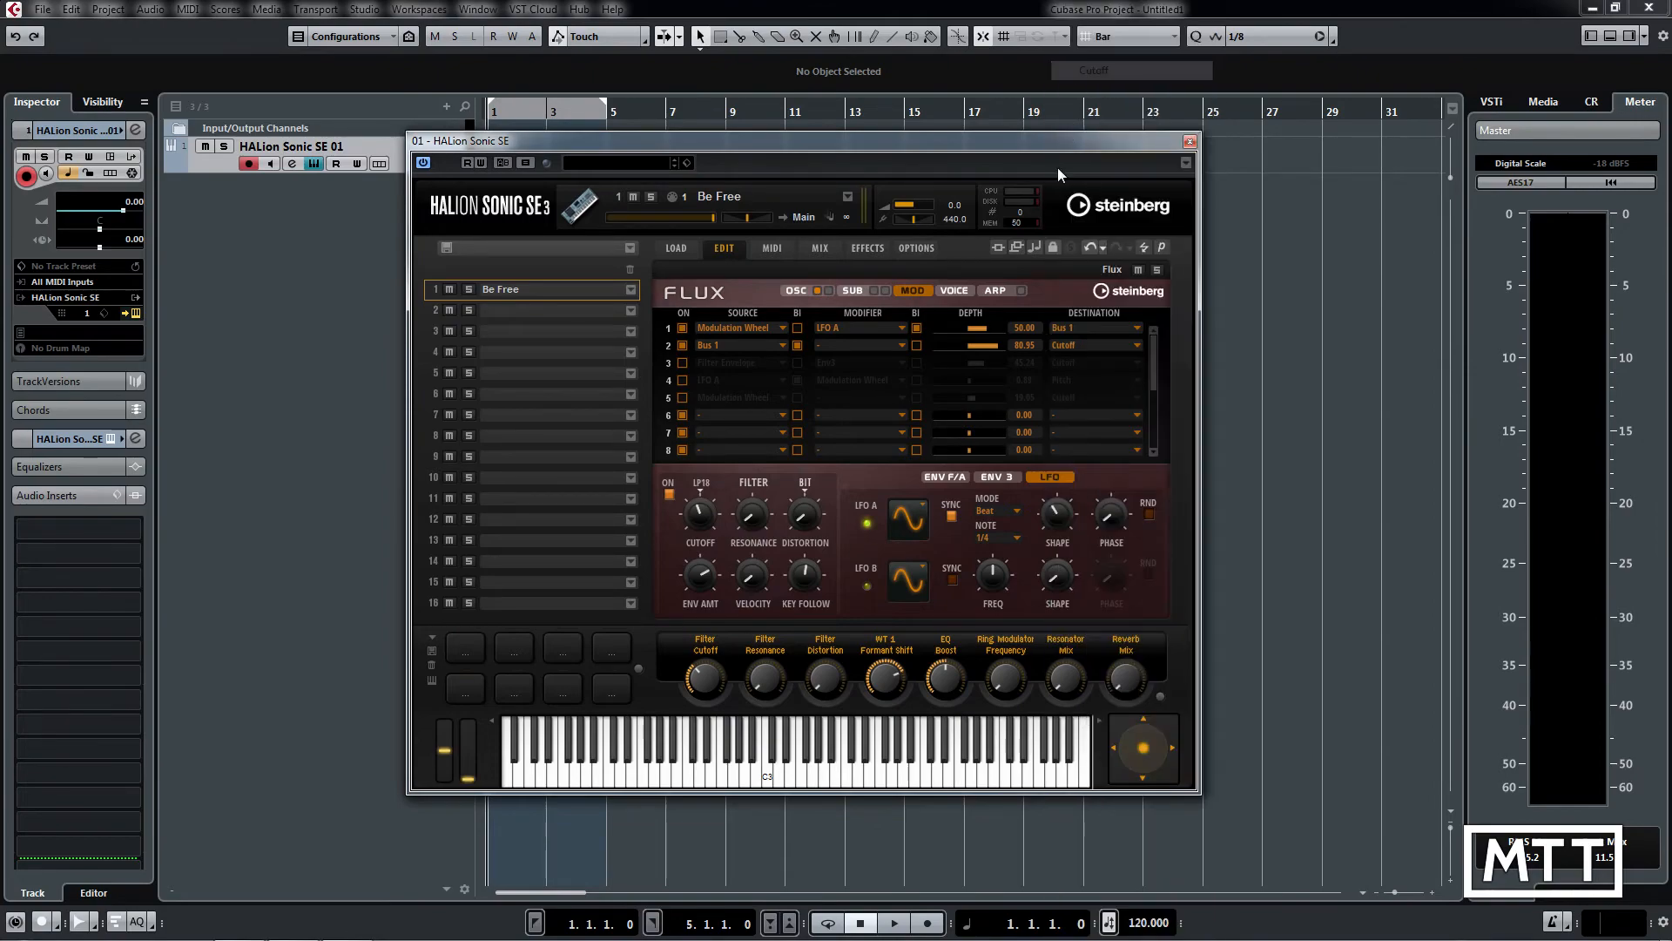
pyautogui.doubleClick(1022, 346)
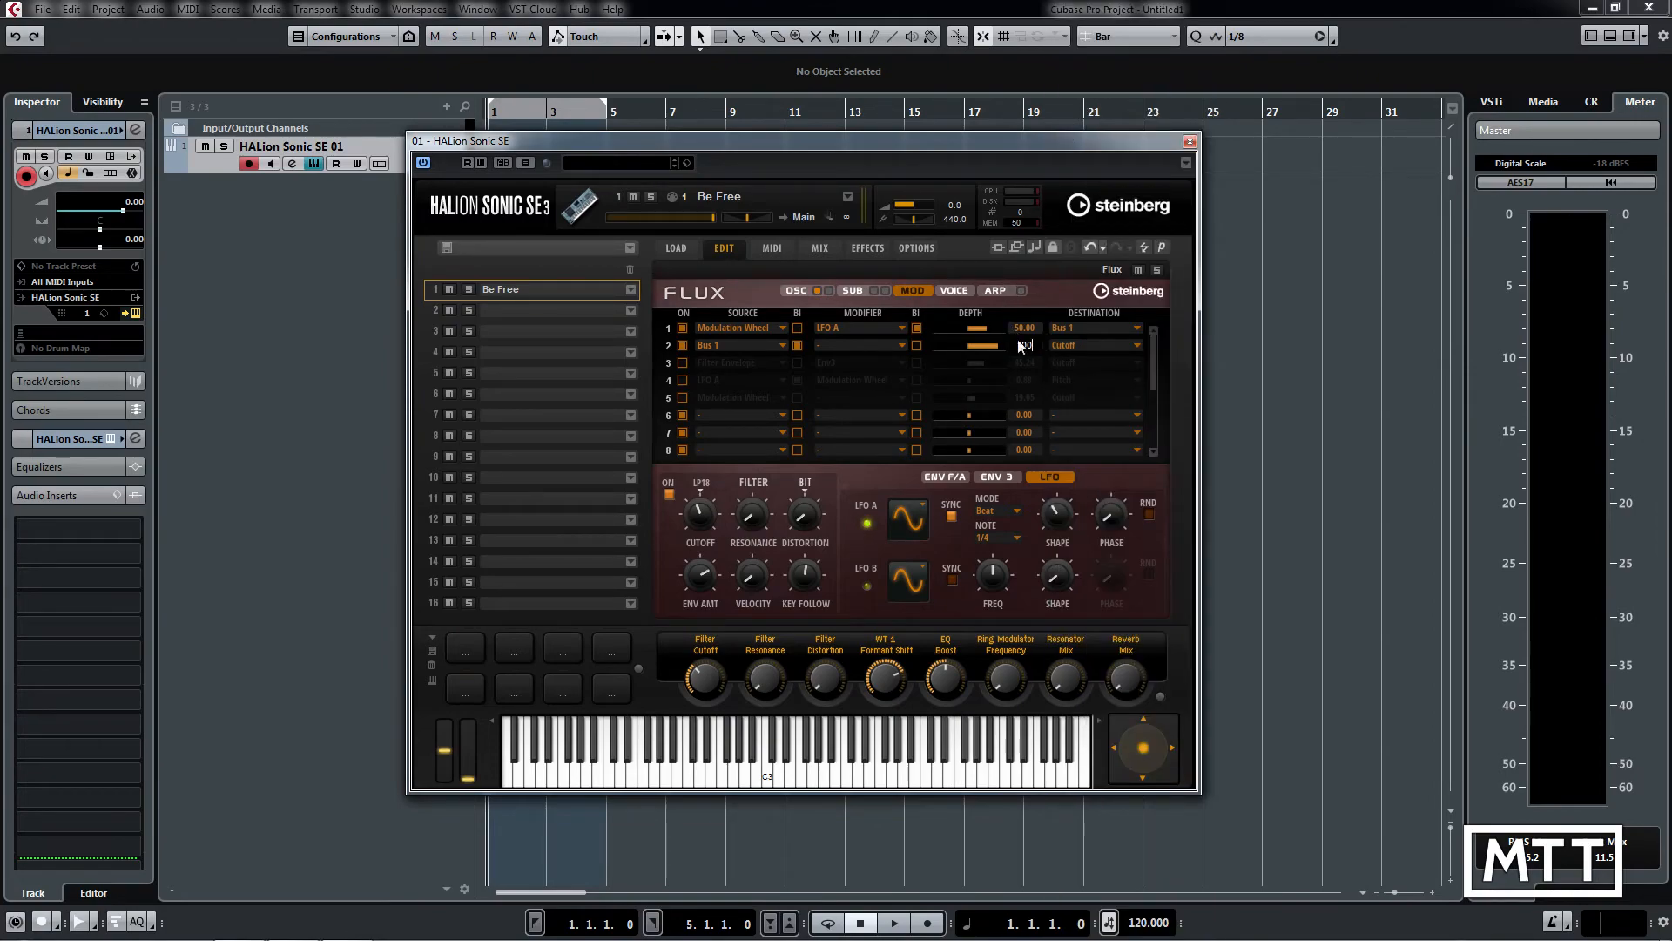
pyautogui.write('100')
pyautogui.press('Return')
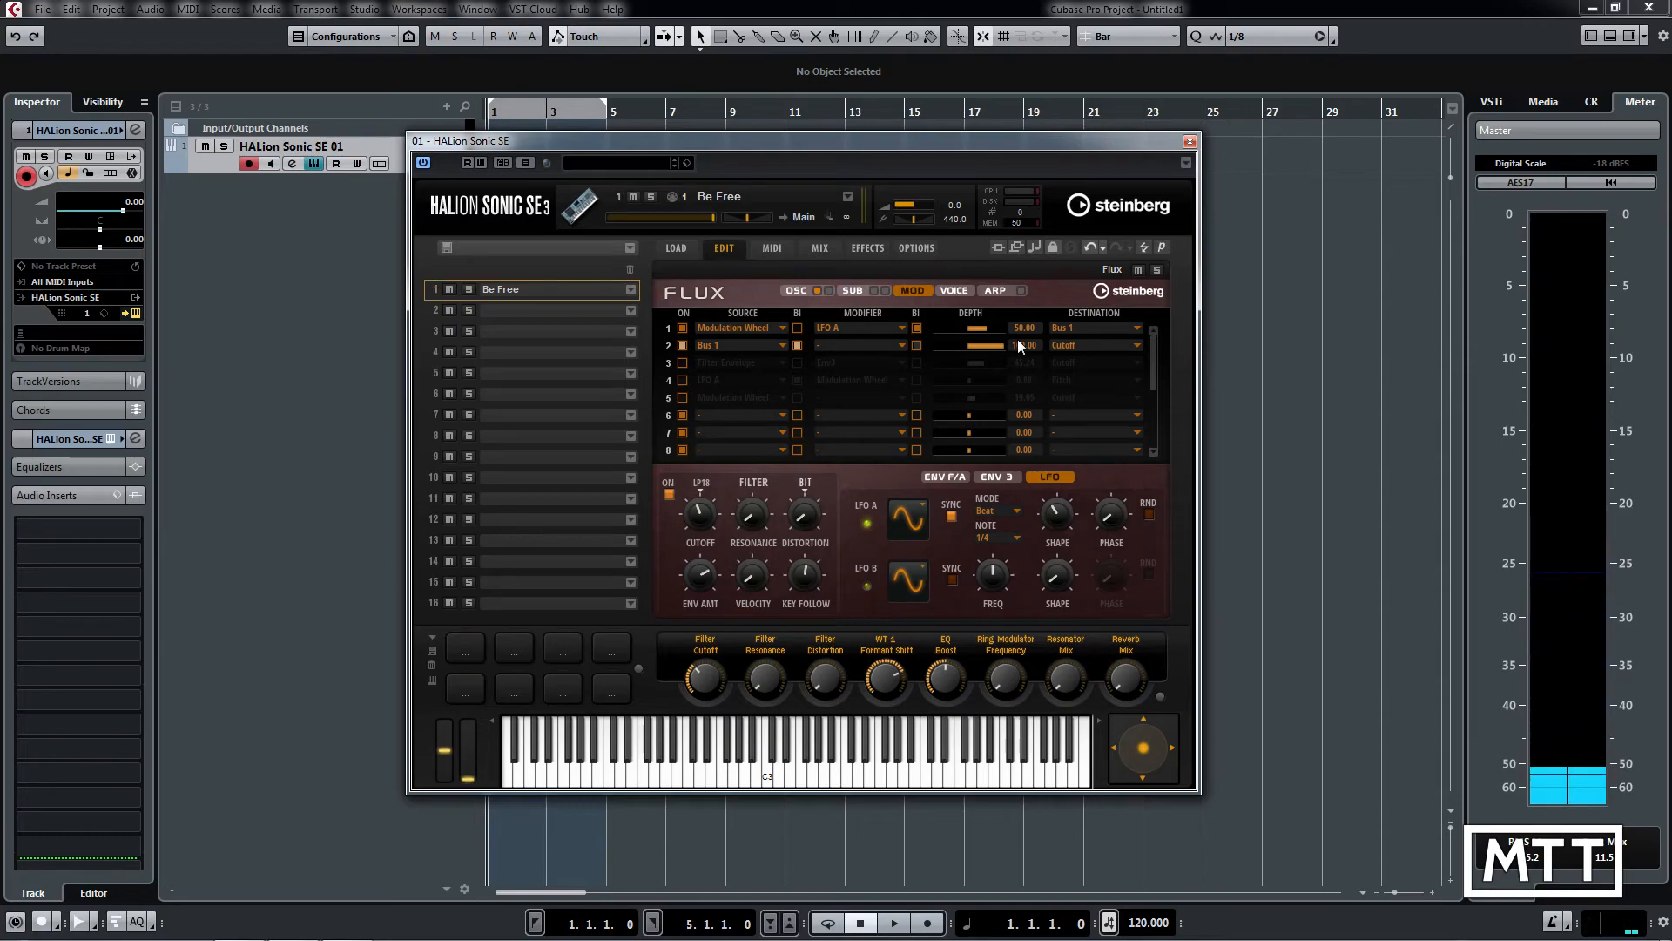
# Enable row 3 of the modulation matrix with Bus 1 as its source and no modifier
pyautogui.click(683, 363)
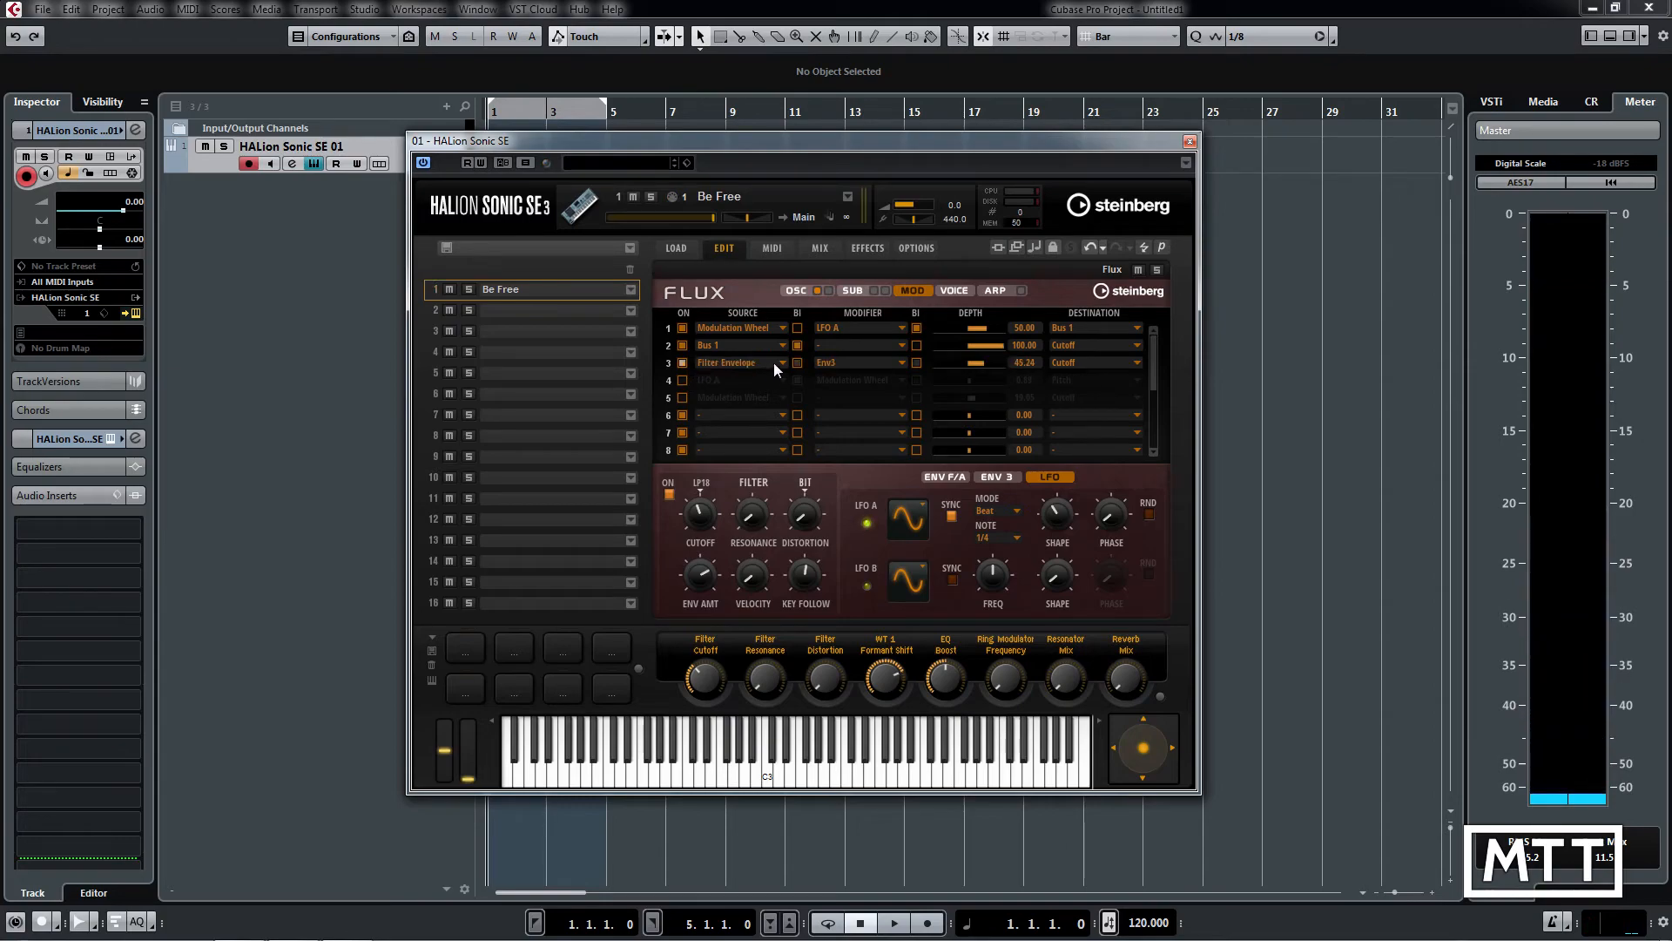
pyautogui.click(773, 362)
pyautogui.click(764, 672)
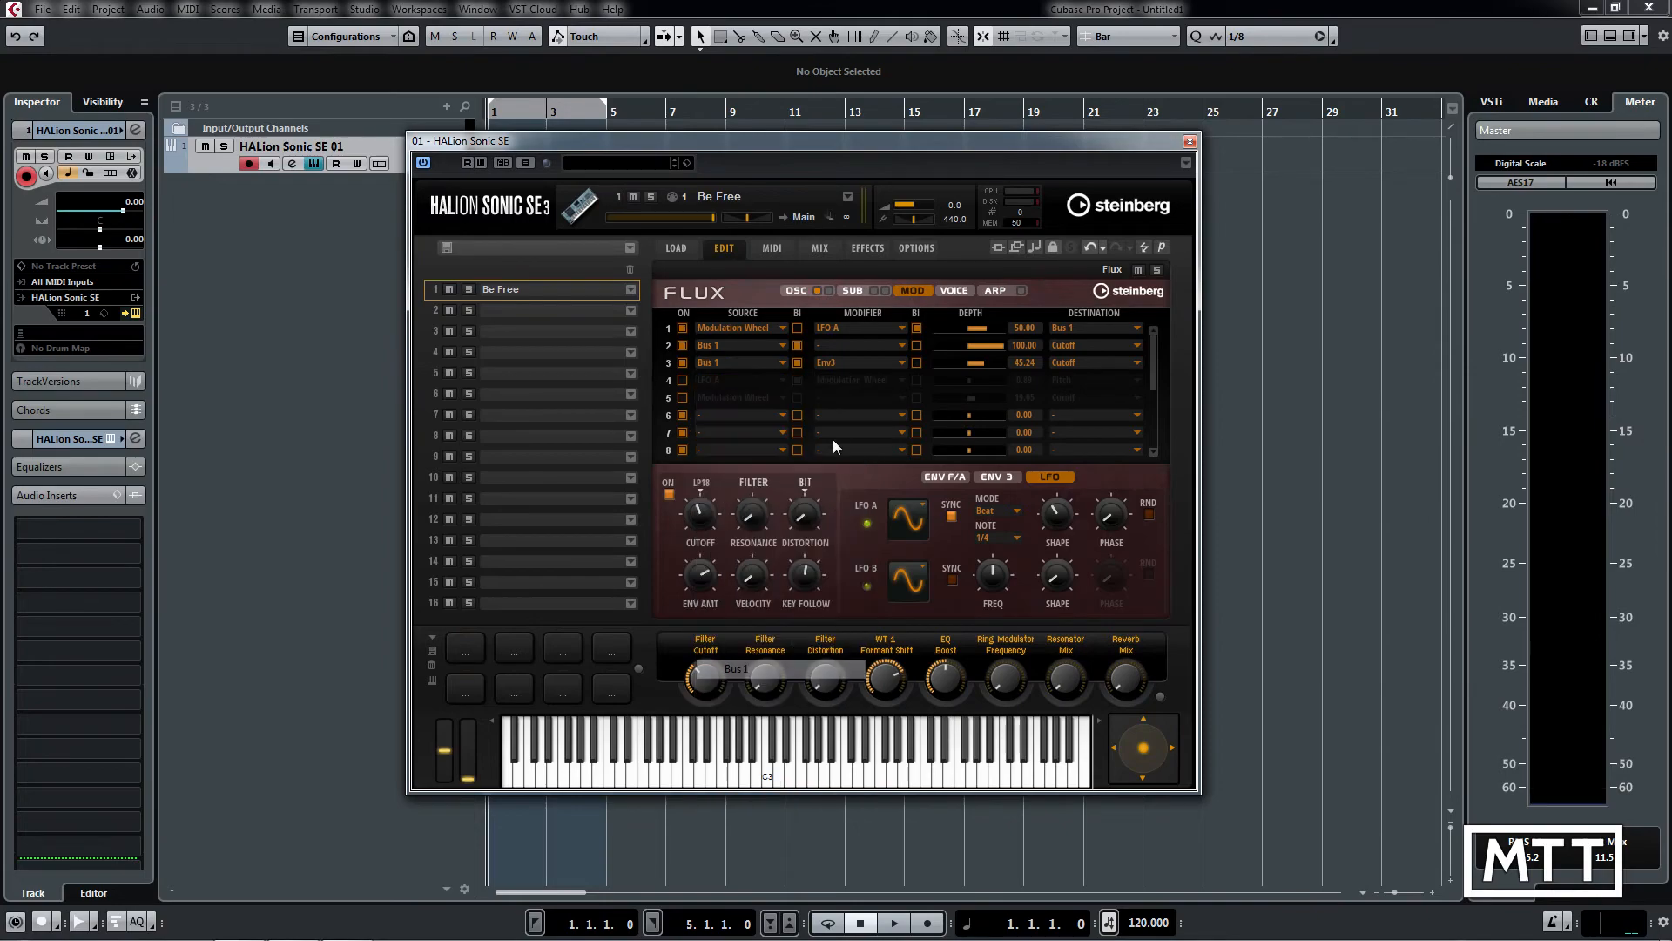
pyautogui.click(902, 361)
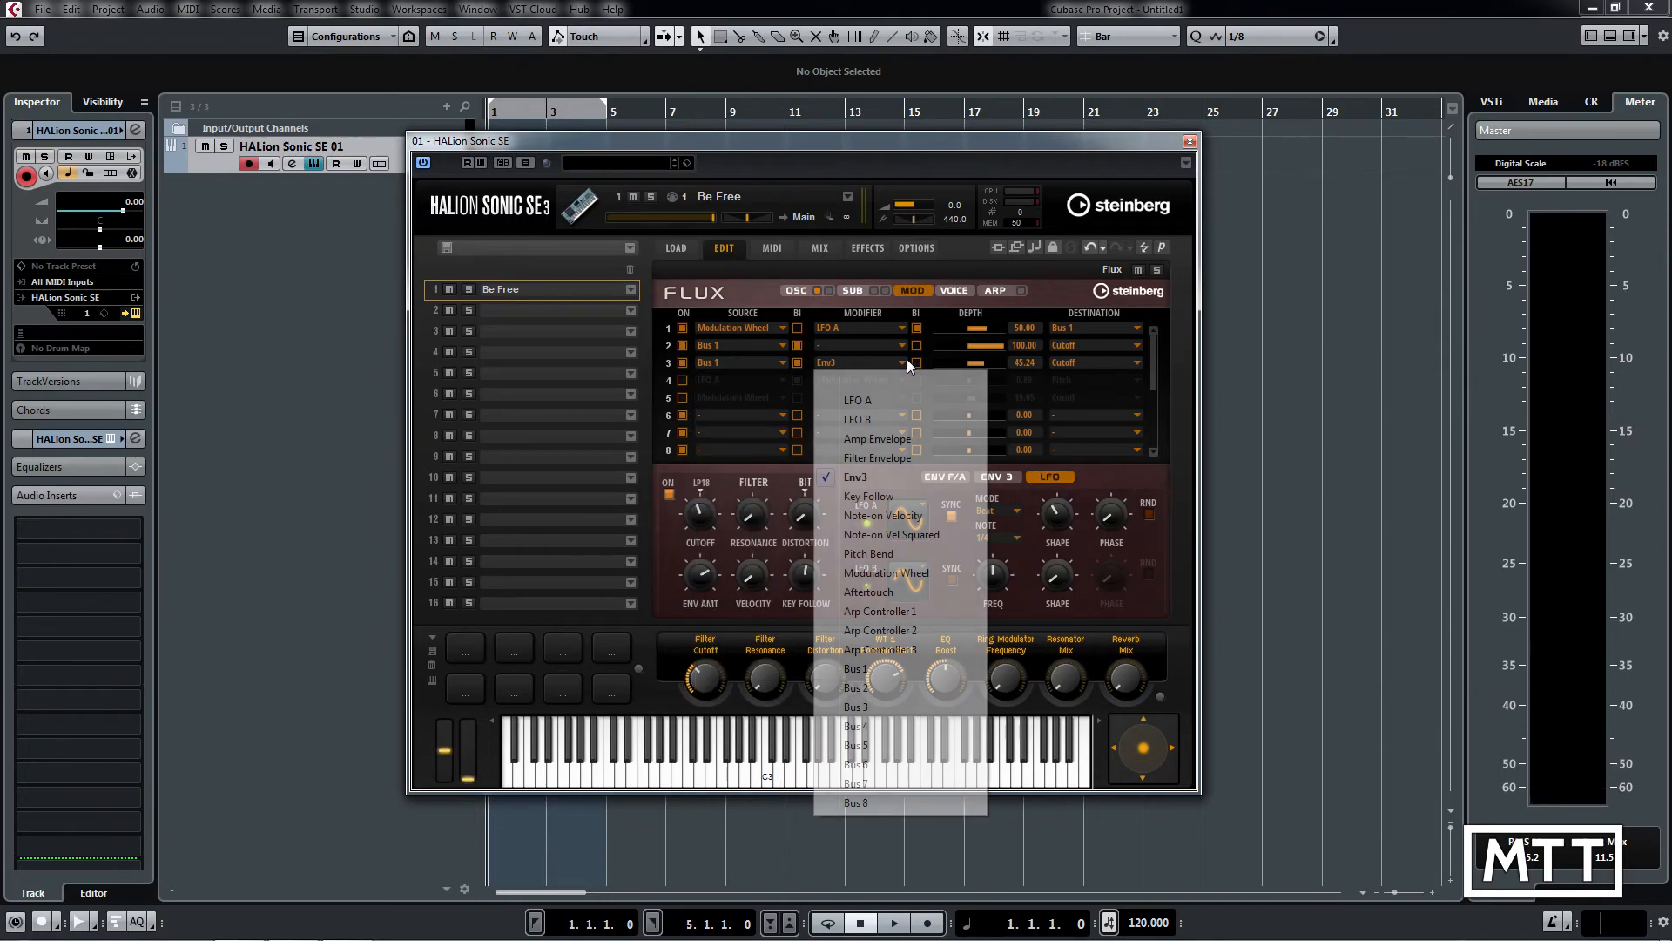
pyautogui.click(858, 386)
# Route row 3 of the modulation matrix to Pitch with a depth of 12
pyautogui.click(1100, 363)
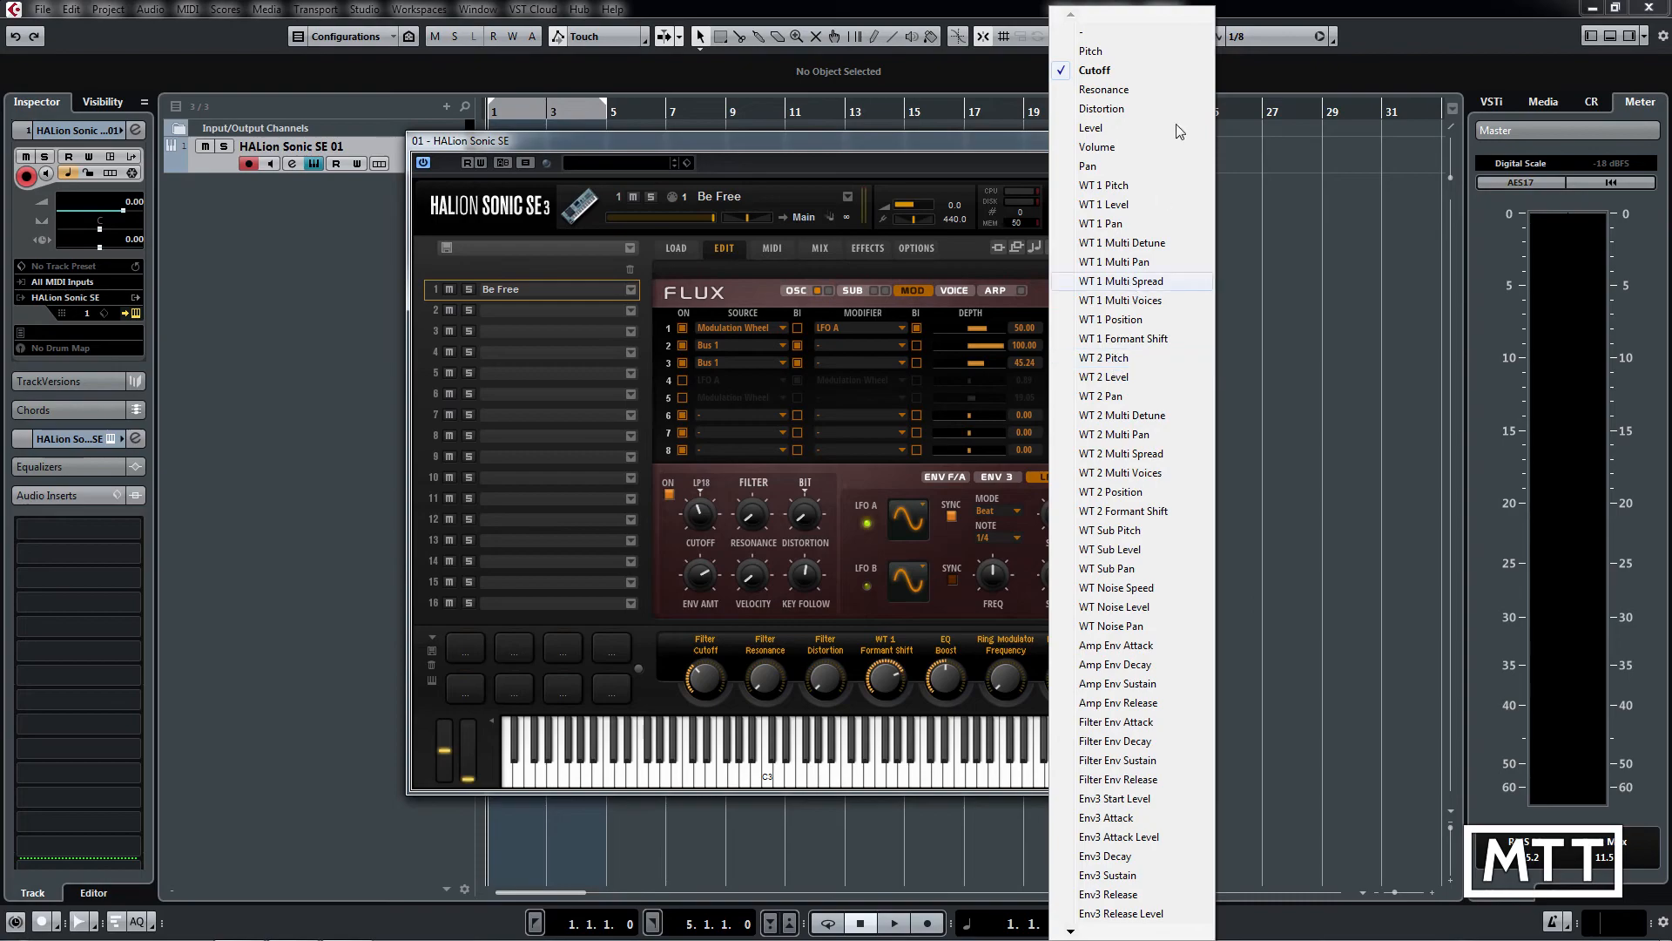
pyautogui.click(1091, 50)
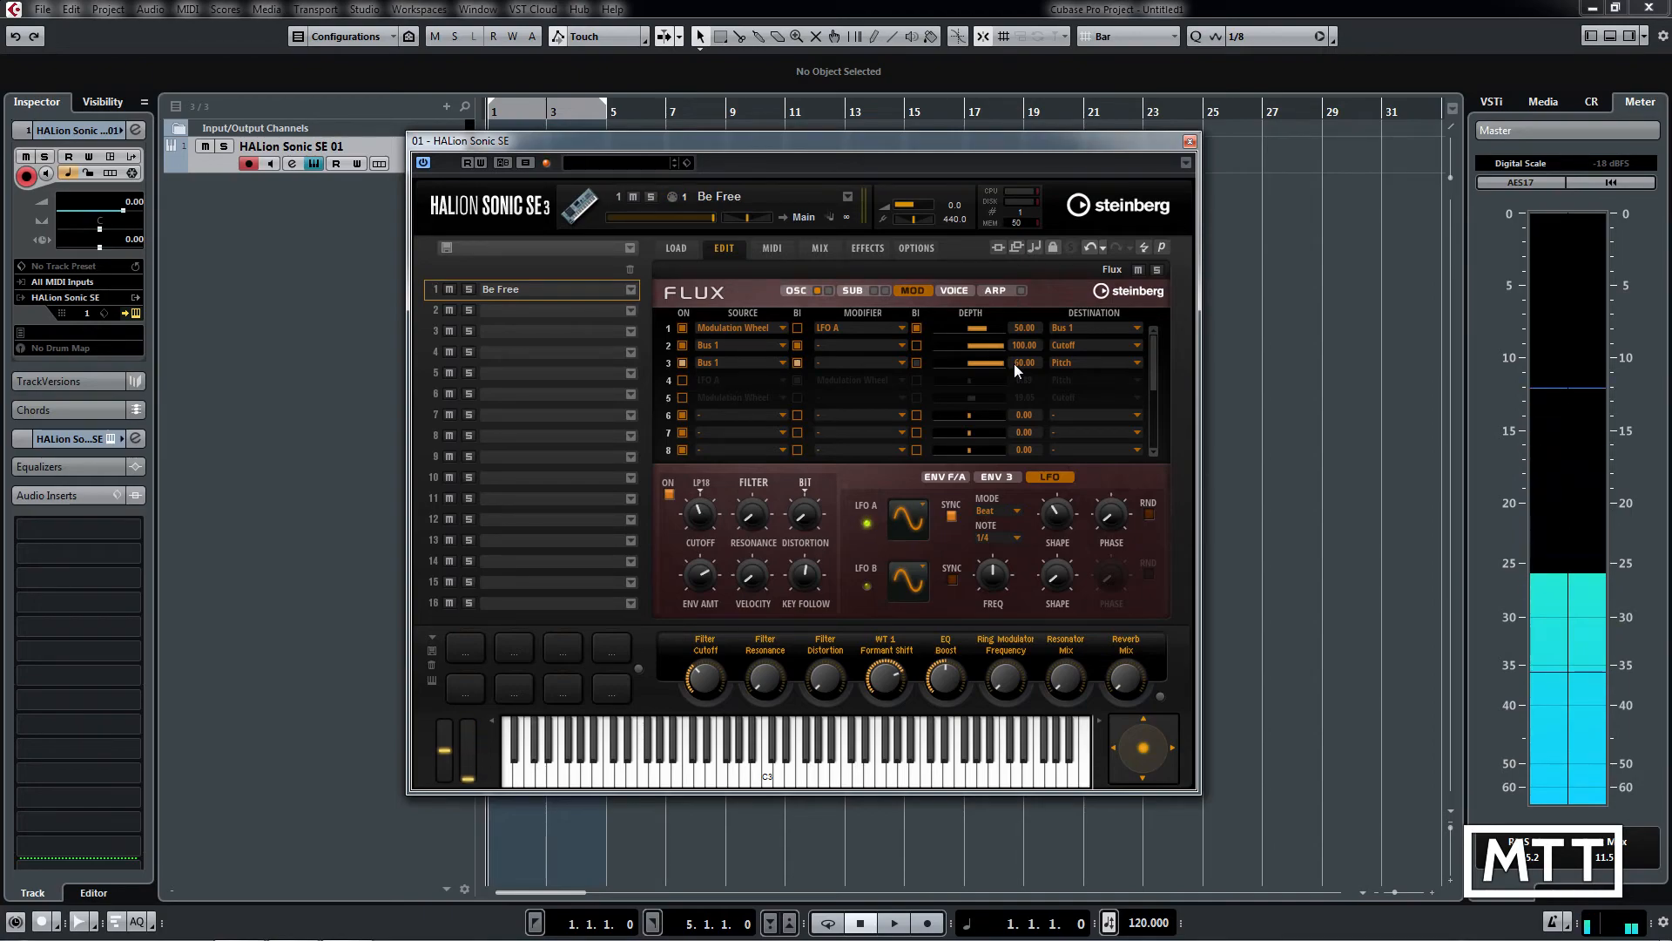
pyautogui.doubleClick(1015, 363)
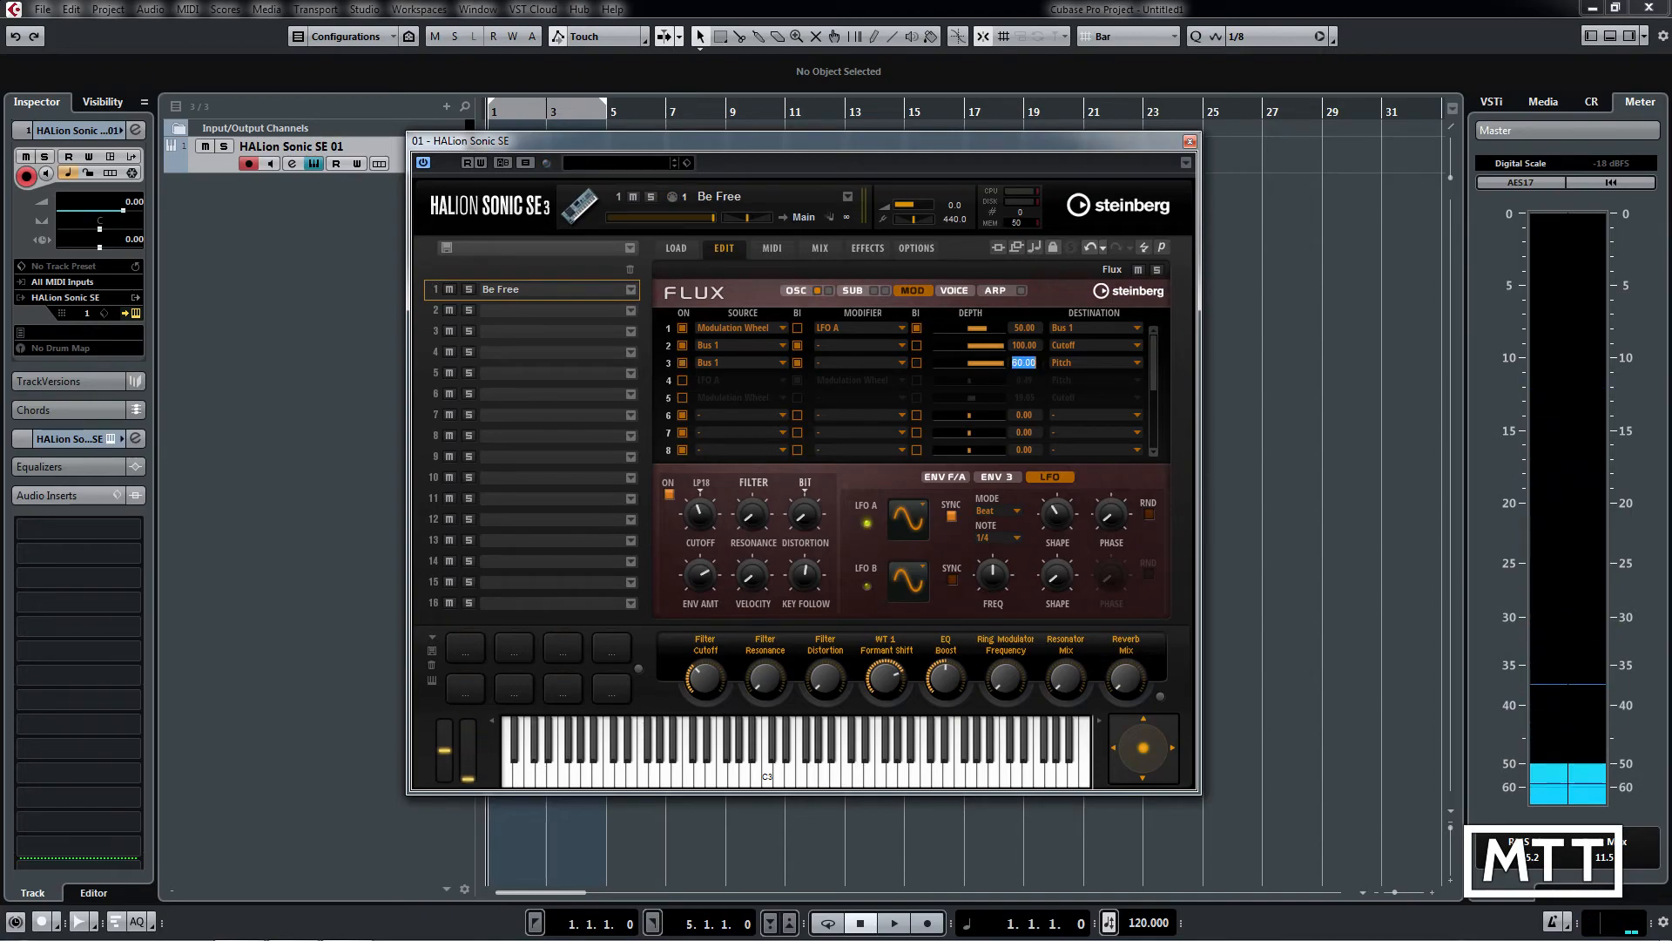
pyautogui.write('12')
pyautogui.press('Return')
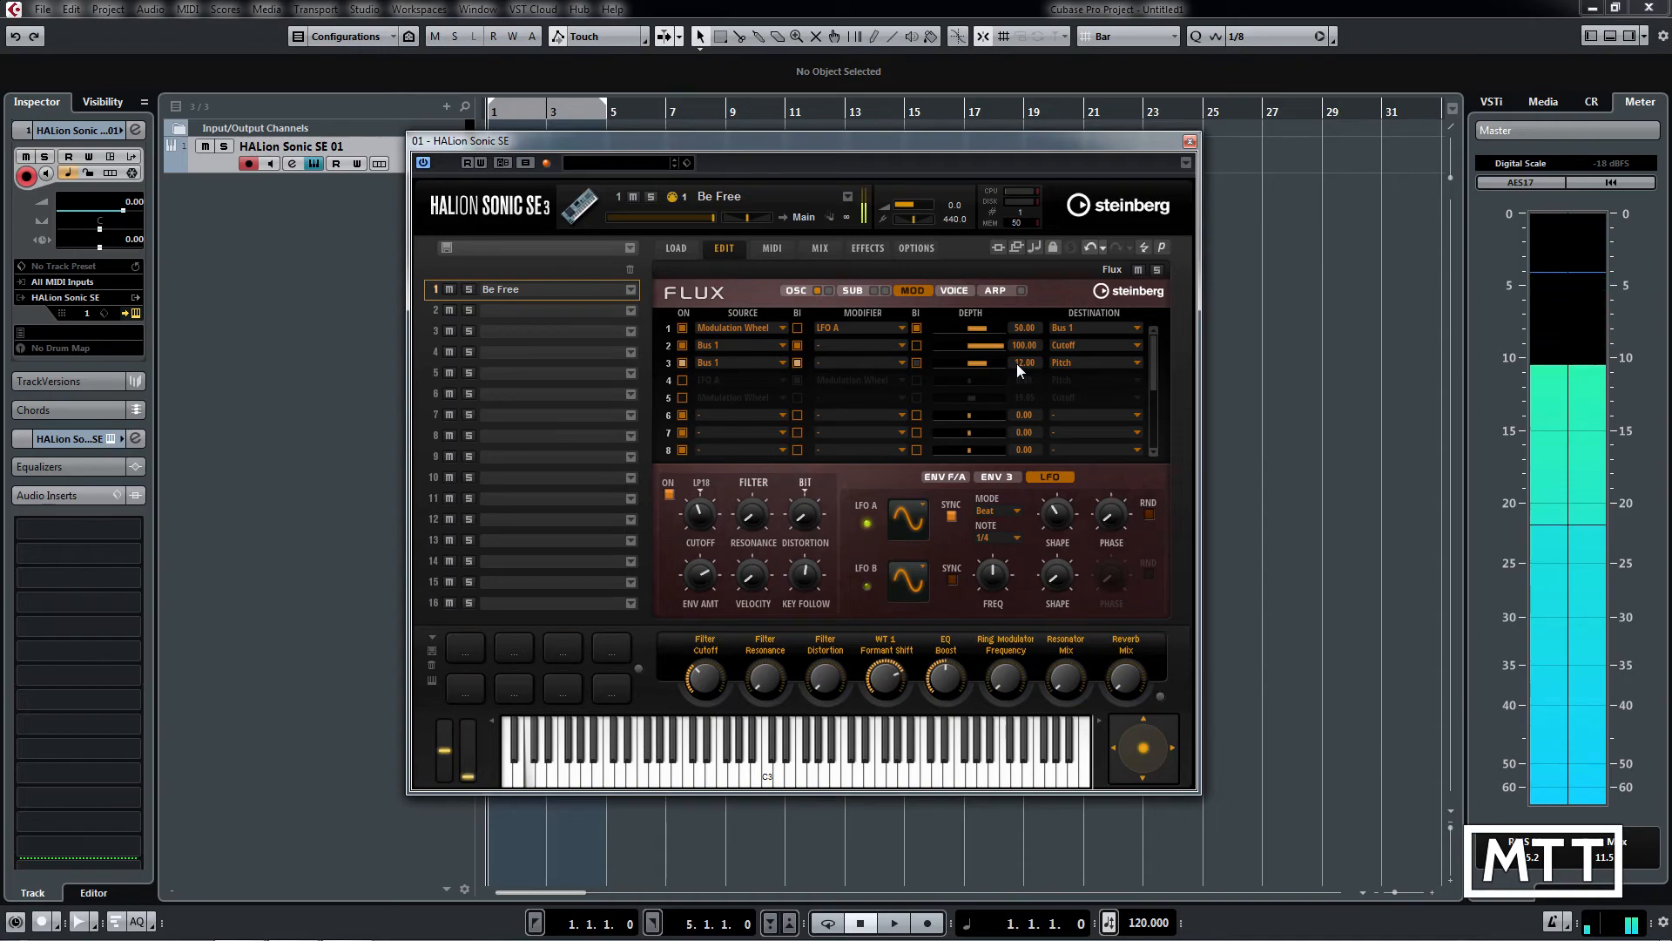
# Set the row 3 modulation destination to Resonance and raise its depth to 100
pyautogui.click(1136, 362)
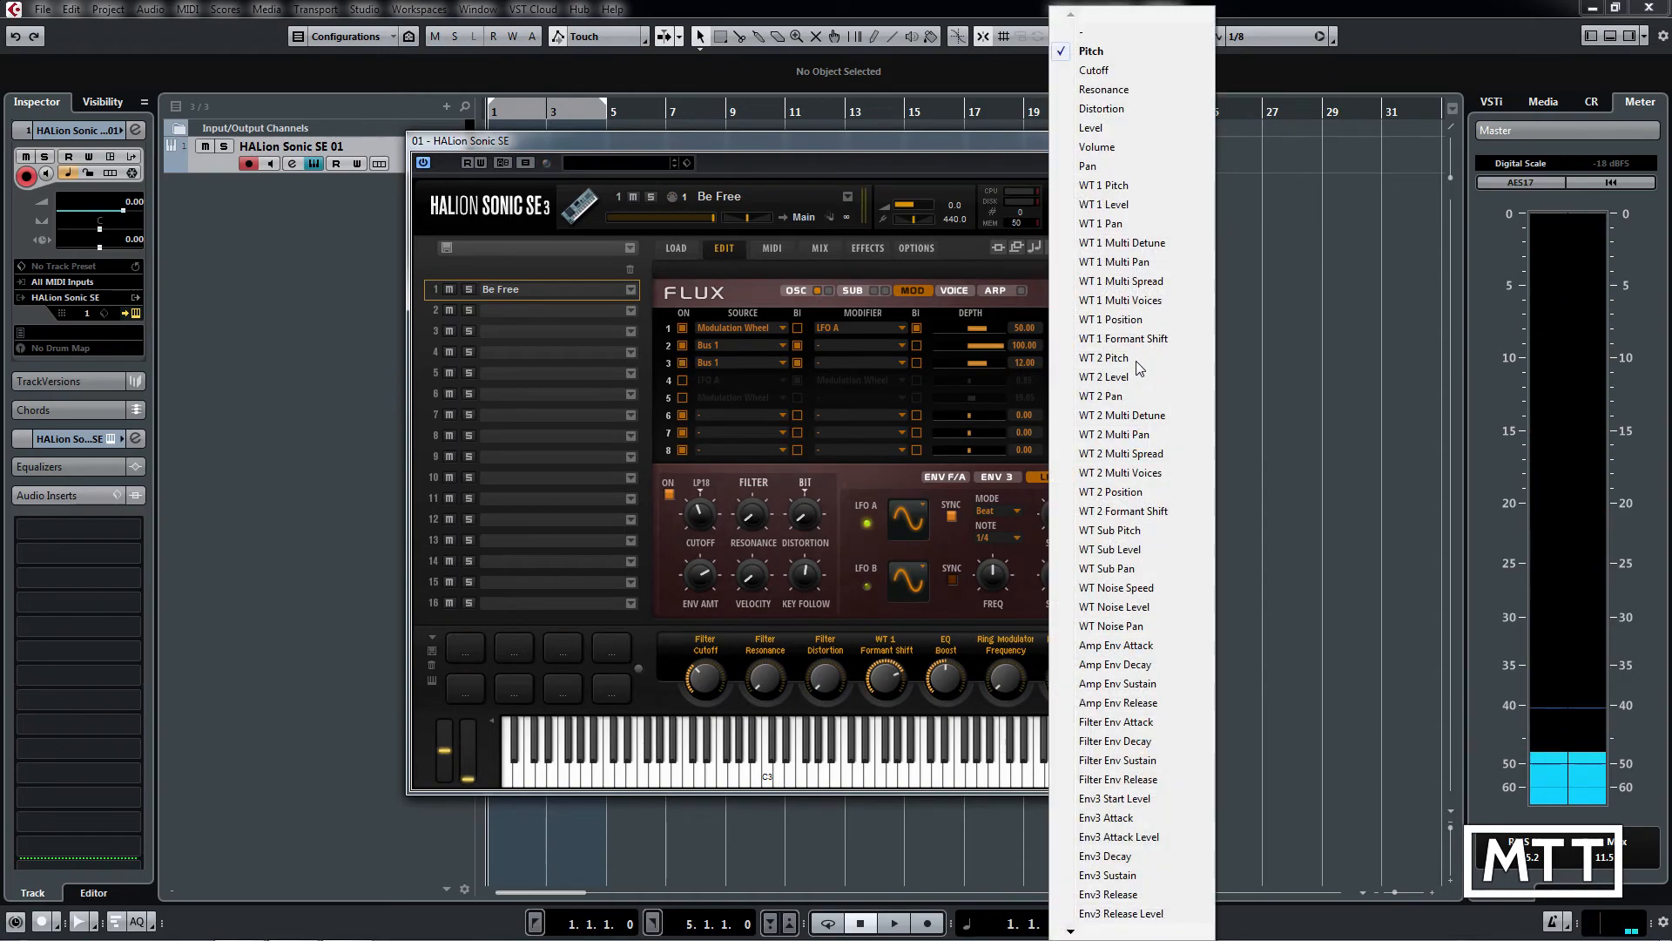
pyautogui.click(1100, 90)
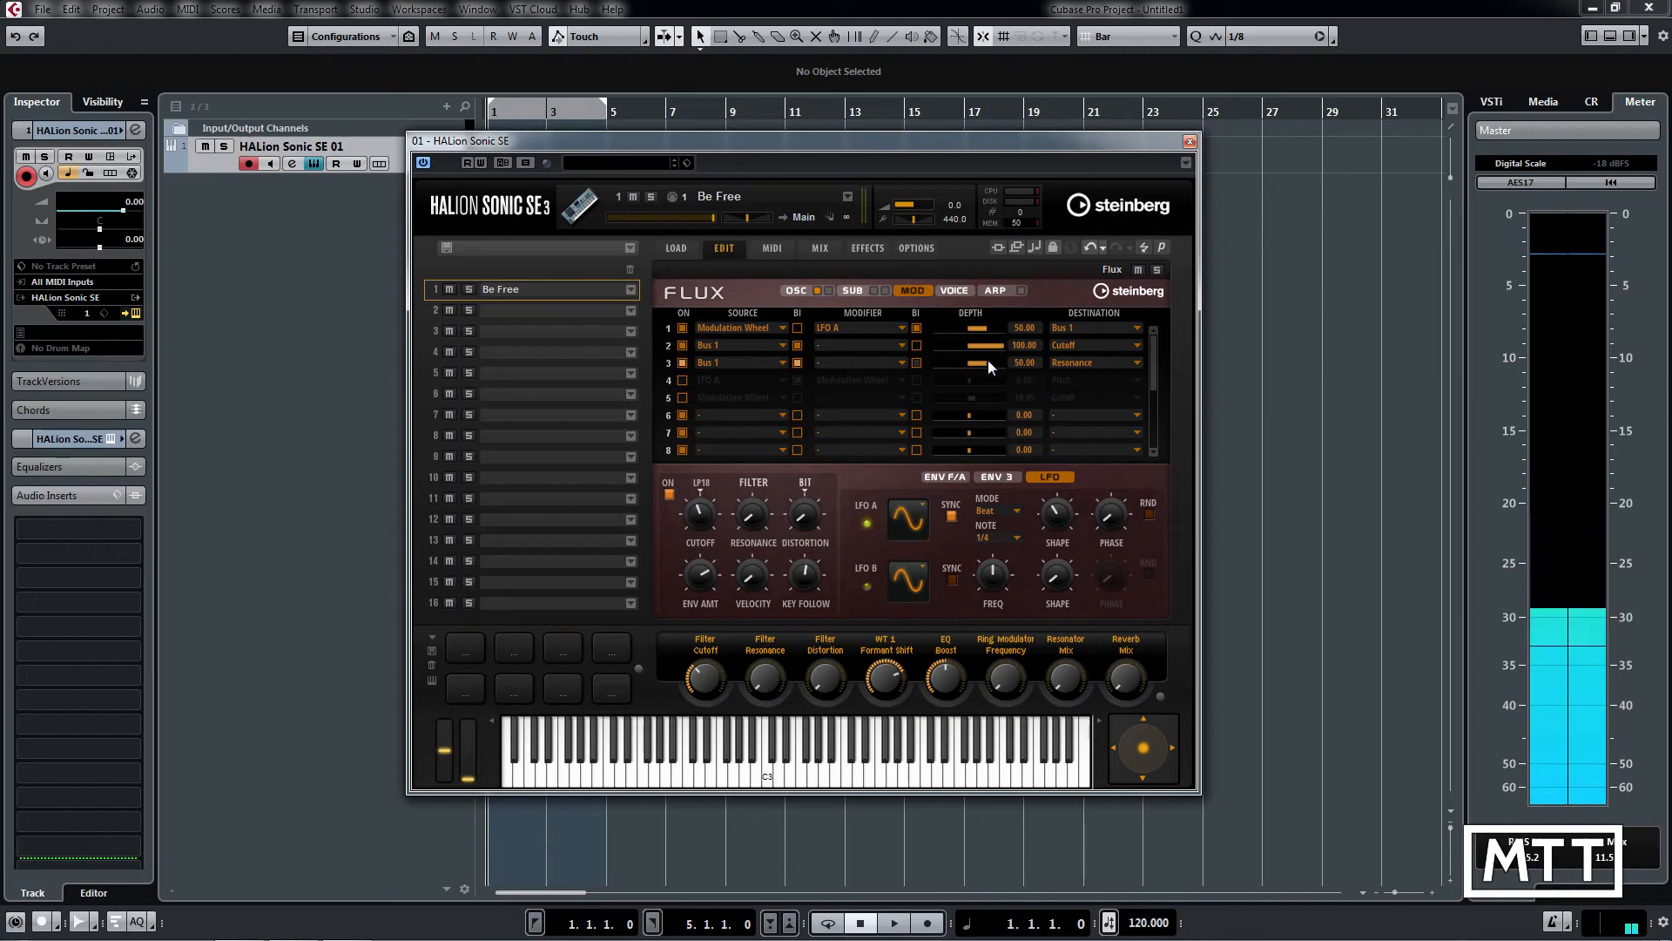
pyautogui.moveTo(988, 361); pyautogui.dragTo(997, 363)
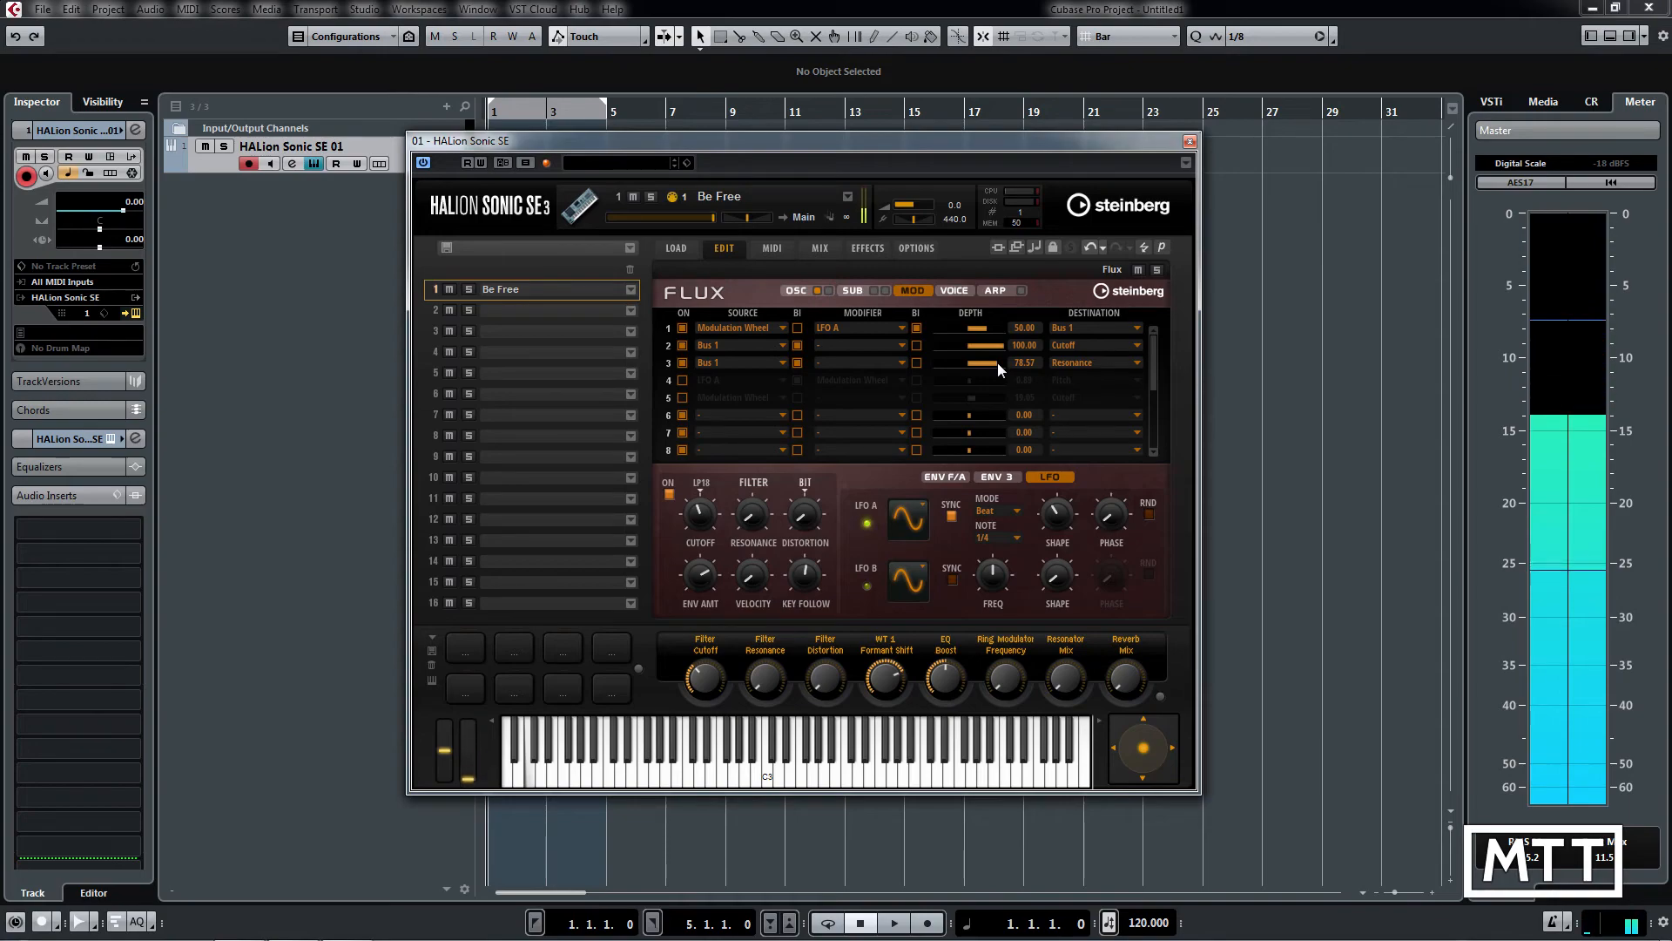
pyautogui.moveTo(997, 362); pyautogui.dragTo(1018, 357)
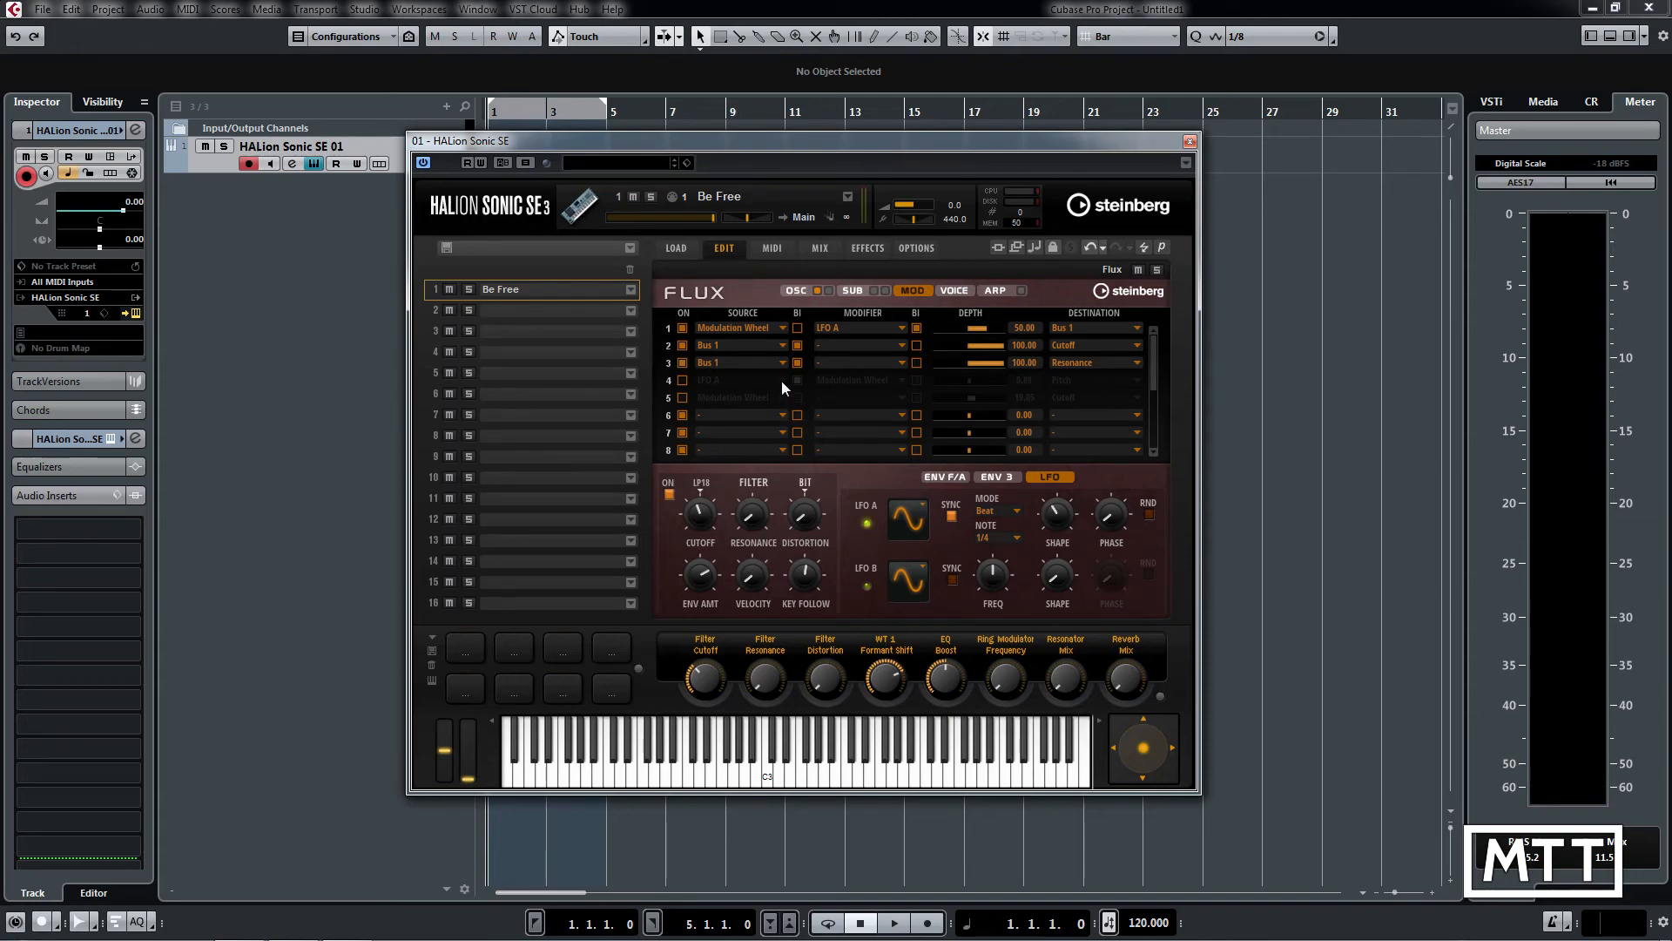
pyautogui.click(780, 415)
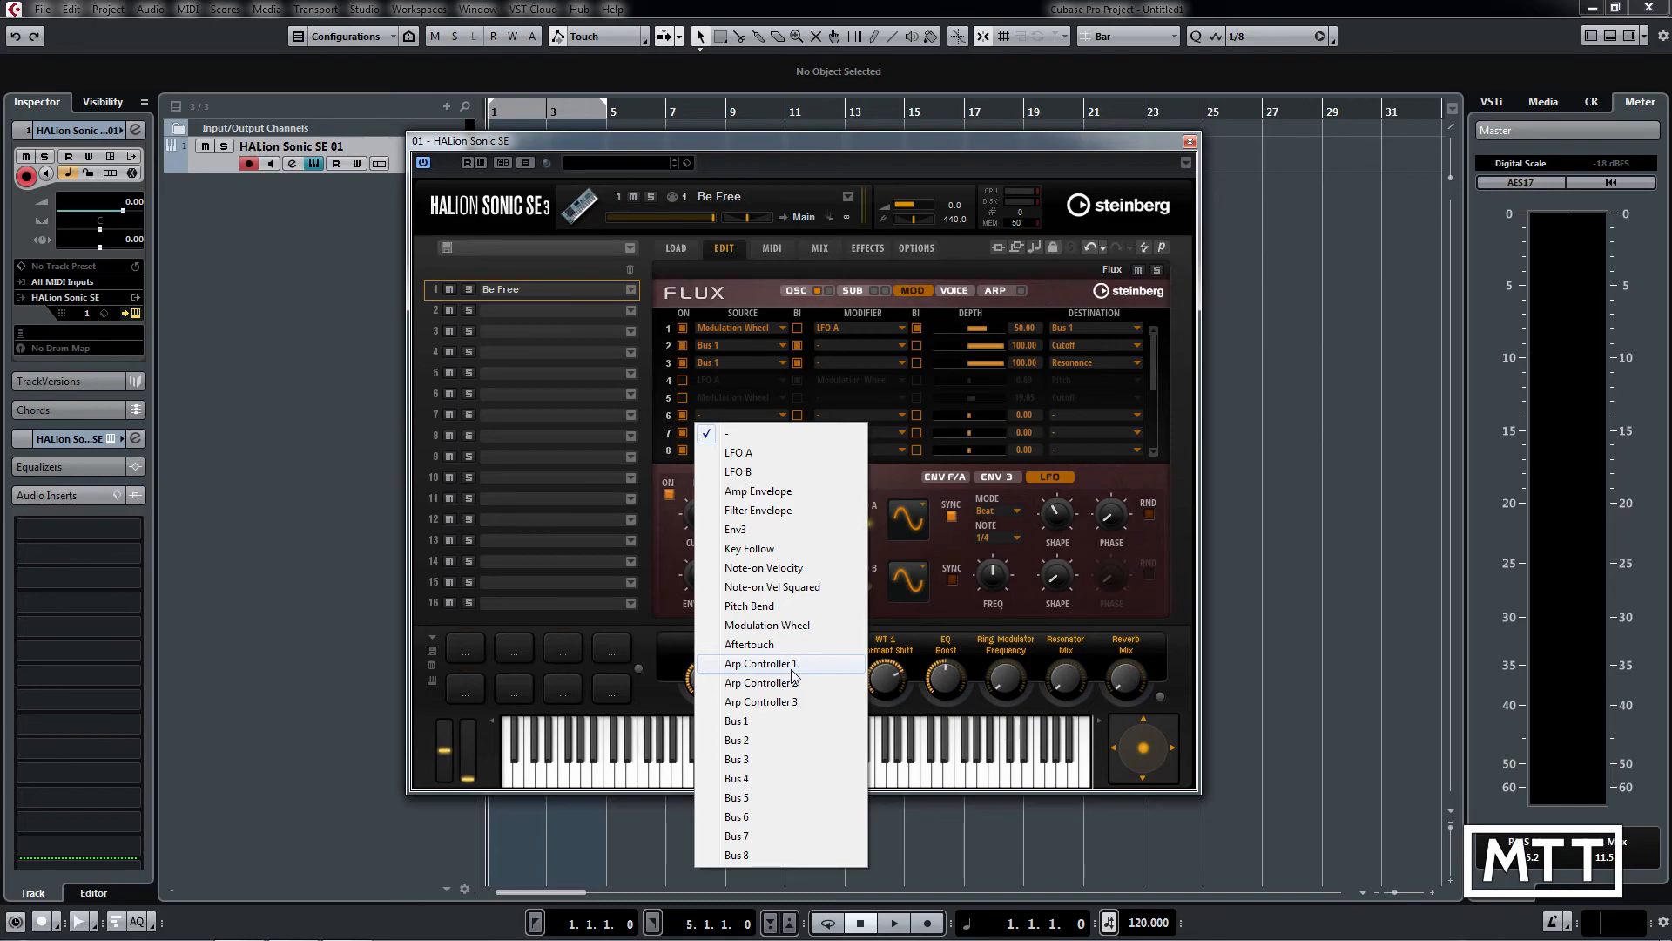
pyautogui.click(685, 379)
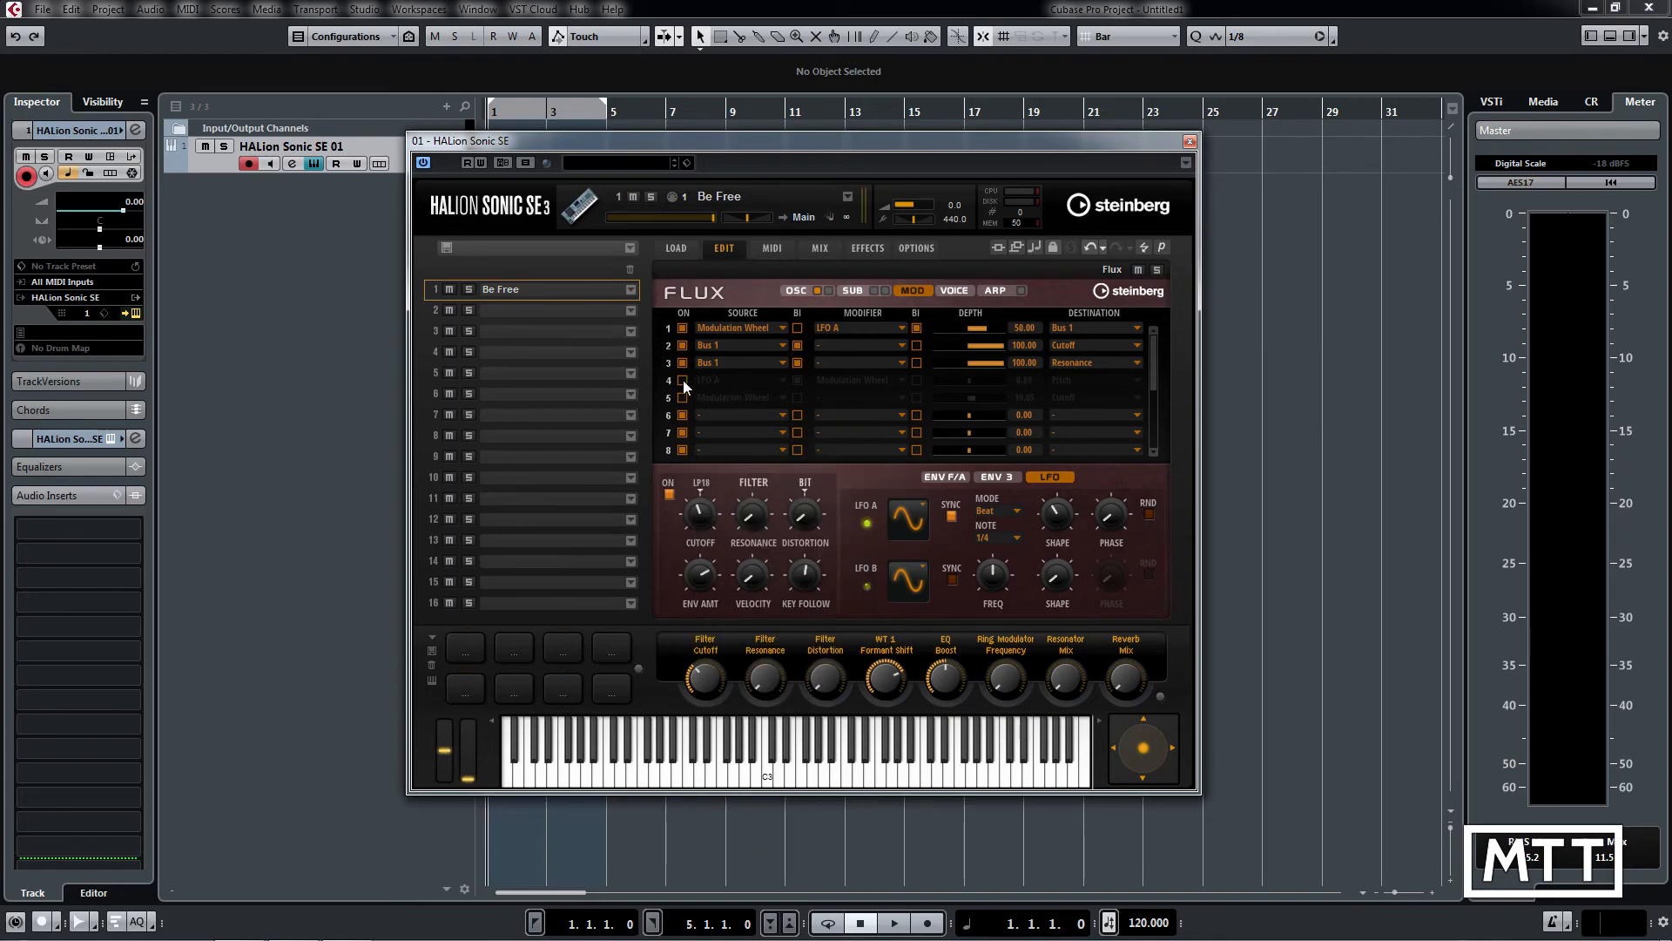
# Enable row 4 of the modulation matrix with Arp Controller 1 as its source and no modifier
pyautogui.click(683, 380)
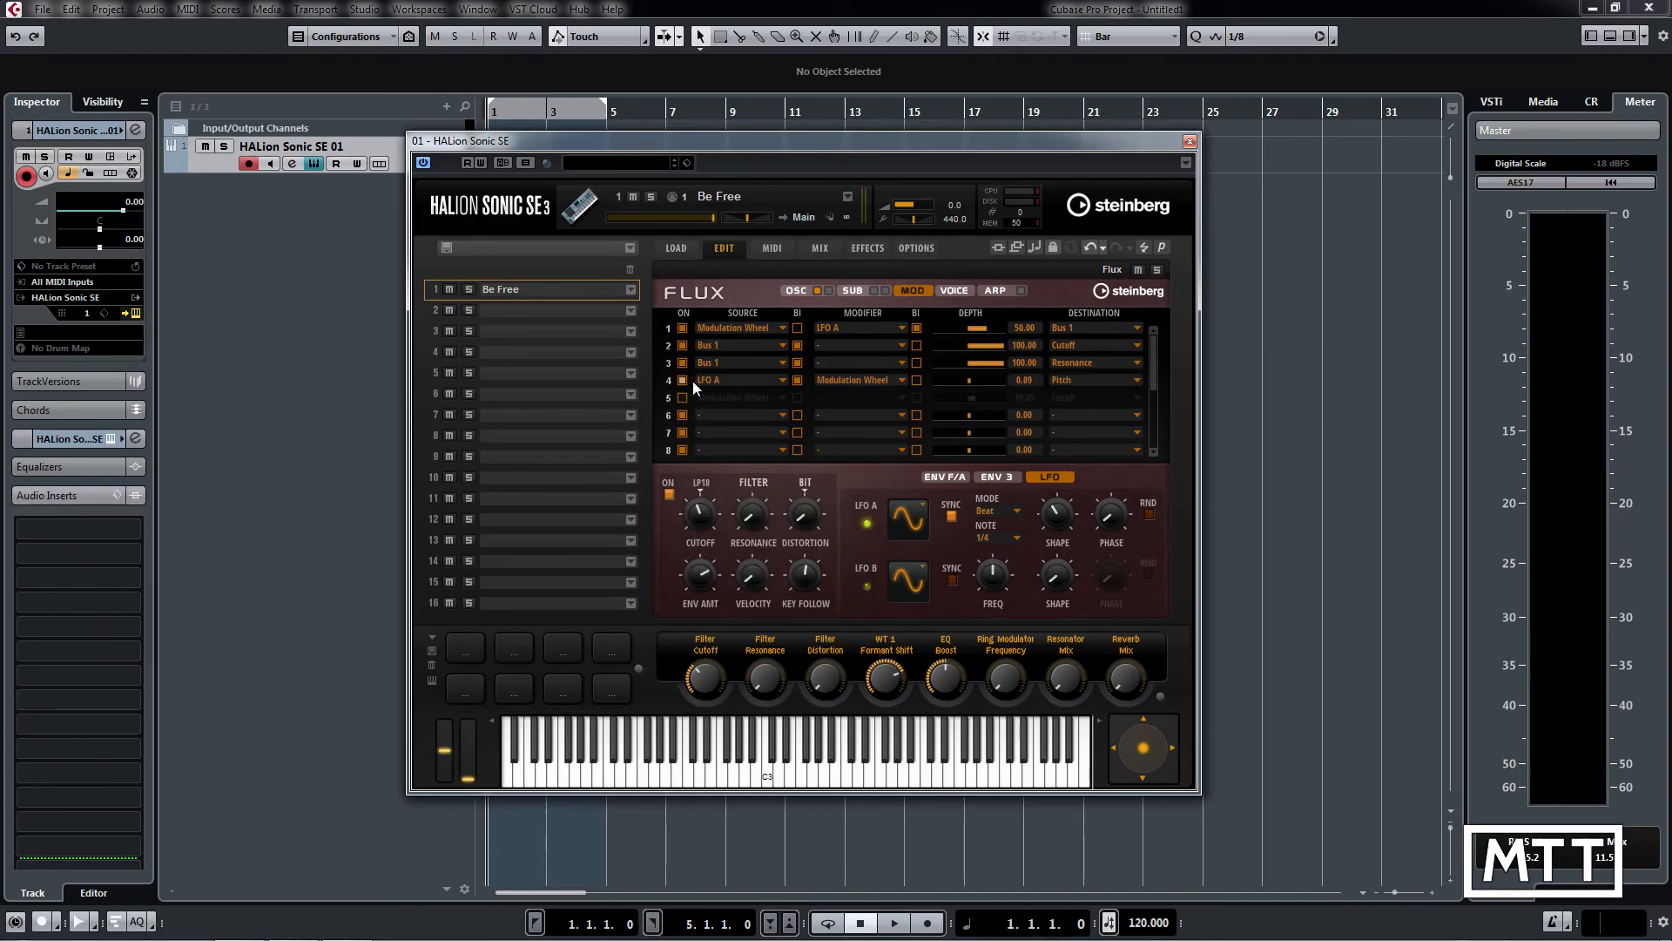
pyautogui.click(784, 380)
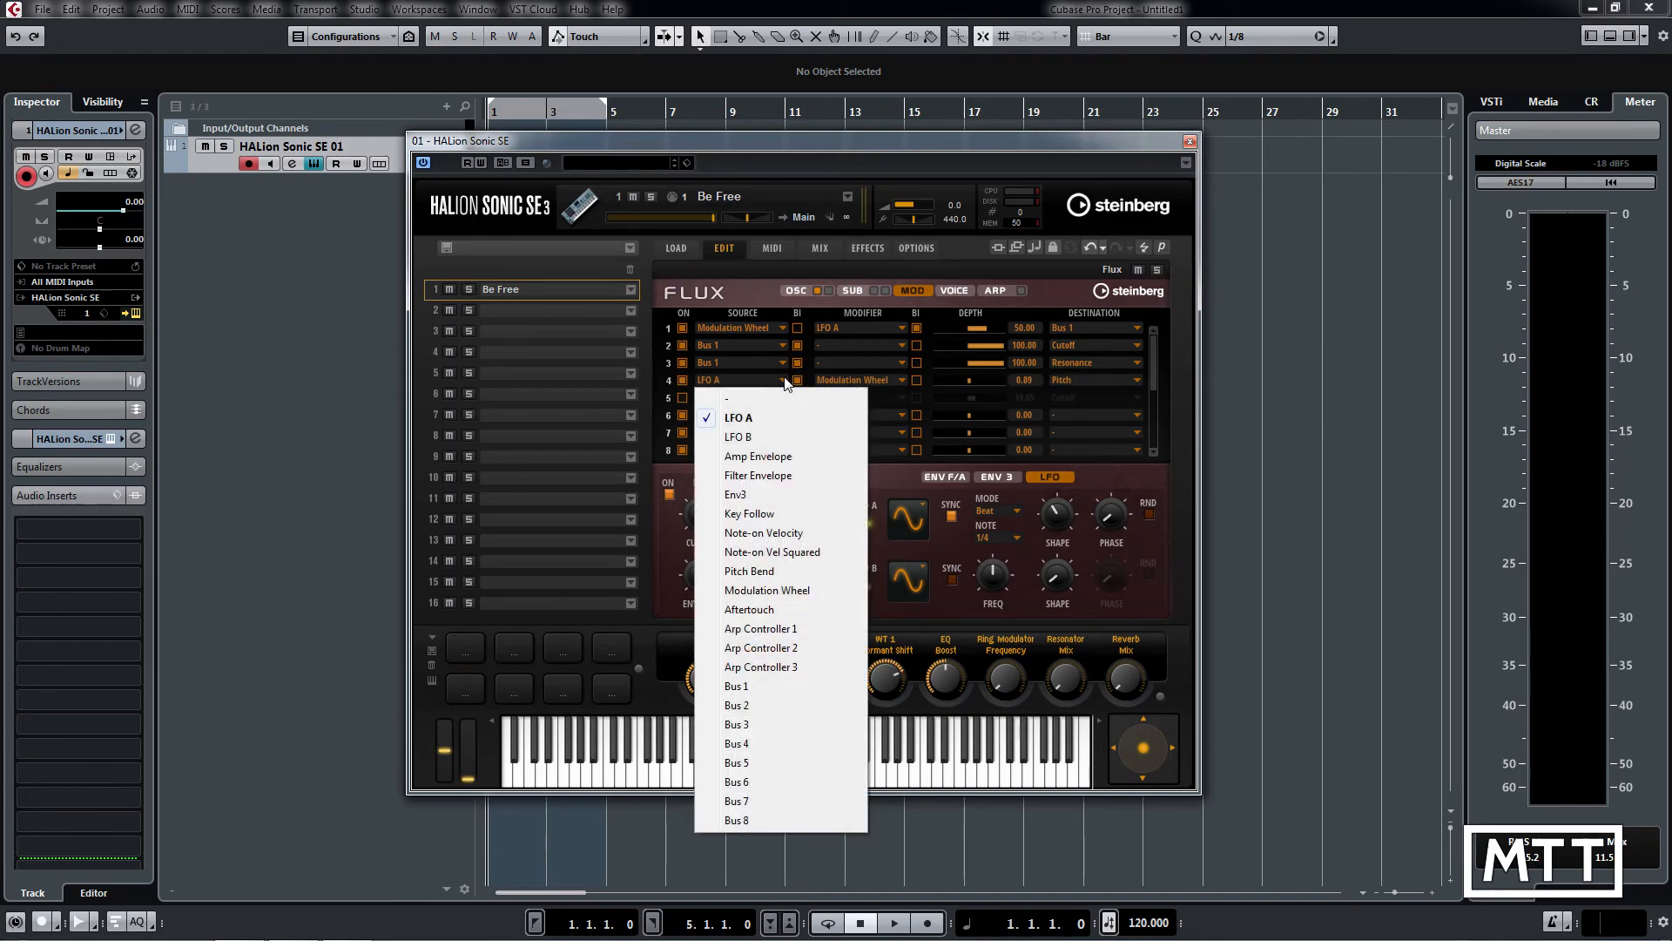
pyautogui.click(777, 629)
pyautogui.click(903, 381)
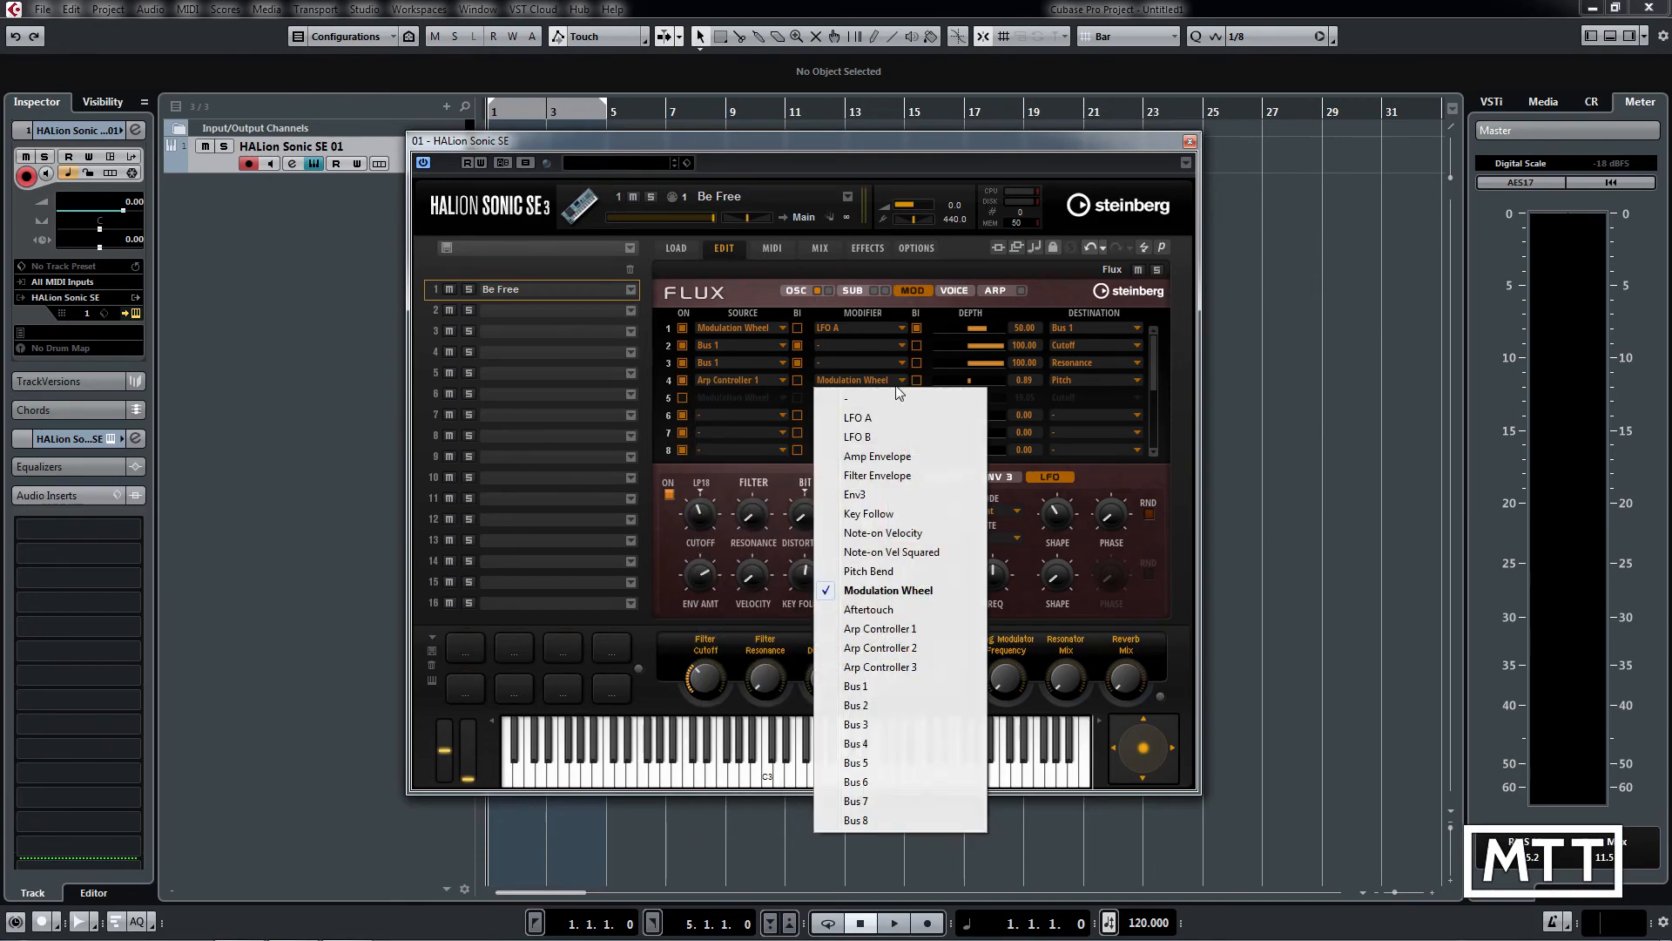
pyautogui.click(838, 398)
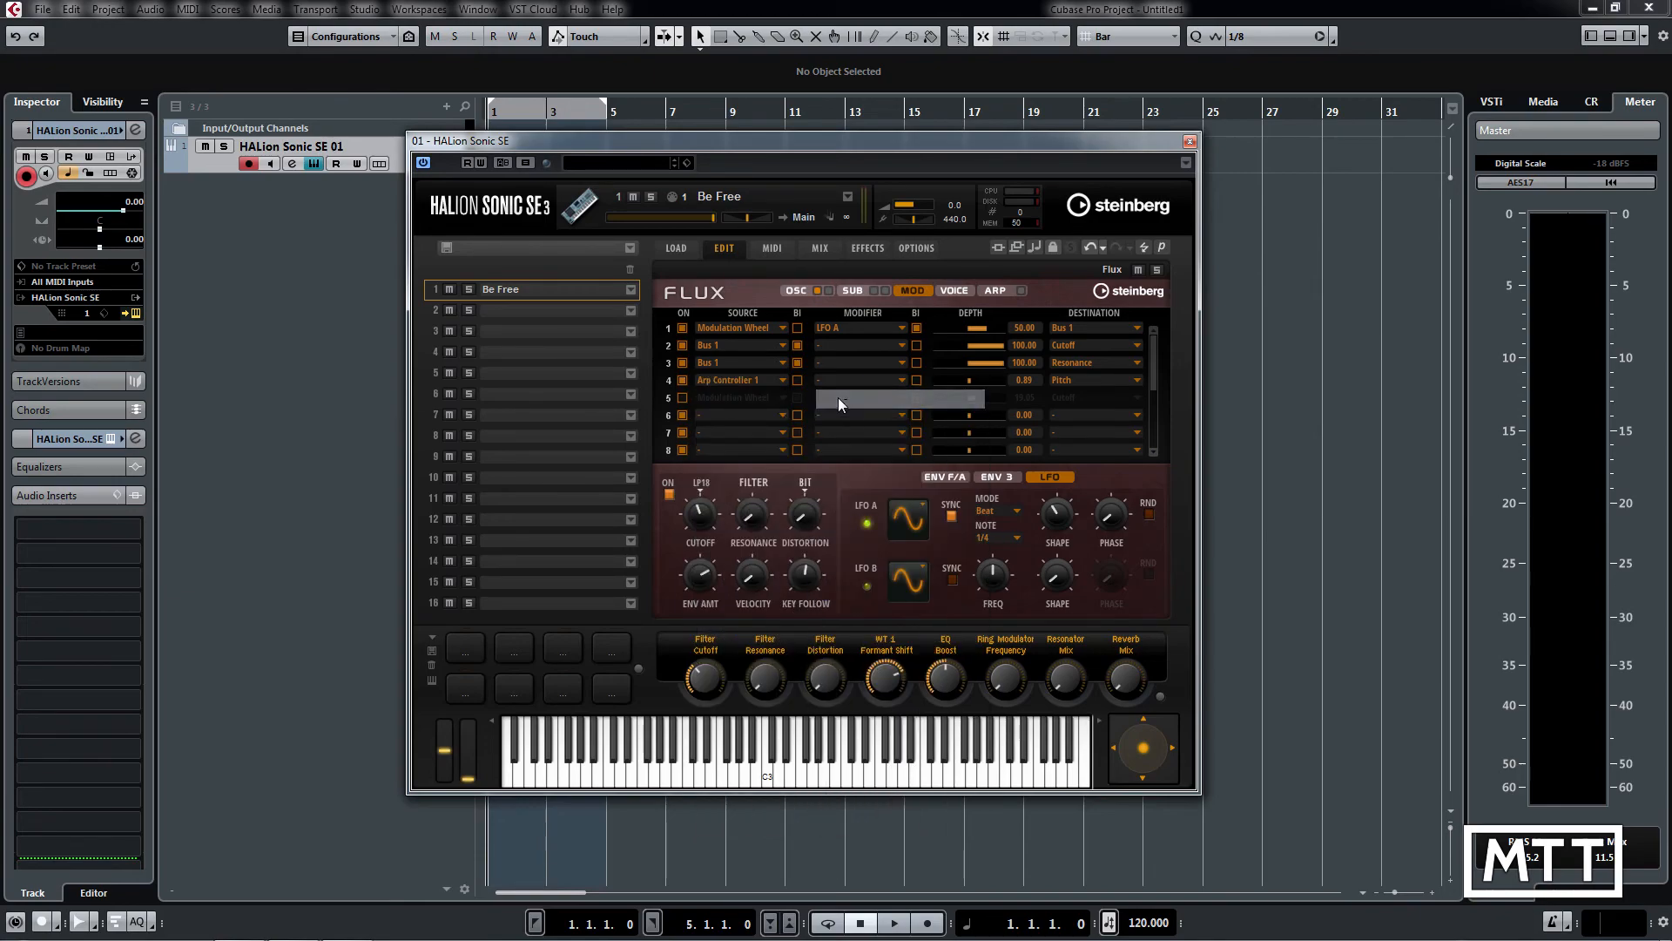
# Route row 4 of the modulation matrix to Cutoff with a depth of 100
pyautogui.click(1083, 381)
pyautogui.click(1106, 377)
pyautogui.click(1106, 380)
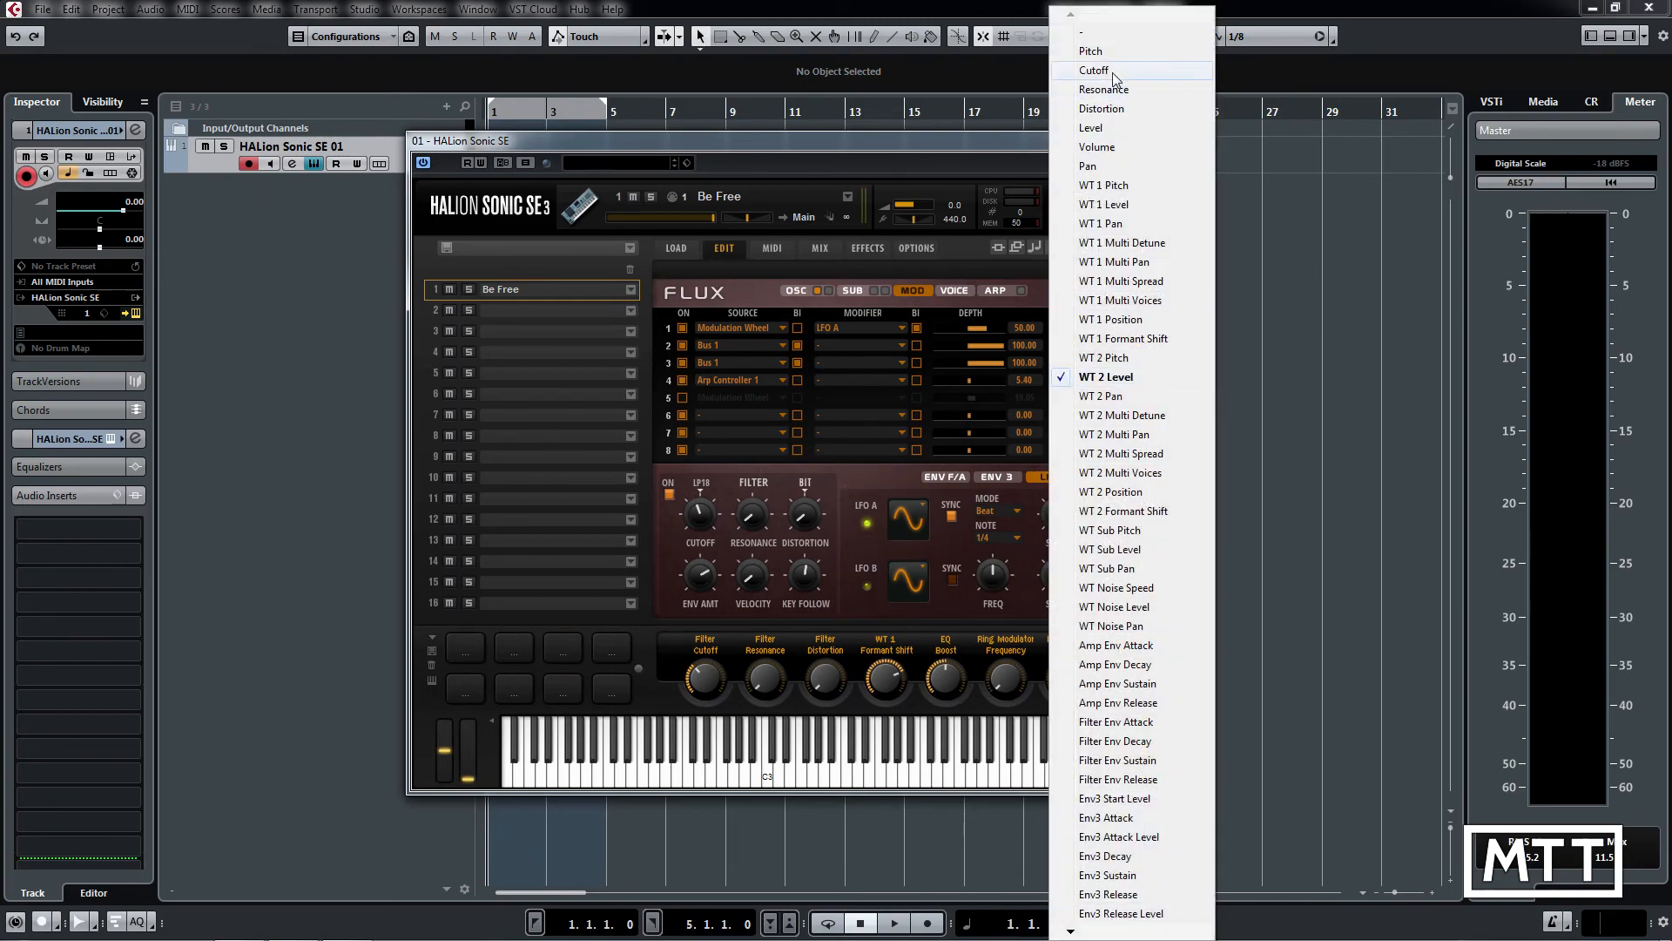
pyautogui.click(1111, 71)
pyautogui.click(1021, 381)
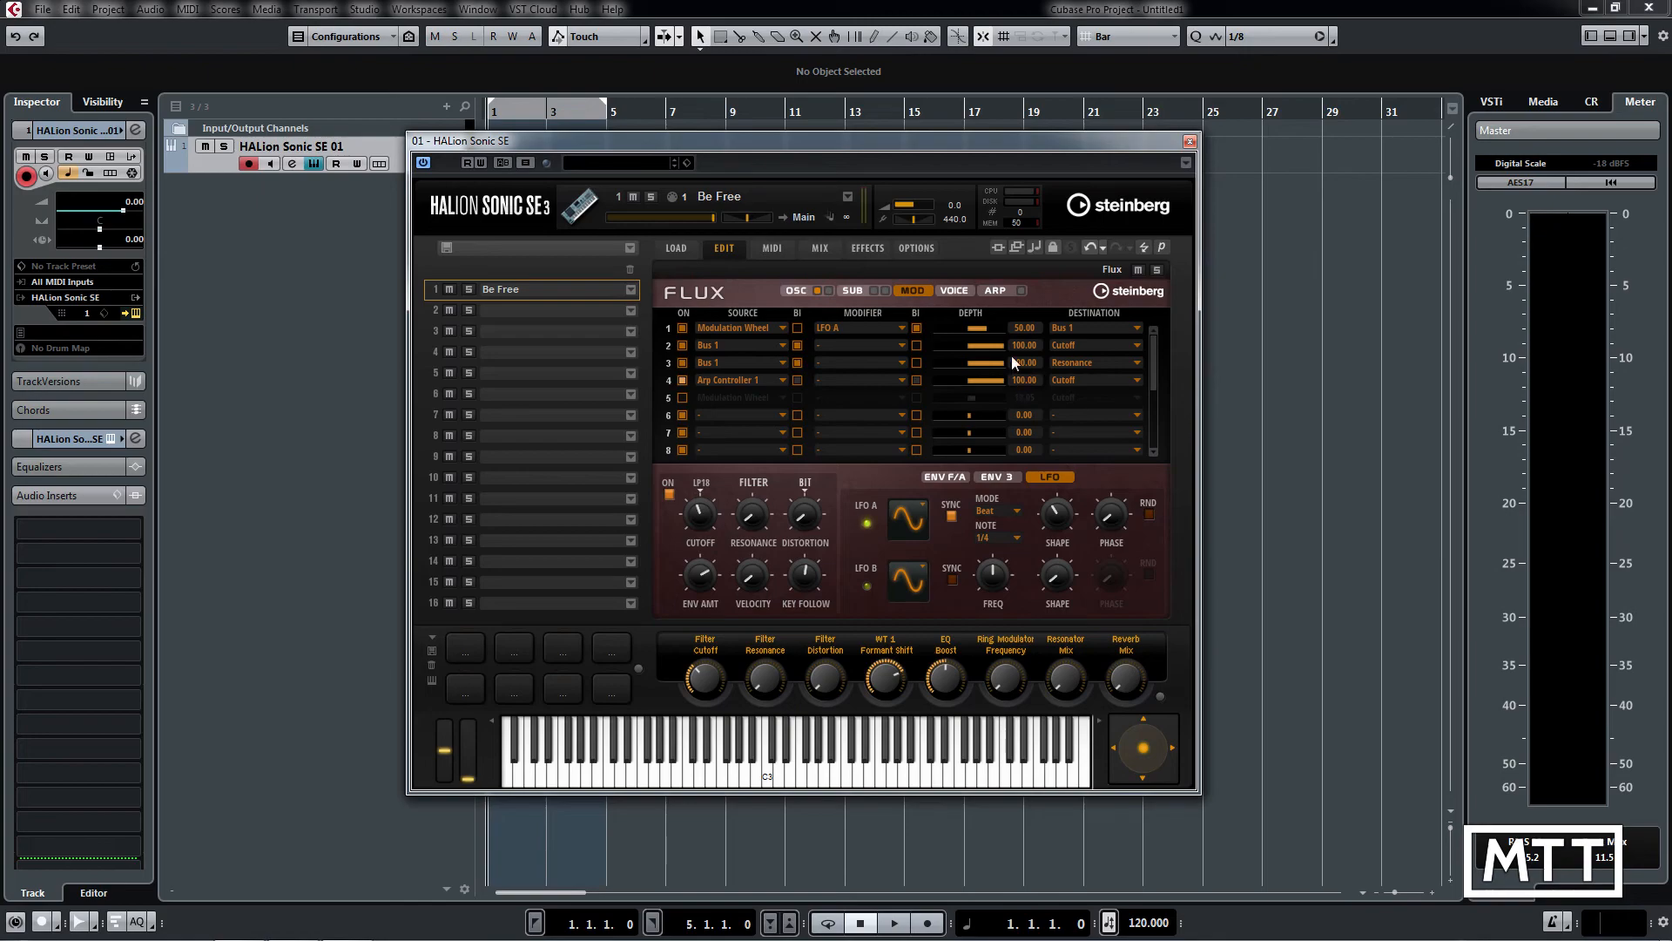
# Turn on the arpeggiator and draw a rising ramp across the 16 steps of the C1 controller lane
pyautogui.click(998, 290)
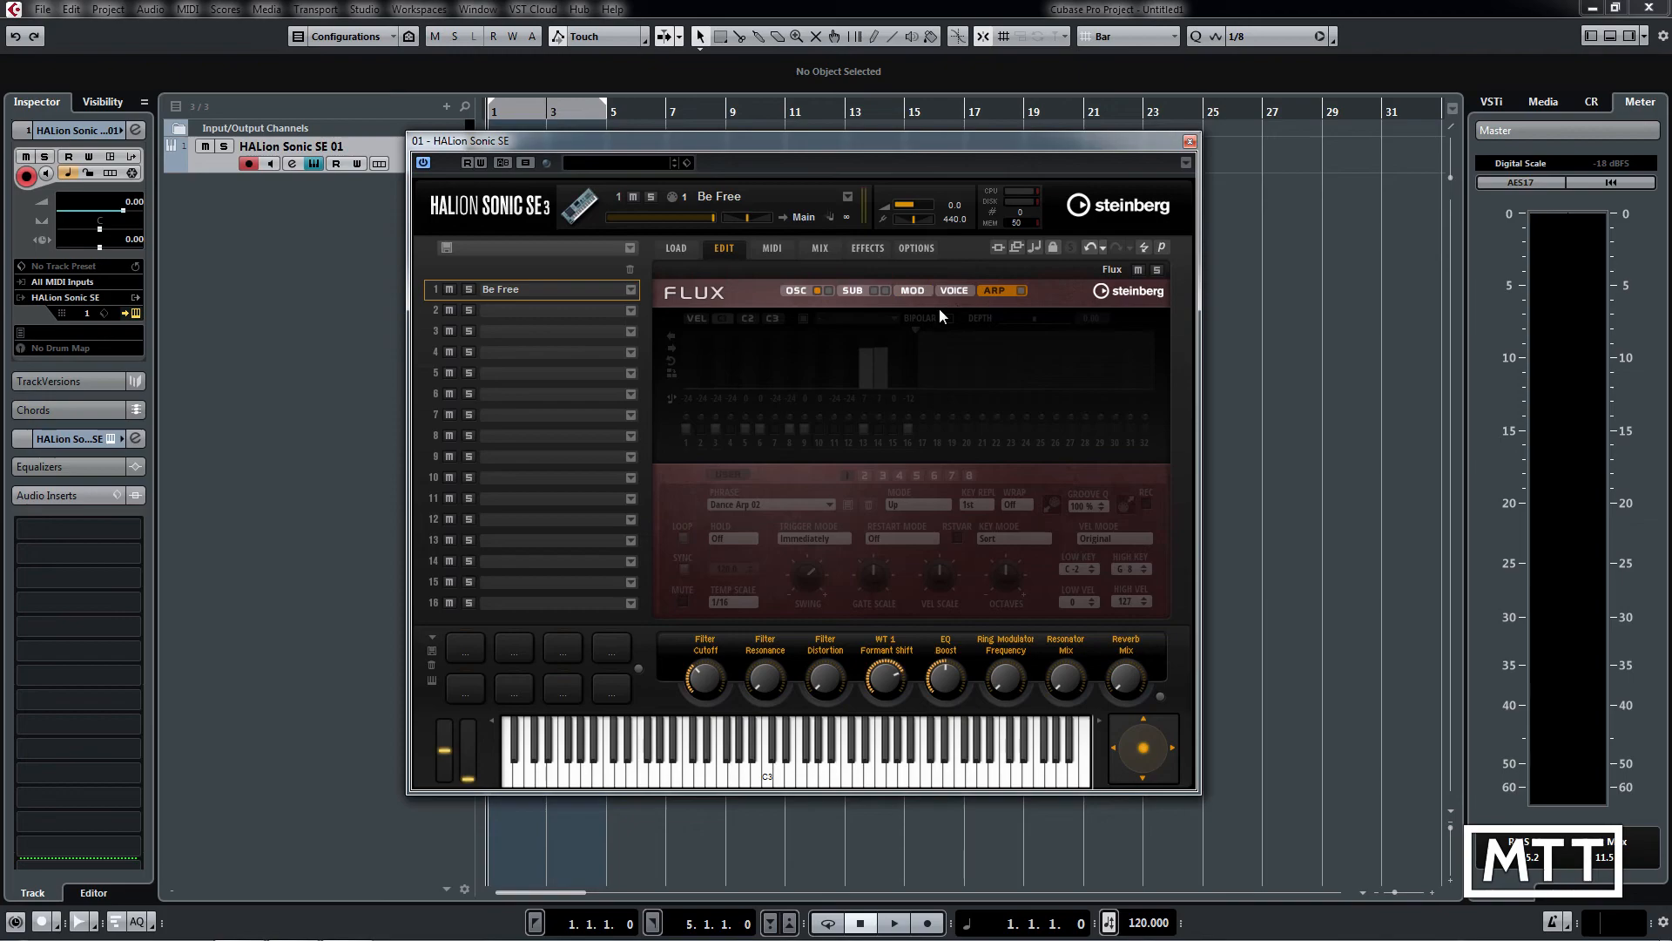
pyautogui.click(1022, 291)
pyautogui.moveTo(683, 383); pyautogui.dragTo(917, 329)
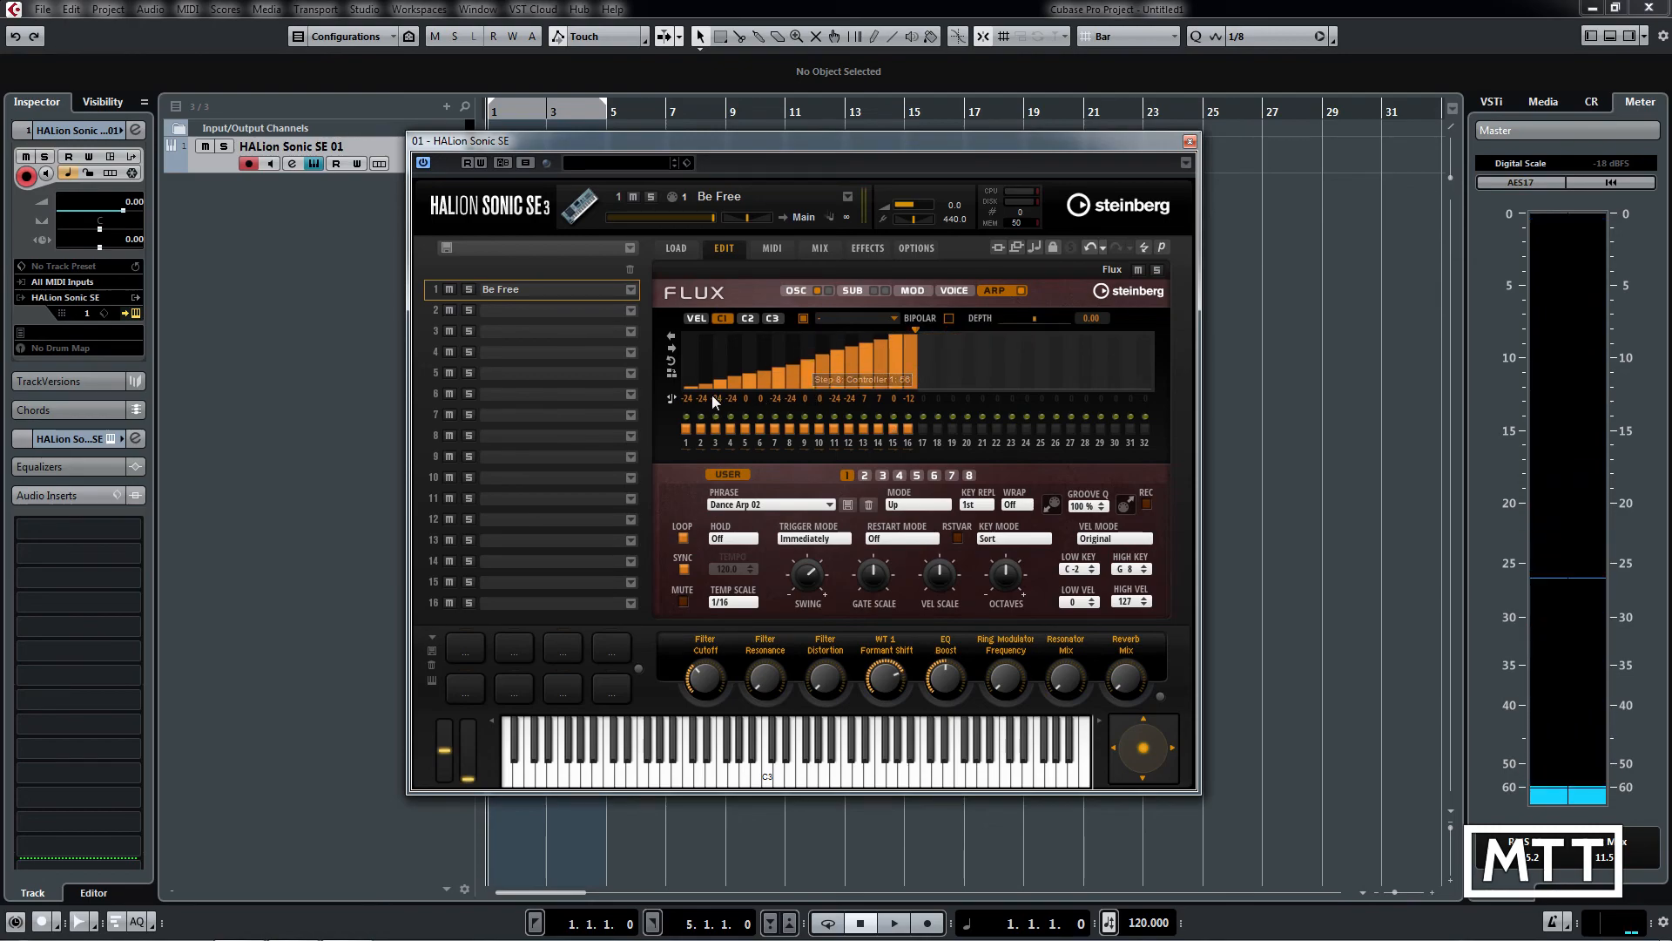
# Look at the arpeggiator's C2 and C3 controller lanes and return to the C1 lane
pyautogui.click(750, 318)
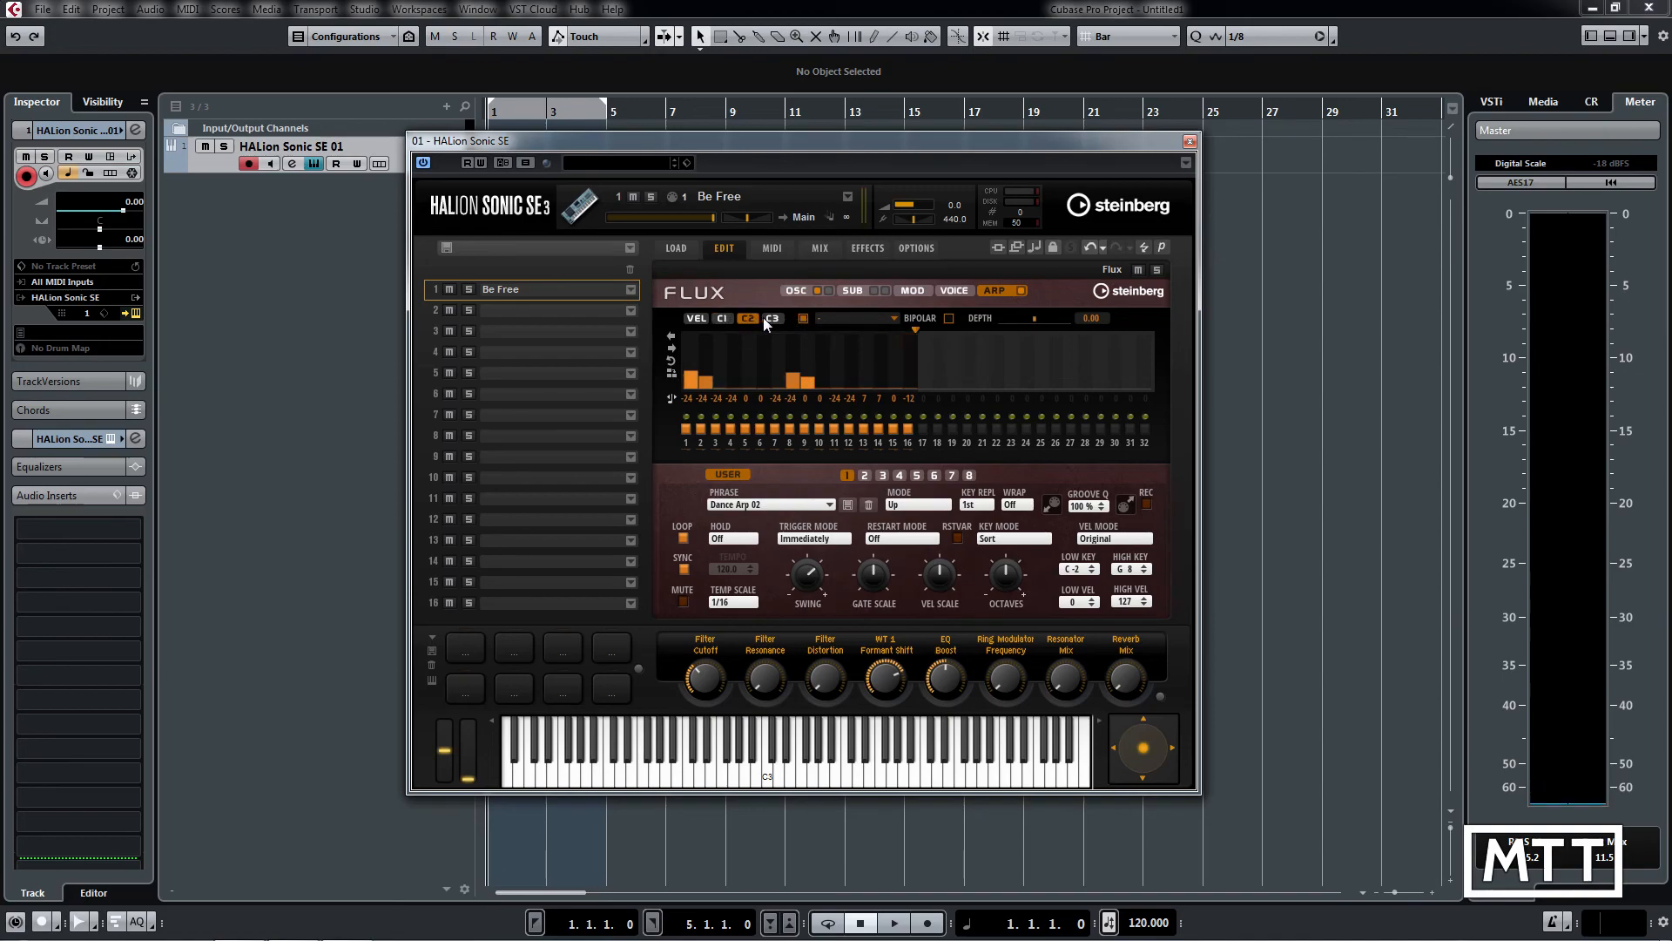
pyautogui.click(773, 317)
pyautogui.click(723, 318)
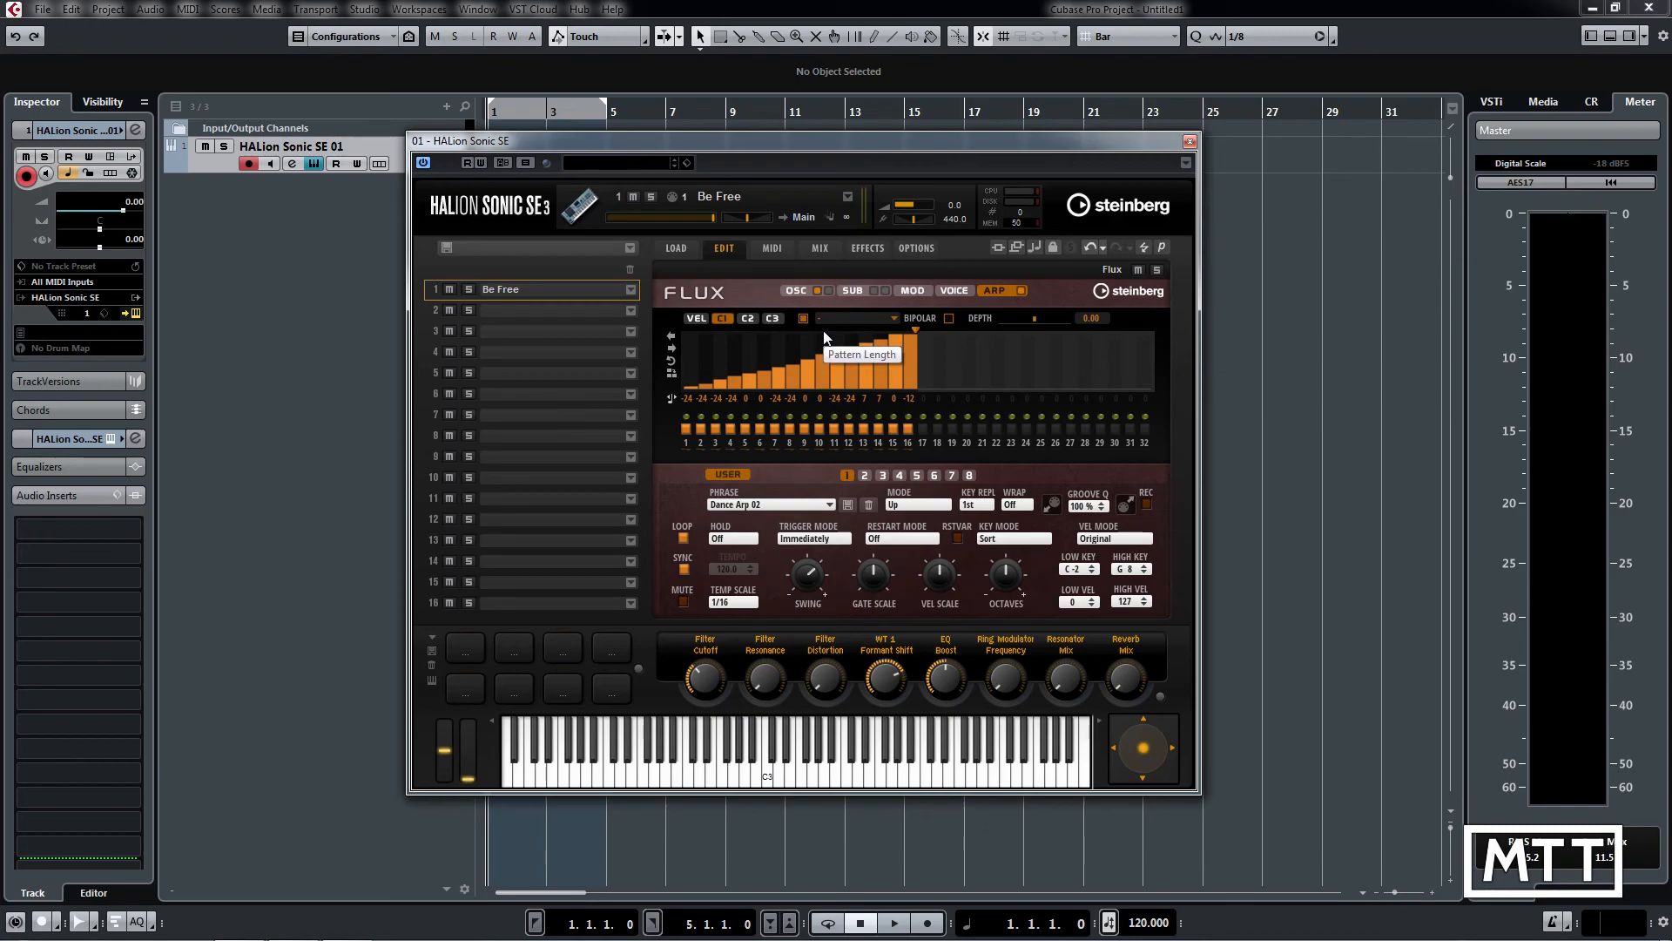
# Revisit the modulation matrix and turn on the noise generator beside the sub oscillator
pyautogui.click(913, 290)
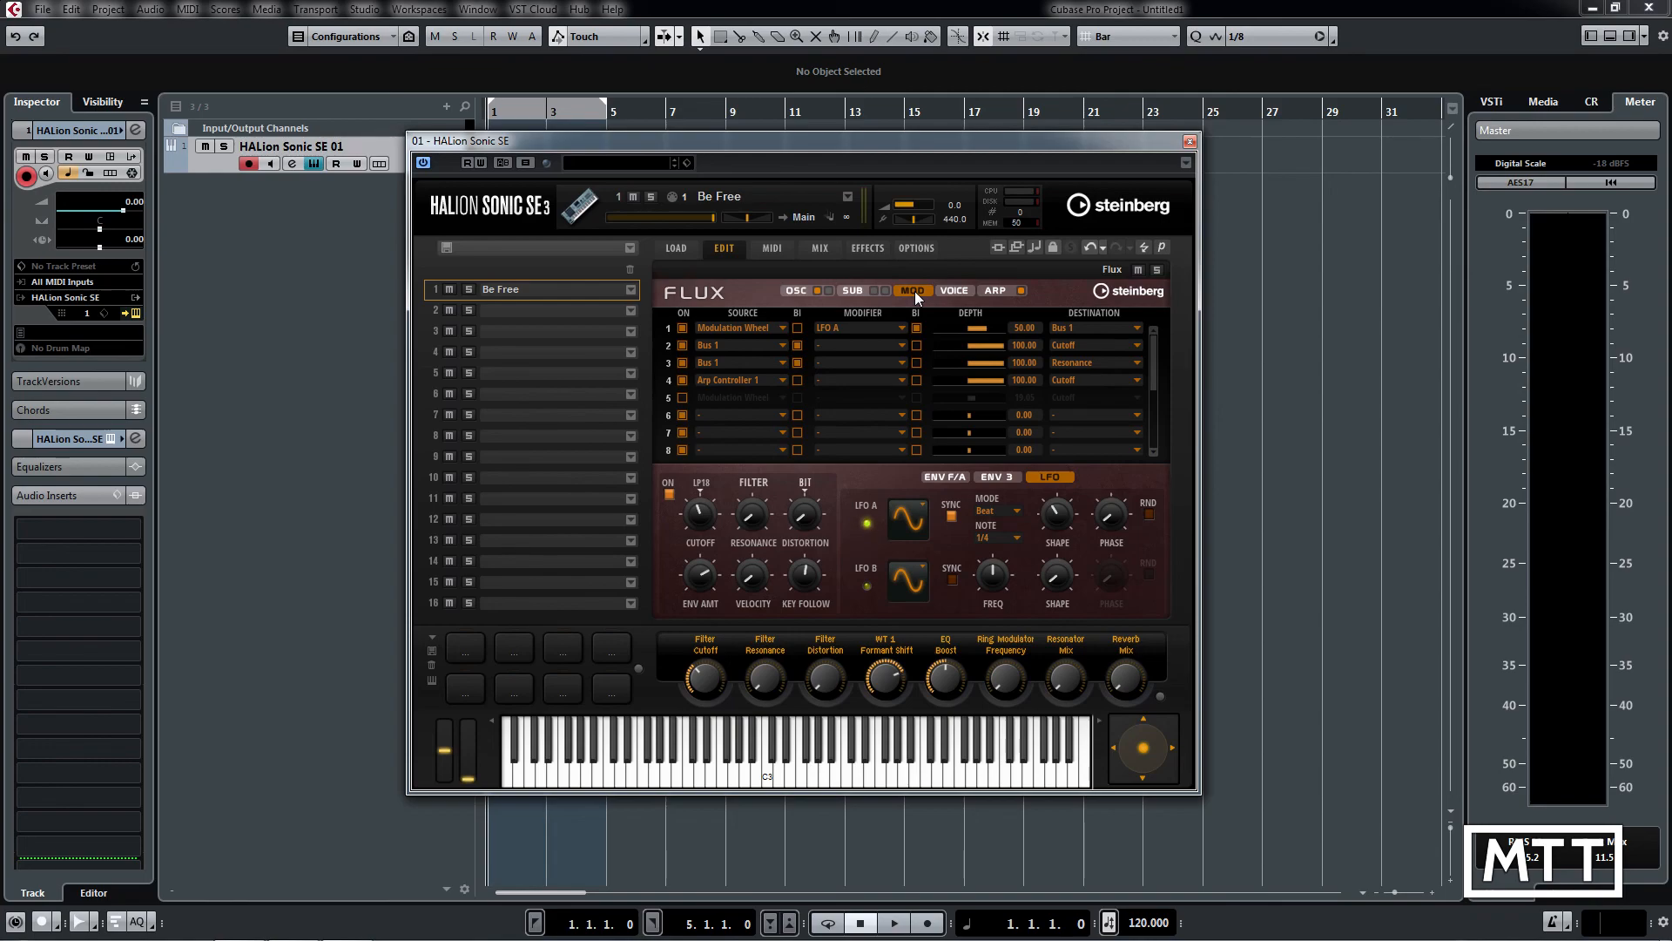
pyautogui.click(857, 291)
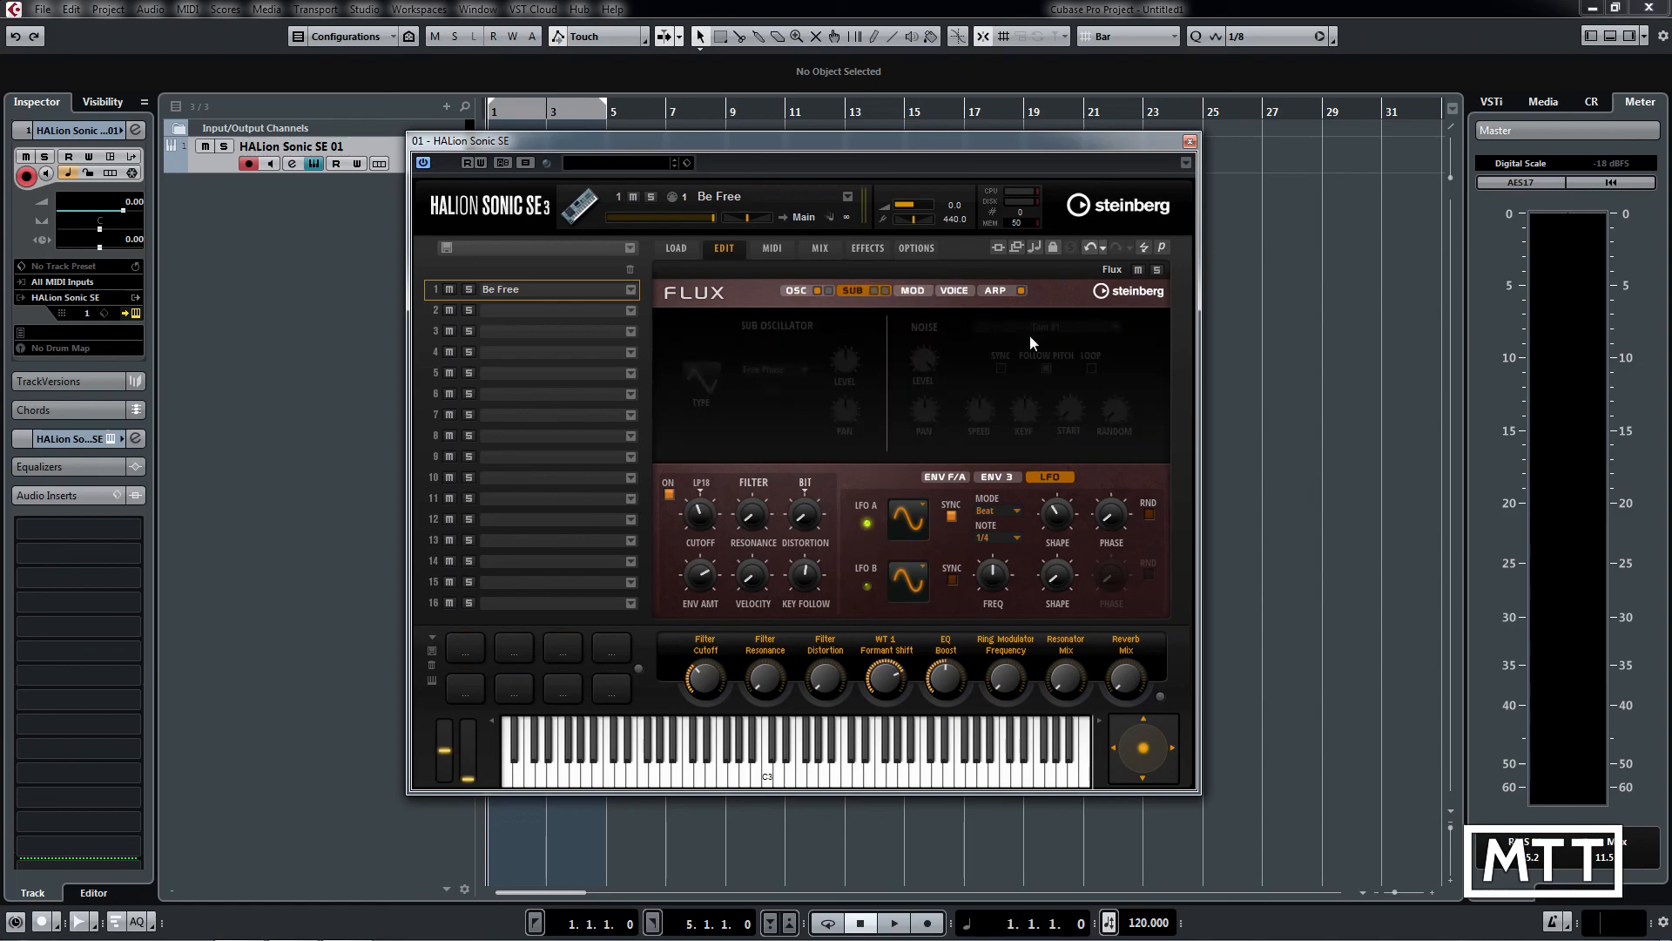
pyautogui.click(884, 290)
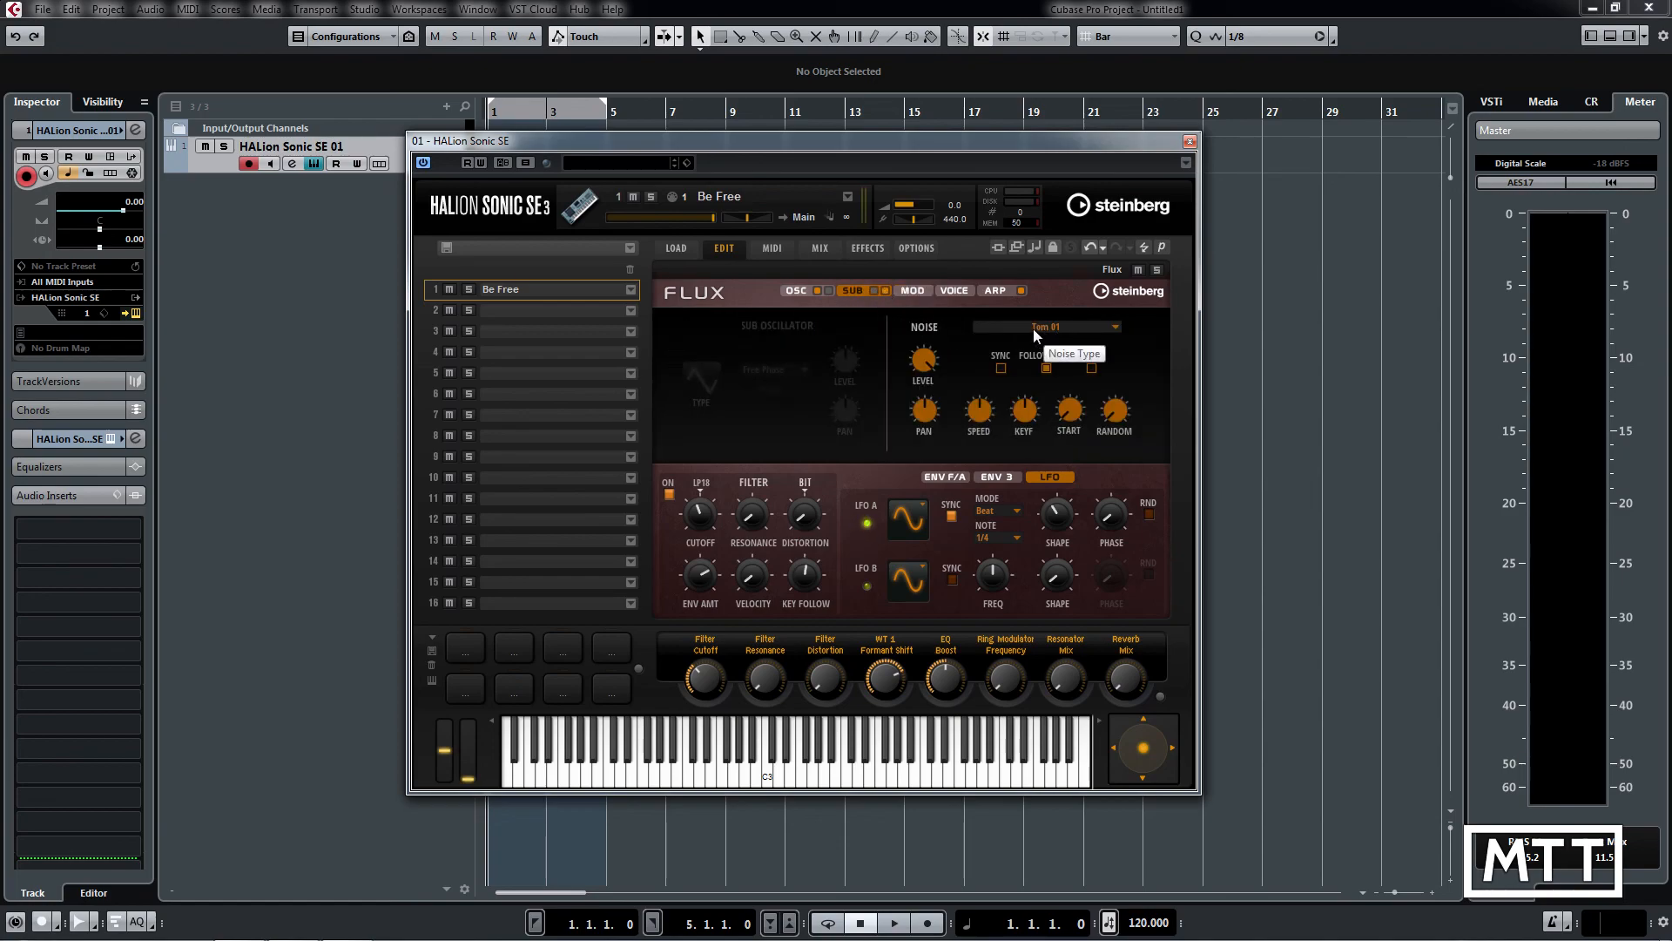